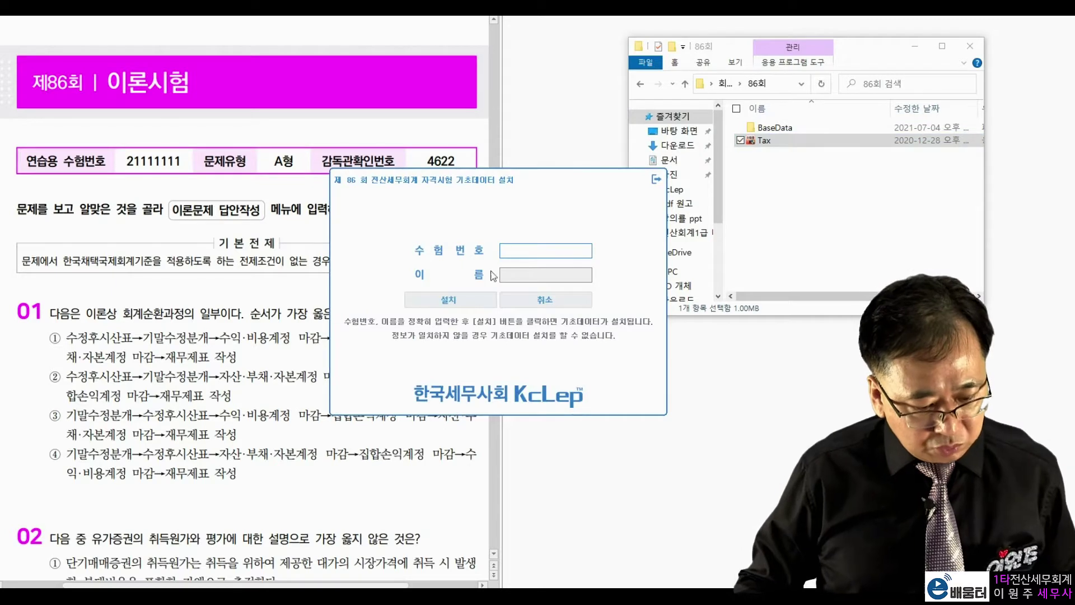
Enter the exam number and candidate name, then install the 86th exam base data
{"action": "left_click", "coordinate": [136, 168]}
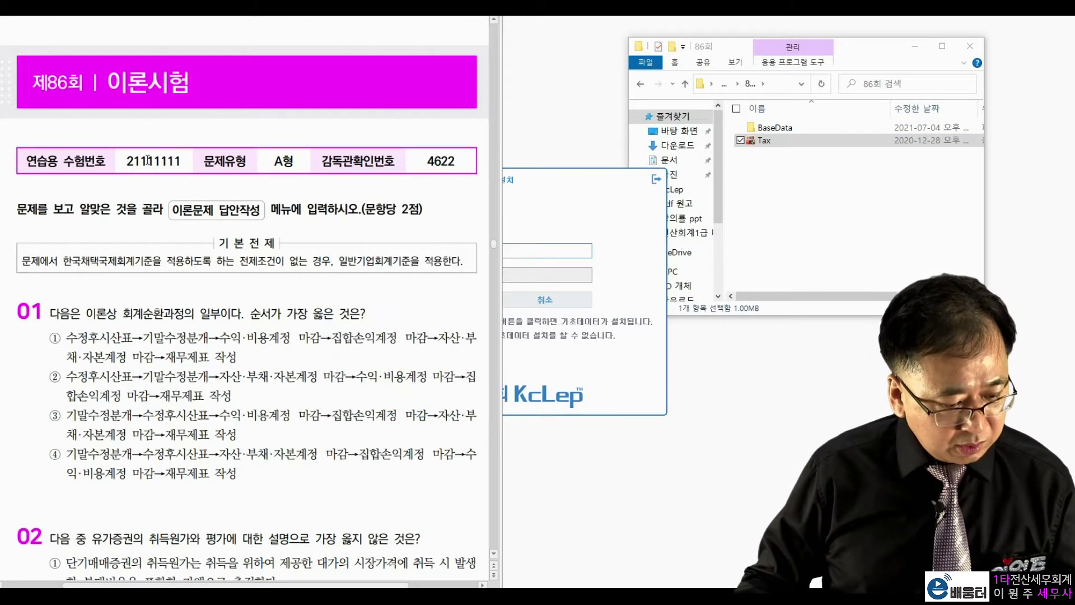
{"action": "left_click", "coordinate": [543, 250]}
{"action": "type", "text": "21111111"}
{"action": "key", "text": "Tab"}
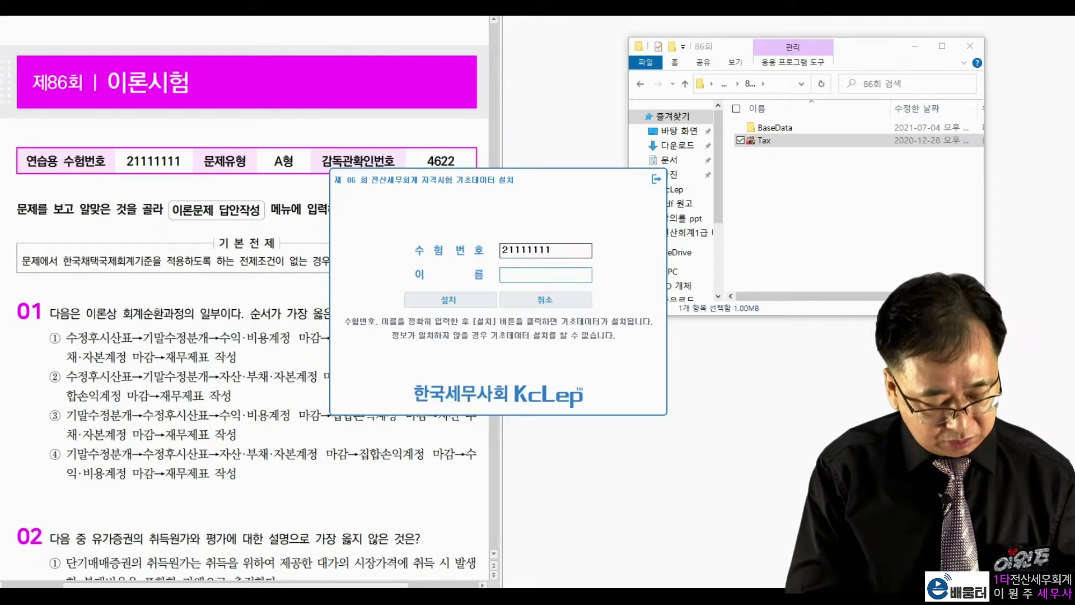
{"action": "type", "text": "ㅇ원주"}
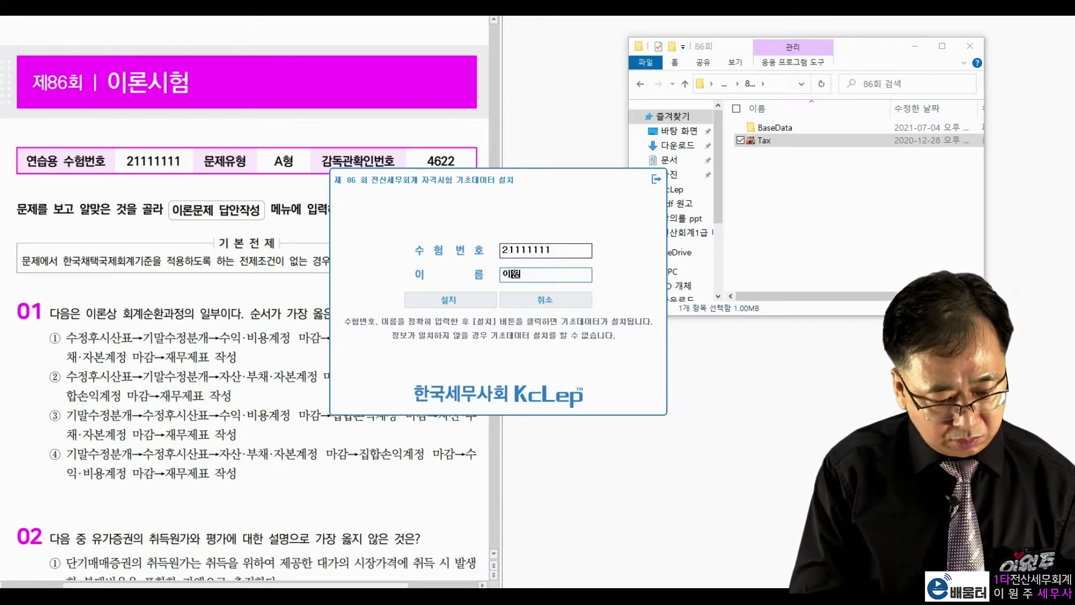
{"action": "left_click", "coordinate": [438, 297]}
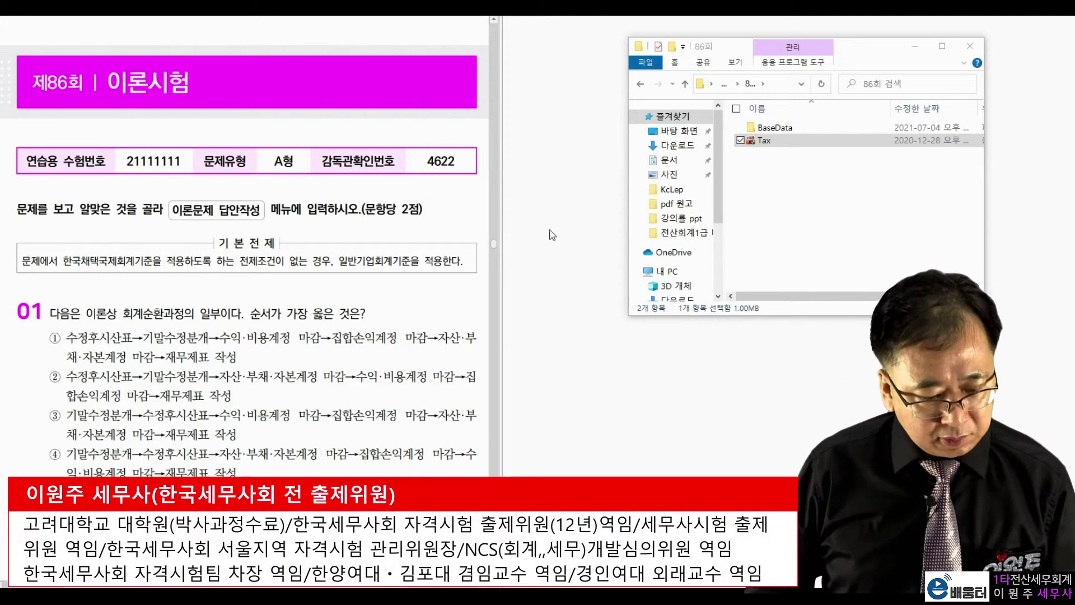
Log in as problem type A with the supervisor confirmation number and move the main menu right
{"action": "left_click_drag", "start_coordinate": [412, 179], "coordinate": [654, 81]}
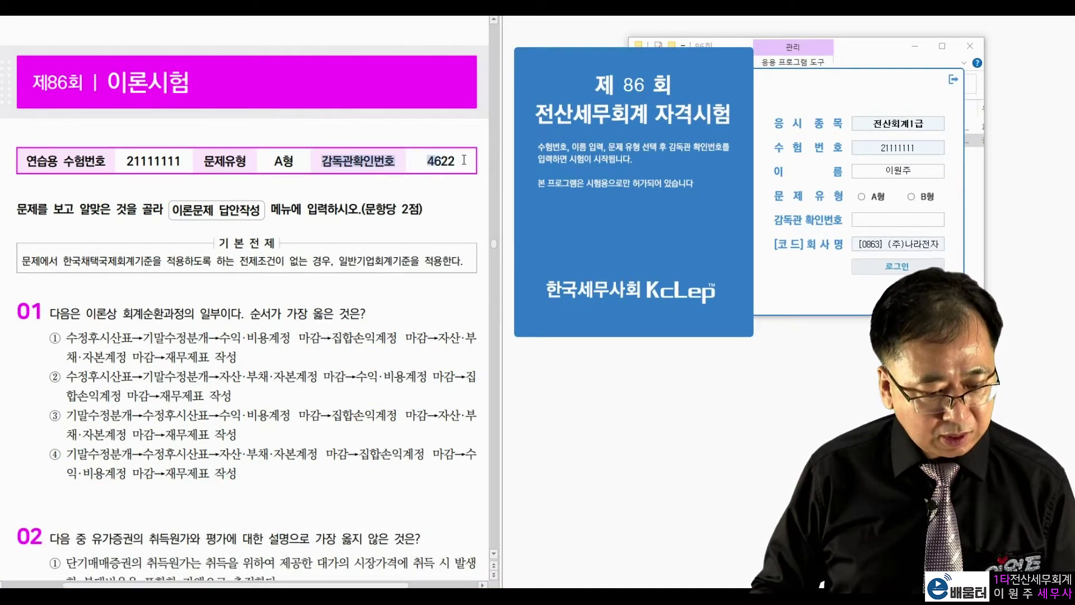
{"action": "left_click", "coordinate": [874, 195]}
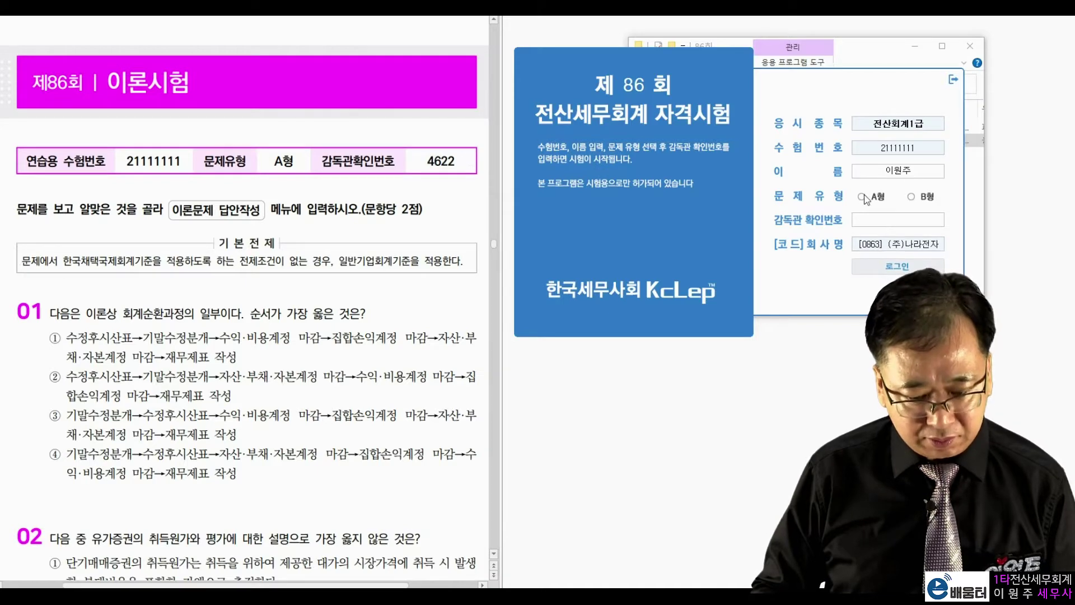
{"action": "left_click", "coordinate": [886, 223]}
{"action": "type", "text": "4622"}
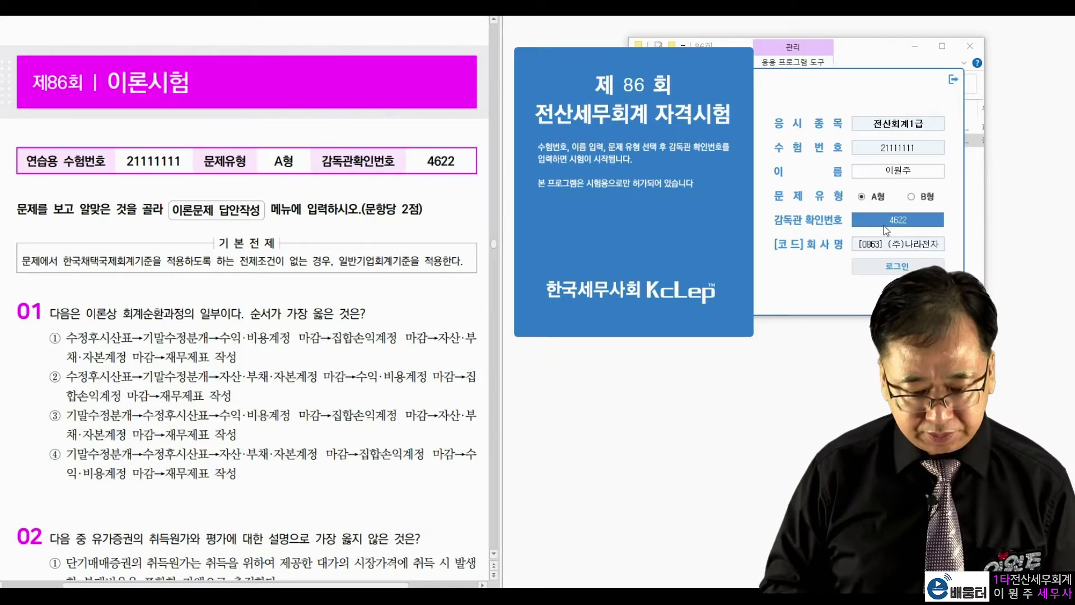
{"action": "key", "text": "Return"}
{"action": "left_click_drag", "start_coordinate": [653, 101], "coordinate": [937, 37]}
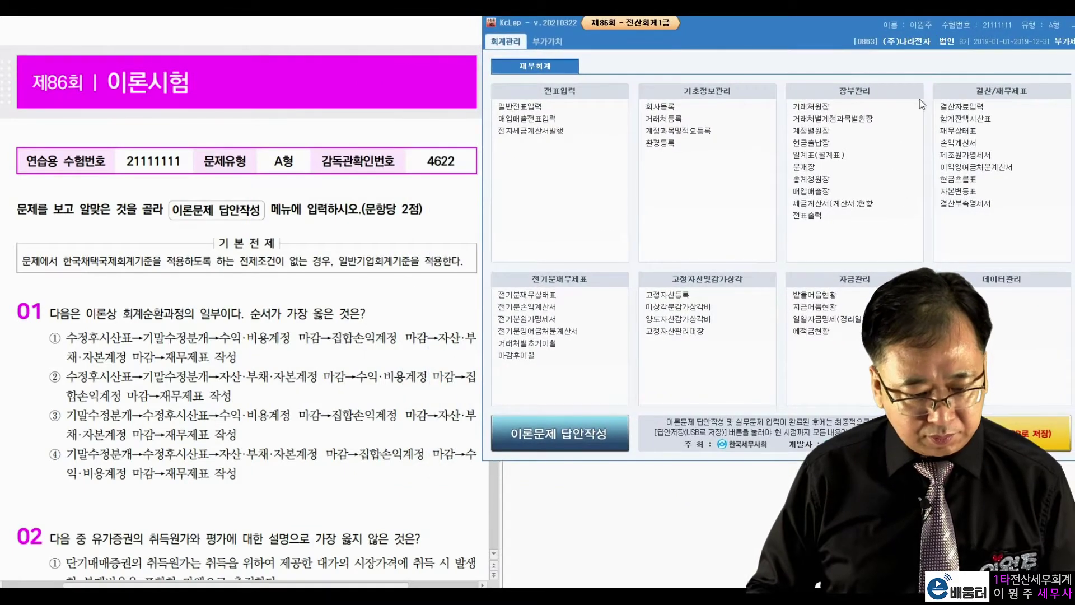
Scroll the exam booklet to page 123, 문제 1 on 기초정보관리
{"action": "left_click", "coordinate": [325, 259]}
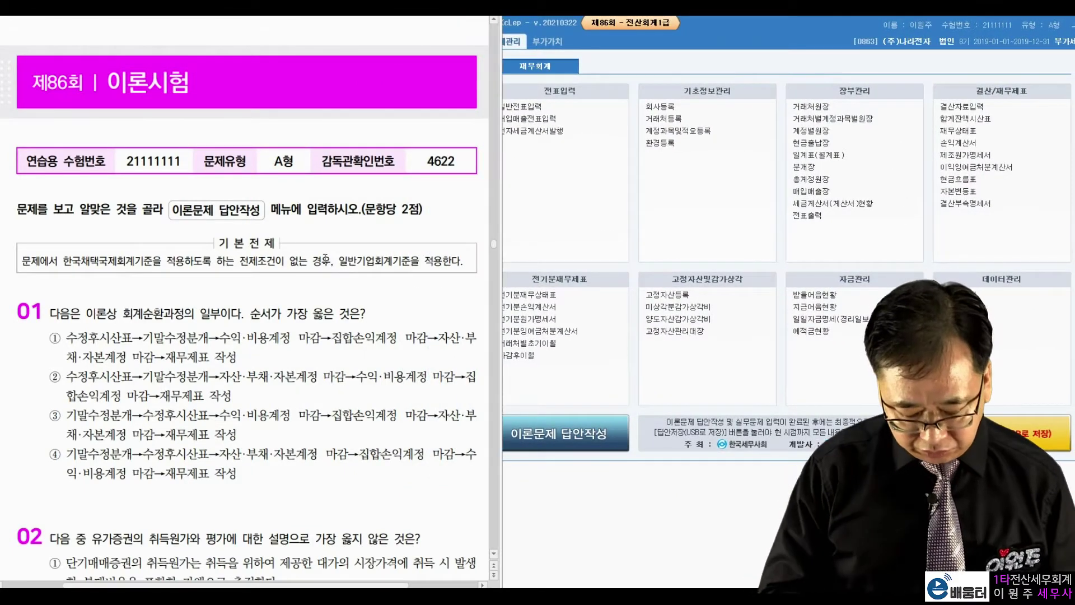
{"action": "scroll", "coordinate": [325, 259], "scroll_direction": "down", "scroll_amount": 15}
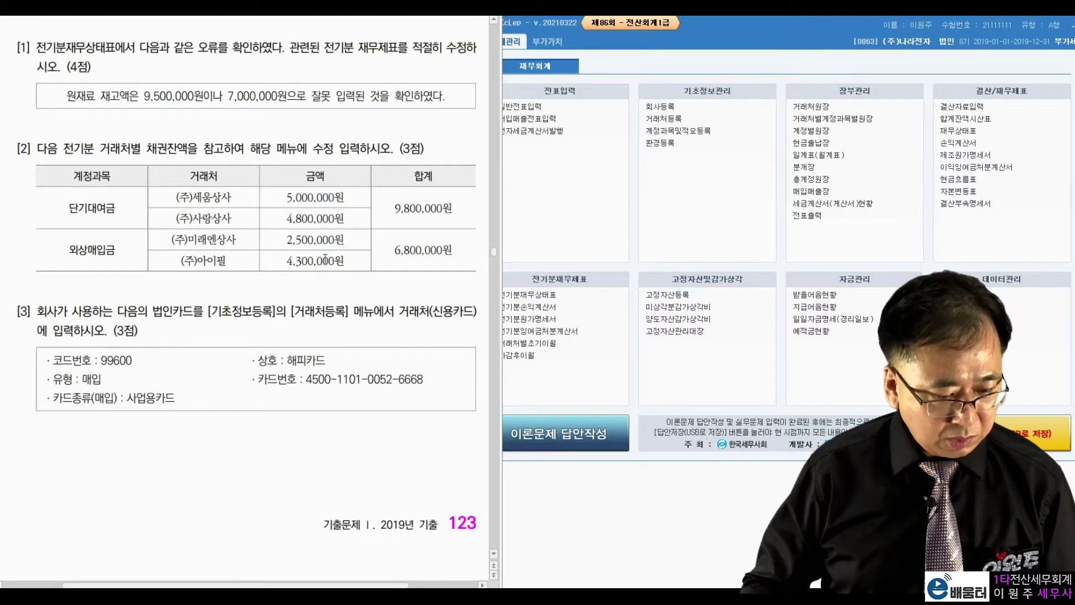
{"action": "scroll", "coordinate": [272, 264], "scroll_direction": "up", "scroll_amount": 3}
{"action": "scroll", "coordinate": [277, 242], "scroll_direction": "down", "scroll_amount": 2}
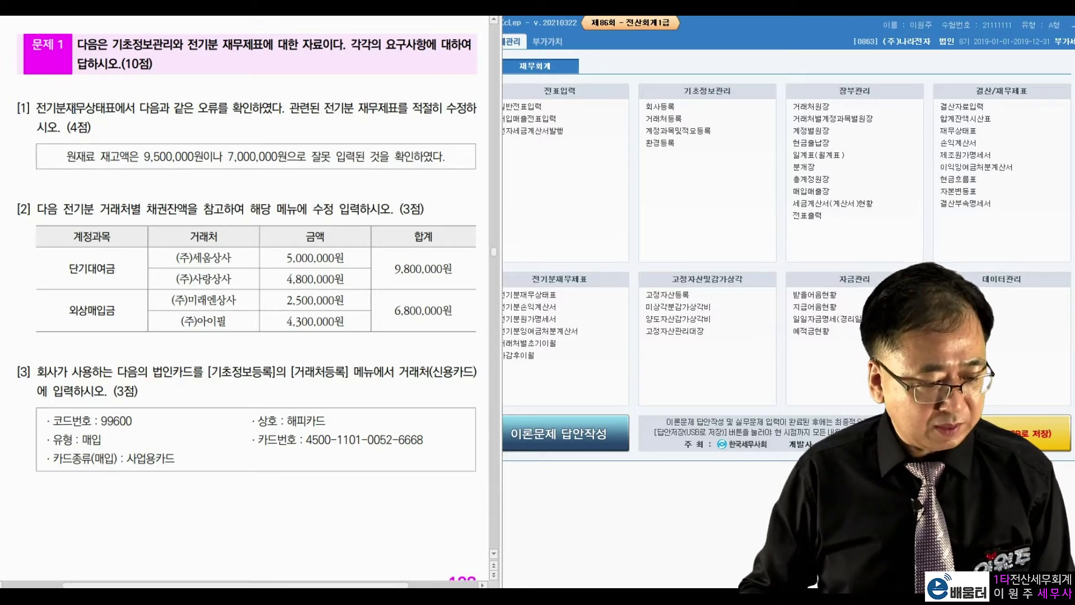
Read problem [1]: 원재료 inventory was entered as 7,000,000원 instead of 9,500,000원
{"action": "left_click_drag", "start_coordinate": [73, 108], "coordinate": [180, 119]}
{"action": "left_click_drag", "start_coordinate": [125, 160], "coordinate": [224, 160]}
{"action": "left_click", "coordinate": [327, 161]}
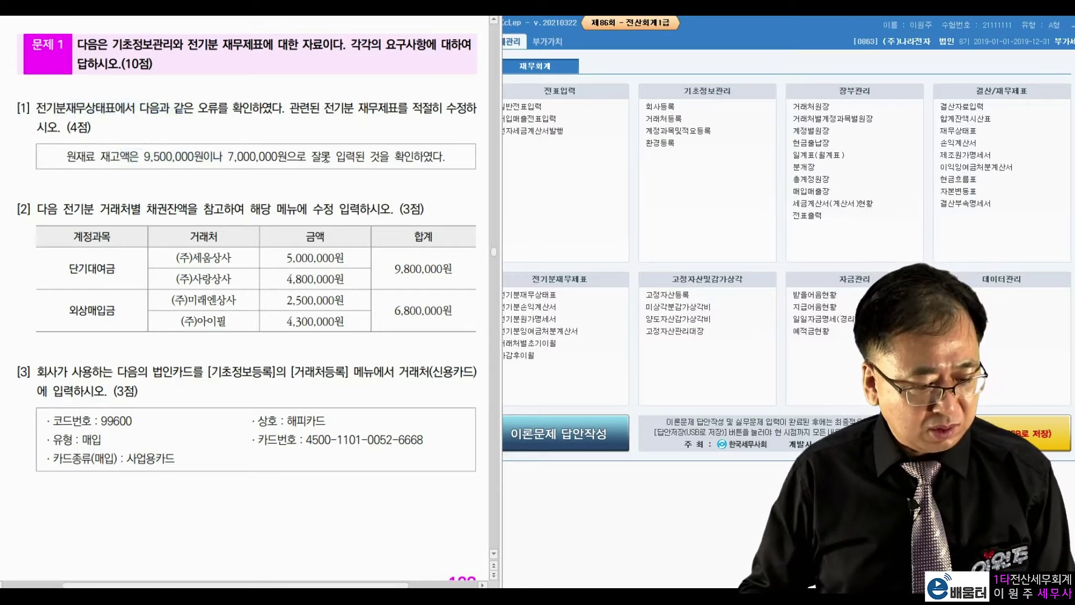
{"action": "left_click_drag", "start_coordinate": [146, 165], "coordinate": [166, 165]}
{"action": "left_click", "coordinate": [249, 165]}
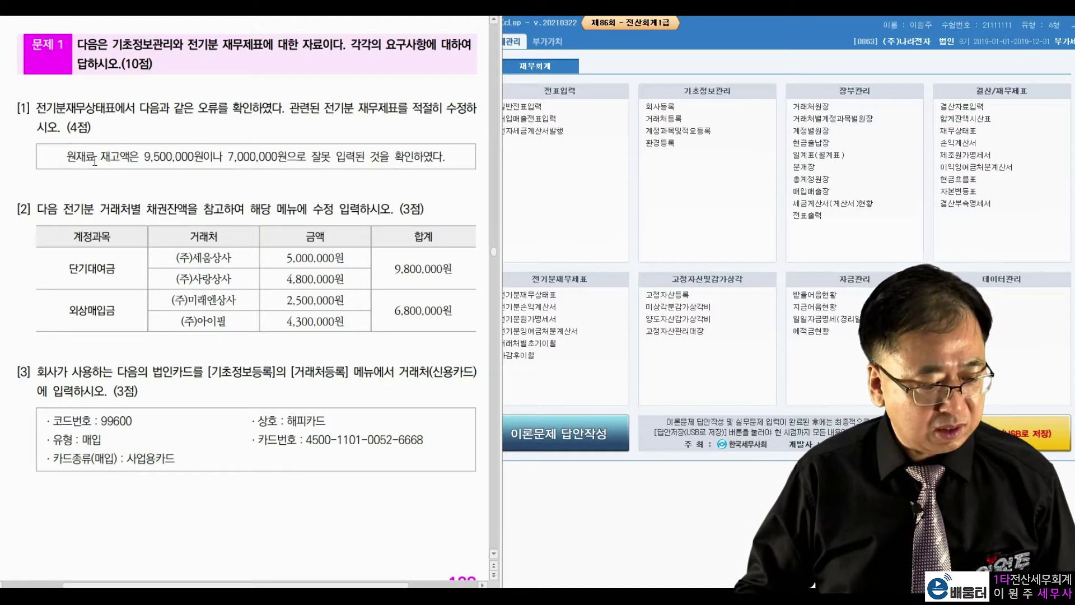
{"action": "left_click_drag", "start_coordinate": [68, 157], "coordinate": [288, 156]}
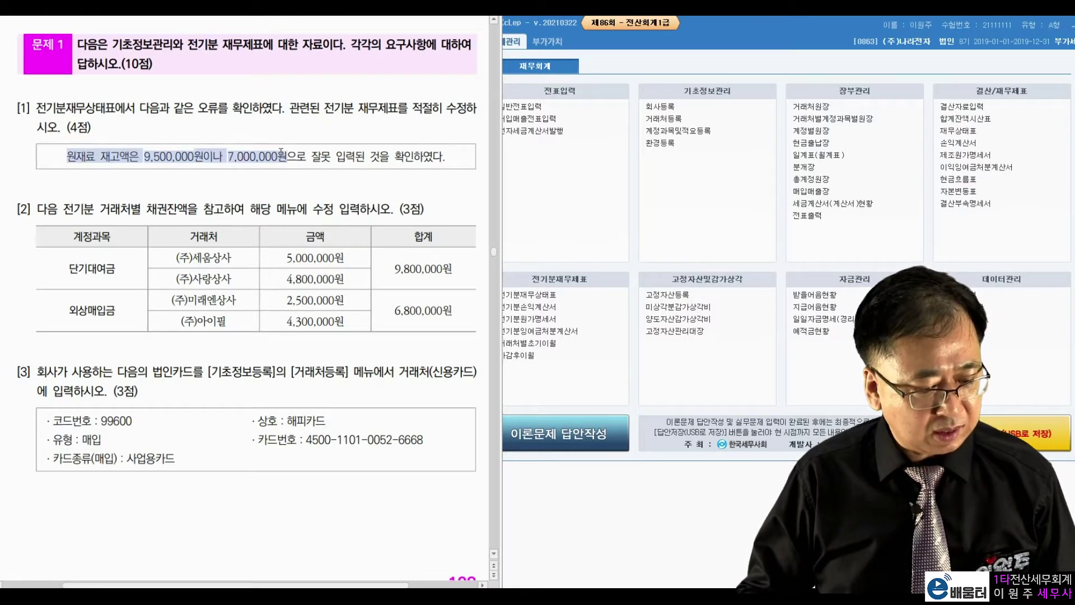
{"action": "left_click", "coordinate": [334, 154]}
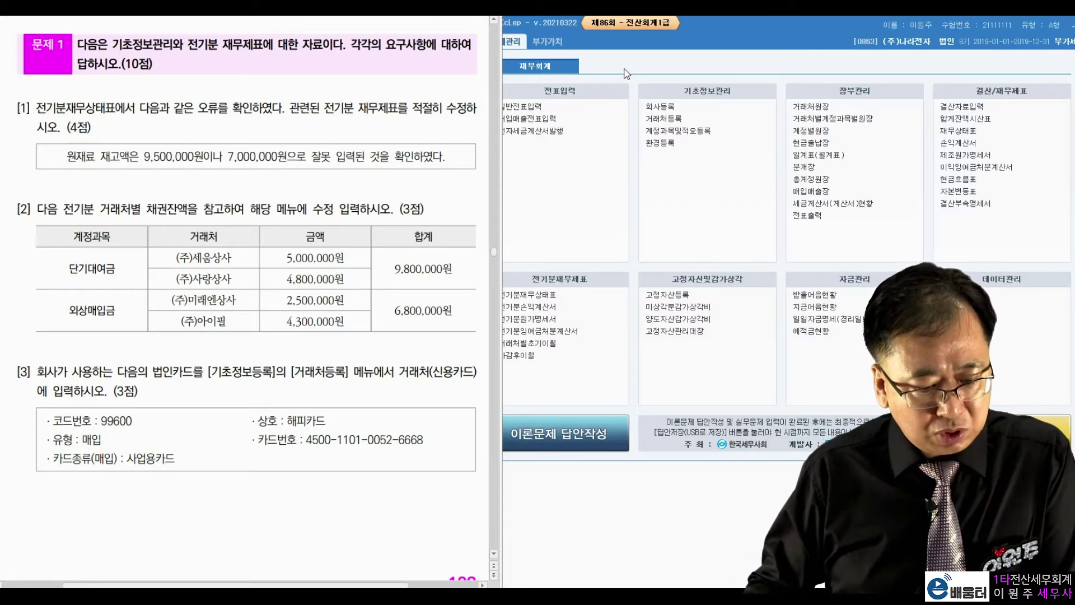
Open 전기분재무상태표 from the prior-period financial statements menu
{"action": "left_click", "coordinate": [580, 91]}
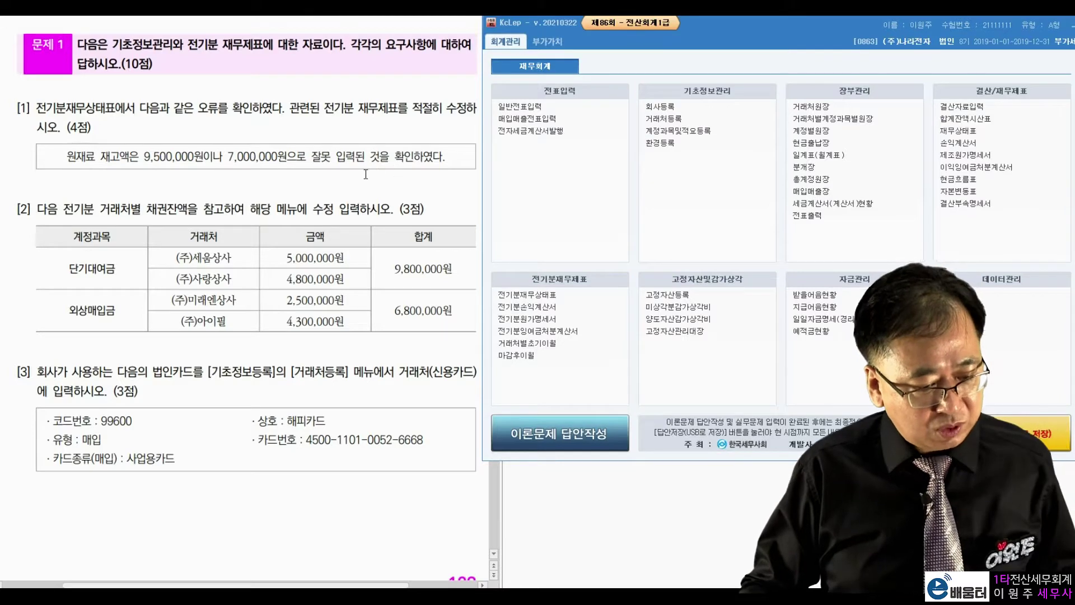
{"action": "left_click", "coordinate": [366, 174]}
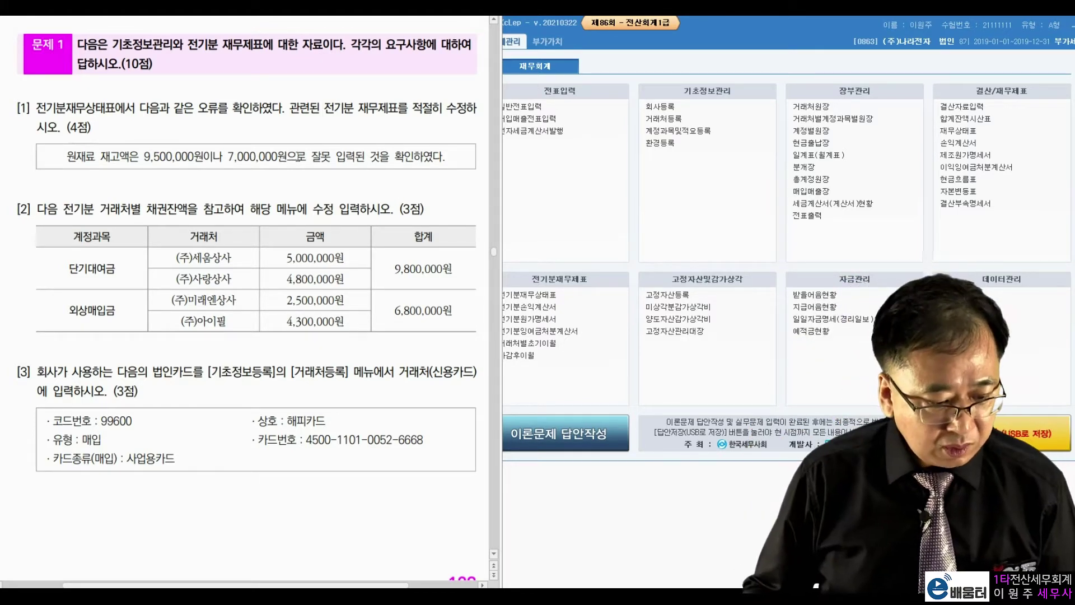
{"action": "left_click_drag", "start_coordinate": [75, 160], "coordinate": [122, 154]}
{"action": "left_click", "coordinate": [174, 156]}
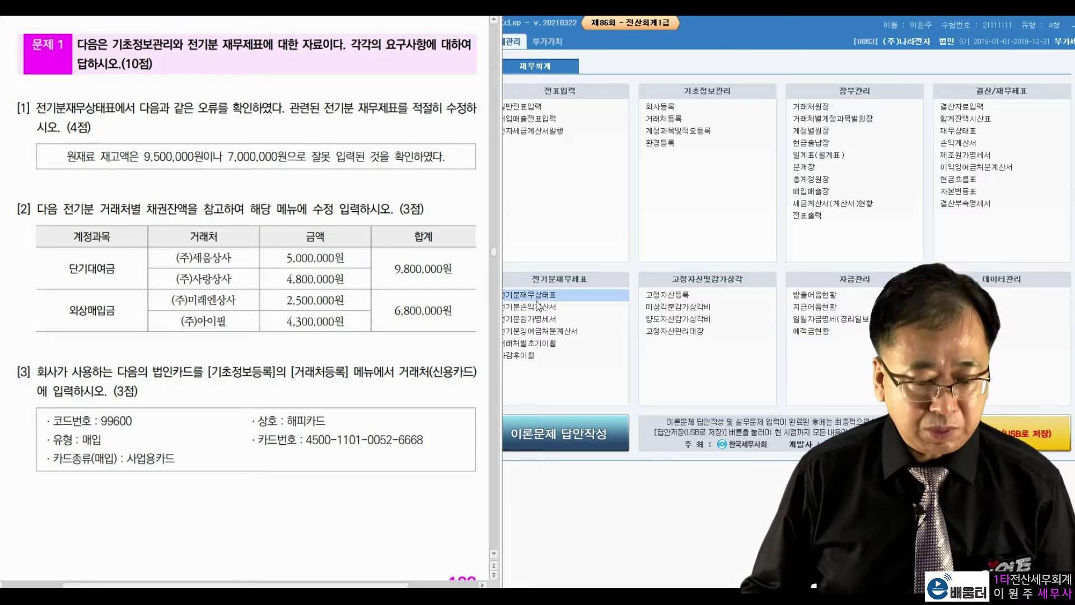
{"action": "left_click", "coordinate": [618, 254]}
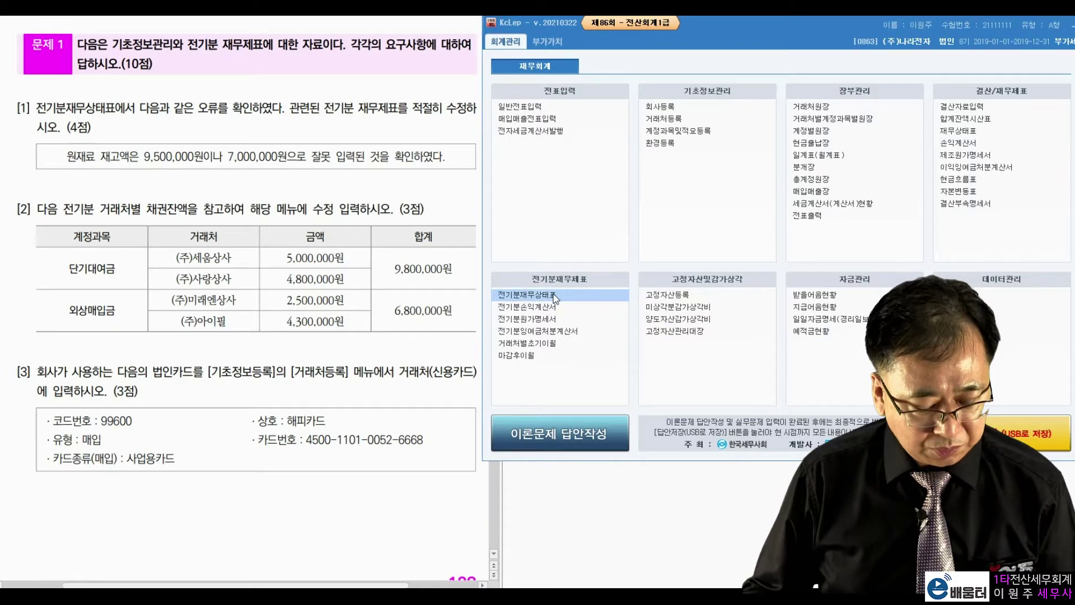
{"action": "left_click", "coordinate": [556, 296]}
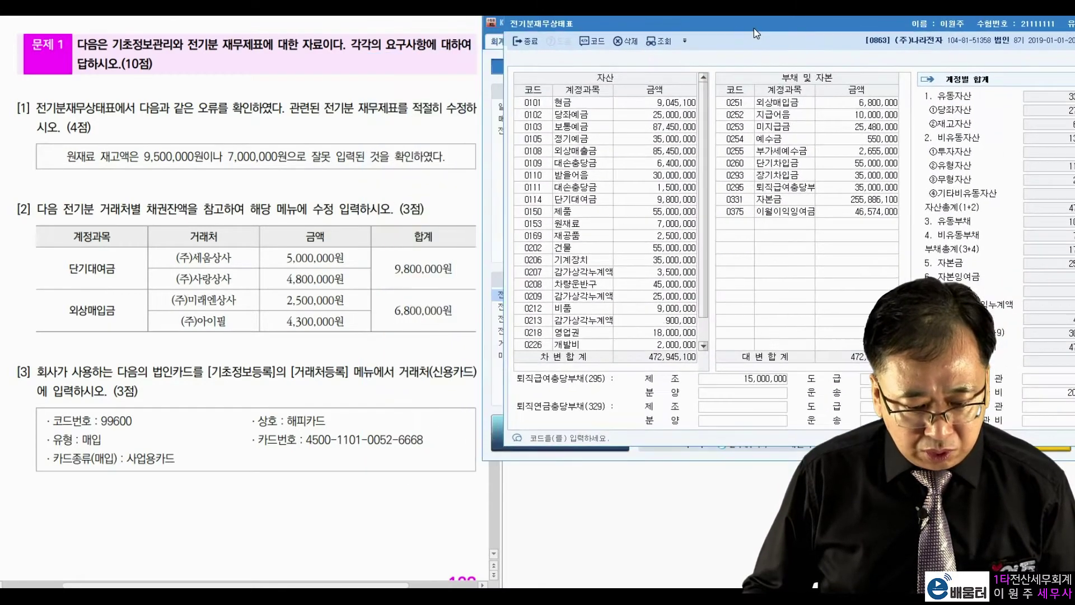
Change 원재료 in the prior-period balance sheet to 9,500,000, then close the sheet
{"action": "left_click", "coordinate": [591, 228]}
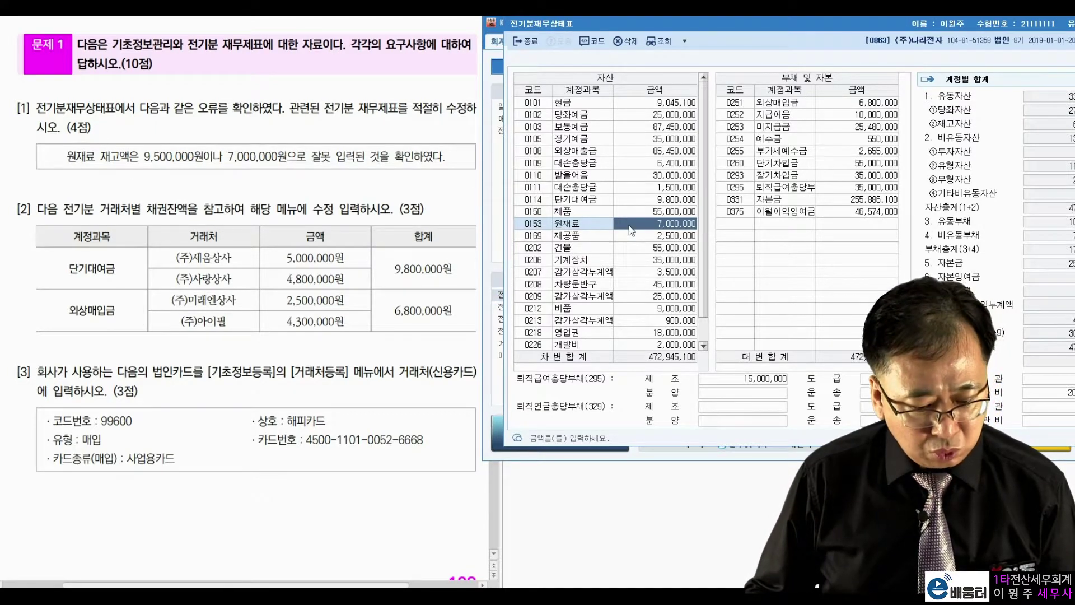
{"action": "type", "text": "9,500"}
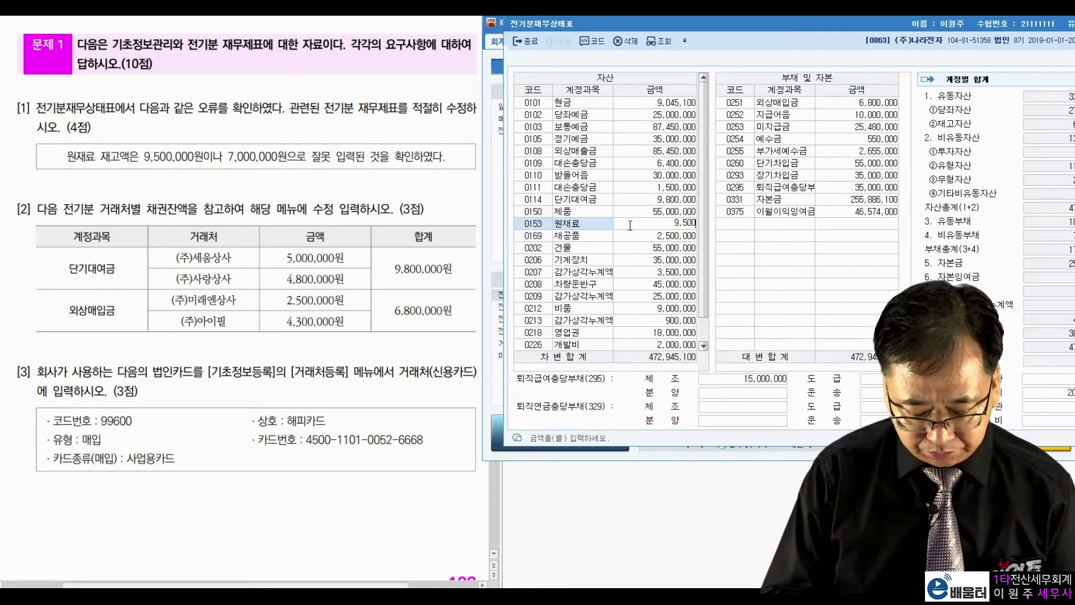
{"action": "type", "text": ",000"}
{"action": "key", "text": "Return"}
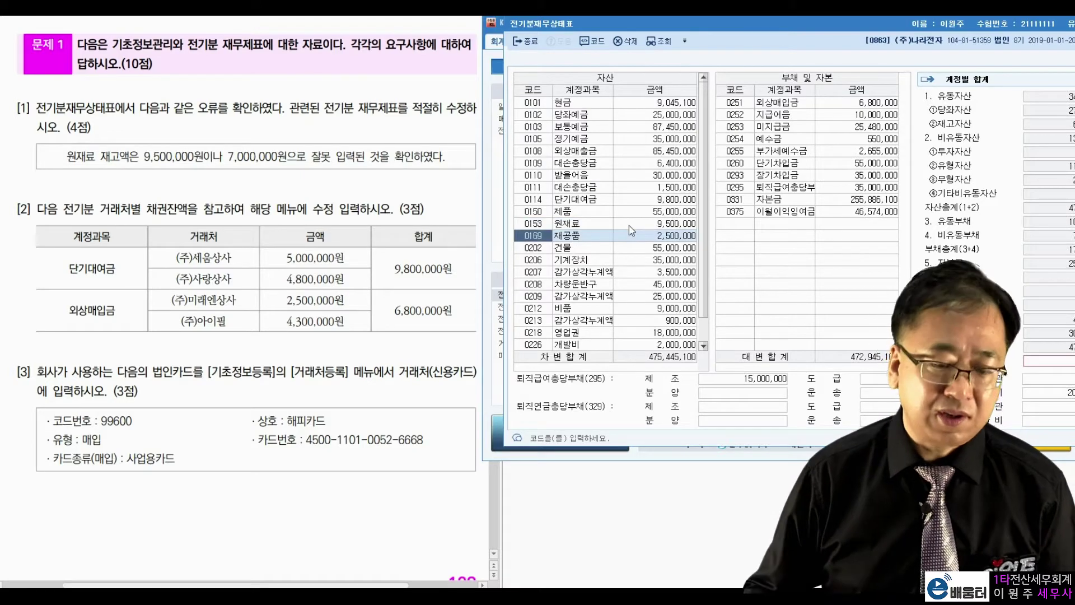
{"action": "left_click_drag", "start_coordinate": [817, 25], "coordinate": [709, 74]}
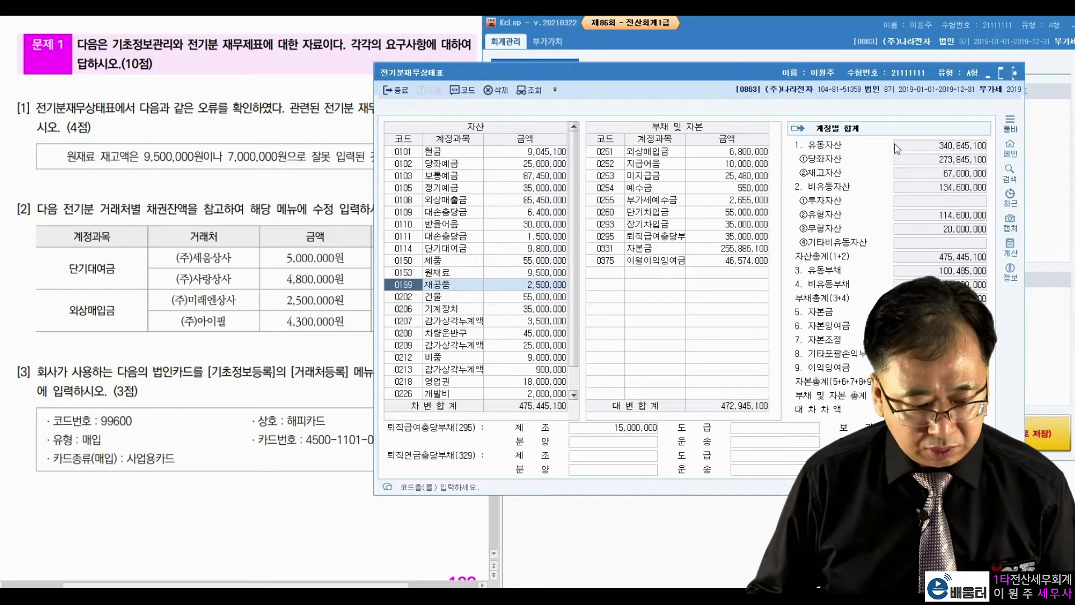
{"action": "left_click", "coordinate": [1015, 73]}
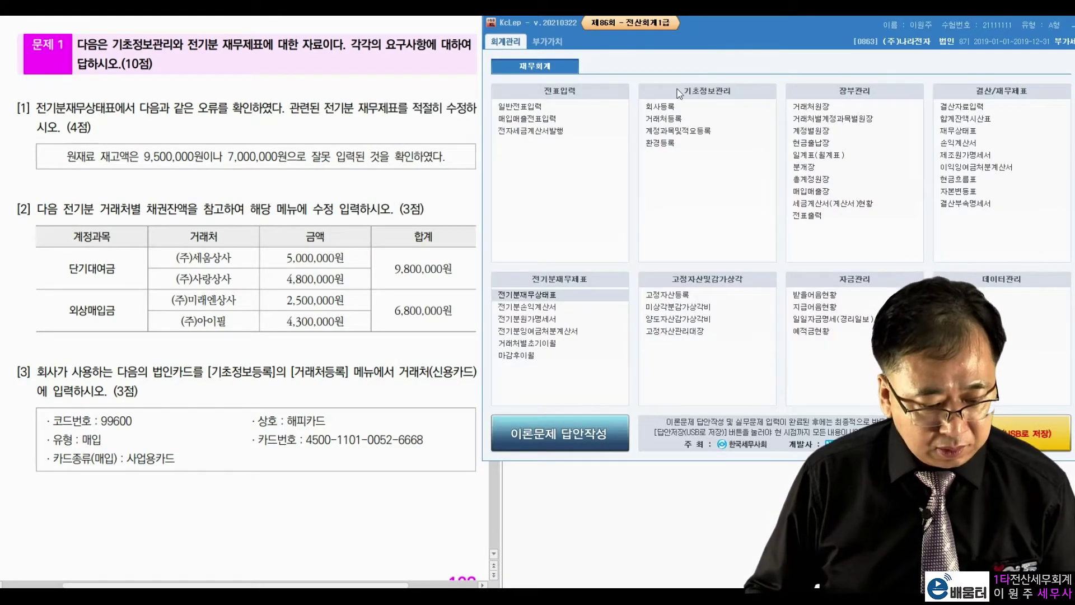
Open 전기분원가명세서 and dismiss the changed inventory notice
{"action": "left_click", "coordinate": [545, 321]}
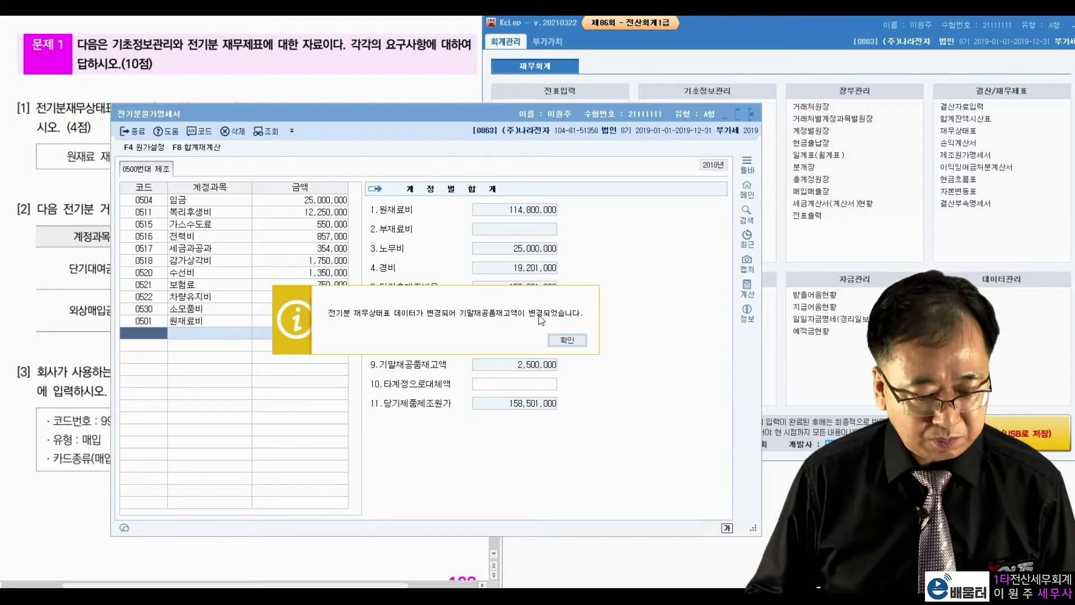
{"action": "left_click", "coordinate": [565, 341]}
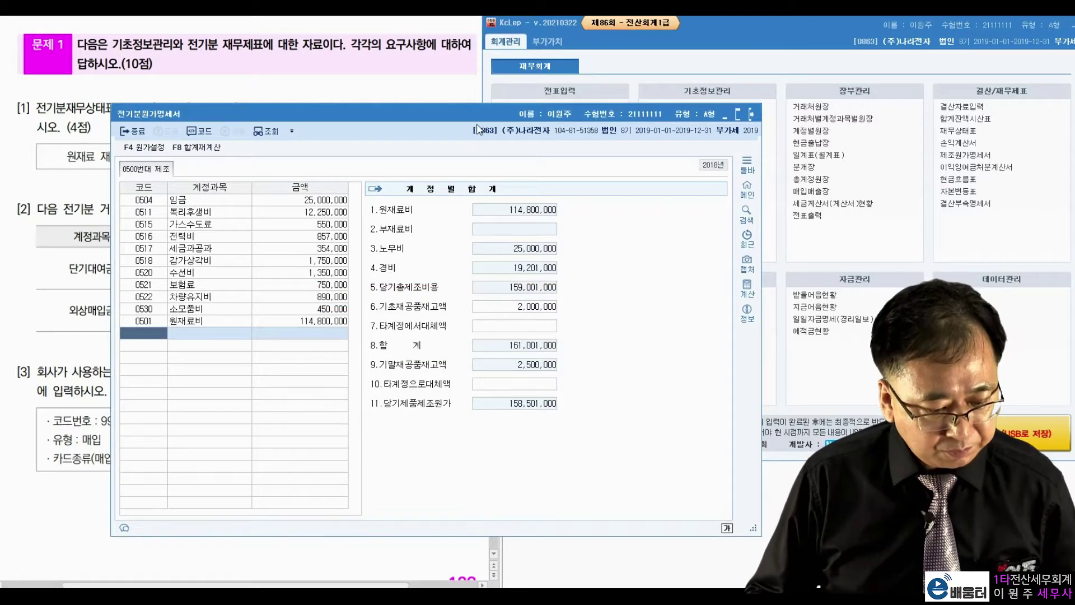
{"action": "left_click_drag", "start_coordinate": [479, 116], "coordinate": [611, 70]}
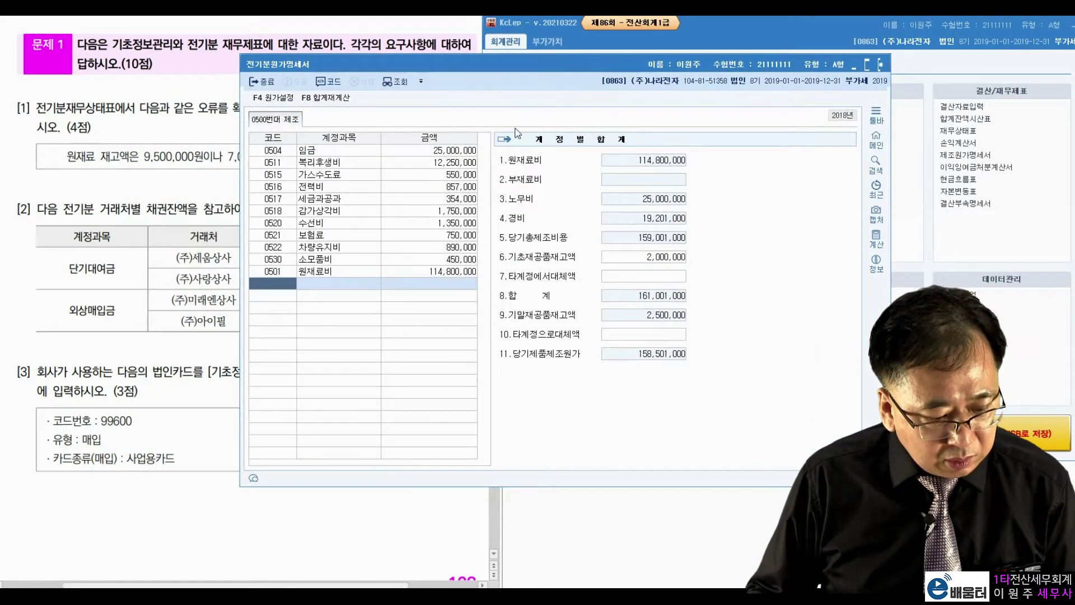
Verify the 원재료비 breakdown shows ending raw materials 9,500,000 and 당기제품제조원가 158,501,000
{"action": "left_click", "coordinate": [398, 270]}
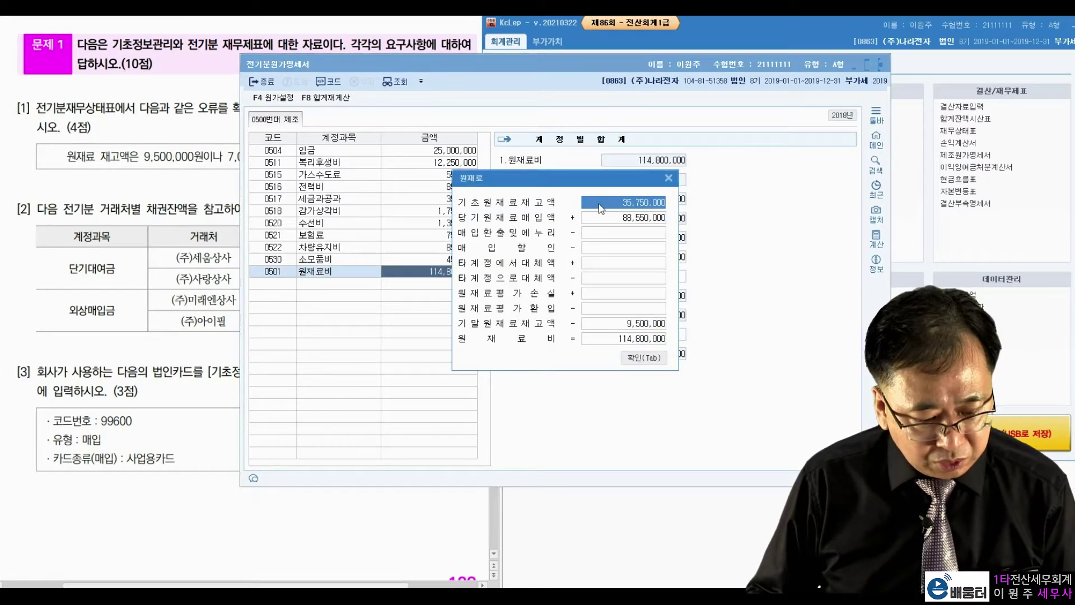
{"action": "left_click", "coordinate": [603, 218]}
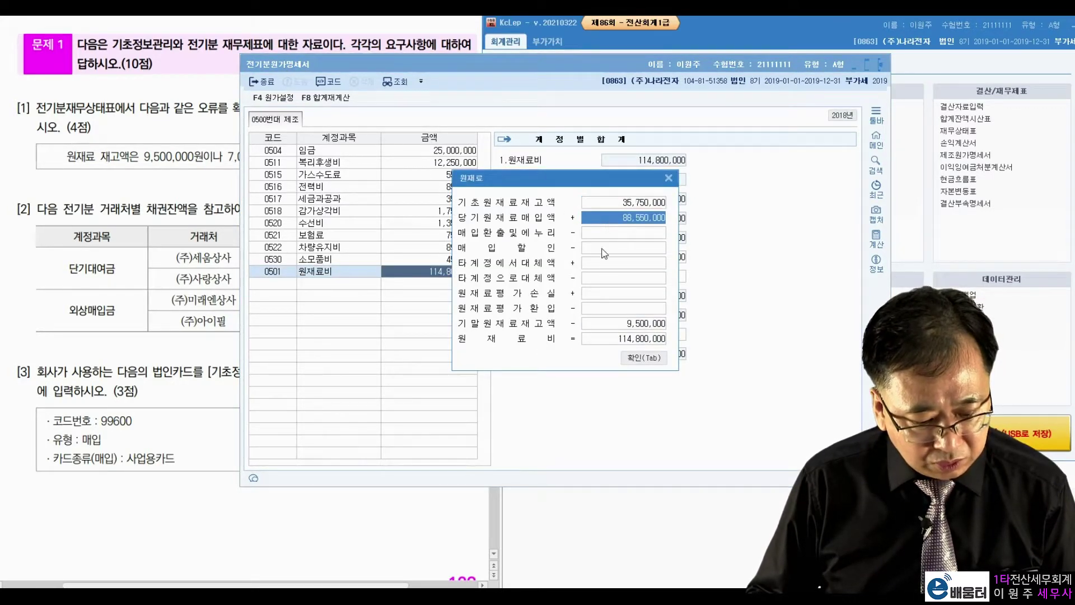
{"action": "left_click", "coordinate": [609, 323]}
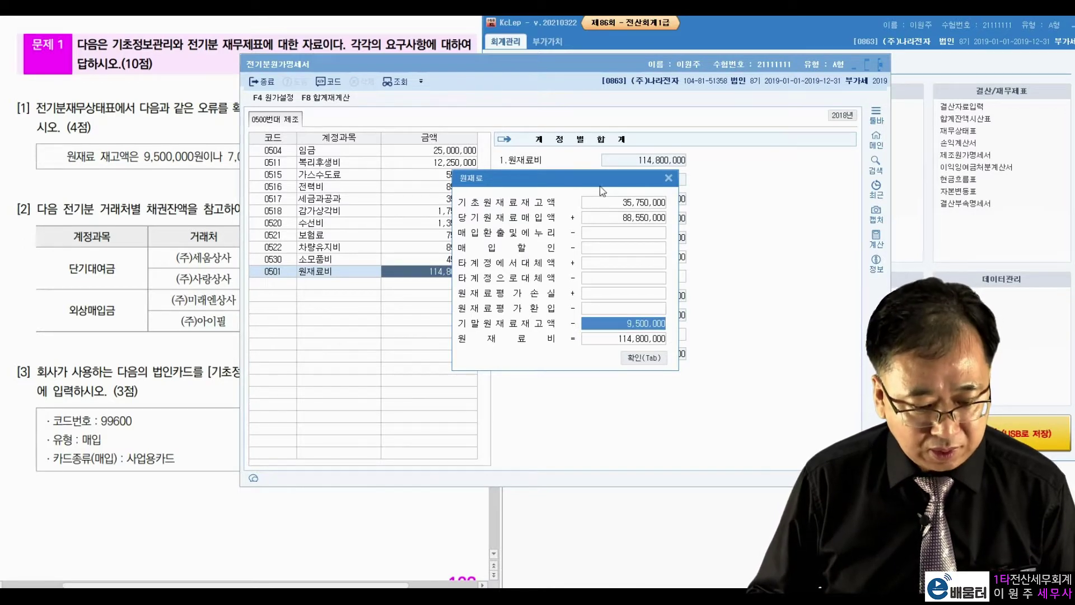
{"action": "left_click_drag", "start_coordinate": [599, 186], "coordinate": [546, 186]}
{"action": "left_click", "coordinate": [608, 362]}
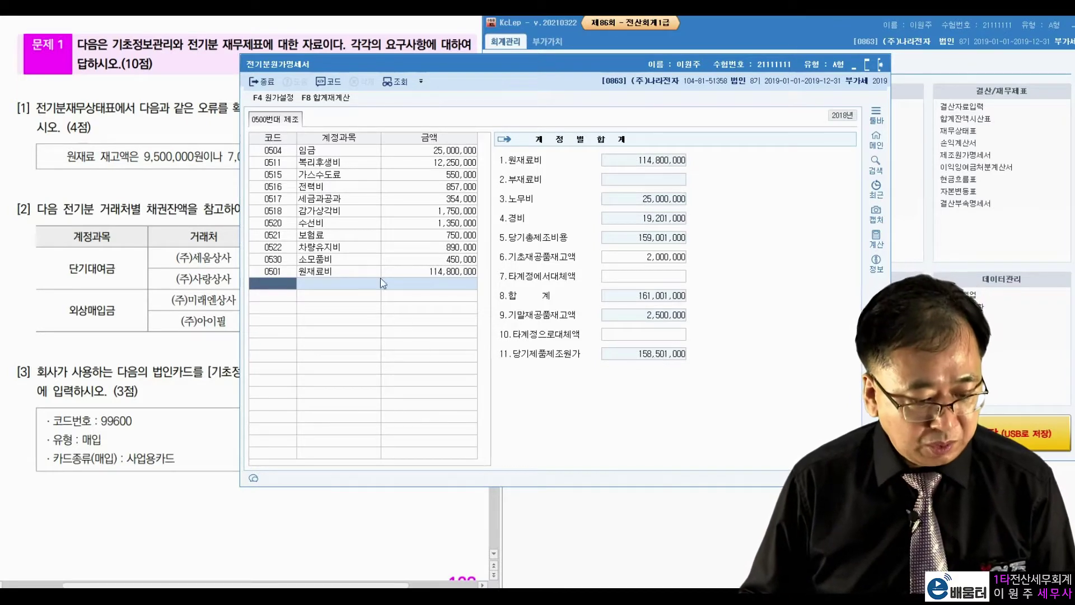
{"action": "left_click", "coordinate": [420, 272]}
{"action": "left_click", "coordinate": [634, 358]}
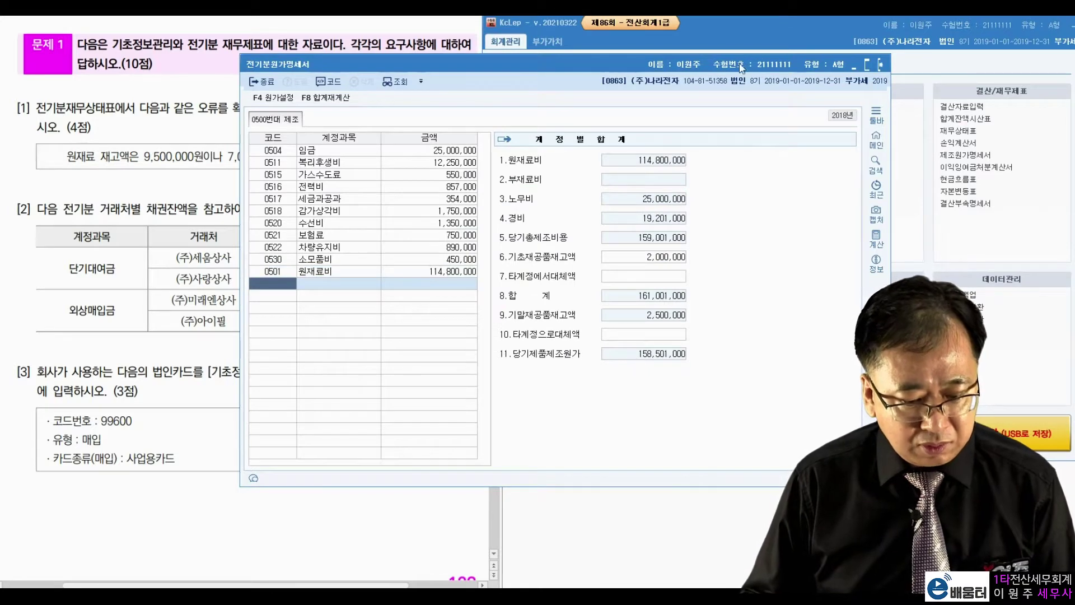
{"action": "left_click_drag", "start_coordinate": [741, 66], "coordinate": [275, 19]}
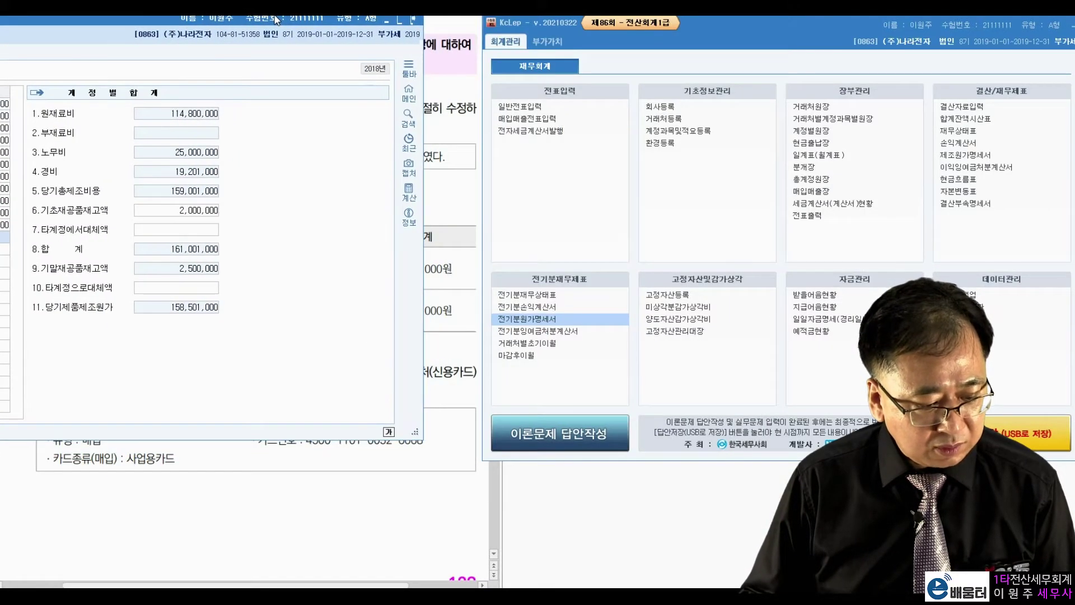
In 전기분손익계산서, enter 158,501,000 as 0455's 당기제품제조원가, giving 매출원가 107,501,000
{"action": "left_click", "coordinate": [546, 318]}
{"action": "left_click_drag", "start_coordinate": [547, 125], "coordinate": [839, 27]}
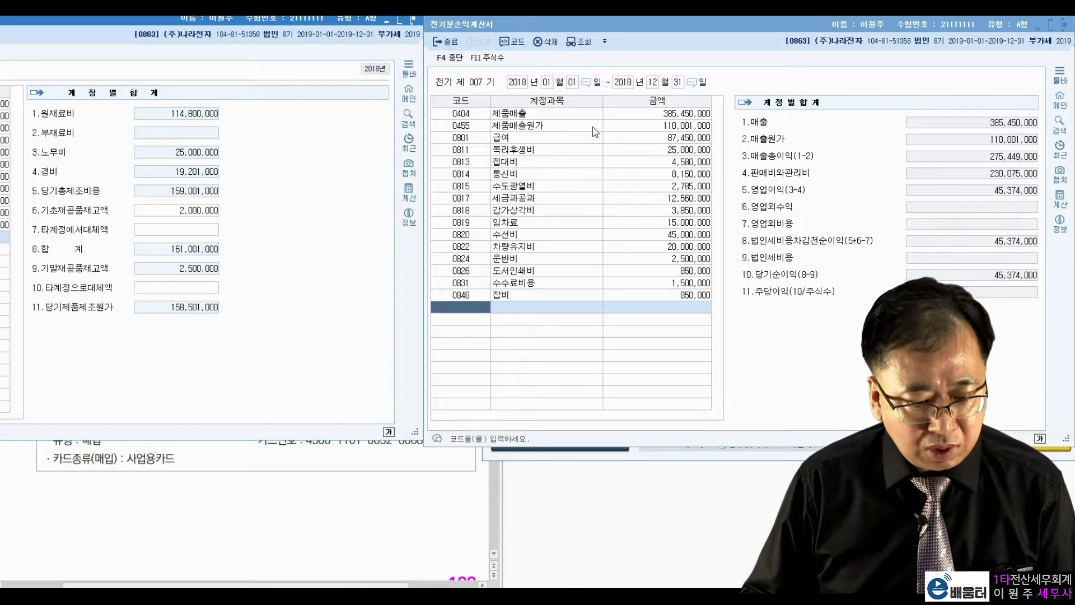
{"action": "left_click", "coordinate": [613, 125]}
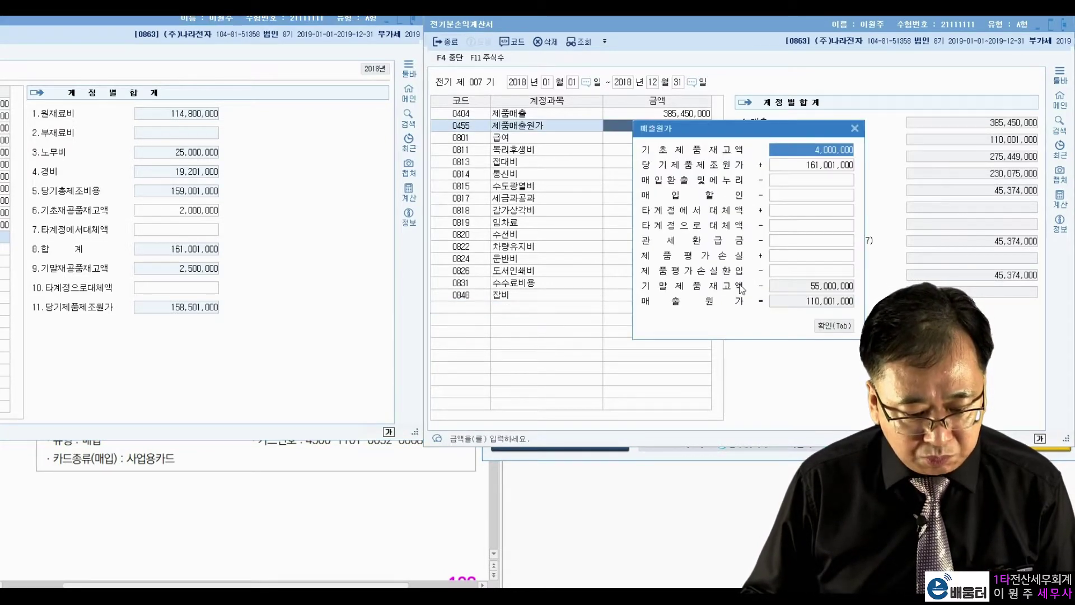
{"action": "left_click", "coordinate": [788, 168]}
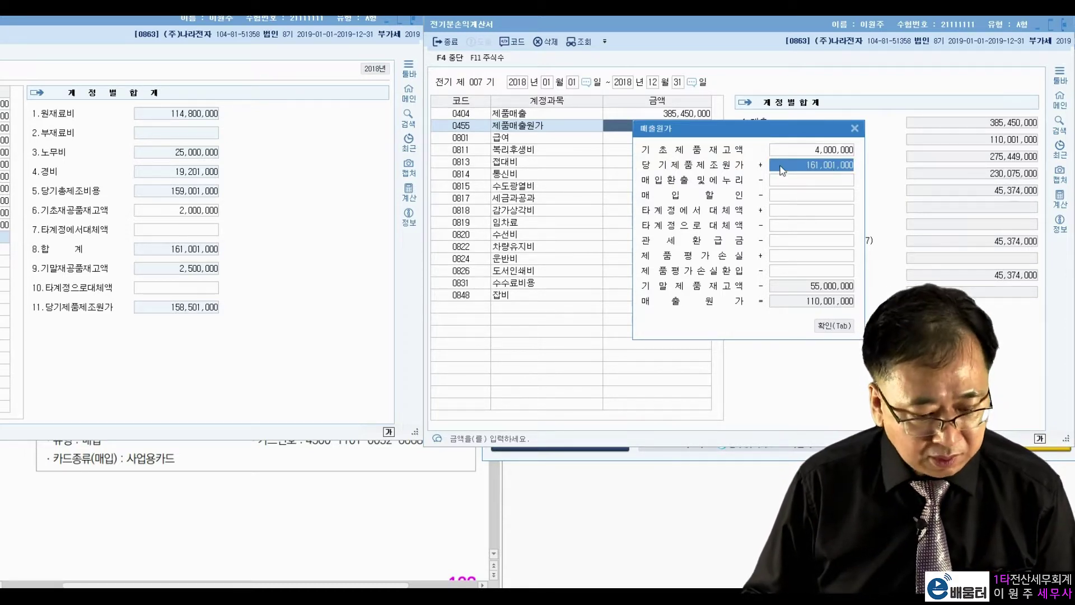
{"action": "left_click", "coordinate": [199, 307]}
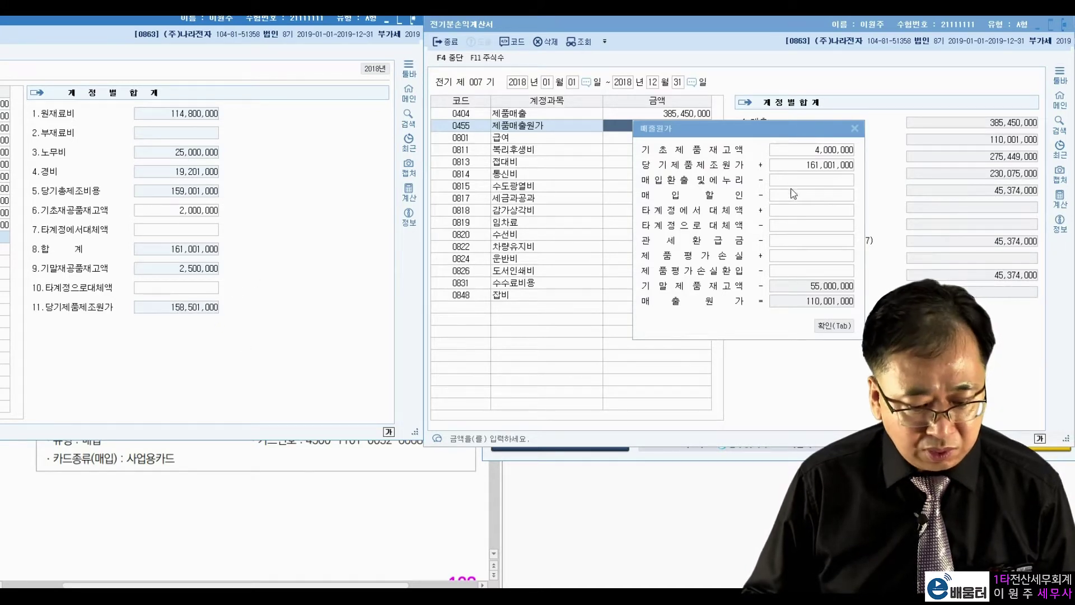
{"action": "left_click", "coordinate": [810, 163]}
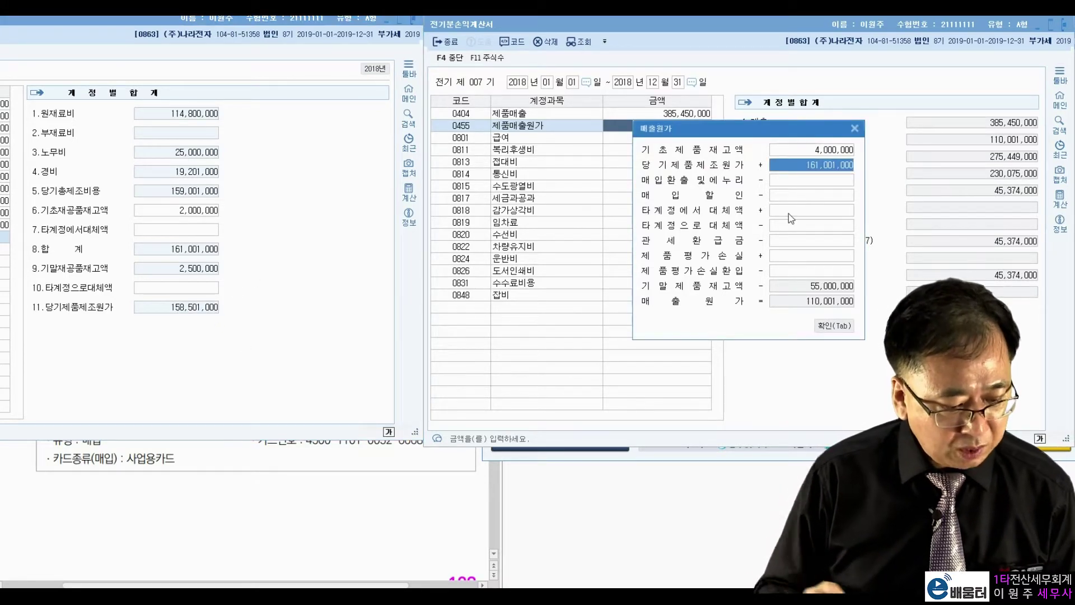
{"action": "type", "text": "158,501,000"}
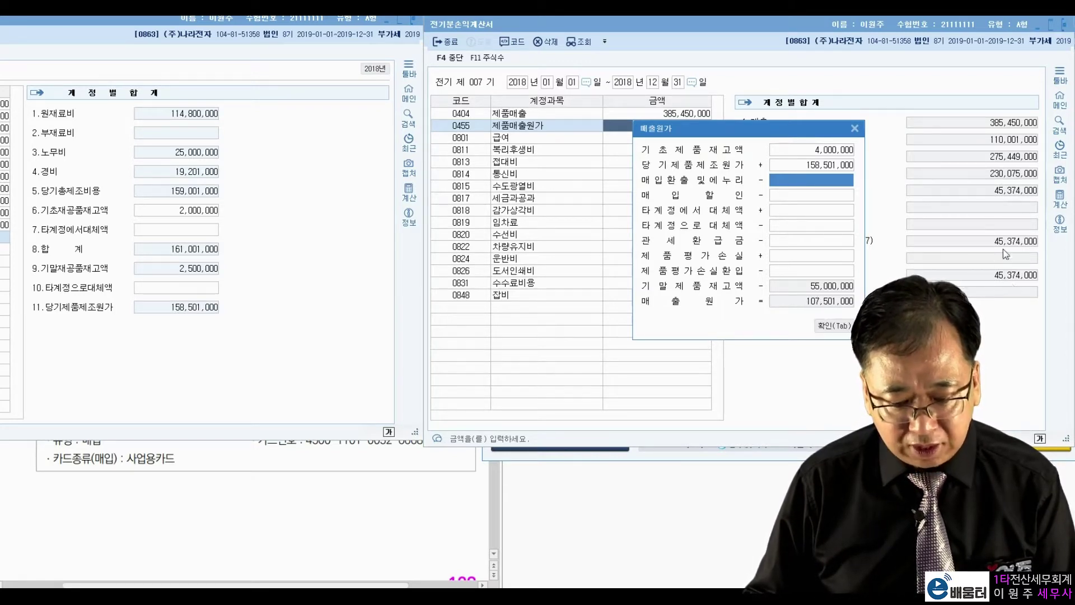
{"action": "left_click_drag", "start_coordinate": [814, 133], "coordinate": [671, 141]}
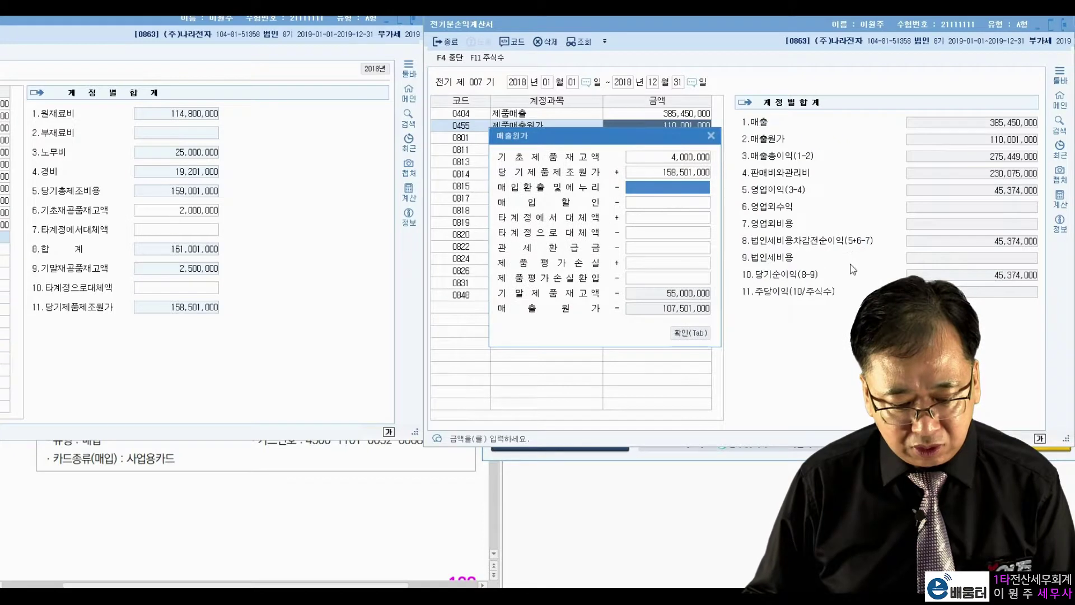
{"action": "left_click", "coordinate": [705, 335]}
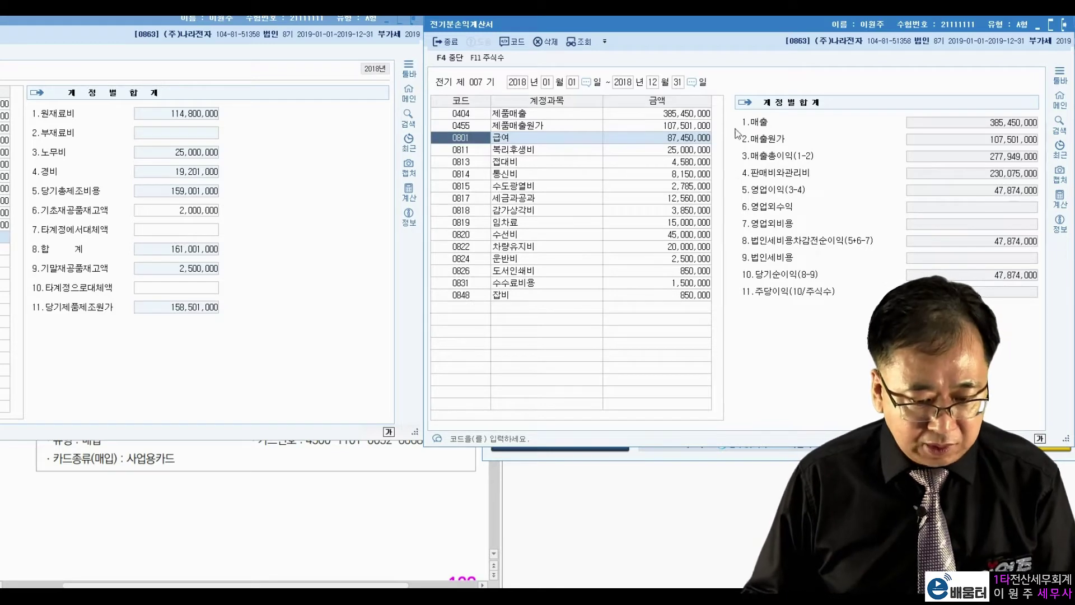
{"action": "left_click_drag", "start_coordinate": [785, 32], "coordinate": [142, 22]}
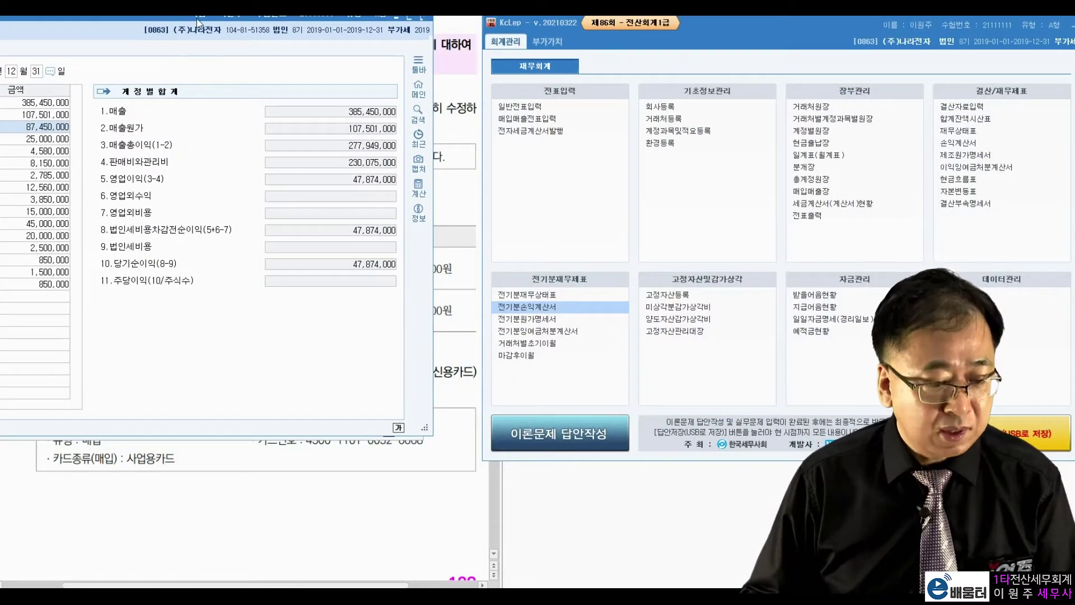
{"action": "left_click_drag", "start_coordinate": [196, 21], "coordinate": [186, 33]}
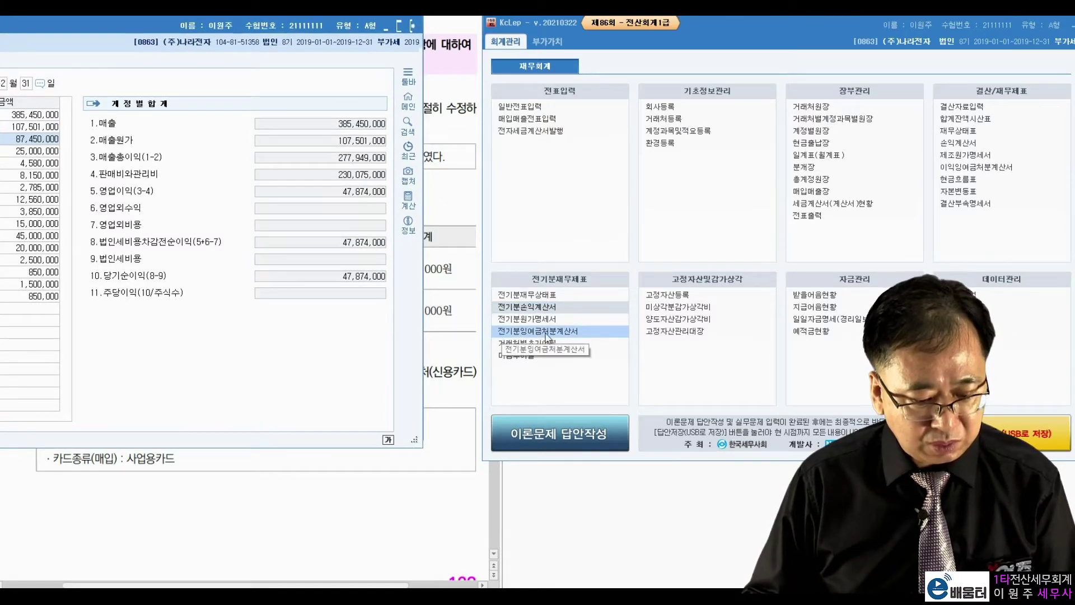
Reload net income 47,874,000 into 전기분잉여금처분계산서 via F6 불러오기, making 미처분이익잉여금 49,074,000
{"action": "left_click", "coordinate": [502, 335]}
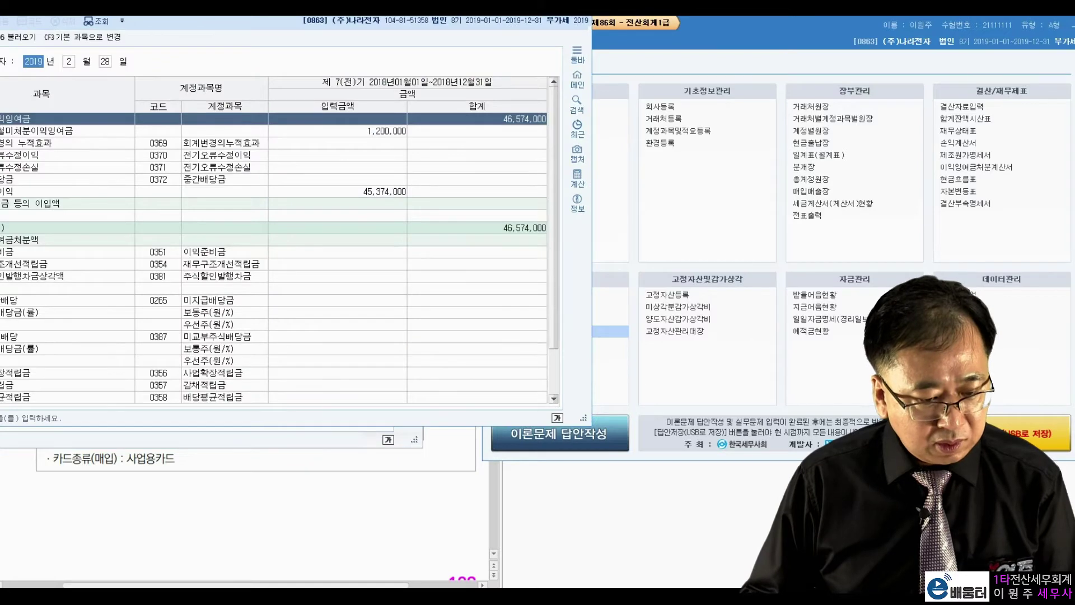
{"action": "left_click_drag", "start_coordinate": [346, 7], "coordinate": [839, 30]}
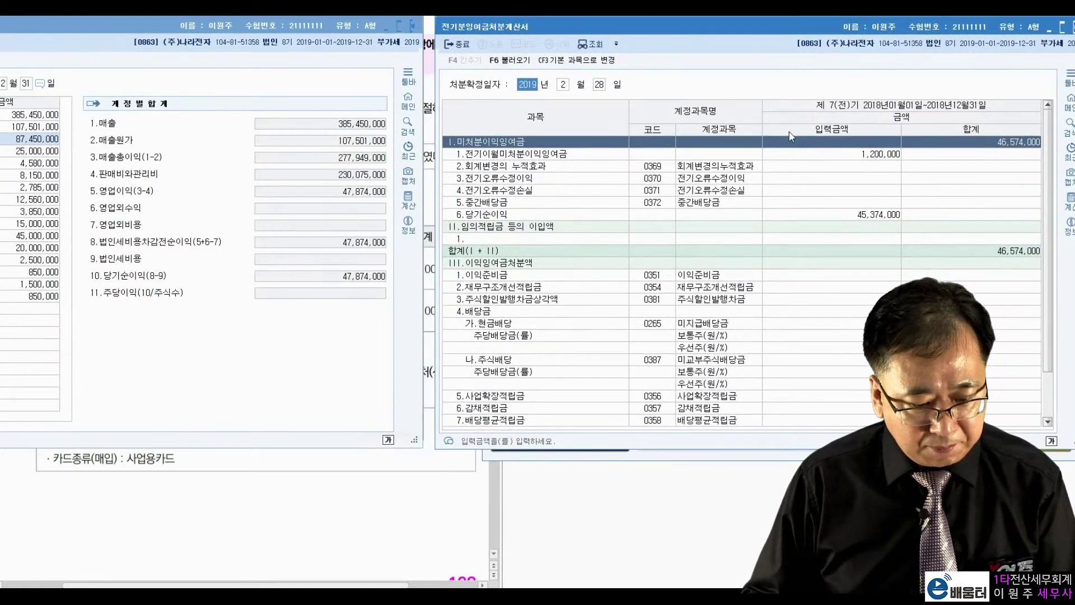
{"action": "left_click", "coordinate": [846, 215]}
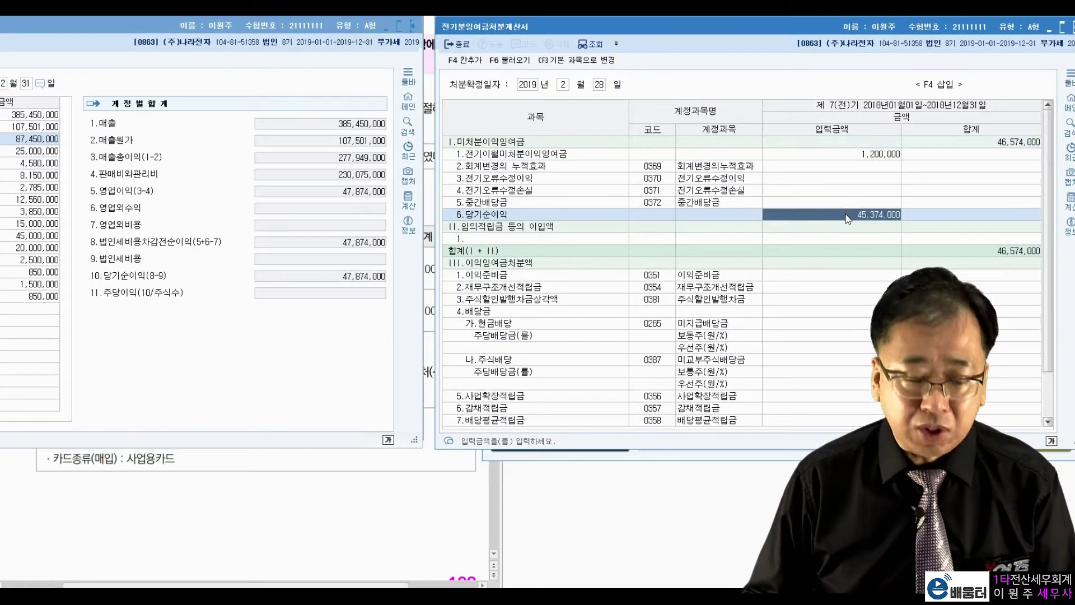
{"action": "left_click", "coordinate": [335, 278]}
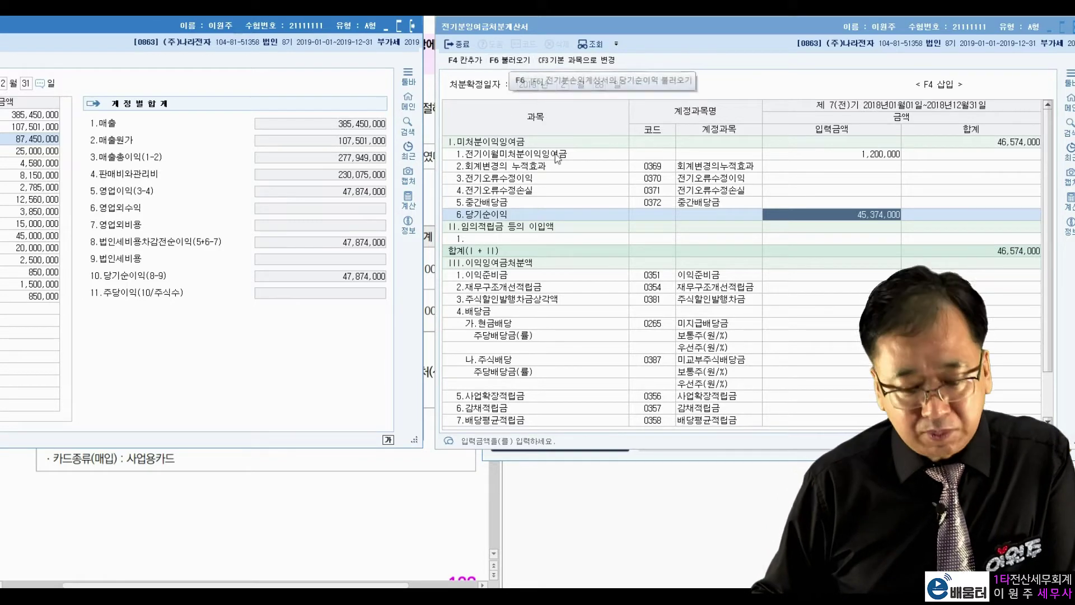
{"action": "left_click", "coordinate": [857, 219]}
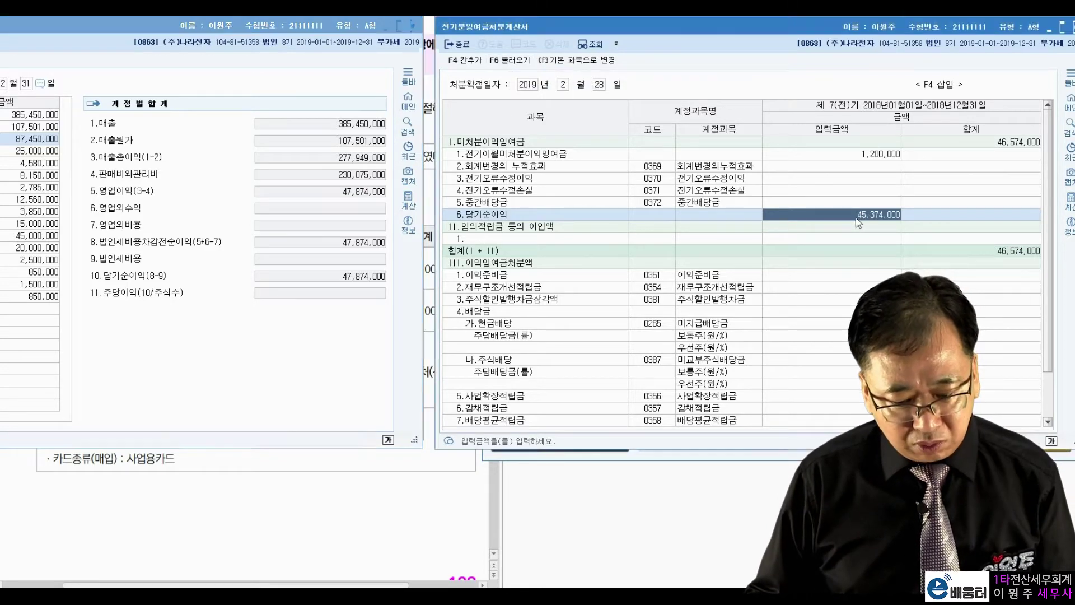
{"action": "left_click", "coordinate": [975, 147]}
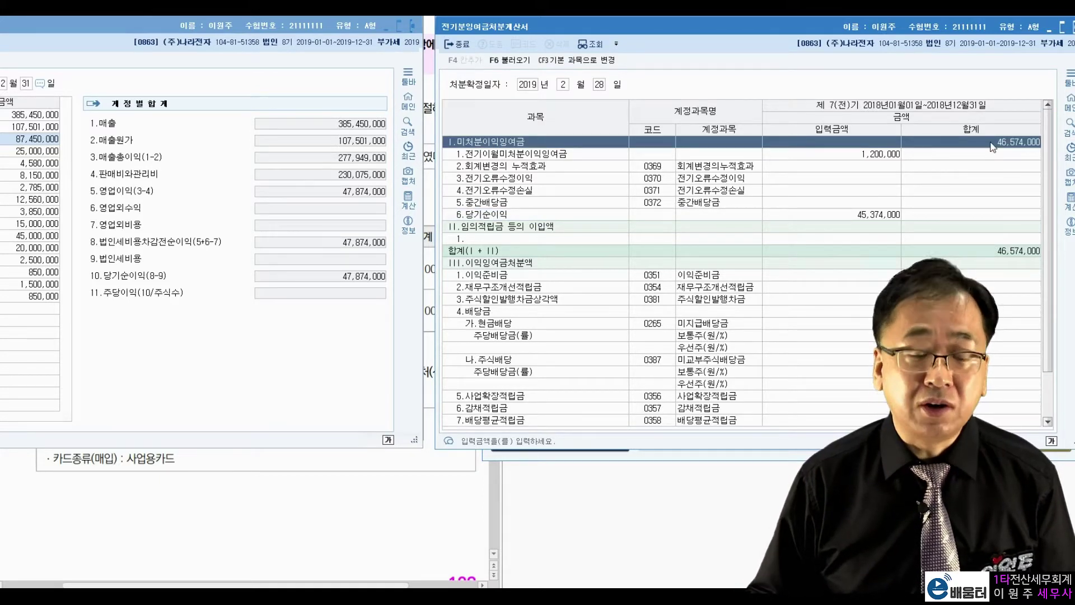
{"action": "left_click", "coordinate": [516, 67]}
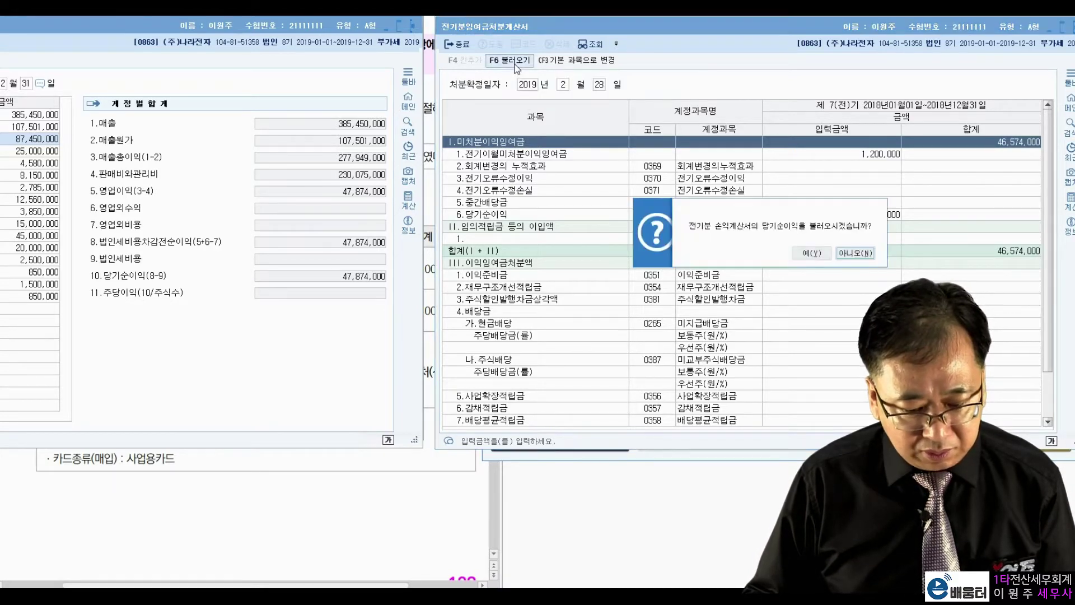
{"action": "left_click", "coordinate": [812, 253]}
{"action": "key", "text": "Up"}
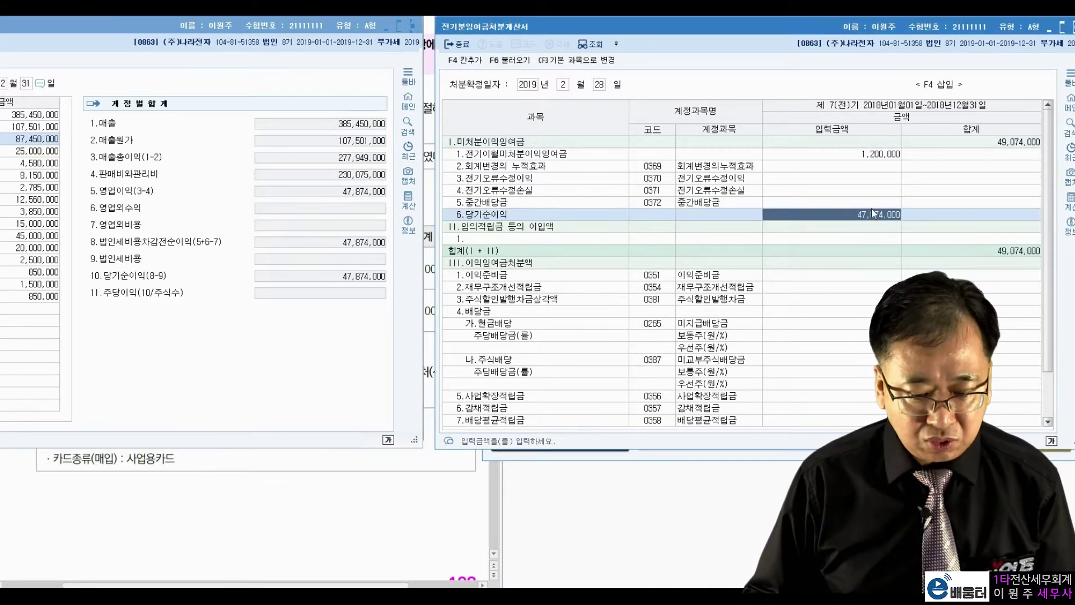
{"action": "left_click", "coordinate": [993, 141]}
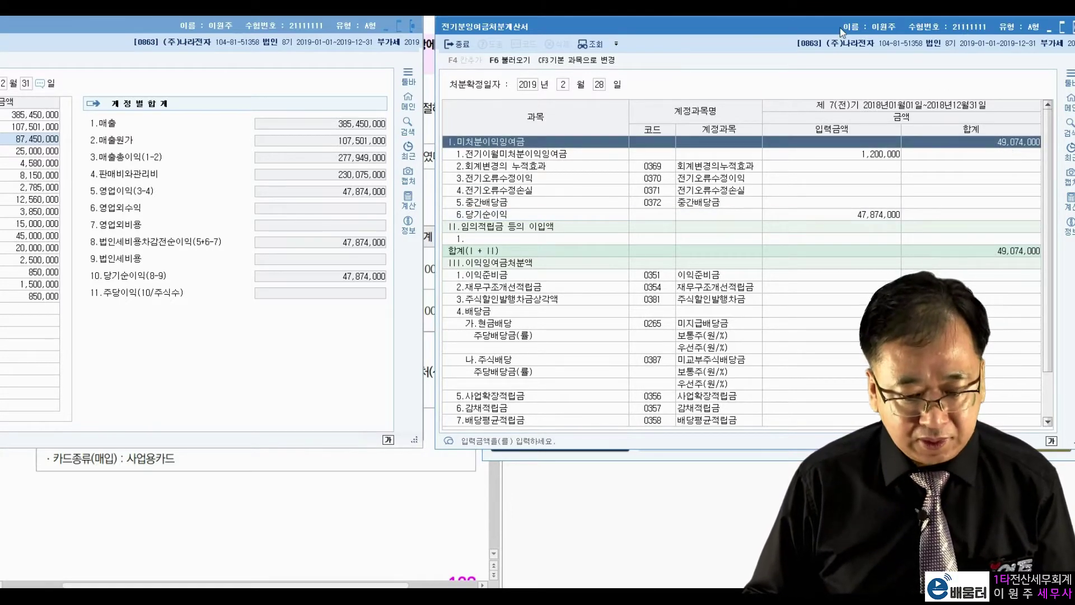
{"action": "left_click_drag", "start_coordinate": [840, 29], "coordinate": [196, 33]}
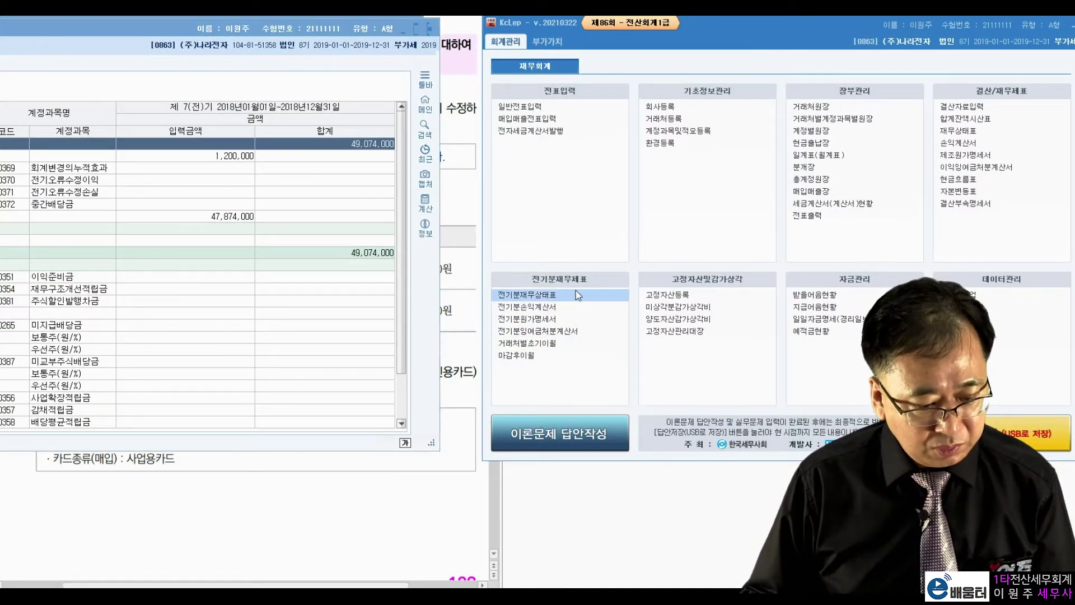
Enter 49,074,000 as 이월이익잉여금 (0375) in the prior-period balance sheet, then close it
{"action": "left_click", "coordinate": [560, 294]}
{"action": "left_click_drag", "start_coordinate": [556, 68], "coordinate": [621, 33]}
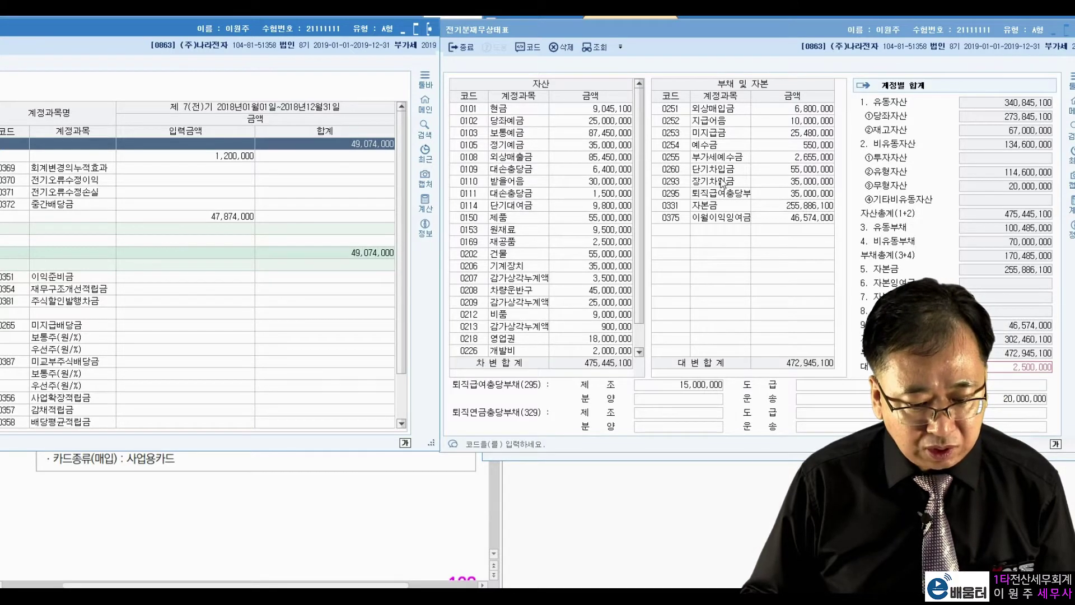
{"action": "left_click", "coordinate": [778, 219]}
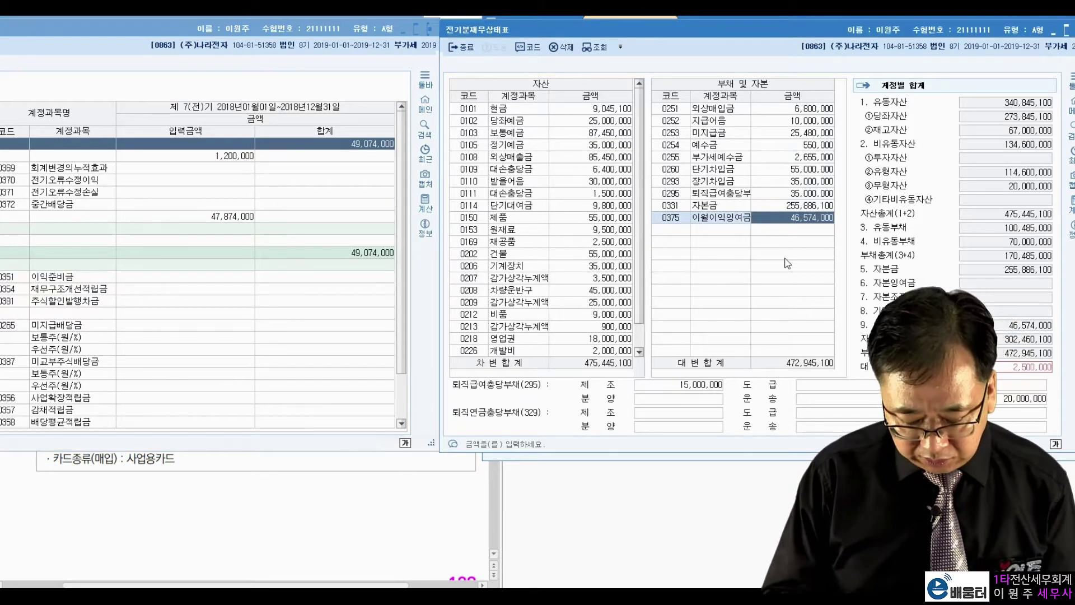
{"action": "type", "text": "49,074,000"}
{"action": "key", "text": "Return"}
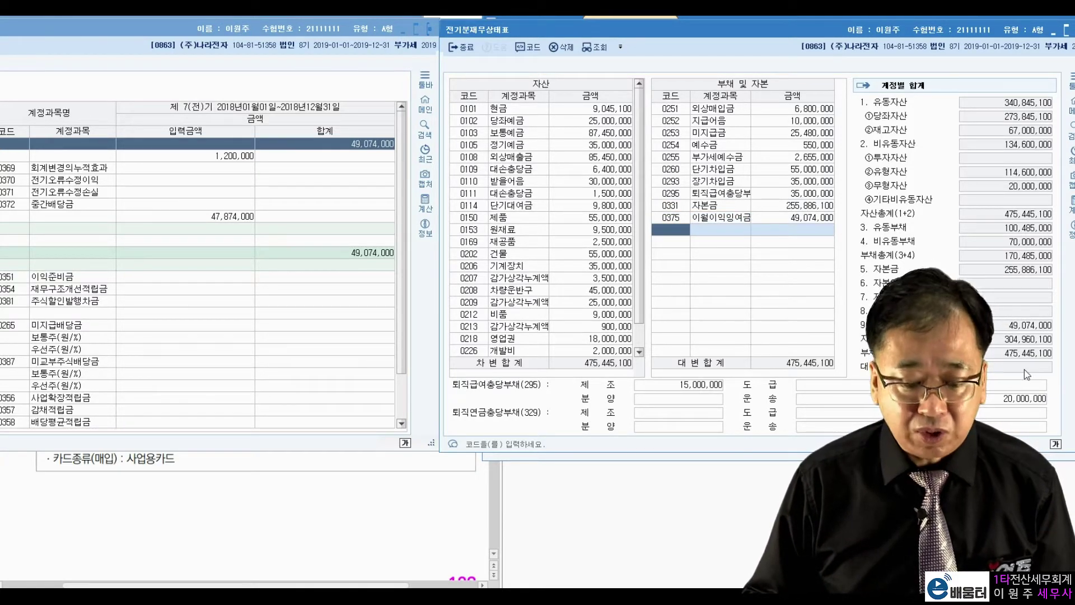
{"action": "left_click_drag", "start_coordinate": [835, 30], "coordinate": [772, 42]}
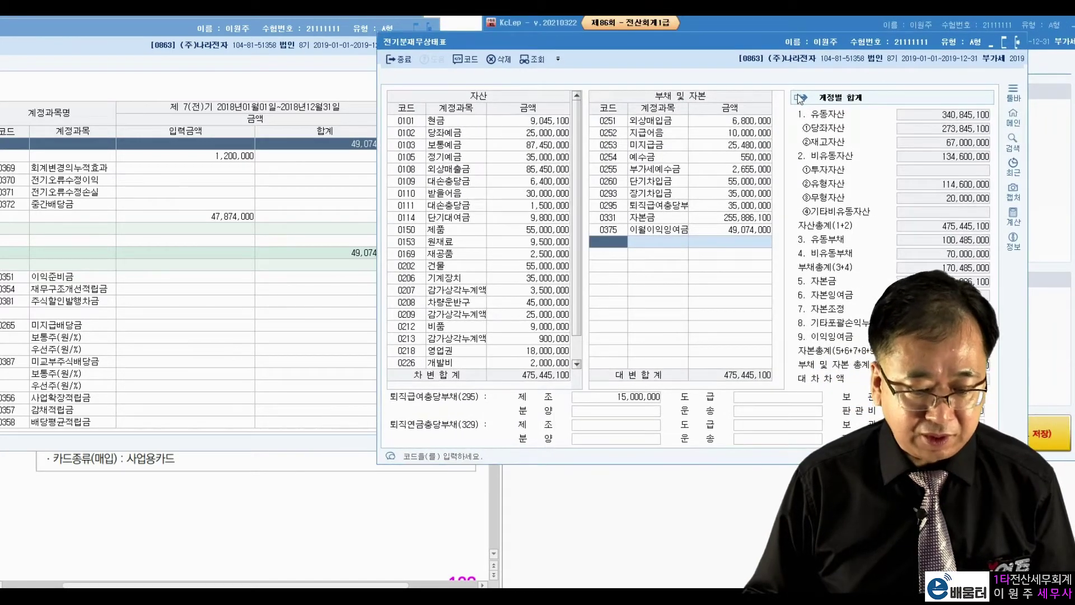
{"action": "left_click_drag", "start_coordinate": [786, 46], "coordinate": [564, 61]}
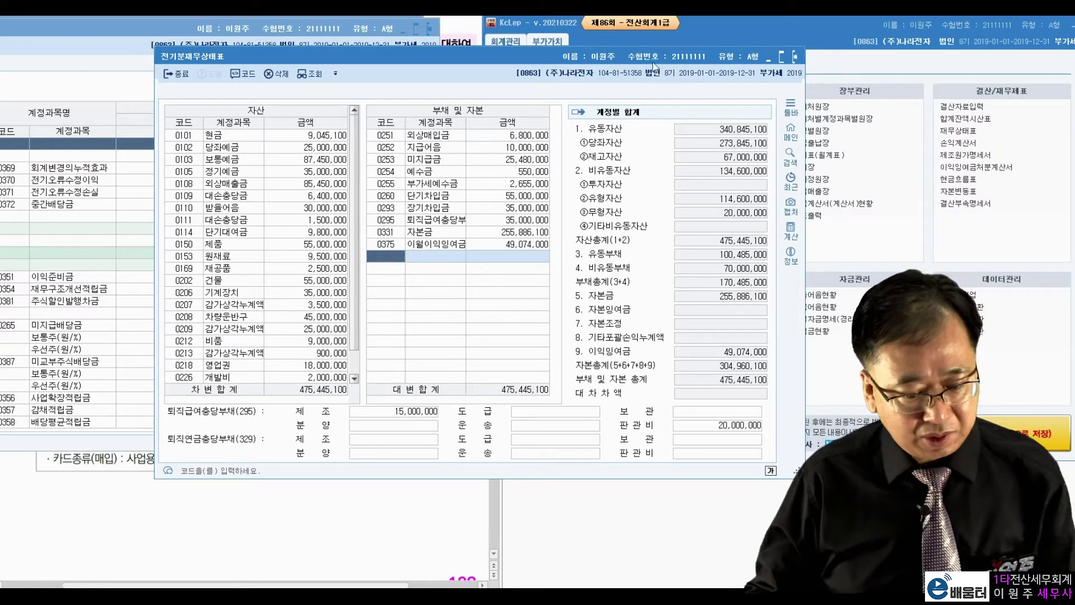
{"action": "left_click", "coordinate": [796, 57]}
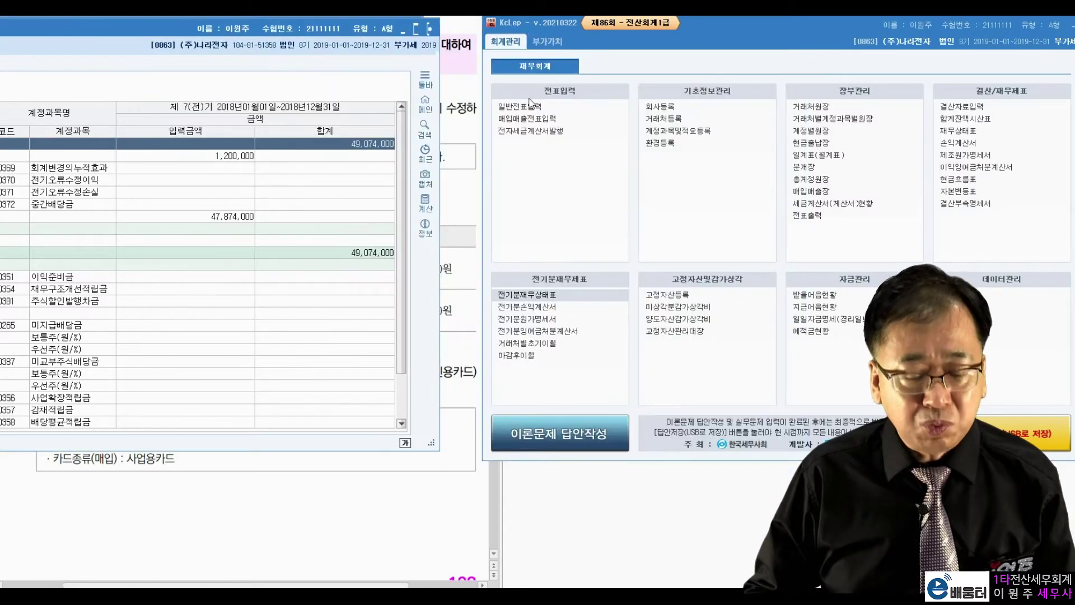
Close the remaining statements and open 거래처별초기이월 on account 0114 단기대여금
{"action": "left_click", "coordinate": [430, 29]}
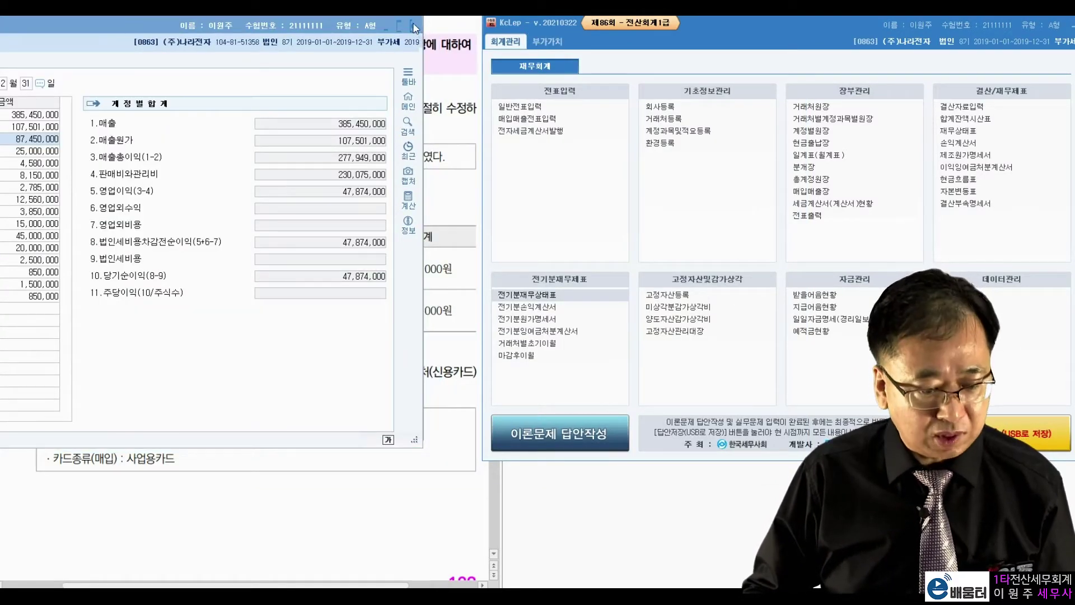
{"action": "left_click", "coordinate": [415, 26]}
{"action": "left_click", "coordinate": [411, 22]}
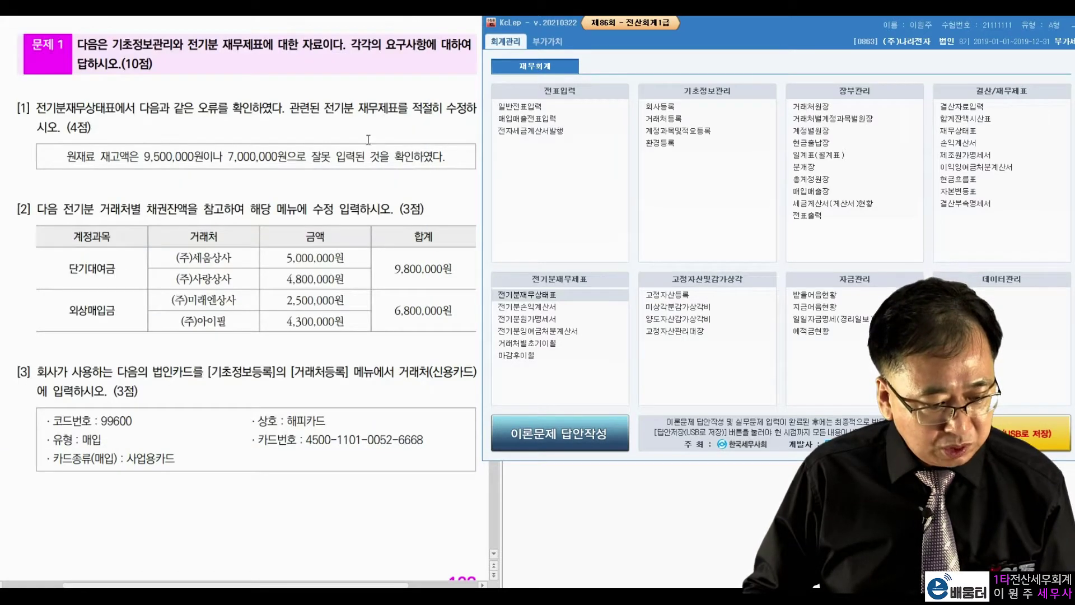
{"action": "left_click", "coordinate": [342, 132]}
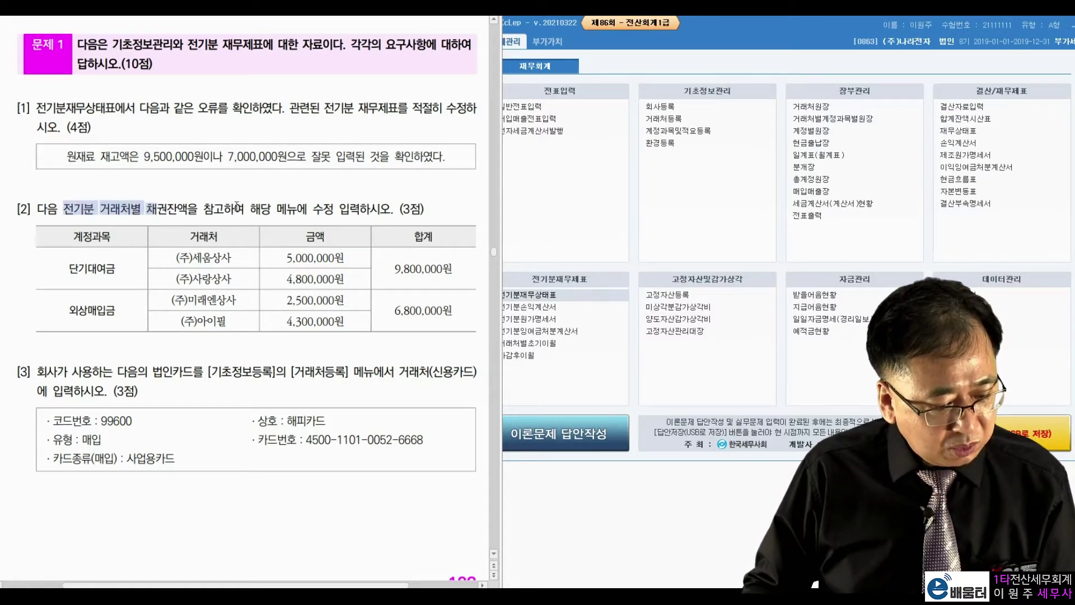
{"action": "left_click", "coordinate": [339, 216]}
{"action": "left_click", "coordinate": [561, 385]}
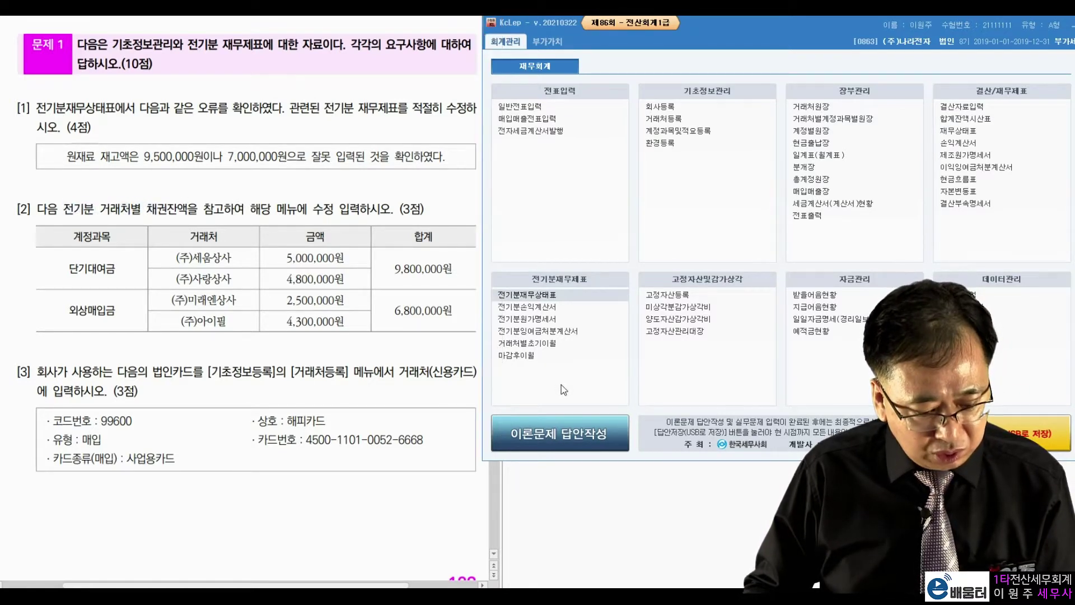
{"action": "left_click", "coordinate": [540, 344]}
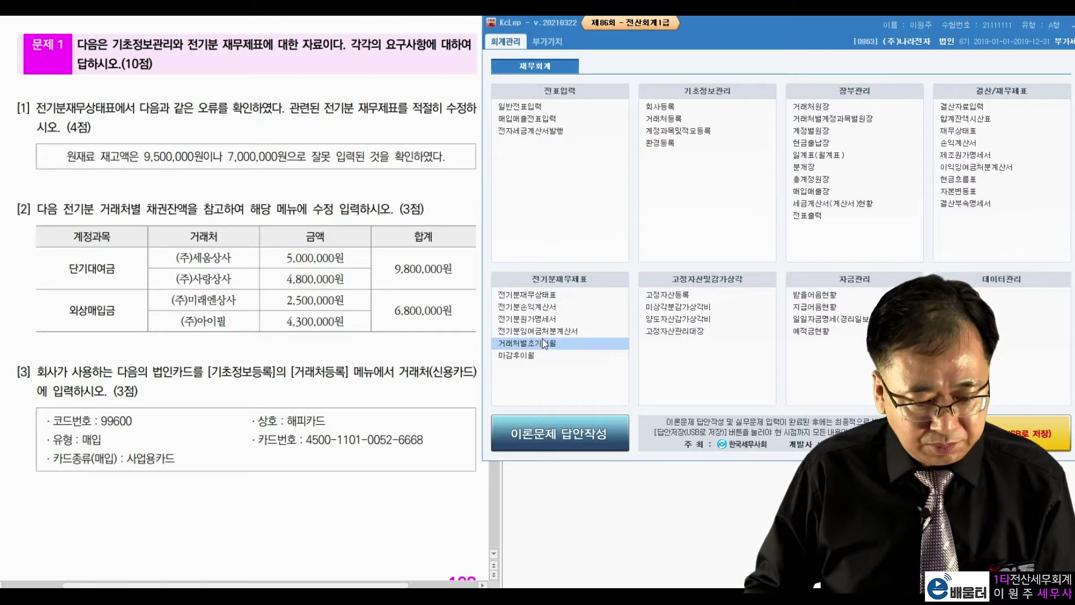
{"action": "left_click_drag", "start_coordinate": [604, 35], "coordinate": [659, 29]}
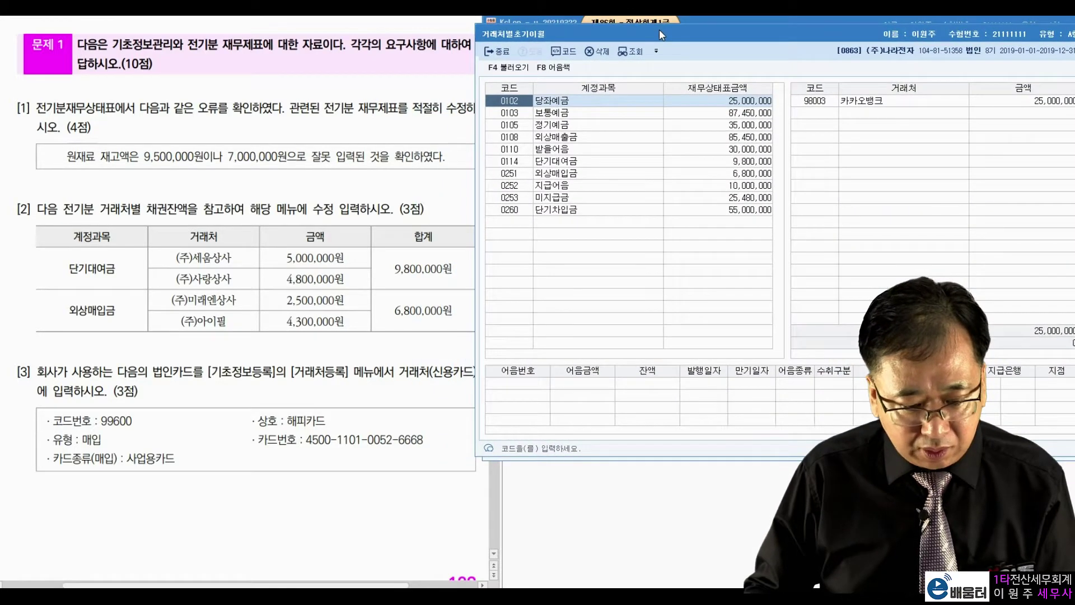
{"action": "left_click_drag", "start_coordinate": [69, 269], "coordinate": [121, 267]}
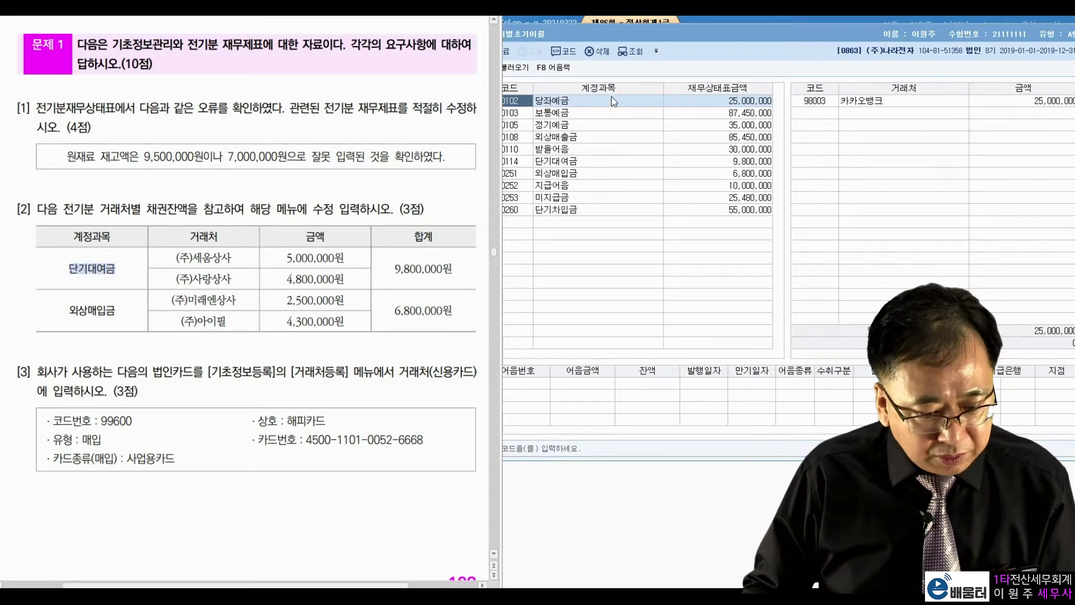
{"action": "left_click", "coordinate": [563, 161]}
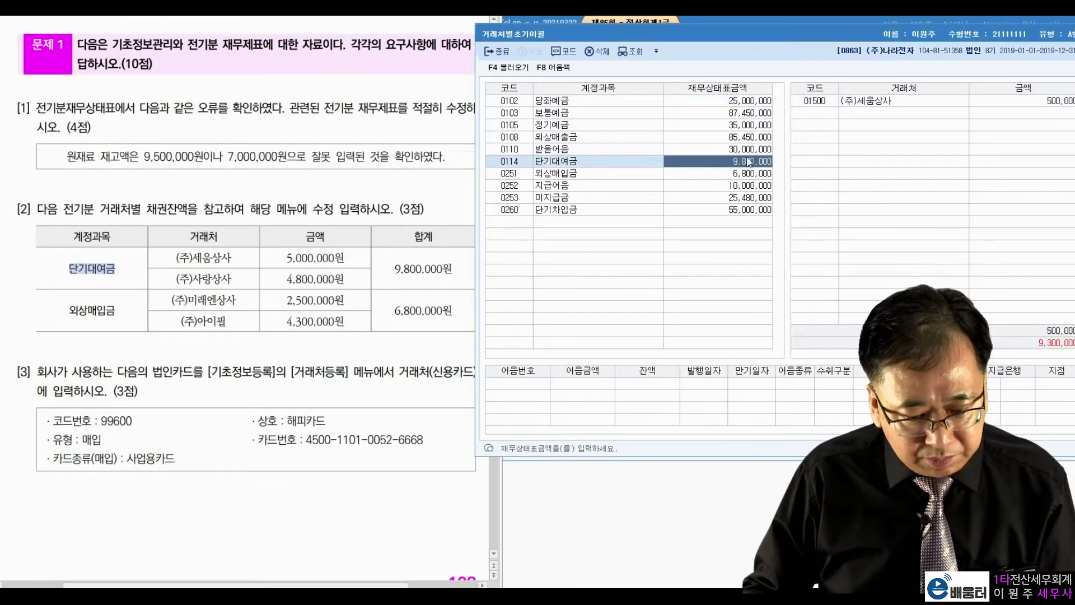
Set (주)세움상사's 단기대여금 opening balance to 5,000,000
{"action": "left_click", "coordinate": [948, 100]}
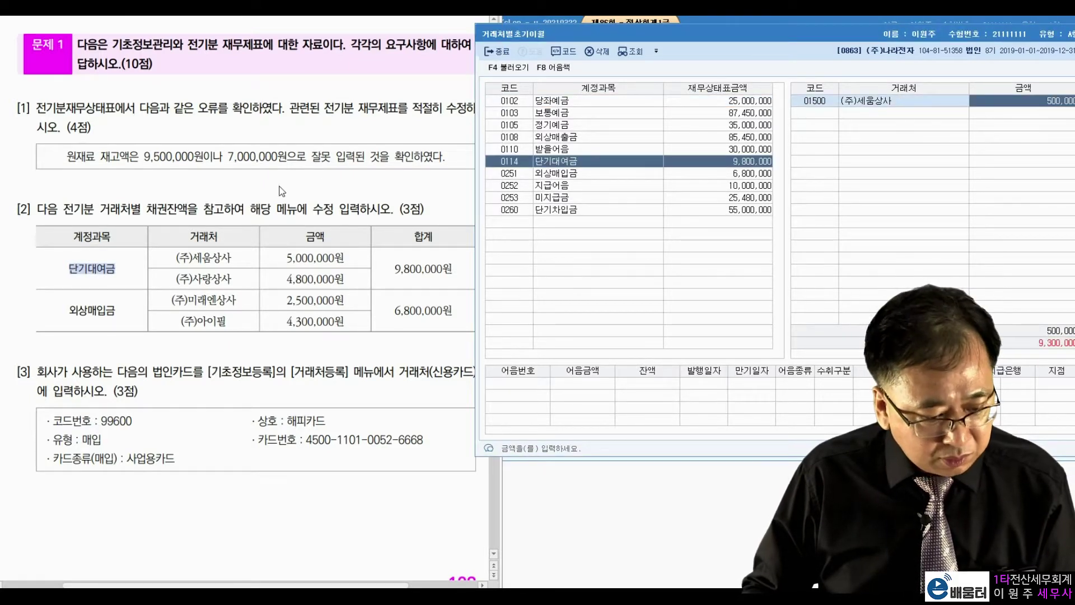
{"action": "left_click", "coordinate": [212, 252]}
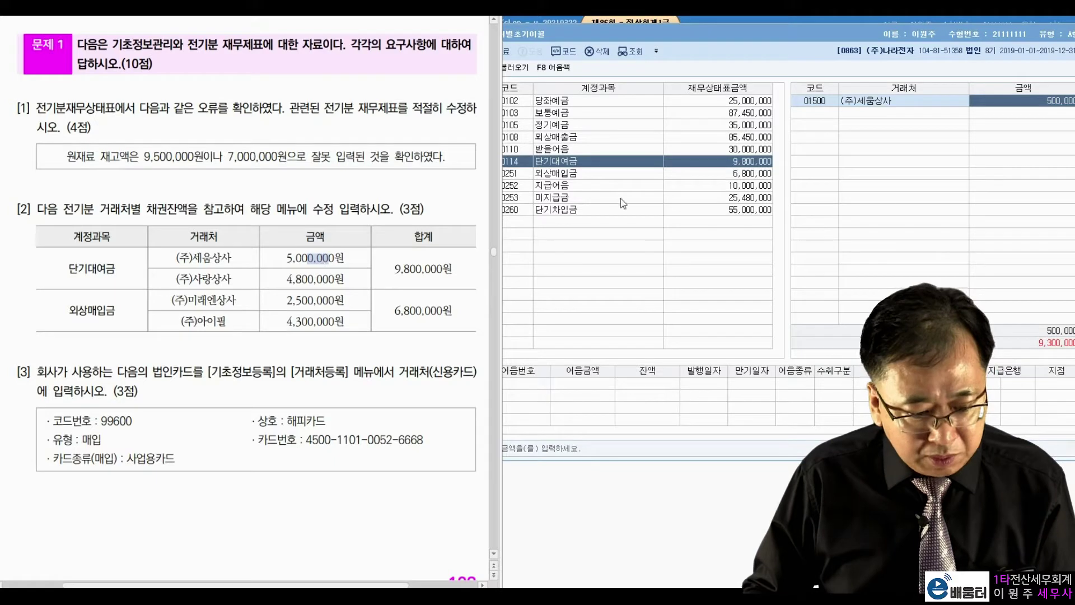
{"action": "left_click", "coordinate": [1064, 104]}
{"action": "type", "text": "5000000"}
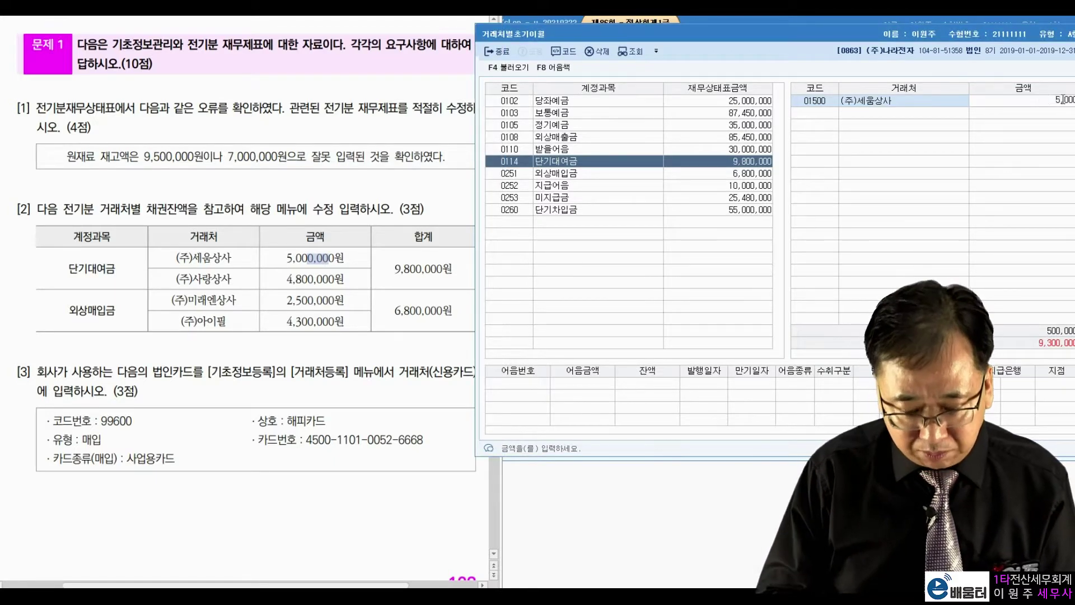
{"action": "key", "text": "Return"}
Add (주)사랑상사 via F2 lookup with a 4,800,000 단기대여금 balance
{"action": "left_click", "coordinate": [222, 279]}
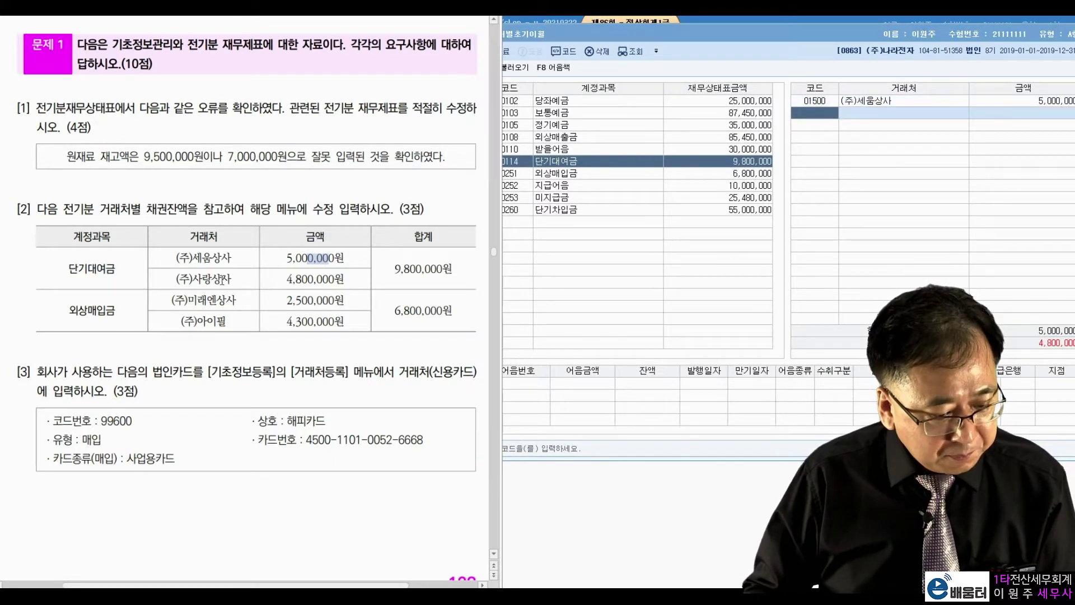
{"action": "left_click_drag", "start_coordinate": [300, 278], "coordinate": [338, 259]}
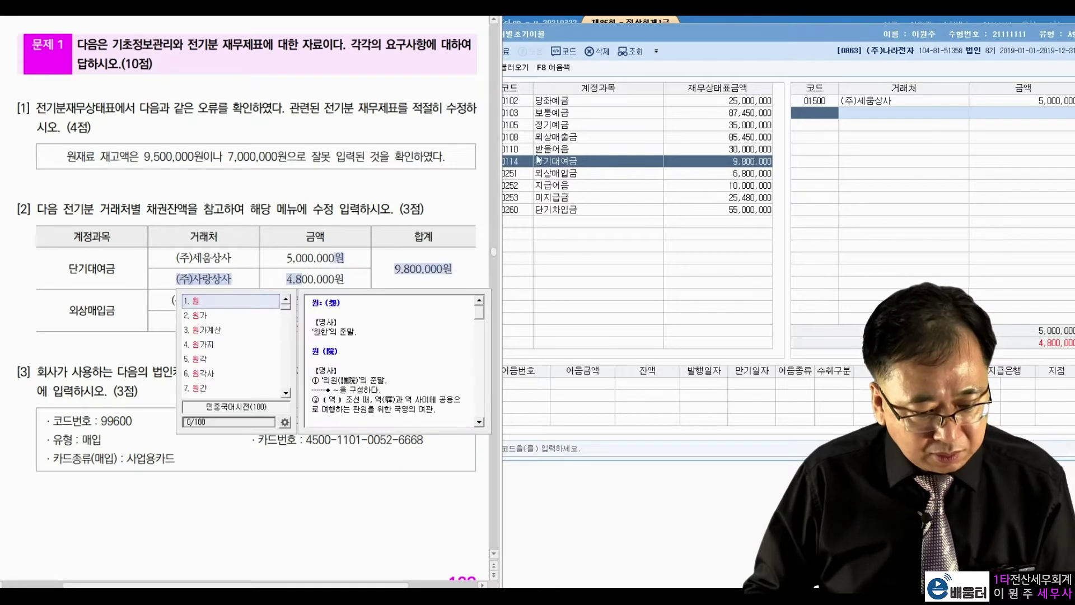
{"action": "left_click", "coordinate": [309, 275]}
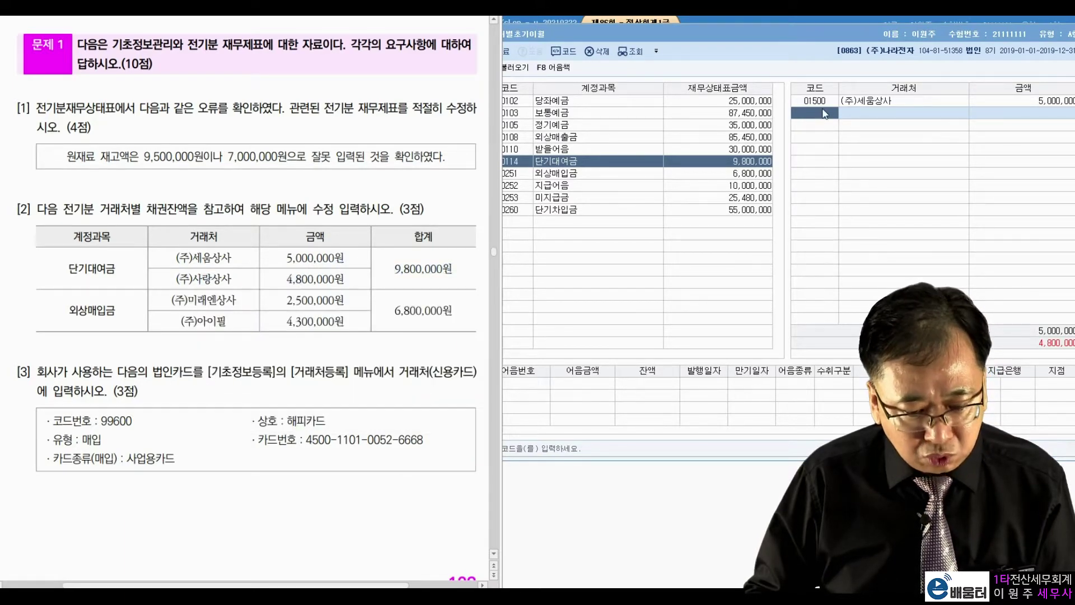
{"action": "left_click", "coordinate": [825, 114]}
{"action": "key", "text": "F2"}
{"action": "type", "text": "사랑"}
{"action": "key", "text": "Return"}
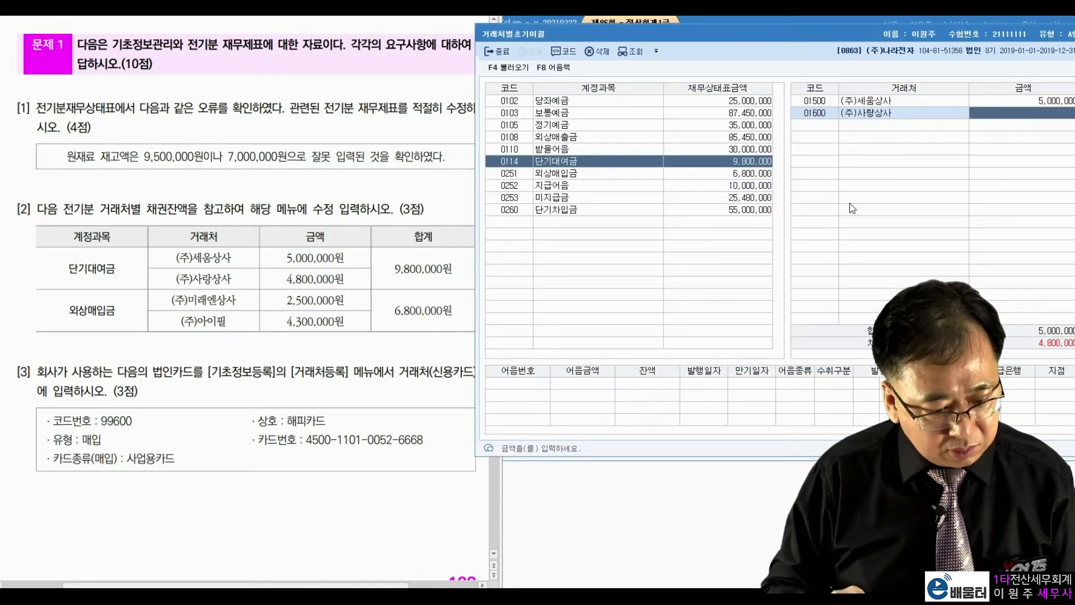
{"action": "type", "text": "48"}
{"action": "key", "text": "Return"}
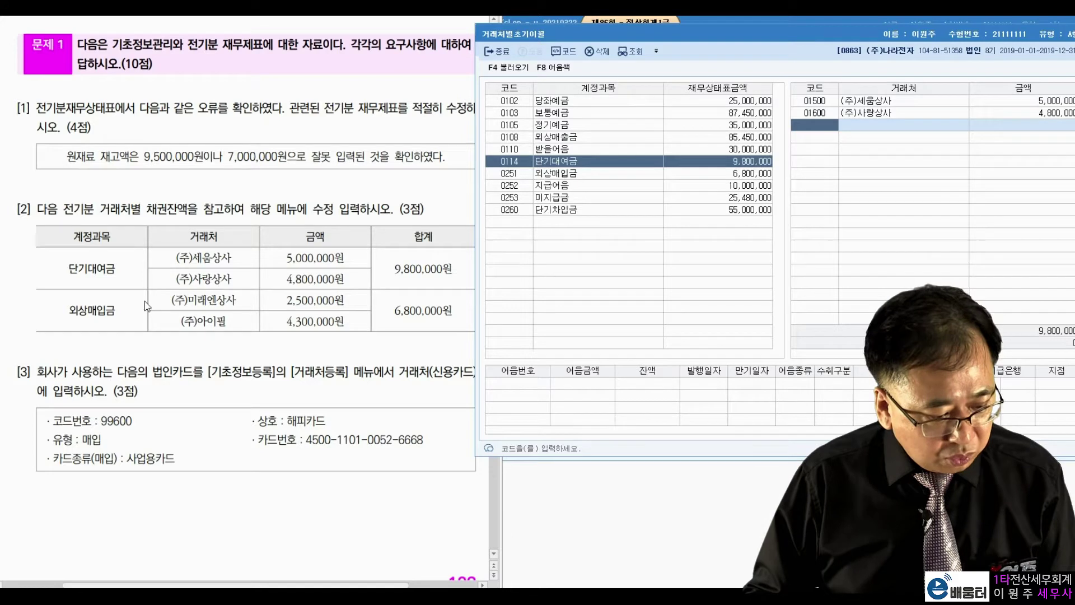
Select 0251 외상매입금 and change (주)미래엔상사's balance to 2,500,000
{"action": "double_click", "coordinate": [78, 307]}
{"action": "left_click", "coordinate": [580, 172]}
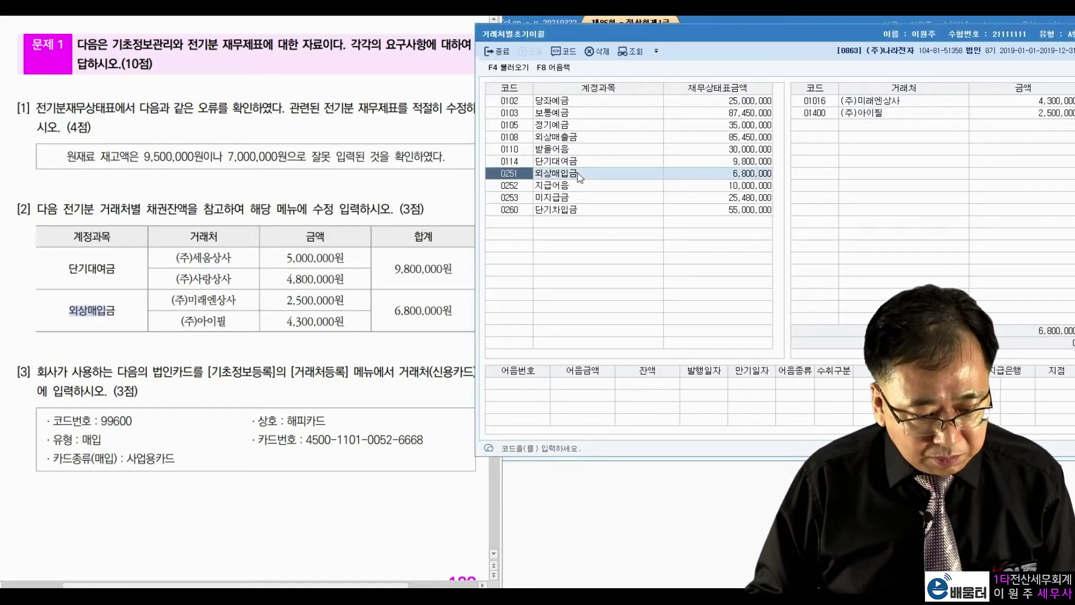
{"action": "left_click_drag", "start_coordinate": [174, 300], "coordinate": [214, 300]}
{"action": "right_click", "coordinate": [214, 300]}
{"action": "left_click_drag", "start_coordinate": [287, 300], "coordinate": [319, 300]}
{"action": "left_click", "coordinate": [995, 105]}
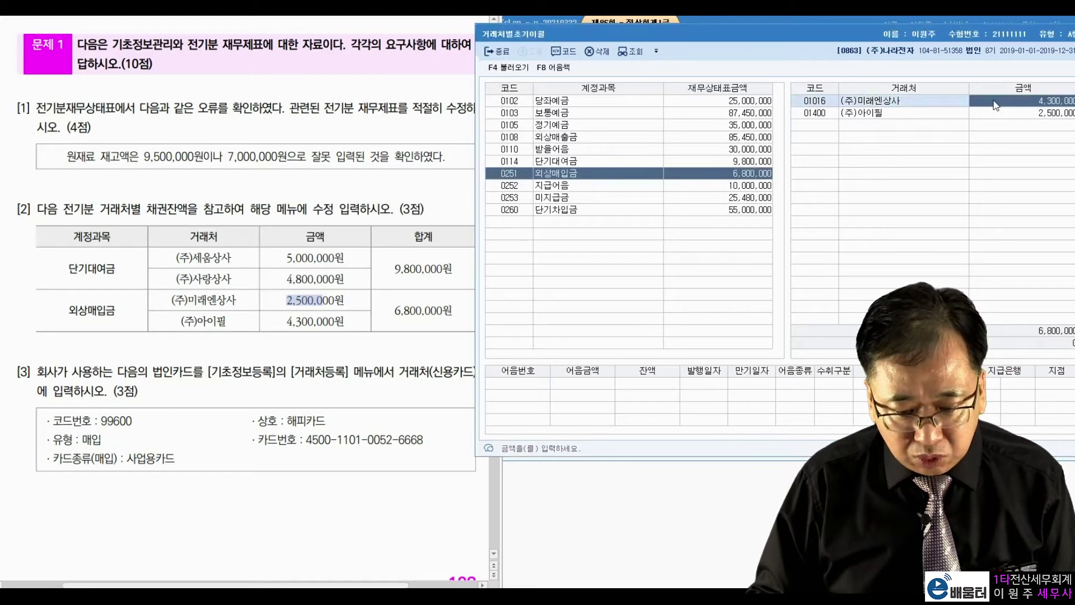
{"action": "type", "text": "2"}
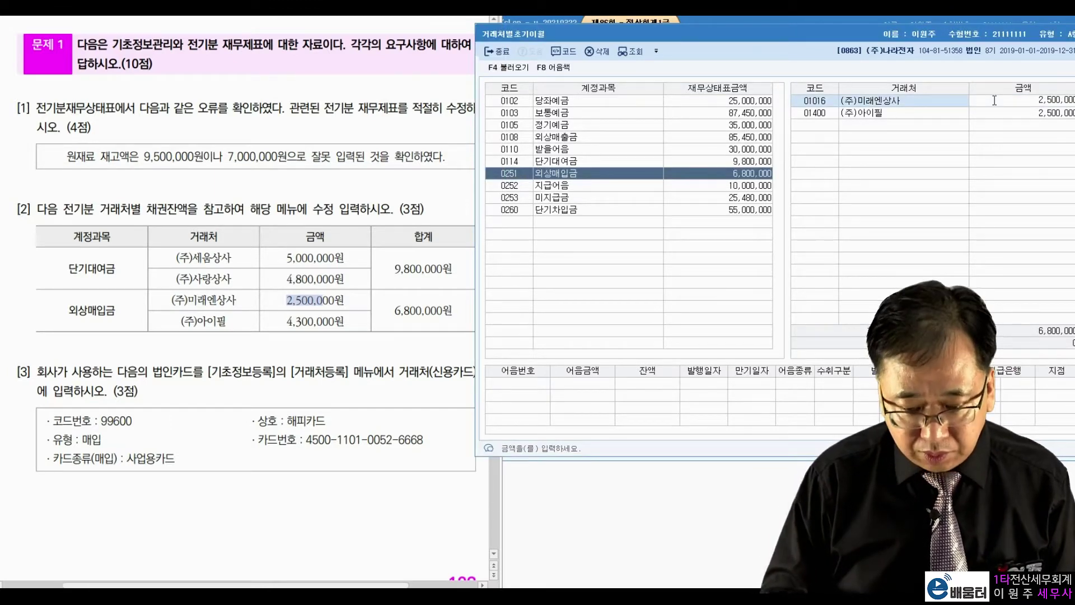
{"action": "key", "text": "Return"}
Change (주)아이필's 외상매입금 opening balance to 4,300,000
{"action": "left_click", "coordinate": [185, 323]}
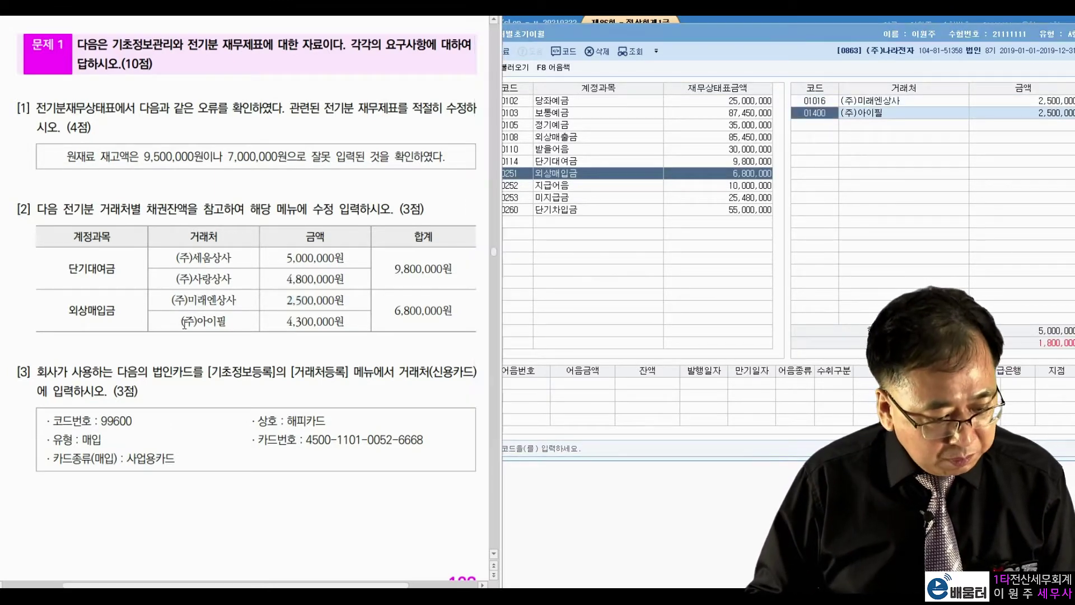
{"action": "left_click", "coordinate": [890, 119]}
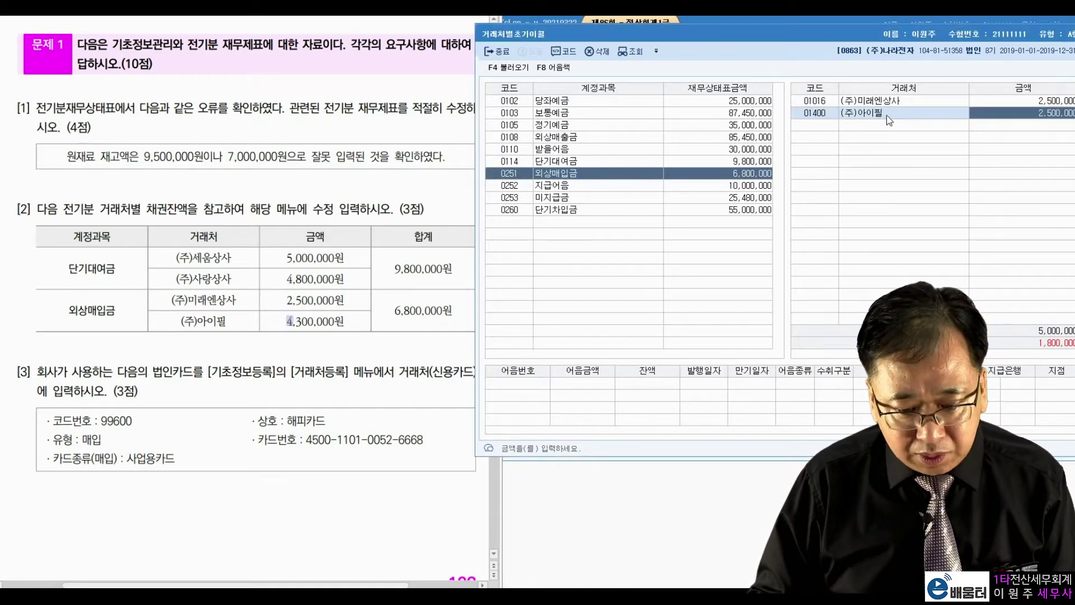
{"action": "type", "text": "4300000"}
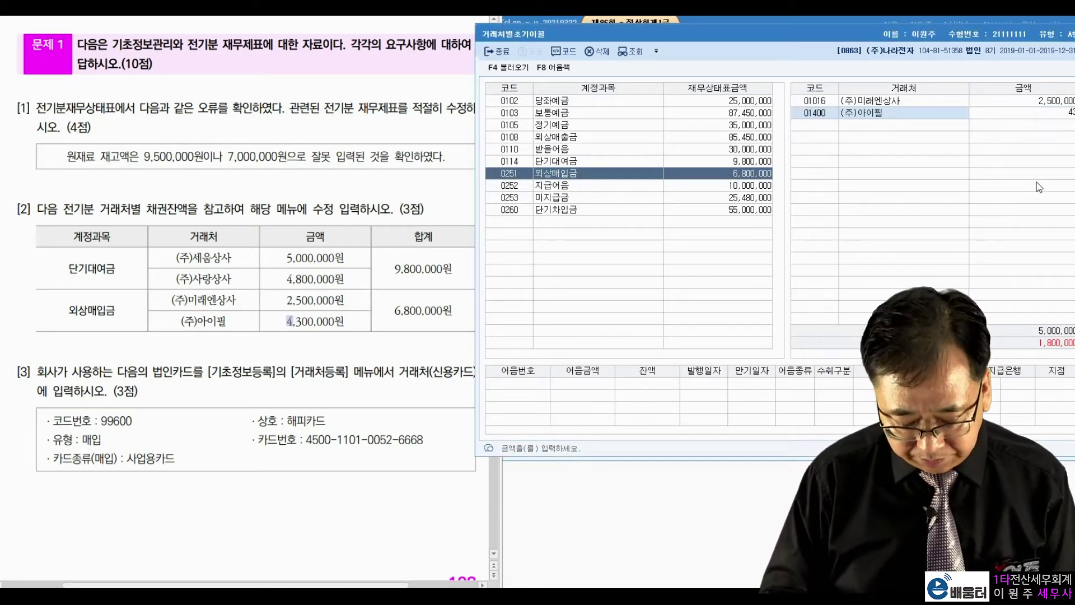
{"action": "key", "text": "Return"}
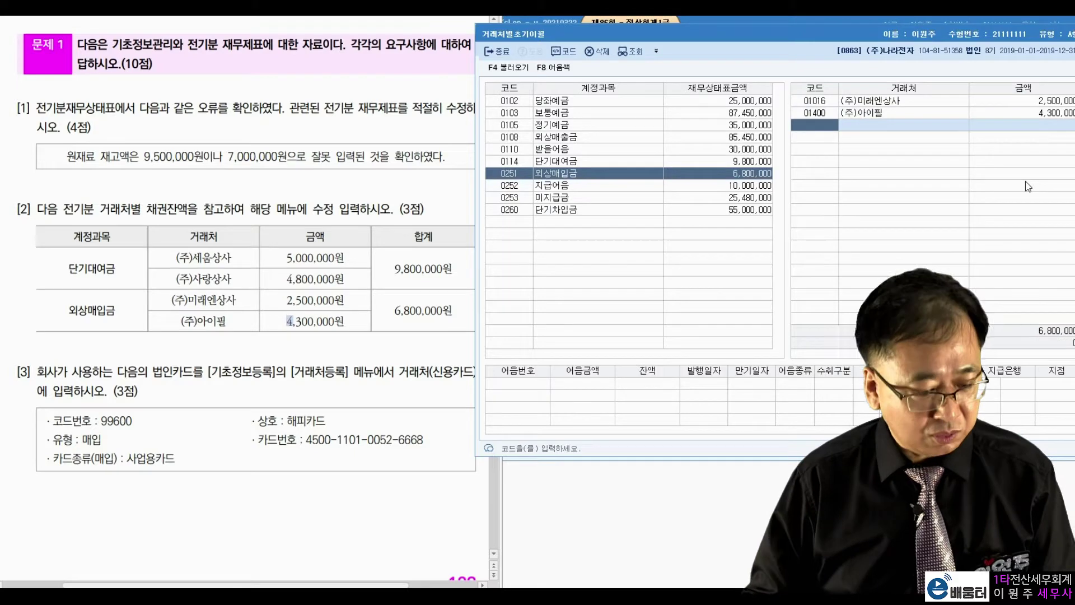
Close the partner opening-balance screen and open 거래처등록 under 기초정보관리
{"action": "left_click_drag", "start_coordinate": [801, 30], "coordinate": [720, 39]}
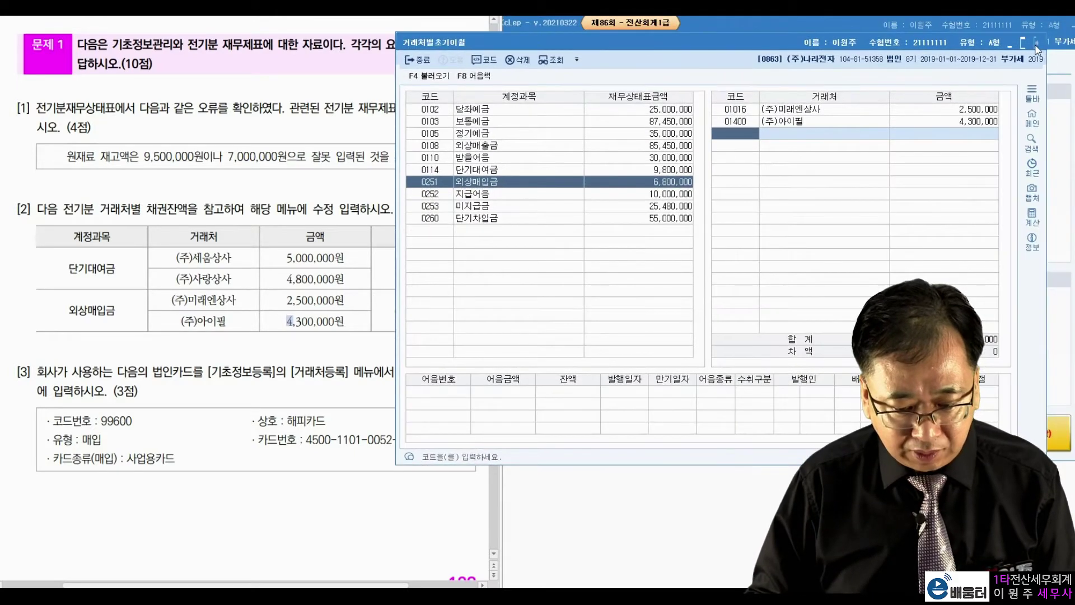
{"action": "left_click", "coordinate": [1036, 44]}
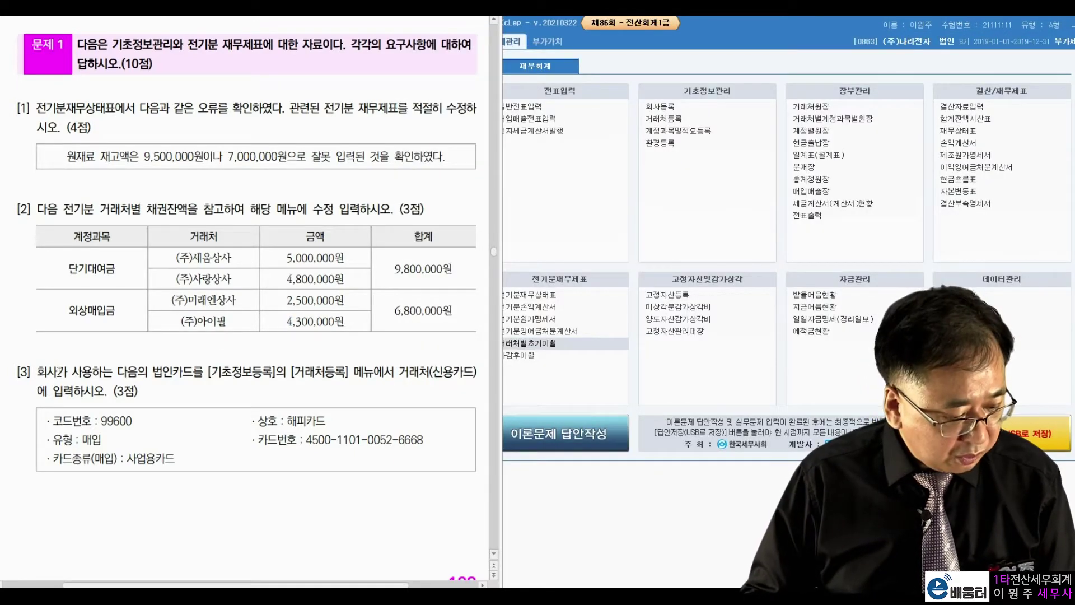
{"action": "left_click_drag", "start_coordinate": [209, 372], "coordinate": [336, 374]}
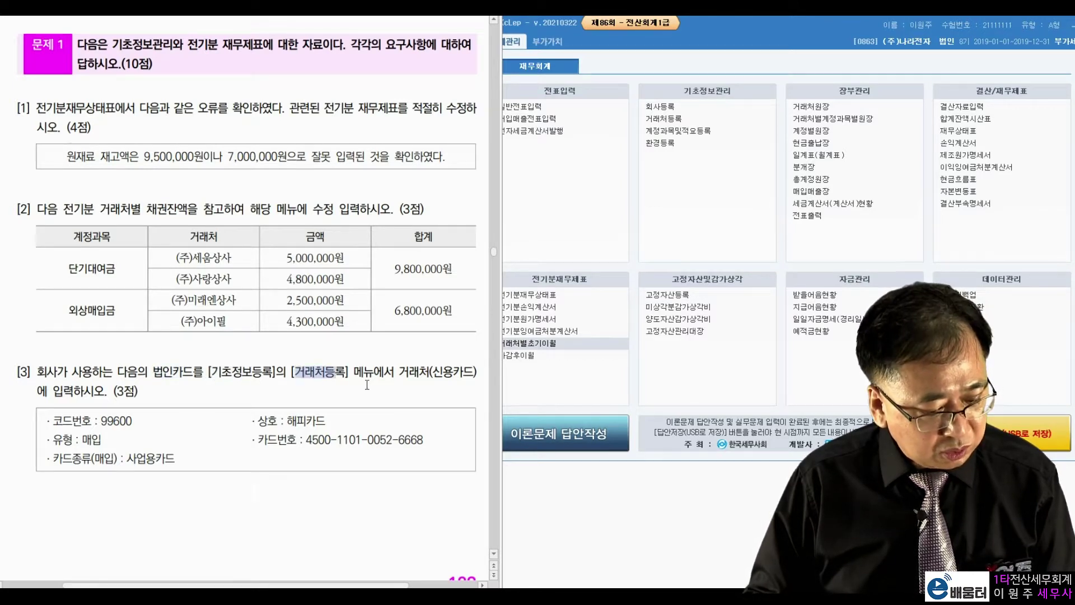
{"action": "left_click", "coordinate": [692, 120]}
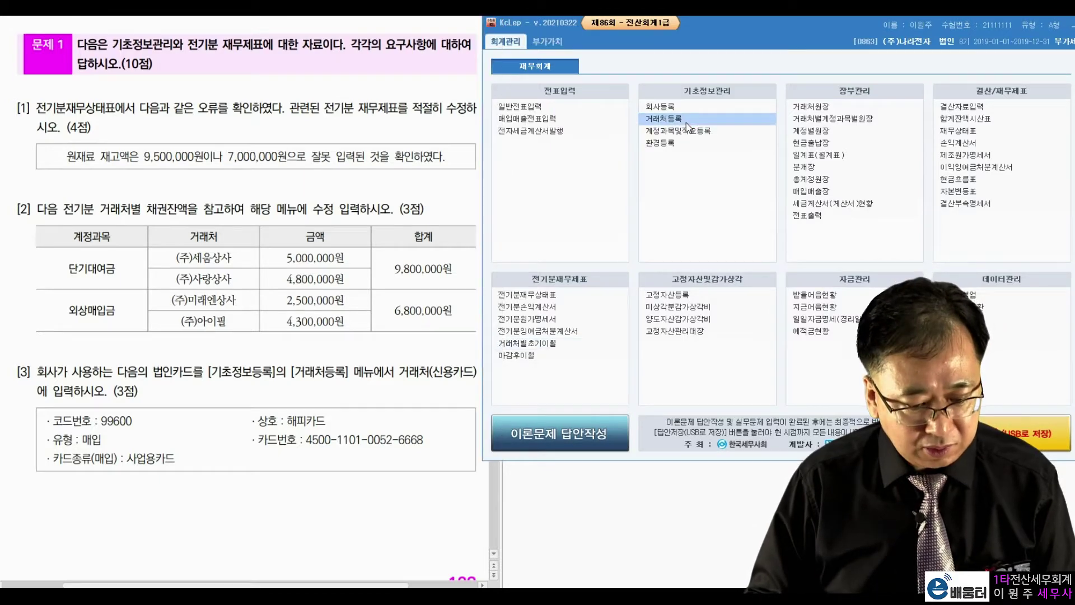
On the 신용카드 tab, add a new card vendor with code 99600 named 해피카드
{"action": "left_click_drag", "start_coordinate": [621, 46], "coordinate": [715, 29]}
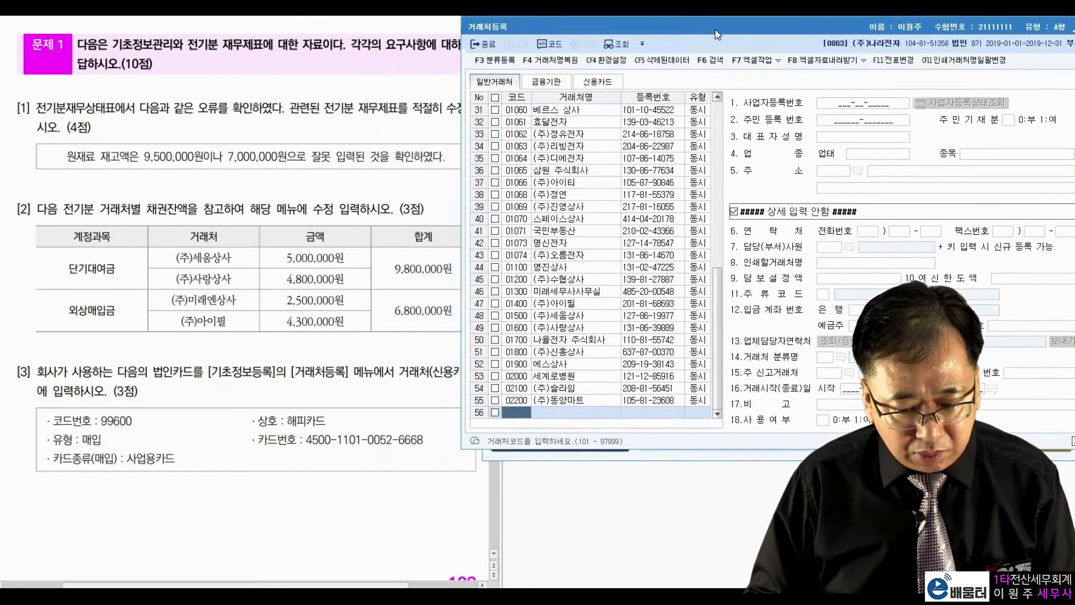
{"action": "left_click", "coordinate": [381, 381]}
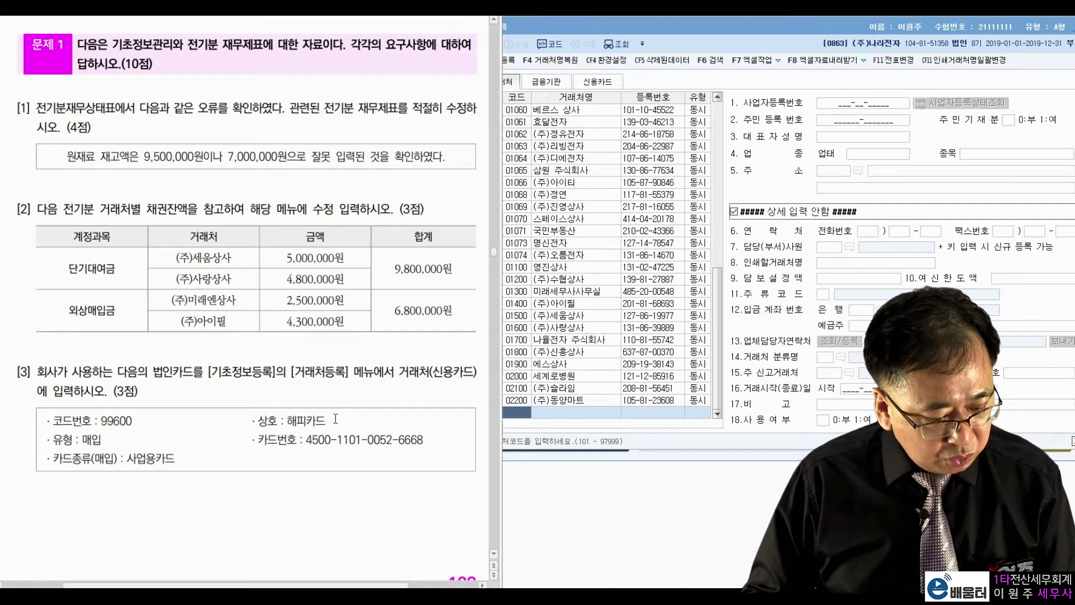
{"action": "left_click", "coordinate": [631, 86]}
{"action": "left_click", "coordinate": [597, 82]}
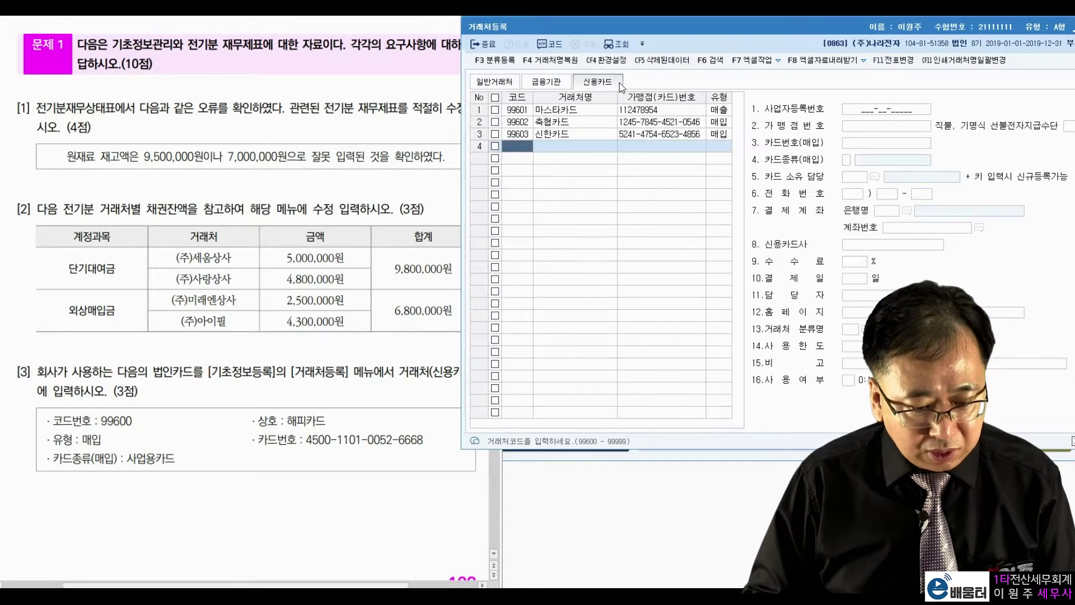
{"action": "left_click", "coordinate": [112, 415]}
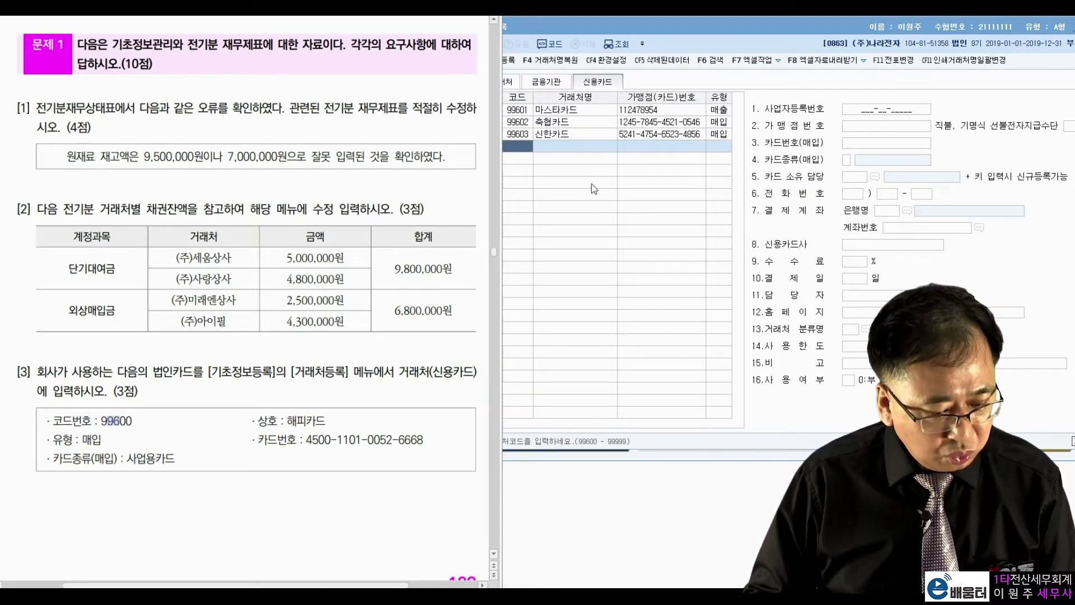
{"action": "left_click", "coordinate": [530, 155]}
{"action": "type", "text": "9960"}
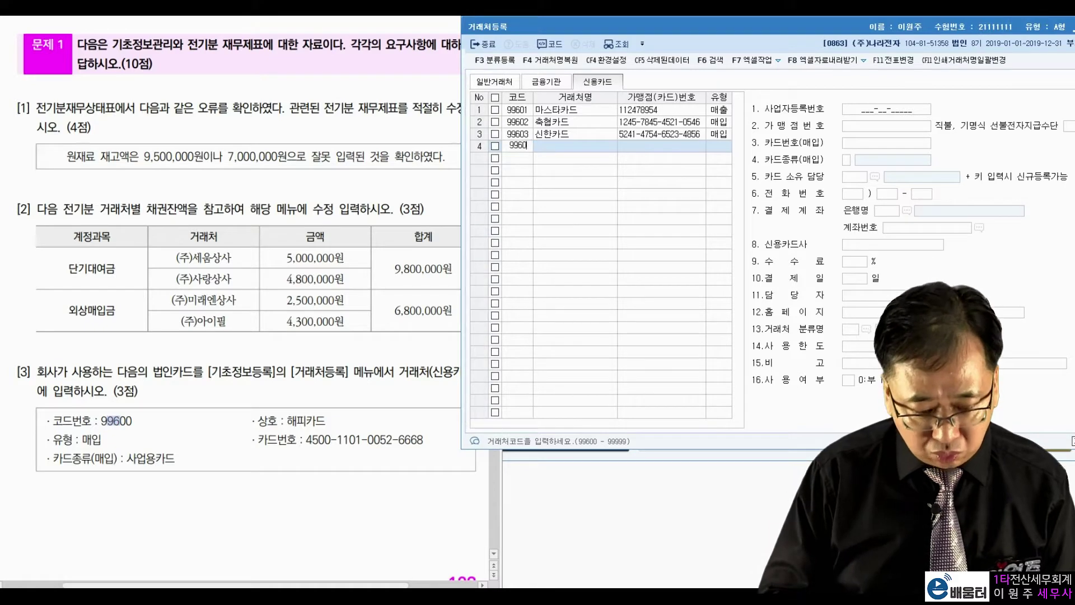
{"action": "type", "text": "0"}
{"action": "key", "text": "Return"}
{"action": "type", "text": "해피카드"}
{"action": "key", "text": "Return"}
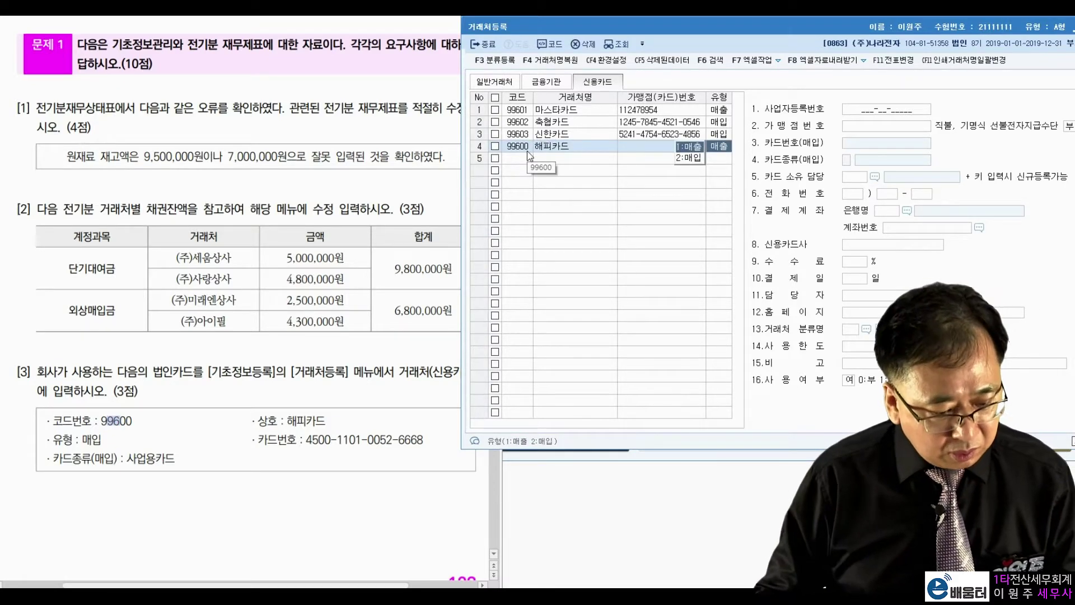
Set 해피카드's type to 2:매입, enter its card number, and choose 3.사업용카드
{"action": "double_click", "coordinate": [91, 440]}
{"action": "right_click", "coordinate": [91, 440]}
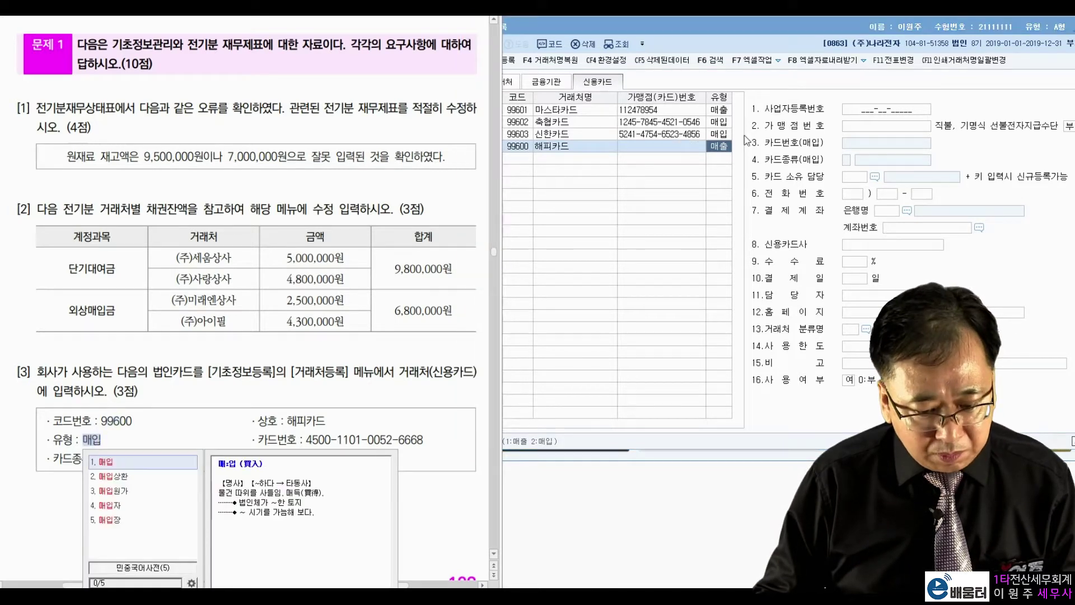
{"action": "left_click", "coordinate": [723, 148]}
{"action": "left_click", "coordinate": [698, 158]}
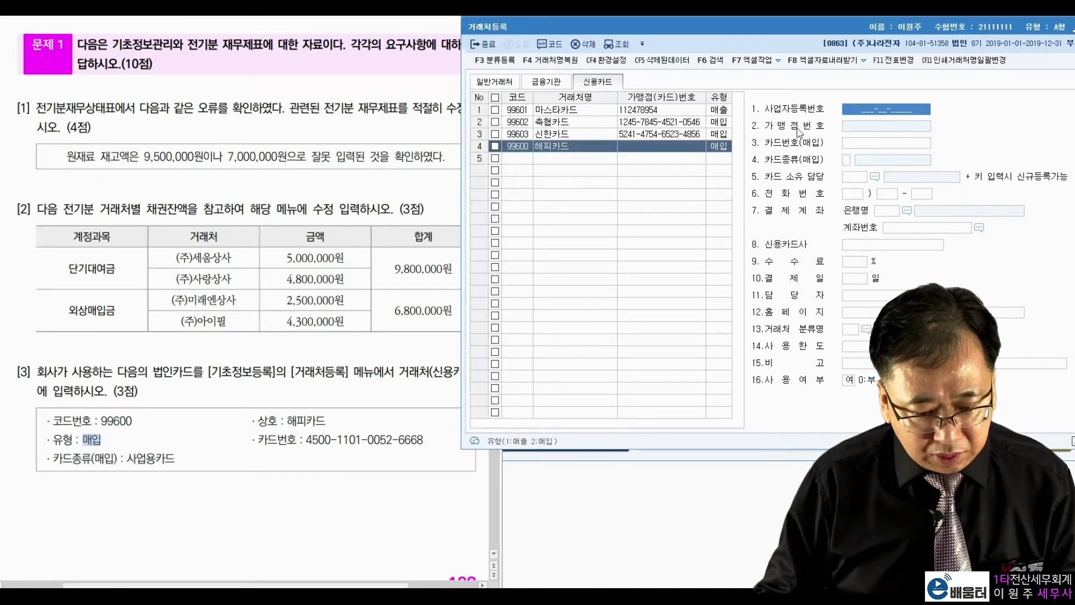
{"action": "key", "text": "Return"}
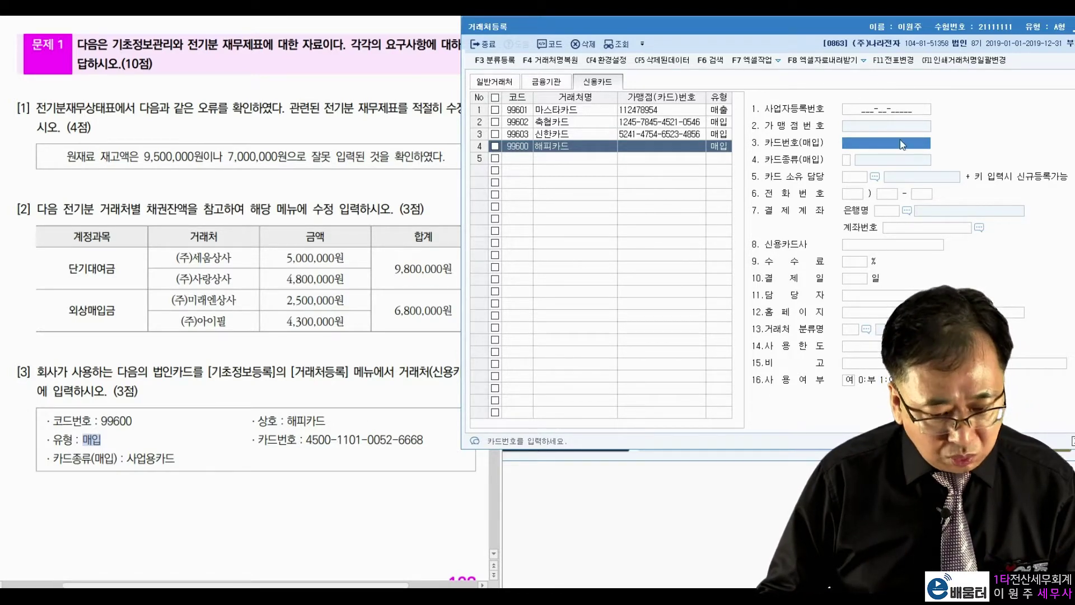
{"action": "type", "text": "4500"}
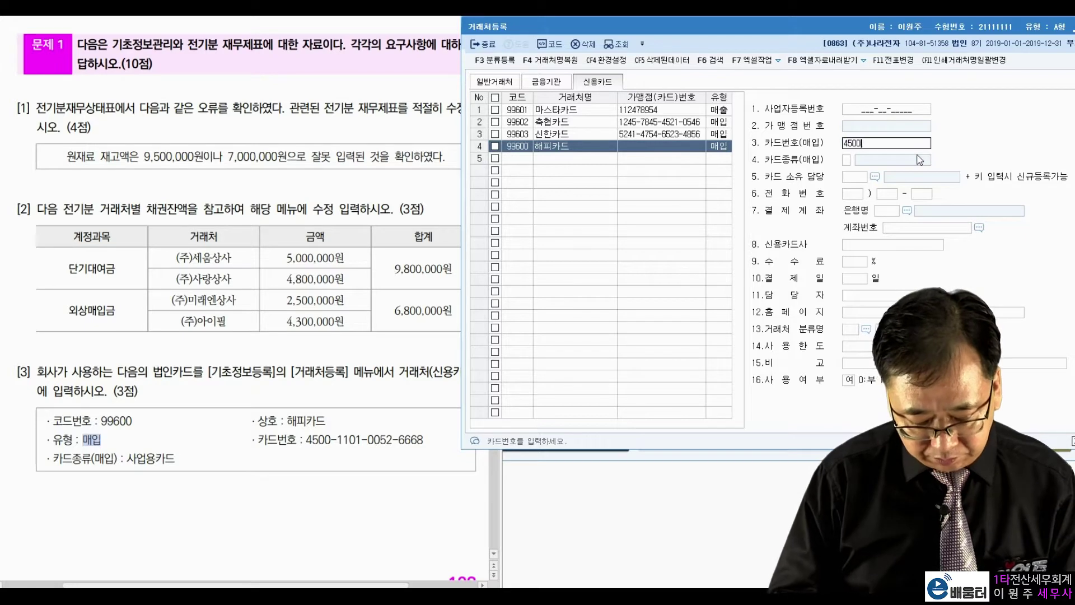
{"action": "type", "text": "-110"}
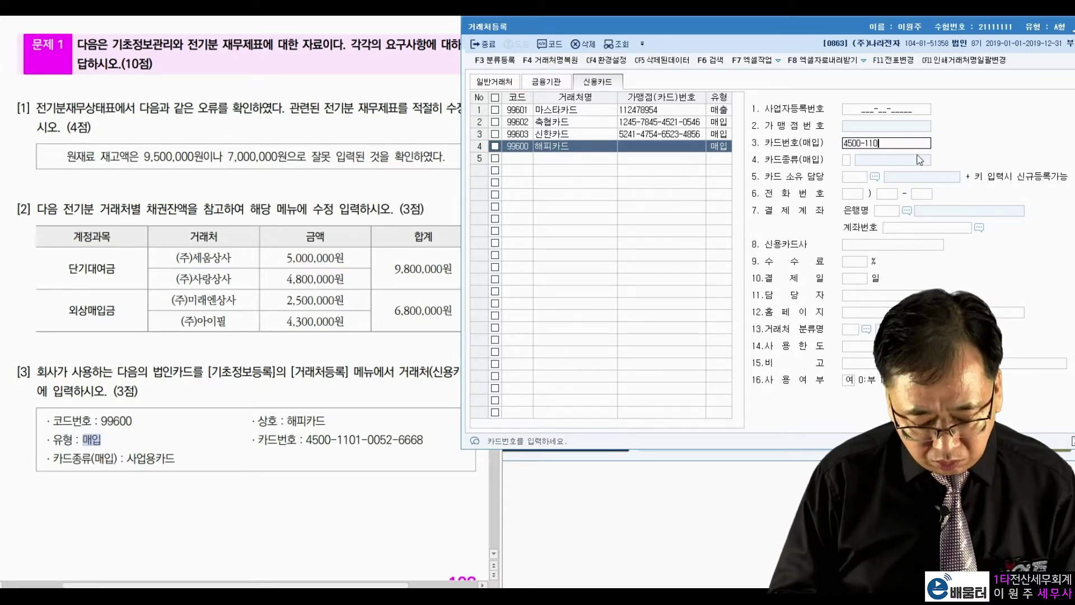
{"action": "type", "text": "1-0052-"}
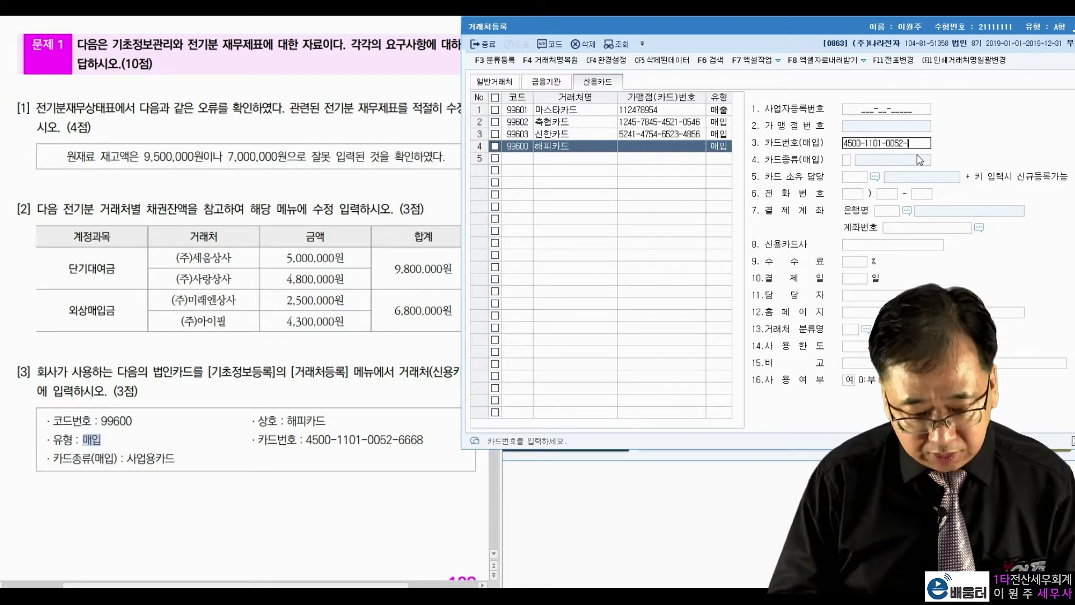
{"action": "type", "text": "6668"}
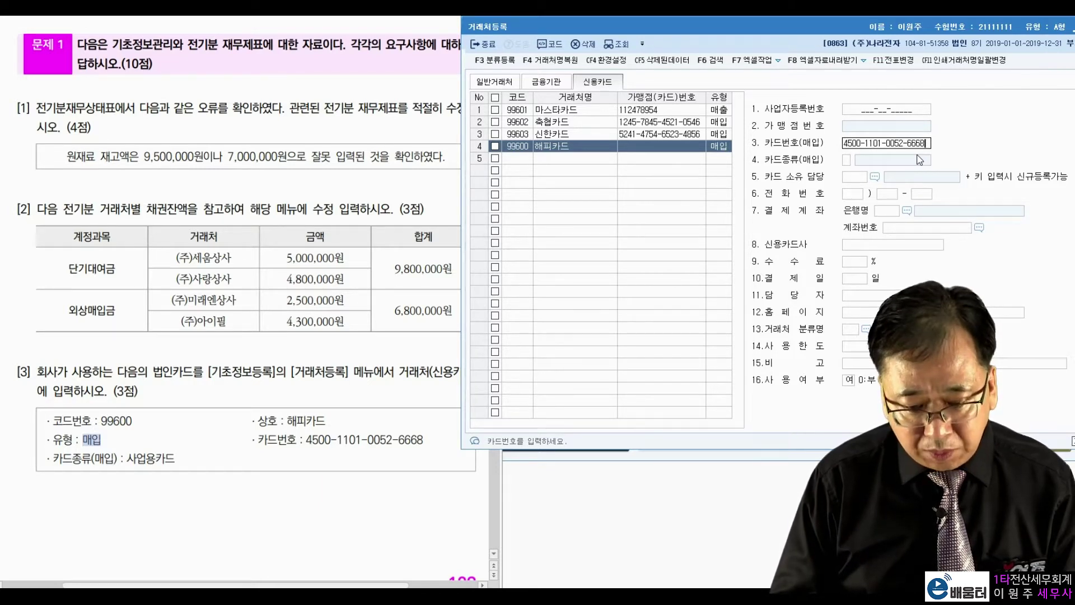
{"action": "key", "text": "Return"}
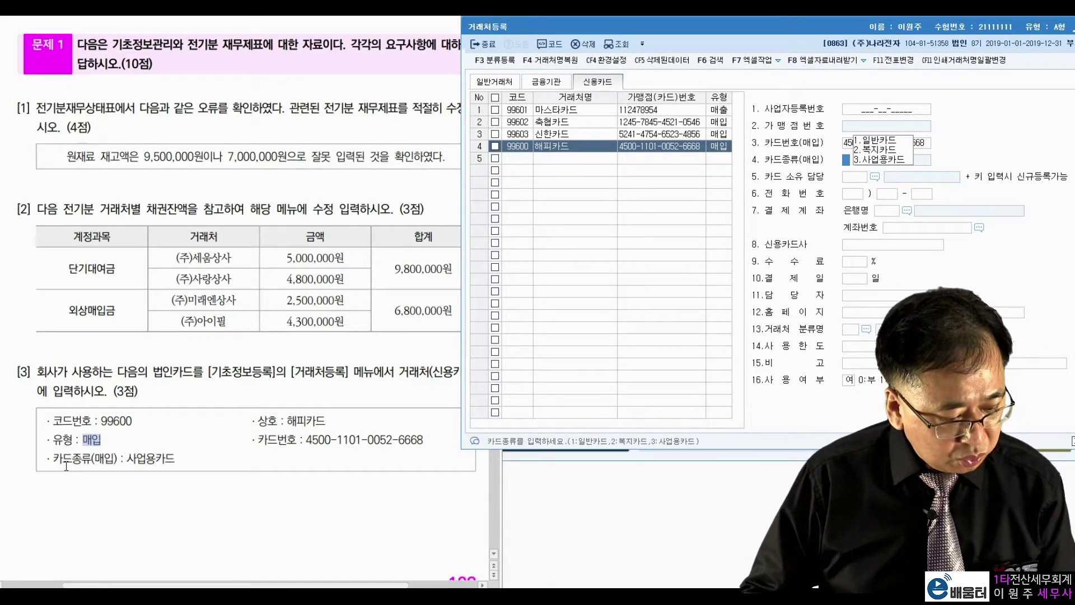
{"action": "left_click_drag", "start_coordinate": [53, 458], "coordinate": [174, 458]}
{"action": "left_click", "coordinate": [845, 168]}
{"action": "type", "text": "3"}
{"action": "key", "text": "Return"}
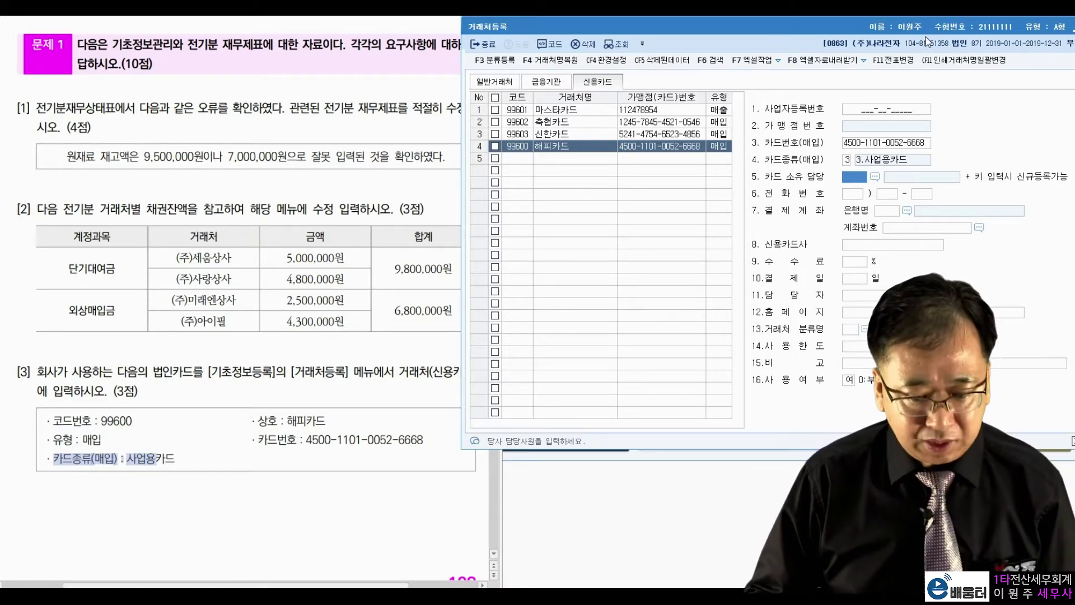
{"action": "left_click_drag", "start_coordinate": [924, 29], "coordinate": [882, 37]}
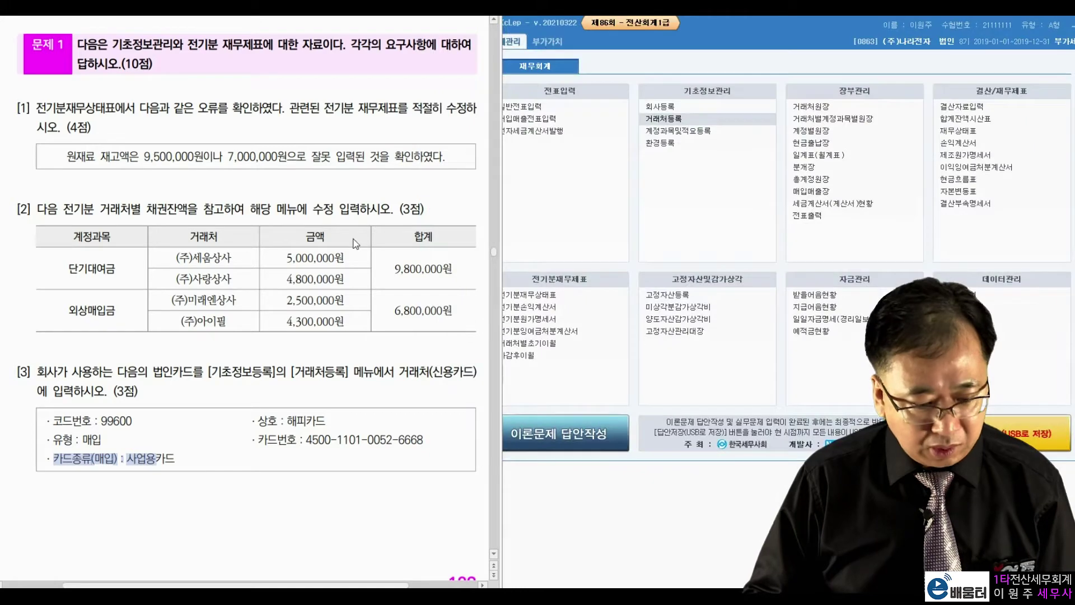
Close the customer registration screen and scroll the PDF to 문제 2
{"action": "left_click", "coordinate": [1060, 34]}
{"action": "scroll", "coordinate": [247, 297], "scroll_direction": "down", "scroll_amount": 10}
{"action": "scroll", "coordinate": [247, 296], "scroll_direction": "down", "scroll_amount": 4}
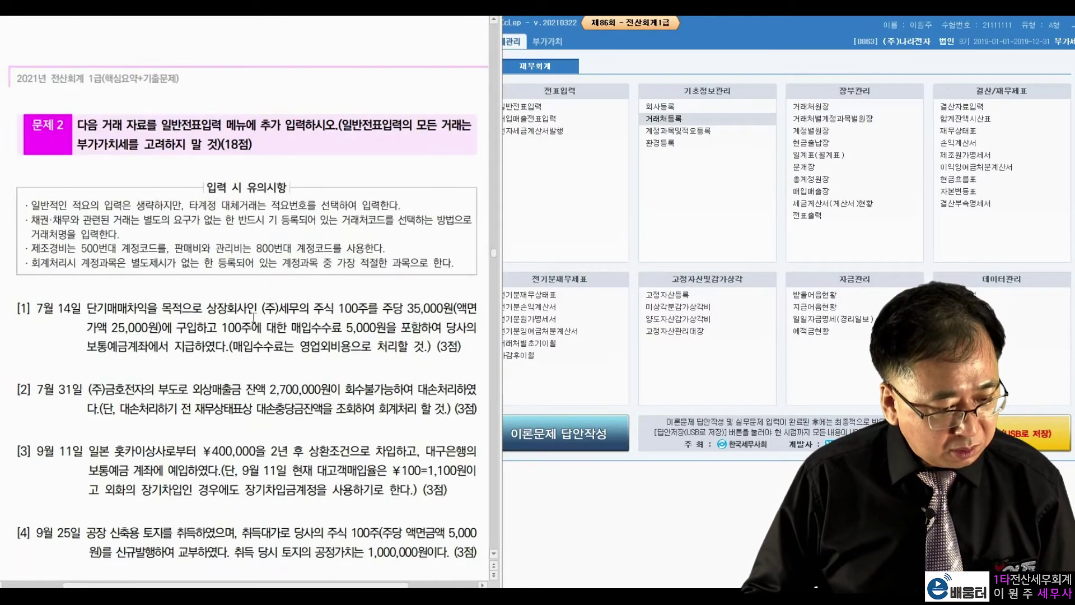
{"action": "scroll", "coordinate": [261, 308], "scroll_direction": "down", "scroll_amount": 1}
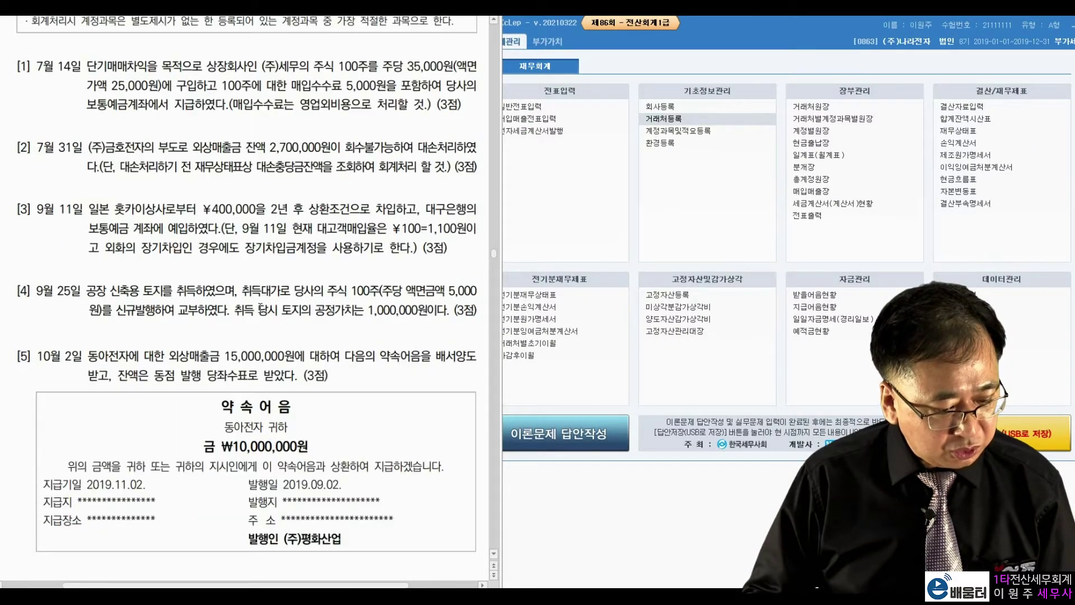
{"action": "scroll", "coordinate": [261, 308], "scroll_direction": "down", "scroll_amount": 1}
{"action": "scroll", "coordinate": [279, 301], "scroll_direction": "up", "scroll_amount": 1}
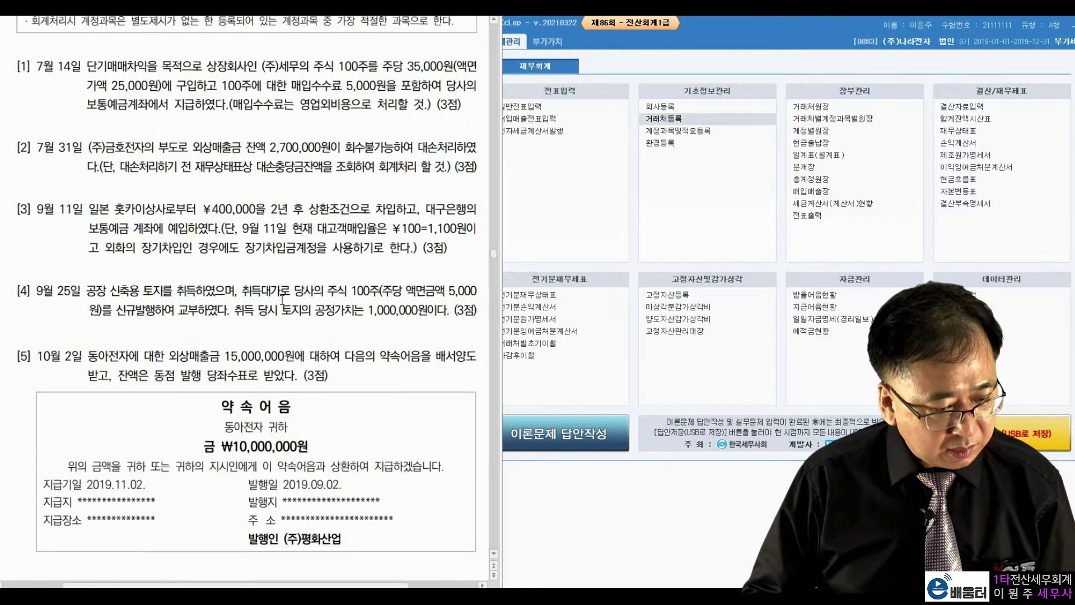
Open 일반전표입력 from the main menu with the month set to 07
{"action": "left_click", "coordinate": [537, 118]}
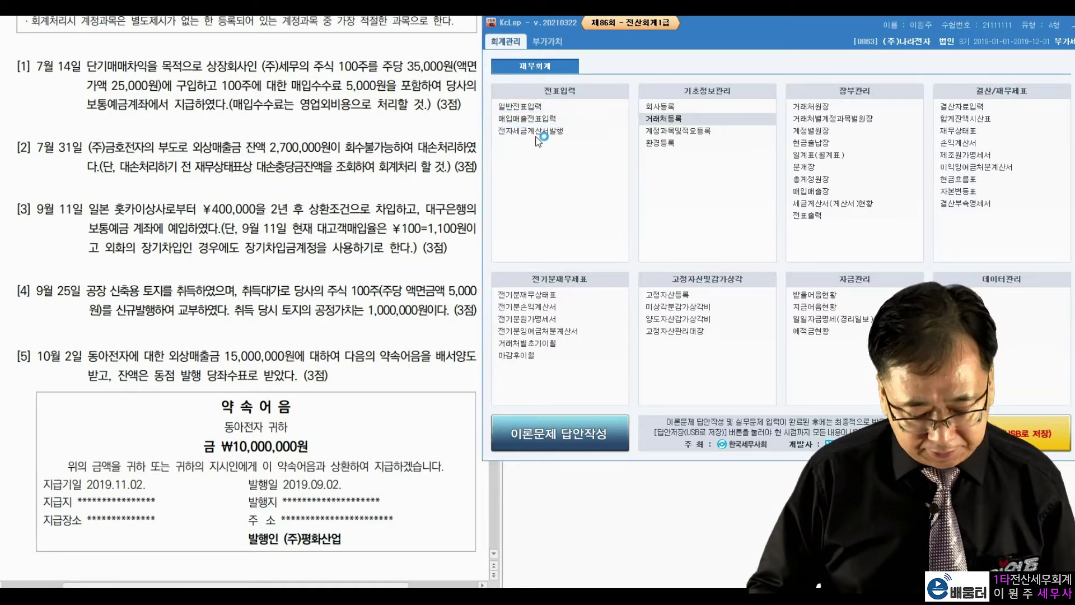
{"action": "left_click", "coordinate": [523, 106]}
{"action": "type", "text": "7"}
{"action": "key", "text": "Return"}
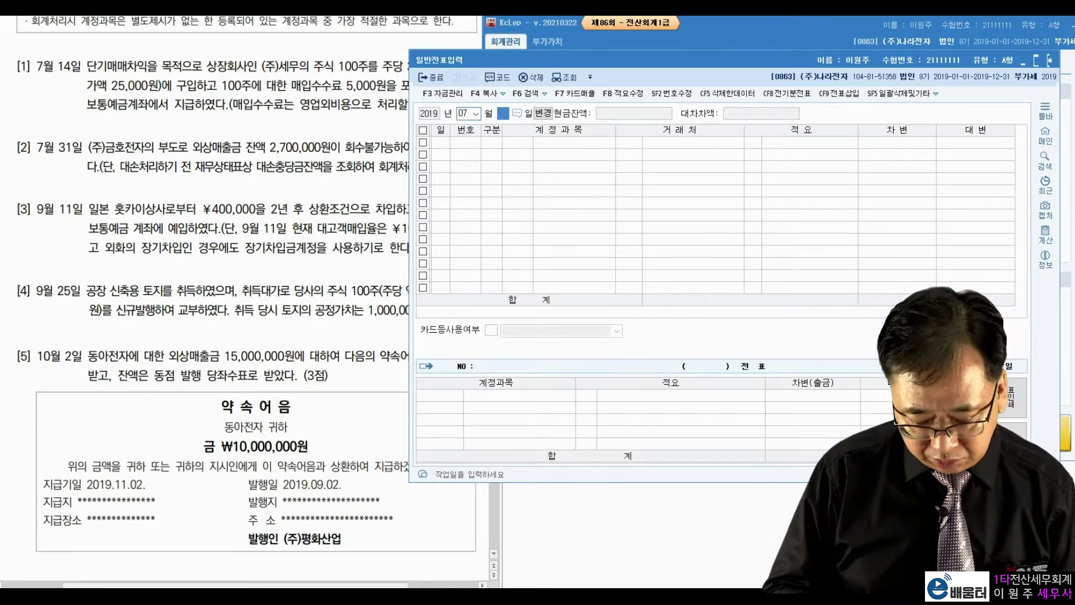
{"action": "type", "text": "14"}
{"action": "key", "text": "Return"}
{"action": "left_click_drag", "start_coordinate": [563, 62], "coordinate": [627, 35]}
{"action": "left_click", "coordinate": [132, 69]}
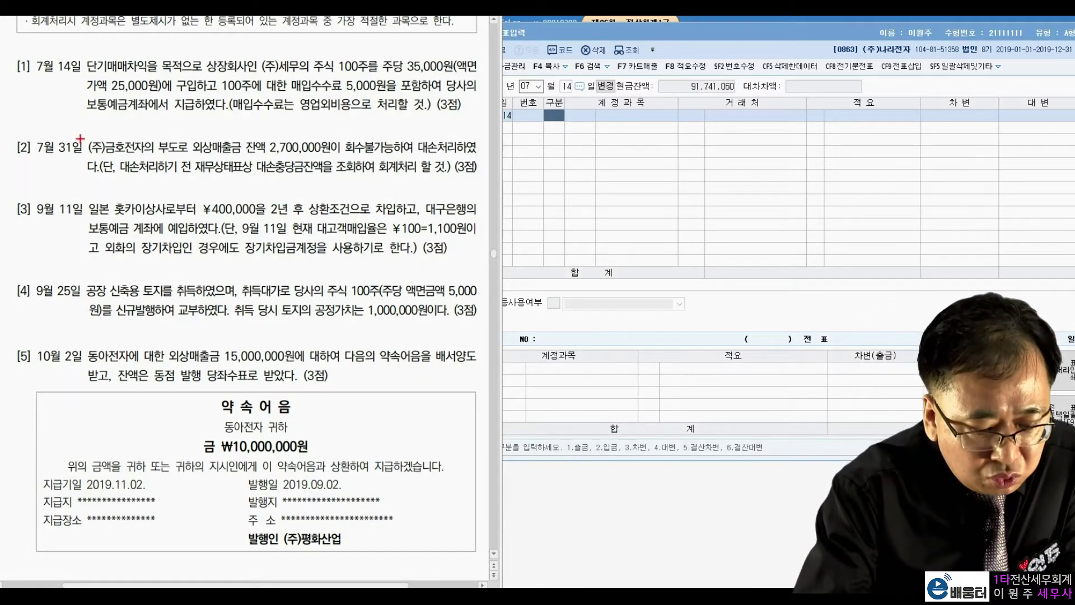
{"action": "mouse_move", "coordinate": [361, 50]}
{"action": "left_mouse_down"}
{"action": "mouse_move", "coordinate": [367, 75]}
{"action": "mouse_move", "coordinate": [343, 49]}
{"action": "left_mouse_up"}
{"action": "mouse_move", "coordinate": [433, 72]}
{"action": "left_mouse_down"}
{"action": "mouse_move", "coordinate": [405, 56]}
{"action": "mouse_move", "coordinate": [457, 70]}
{"action": "mouse_move", "coordinate": [431, 72]}
{"action": "left_mouse_up"}
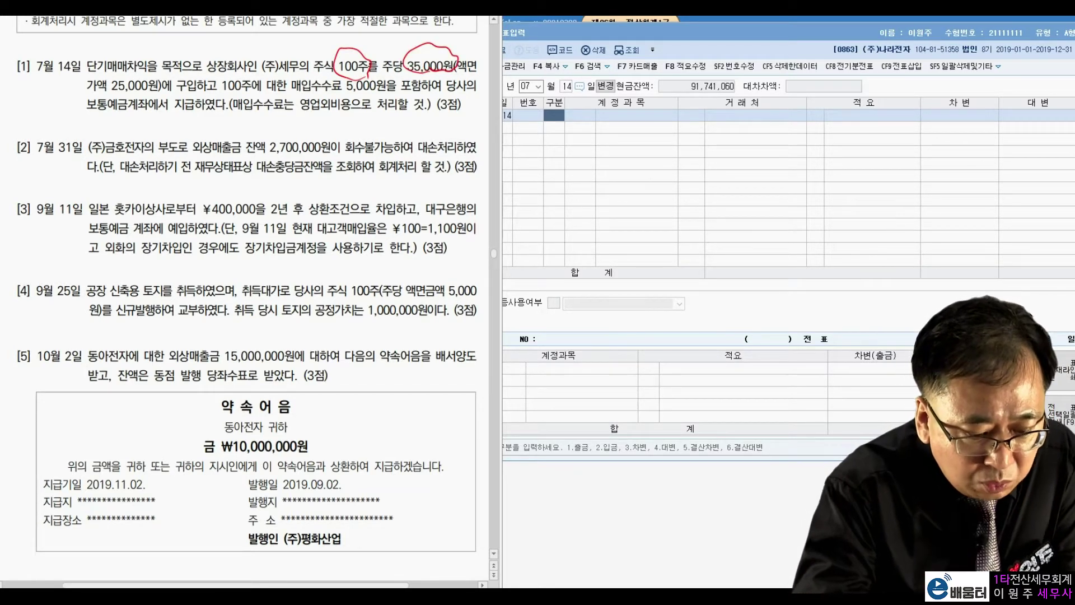
{"action": "mouse_move", "coordinate": [418, 54]}
{"action": "left_mouse_down"}
{"action": "mouse_move", "coordinate": [370, 45]}
{"action": "mouse_move", "coordinate": [351, 60]}
{"action": "left_mouse_up"}
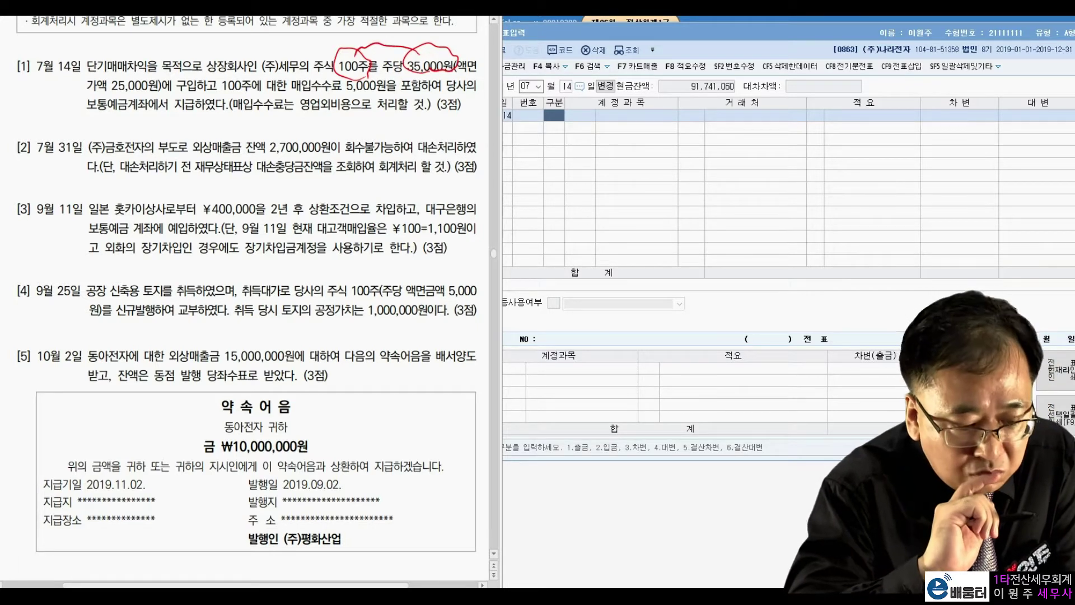
{"action": "mouse_move", "coordinate": [151, 72]}
{"action": "left_mouse_down"}
{"action": "mouse_move", "coordinate": [140, 87]}
{"action": "mouse_move", "coordinate": [155, 49]}
{"action": "mouse_move", "coordinate": [160, 78]}
{"action": "left_mouse_up"}
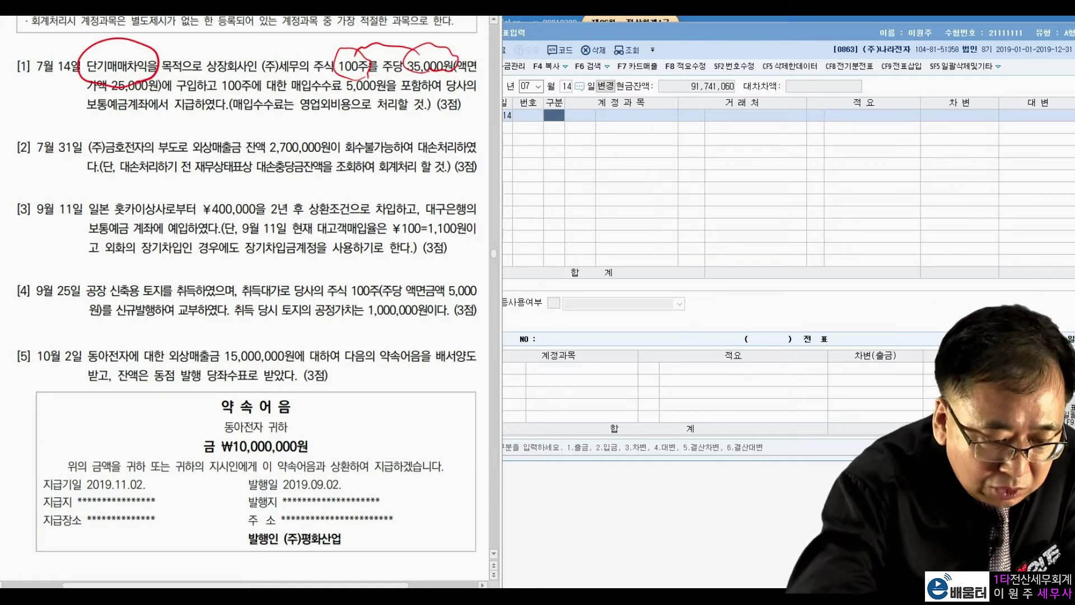
{"action": "mouse_move", "coordinate": [351, 80]}
{"action": "left_mouse_down"}
{"action": "mouse_move", "coordinate": [340, 89]}
{"action": "mouse_move", "coordinate": [375, 93]}
{"action": "left_mouse_up"}
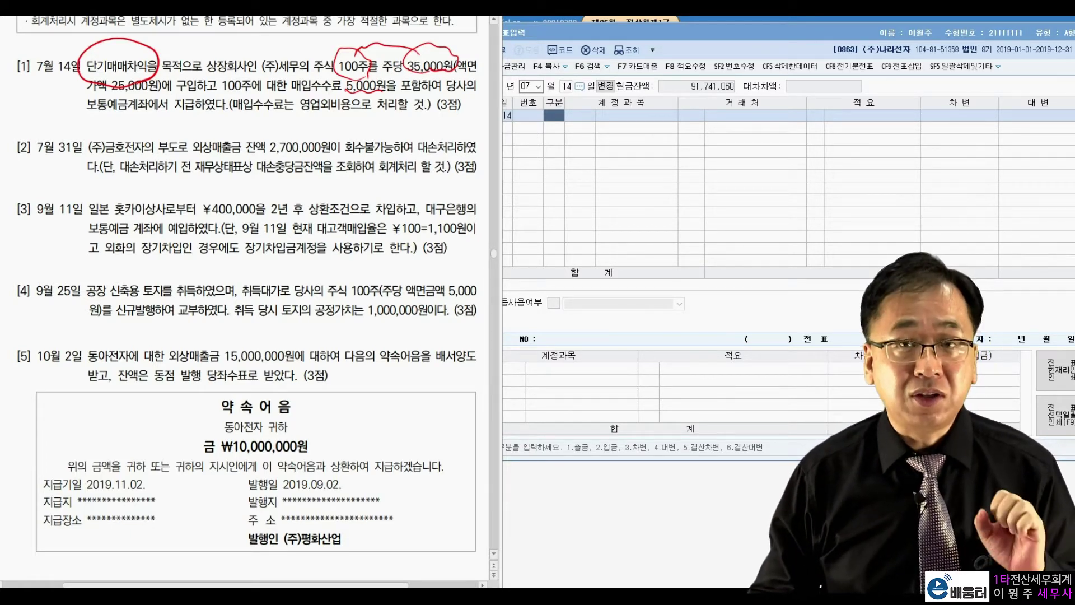
Debit 단기매매증권 35,000,000 on the July 14 voucher
{"action": "key", "text": "Escape"}
{"action": "left_click", "coordinate": [536, 127]}
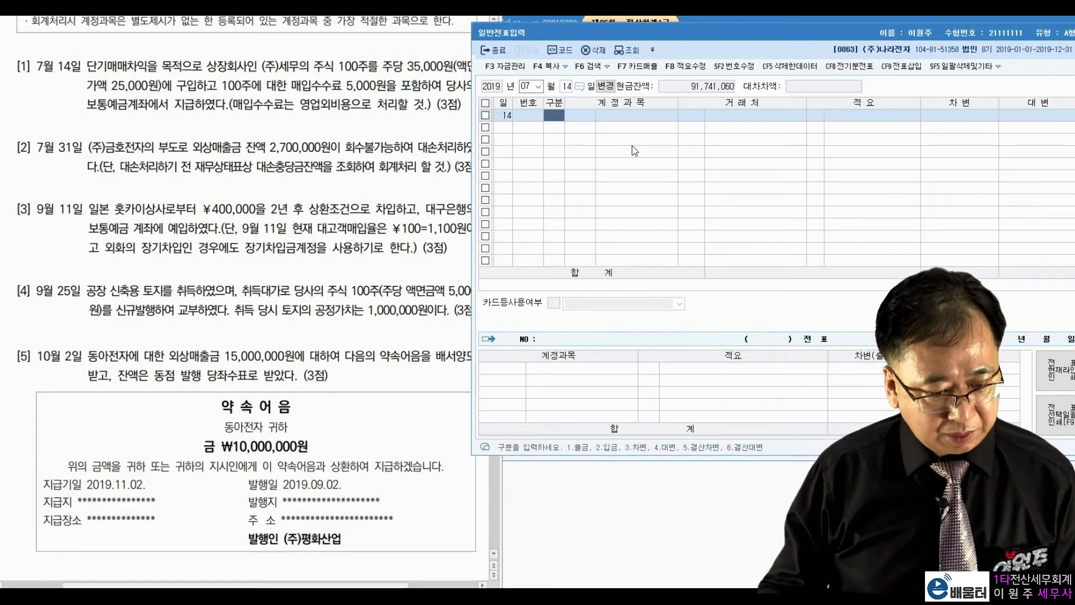
{"action": "type", "text": "3단기매매"}
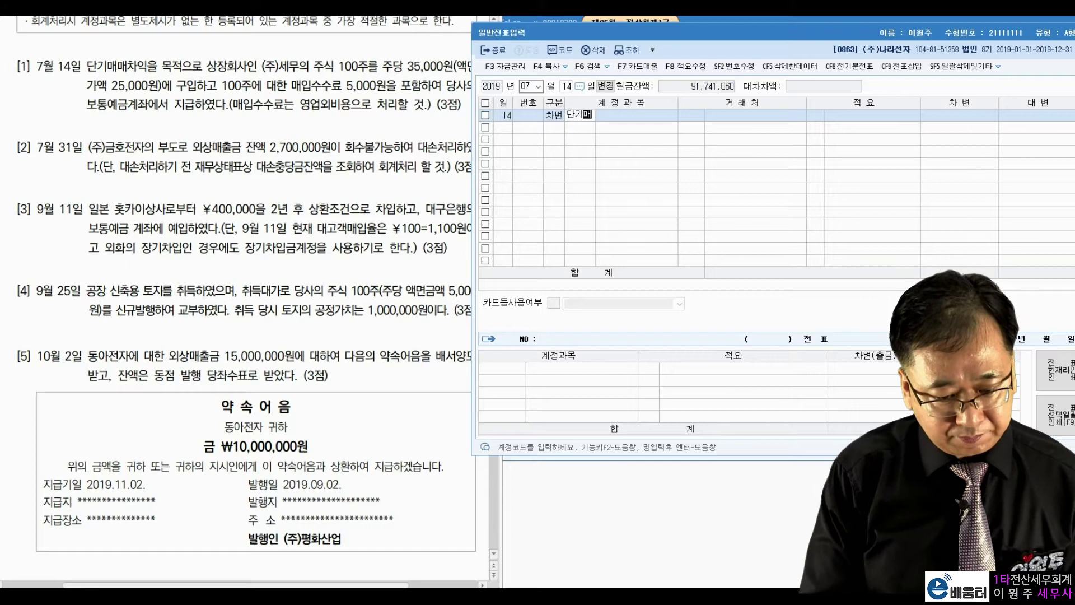
{"action": "key", "text": "Return"}
{"action": "key", "text": "Return"}
{"action": "key", "text": "Return"}
{"action": "type", "text": "35000000"}
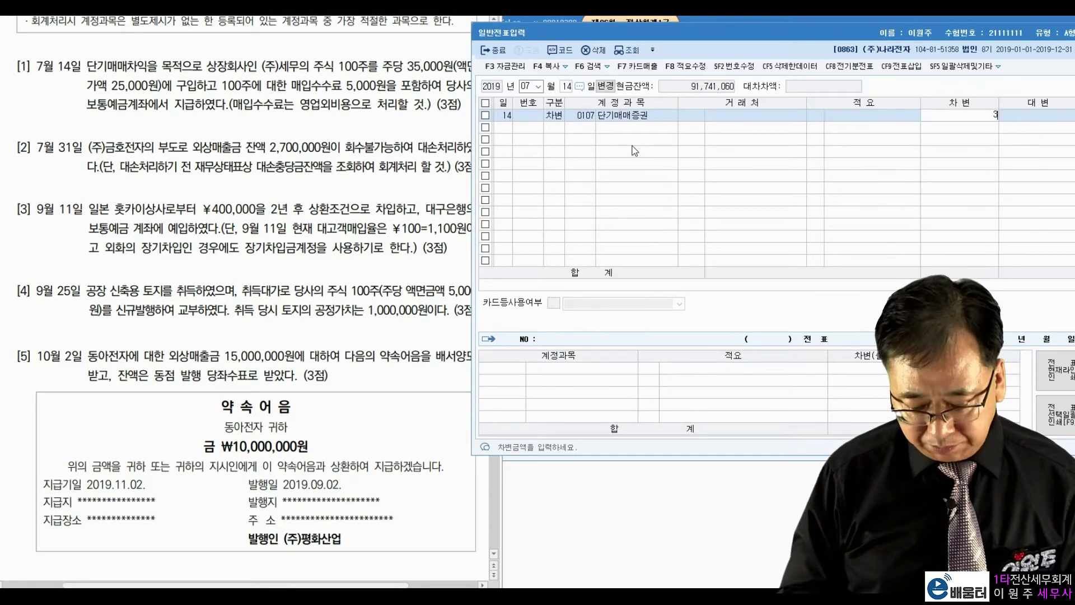
{"action": "key", "text": "Return"}
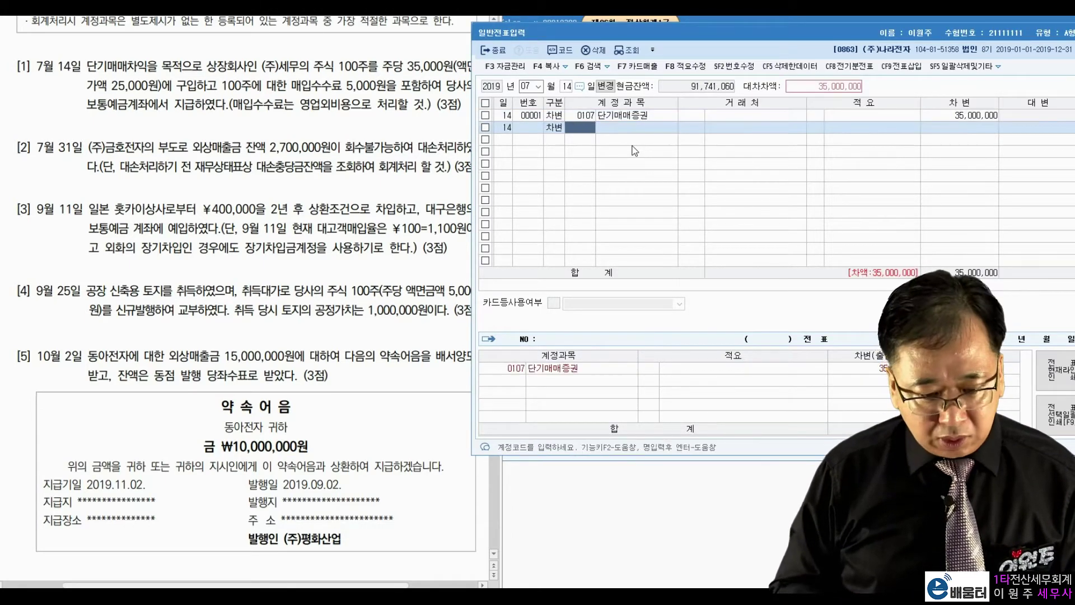
Debit 0984 수수료비용 5,000 and credit 0103 보통예금 35,005,000
{"action": "type", "text": "수수료"}
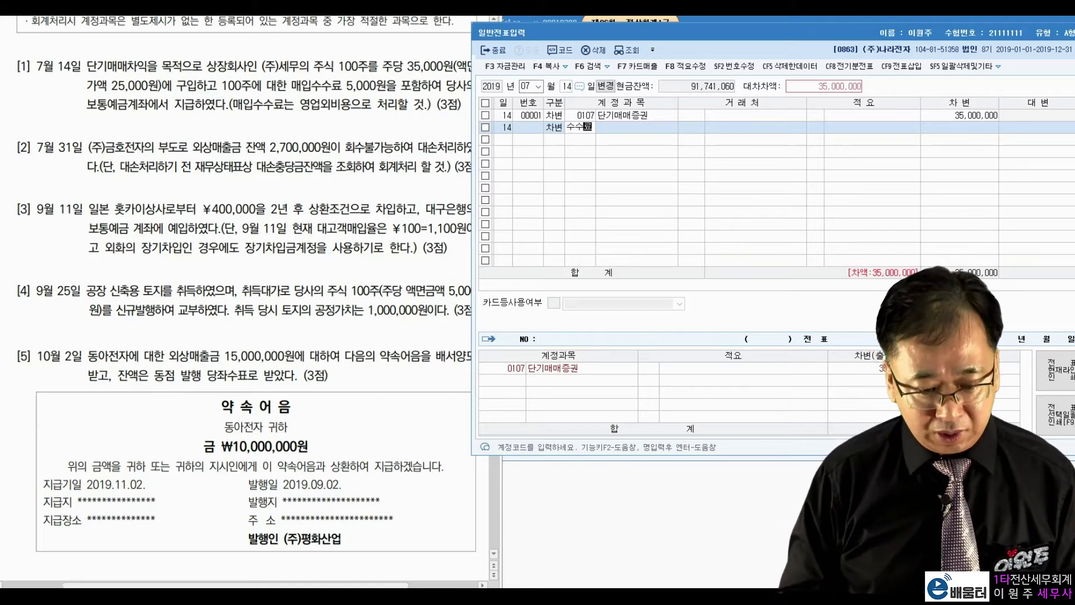
{"action": "key", "text": "Return"}
{"action": "key", "text": "Down"}
{"action": "key", "text": "Down"}
{"action": "key", "text": "Down"}
{"action": "key", "text": "Down"}
{"action": "key", "text": "Down"}
{"action": "key", "text": "Down"}
{"action": "key", "text": "Down"}
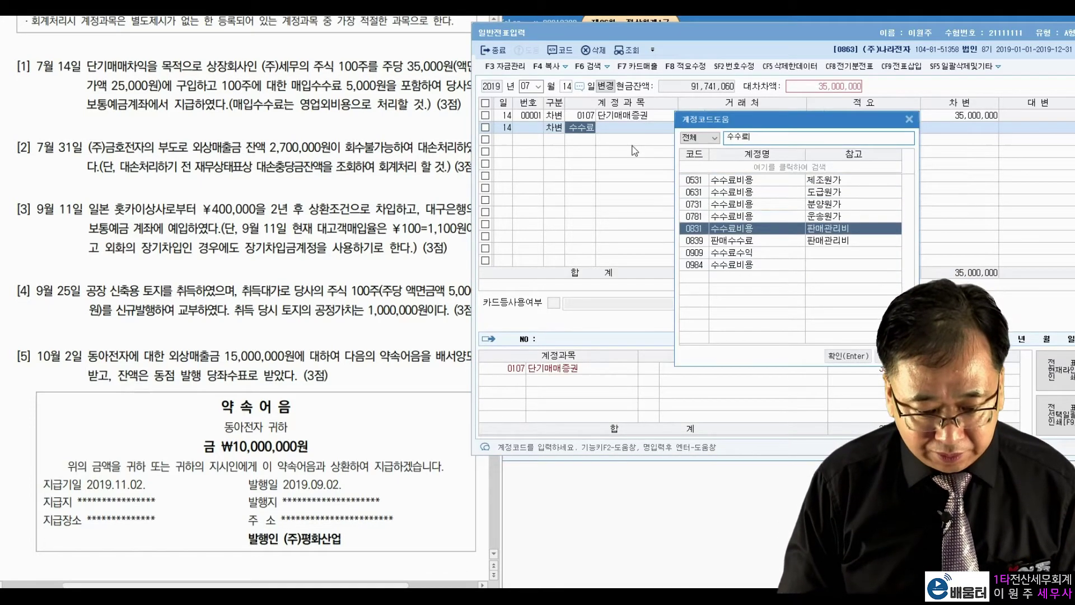
{"action": "key", "text": "Return"}
{"action": "key", "text": "Return"}
{"action": "key", "text": "Return"}
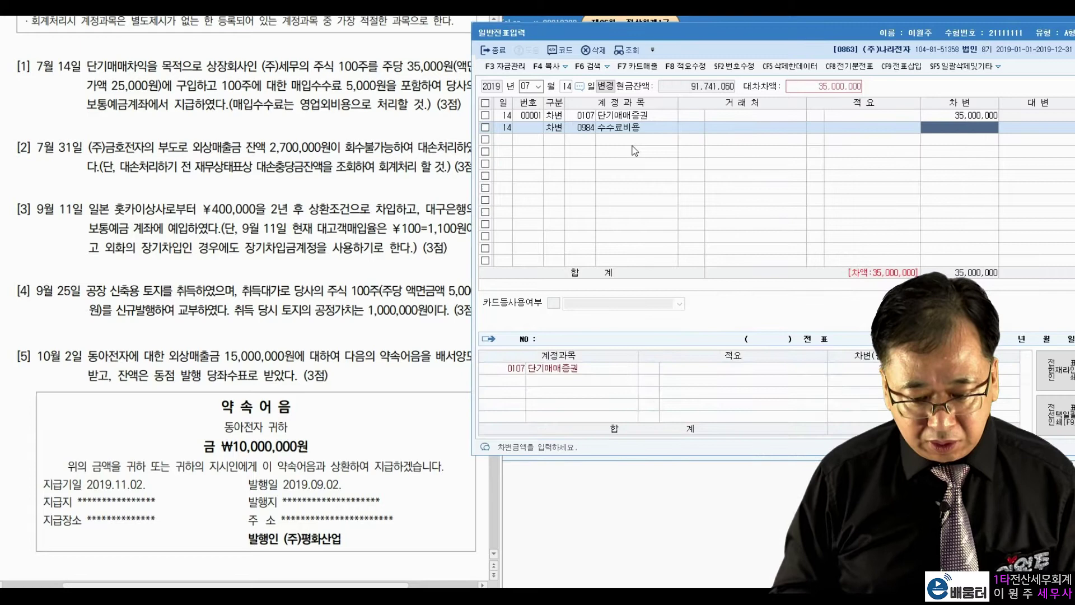
{"action": "type", "text": "5000"}
{"action": "key", "text": "Return"}
{"action": "key", "text": "Return"}
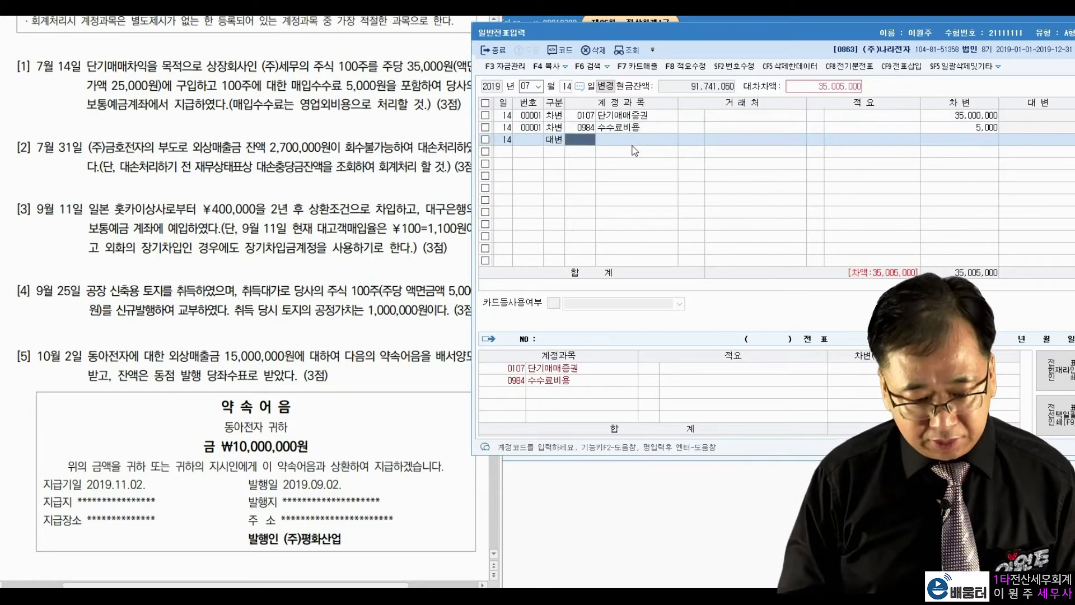
{"action": "type", "text": "10"}
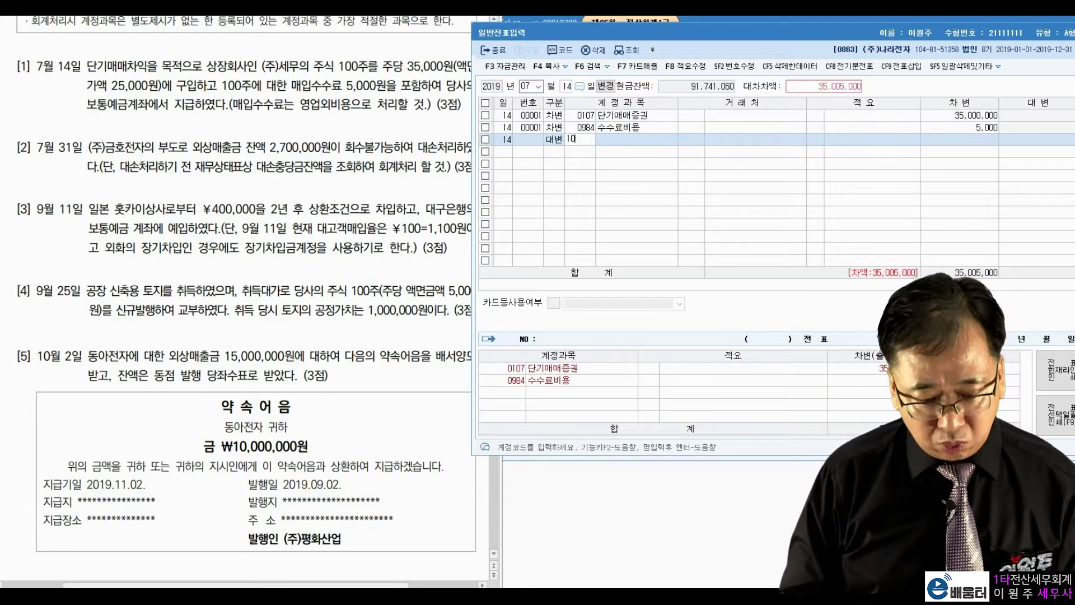
{"action": "type", "text": "3"}
{"action": "key", "text": "Return"}
{"action": "key", "text": "Return"}
{"action": "key", "text": "Return"}
{"action": "key", "text": "Return"}
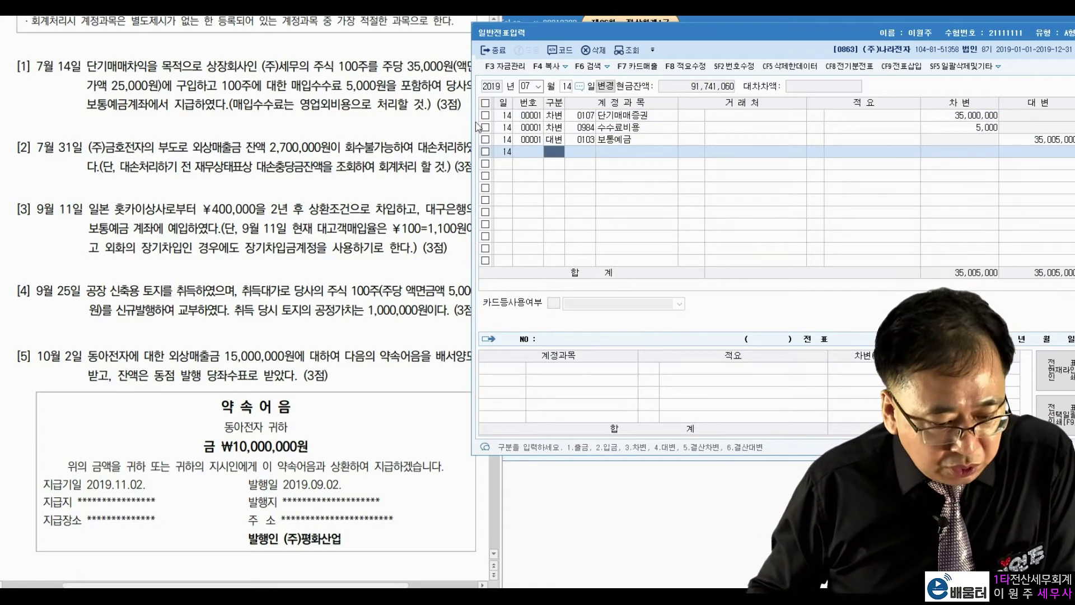
{"action": "left_click", "coordinate": [565, 88]}
Move the voucher date to July 31 and review problem [2]'s 2,700,000 write-off in the PDF
{"action": "type", "text": "31"}
{"action": "key", "text": "Return"}
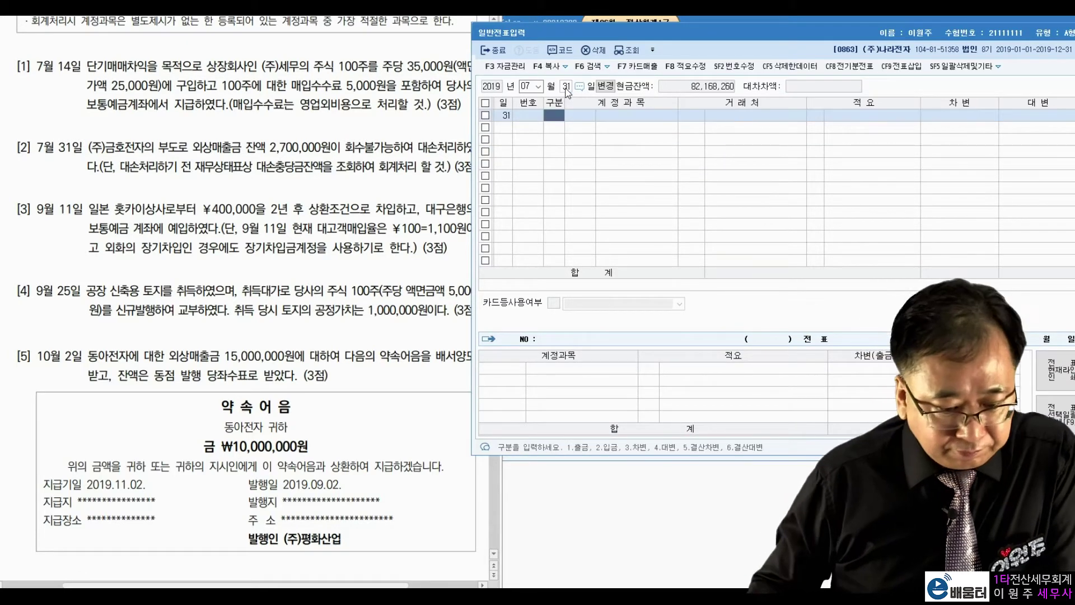
{"action": "left_click", "coordinate": [177, 158]}
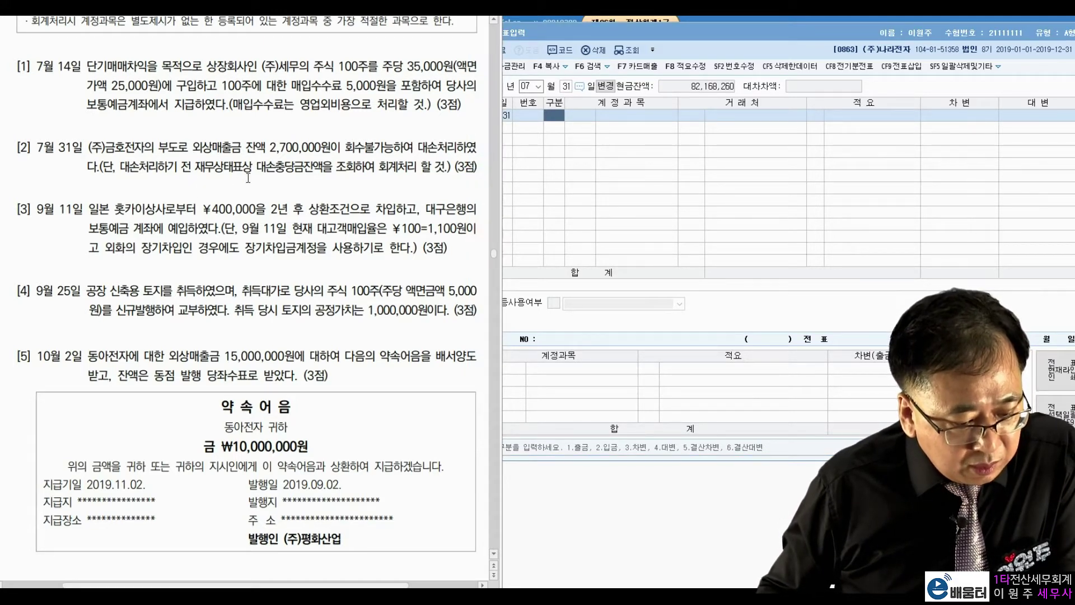
{"action": "left_click_drag", "start_coordinate": [270, 149], "coordinate": [315, 149]}
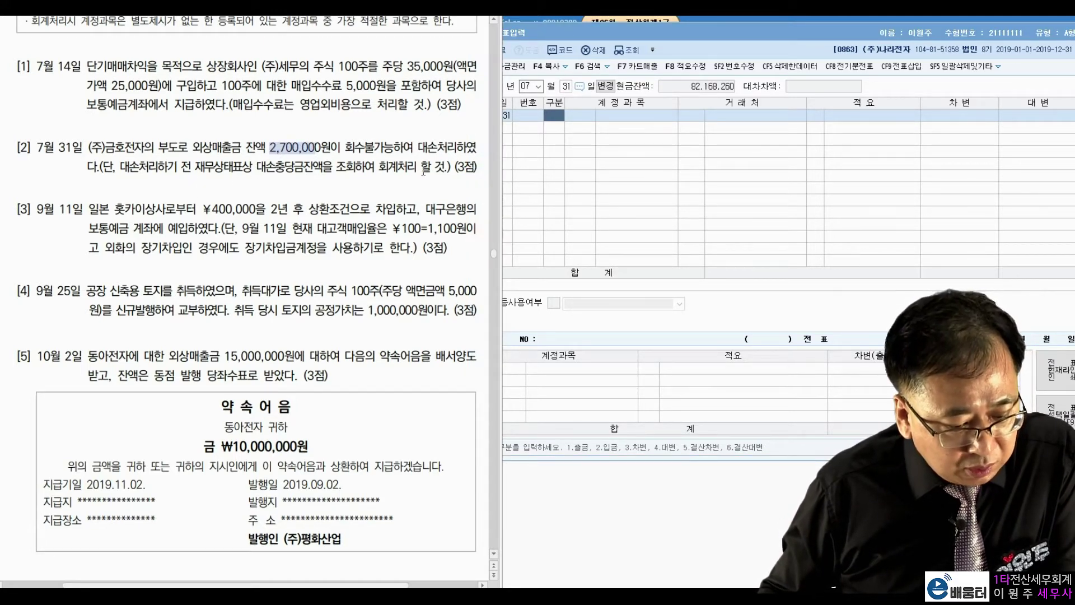
{"action": "left_click", "coordinate": [437, 149]}
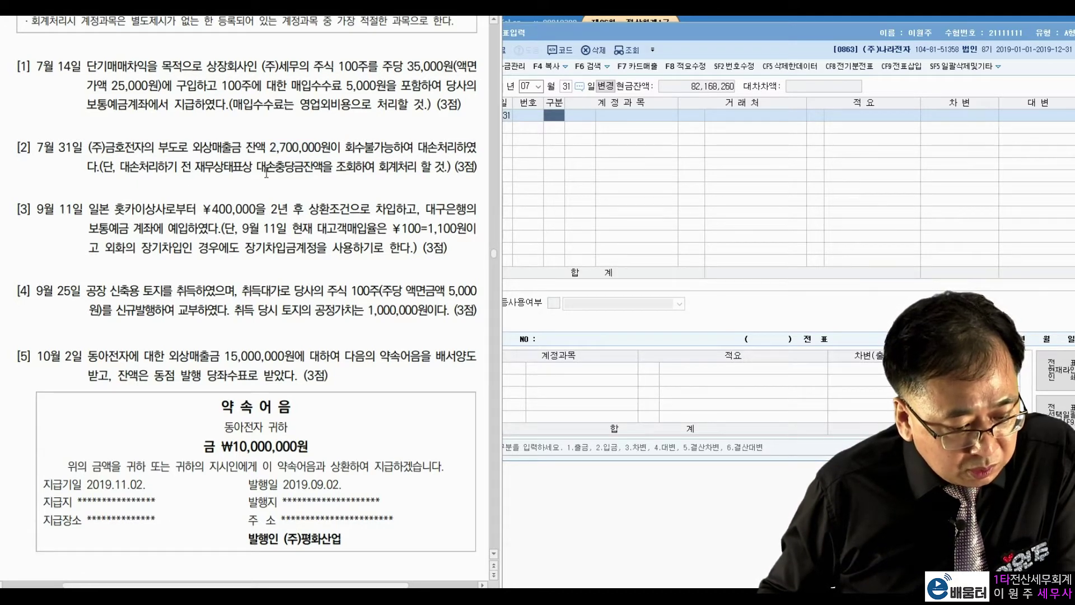
{"action": "left_click_drag", "start_coordinate": [327, 174], "coordinate": [432, 168]}
{"action": "left_click", "coordinate": [397, 168]}
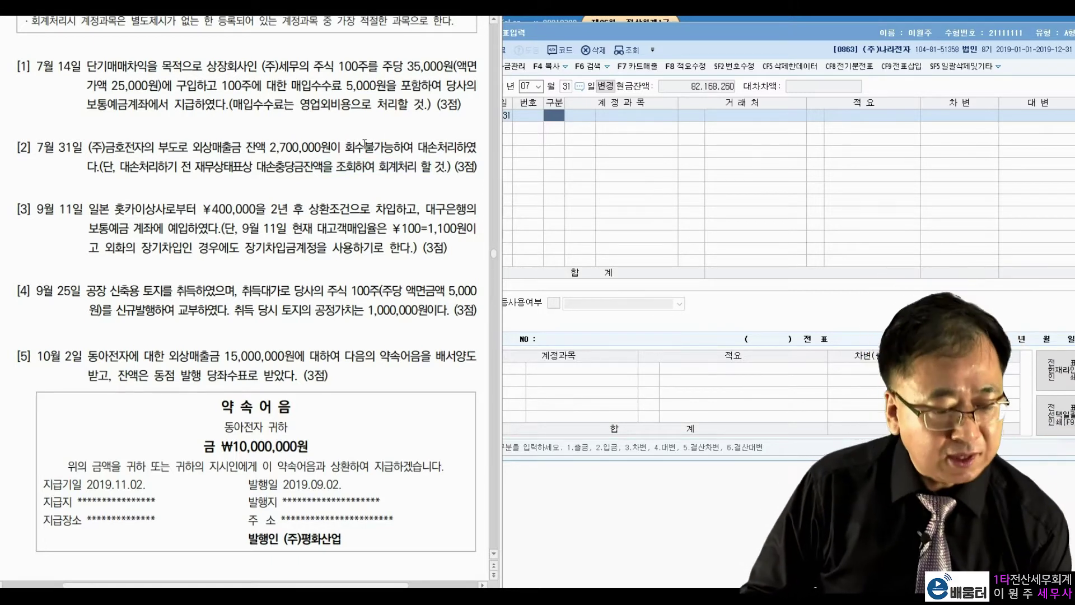
{"action": "left_click_drag", "start_coordinate": [708, 28], "coordinate": [708, 35]}
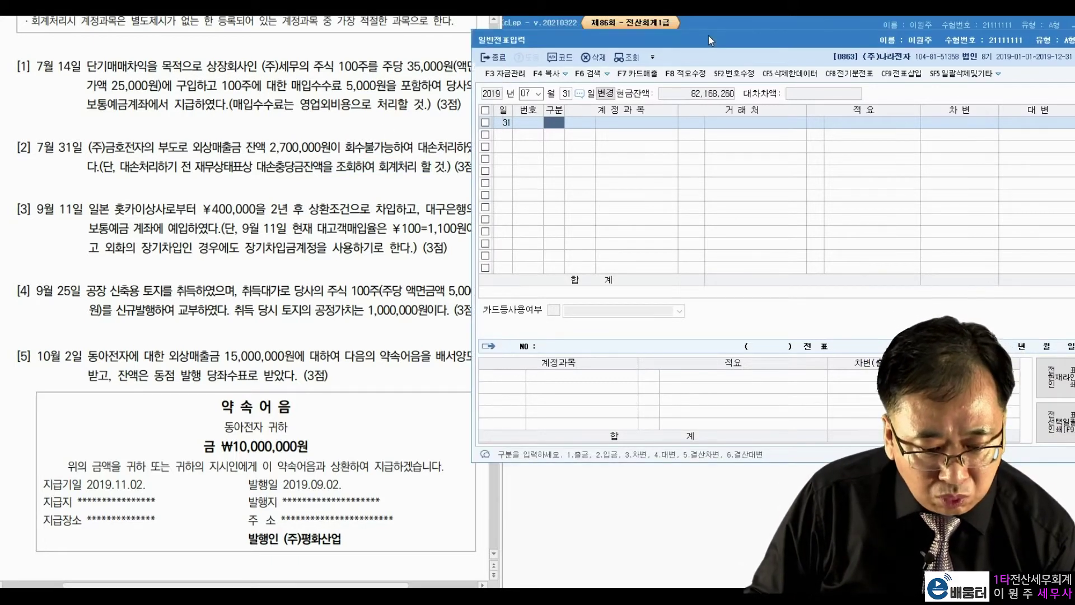
Open the 재무상태표 balance sheet for July 2019
{"action": "left_click", "coordinate": [709, 28]}
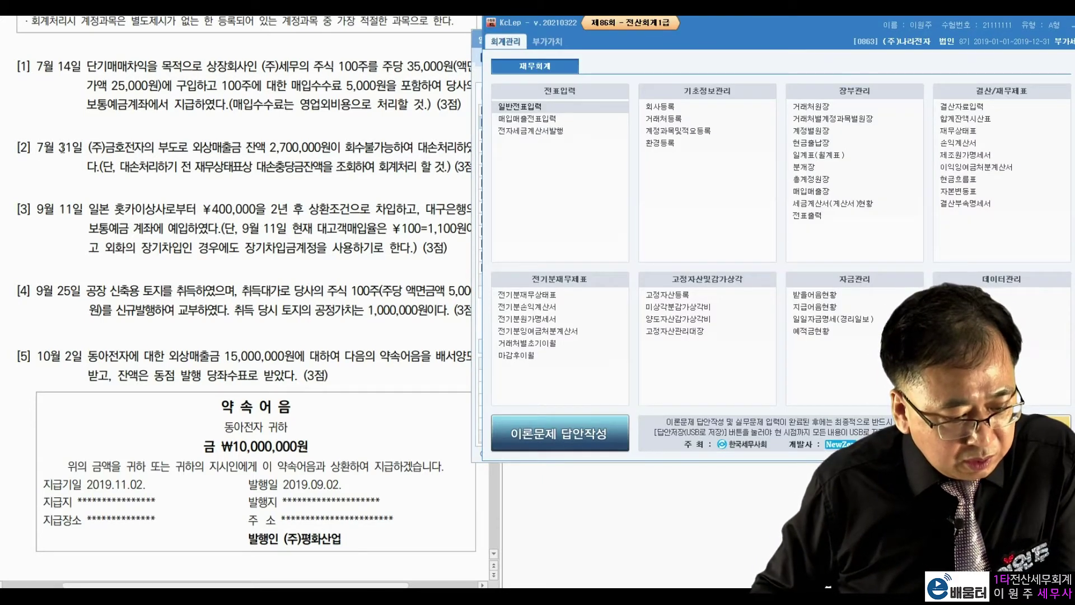
{"action": "left_click", "coordinate": [259, 167]}
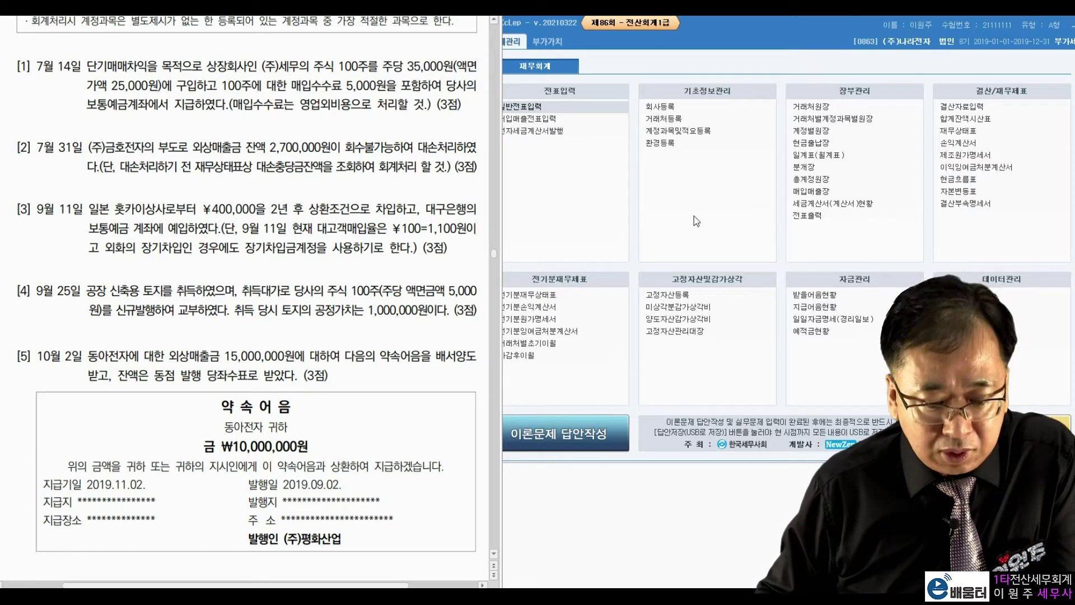
{"action": "left_click", "coordinate": [807, 58]}
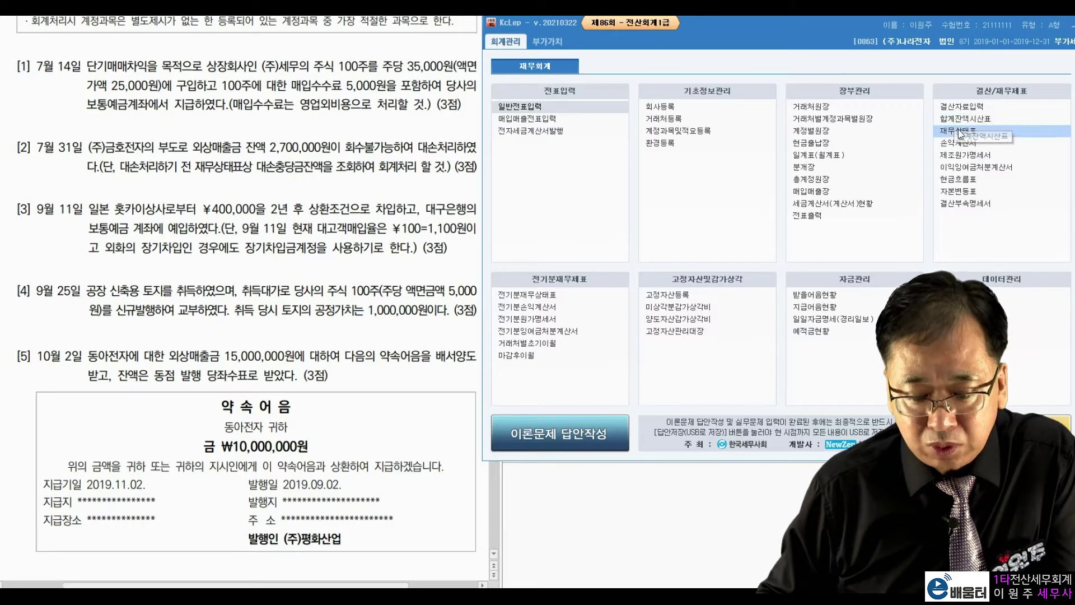
{"action": "left_click", "coordinate": [952, 131]}
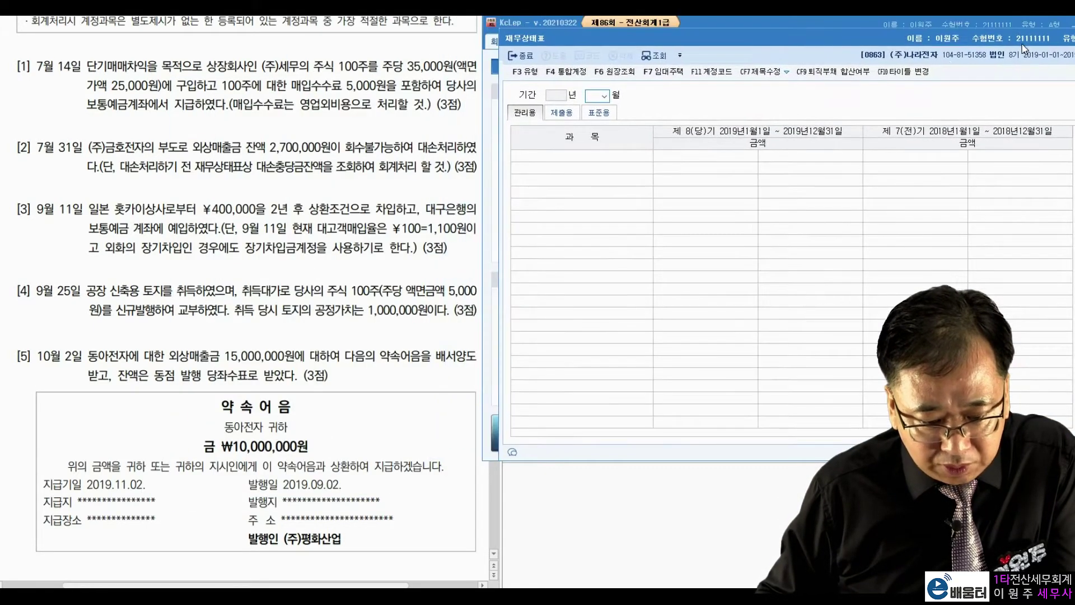
{"action": "type", "text": "7"}
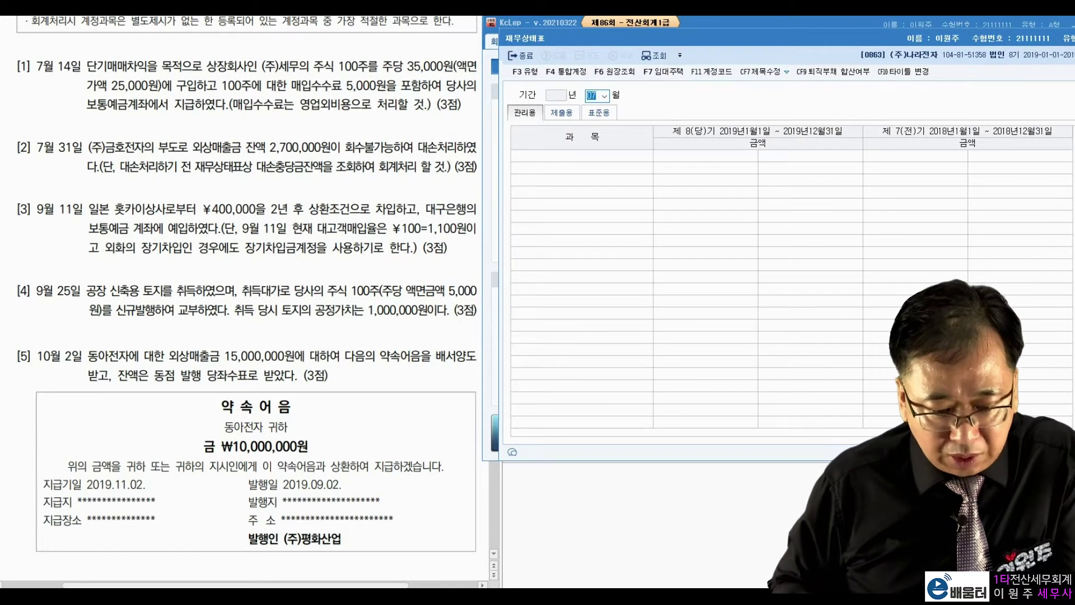
{"action": "key", "text": "Return"}
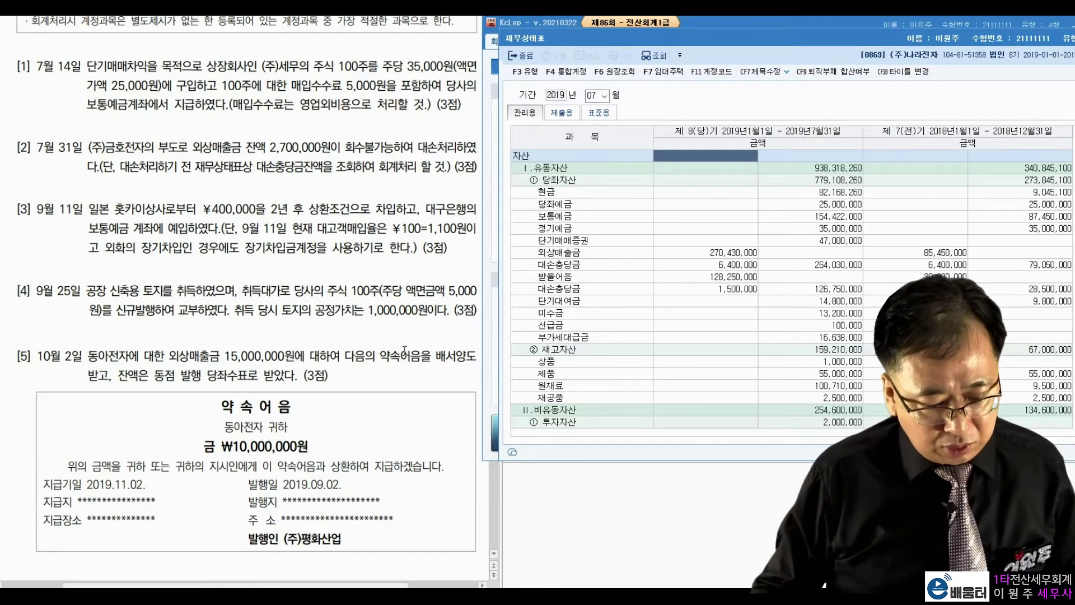
Compare the 270,430,000 외상매출금 balance with problem [2]'s 2,700,000, then close the balance sheet
{"action": "left_click", "coordinate": [402, 343]}
{"action": "mouse_move", "coordinate": [770, 252]}
{"action": "left_mouse_down"}
{"action": "mouse_move", "coordinate": [760, 257]}
{"action": "mouse_move", "coordinate": [775, 244]}
{"action": "mouse_move", "coordinate": [710, 267]}
{"action": "mouse_move", "coordinate": [727, 259]}
{"action": "left_mouse_up"}
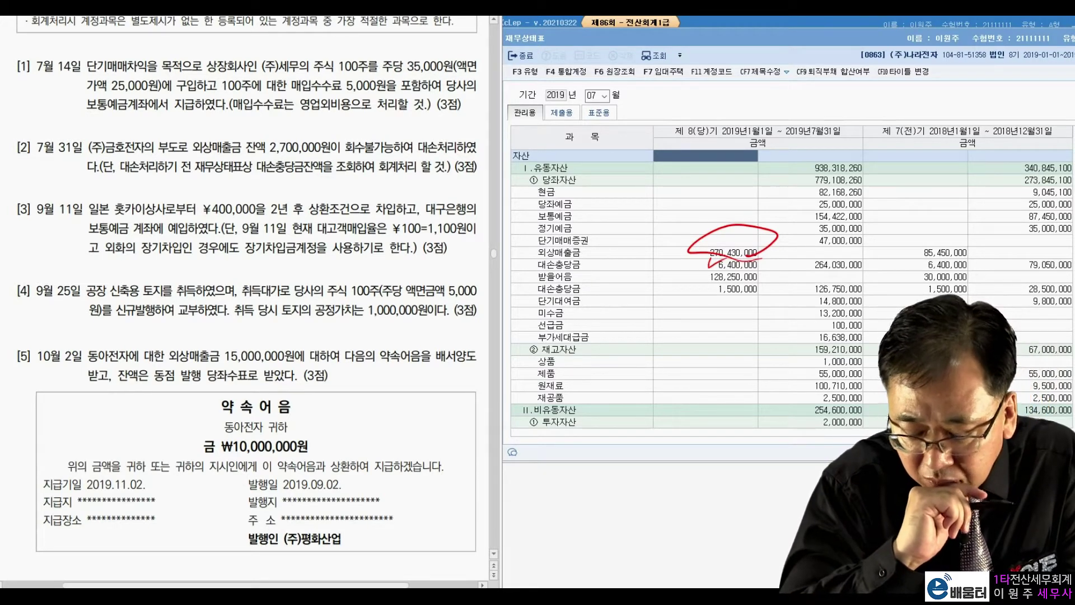
{"action": "left_click_drag", "start_coordinate": [314, 110], "coordinate": [327, 186]}
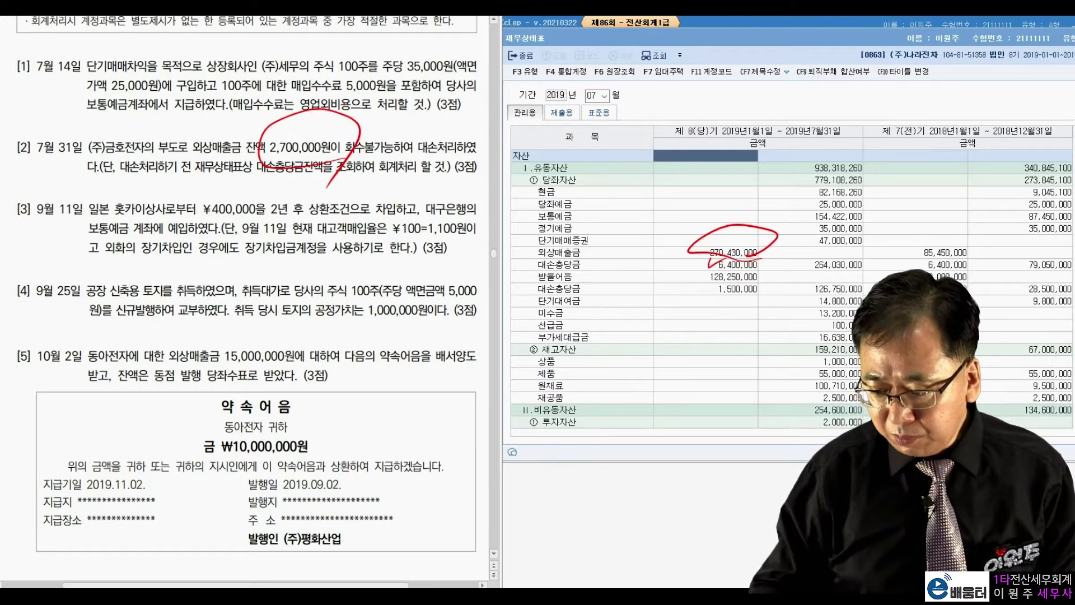
{"action": "key", "text": "Escape"}
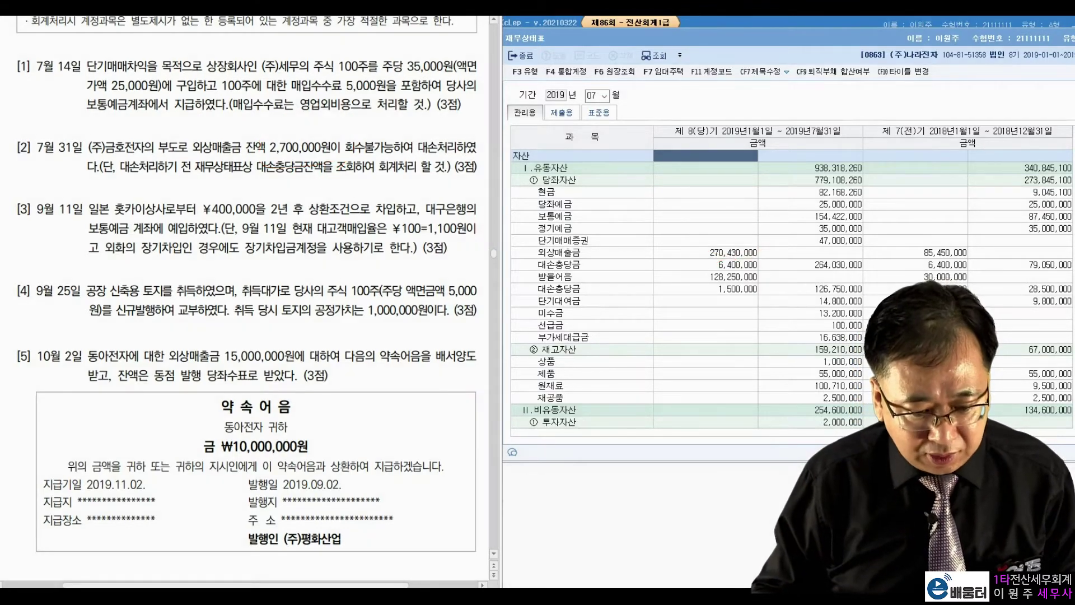
{"action": "left_click_drag", "start_coordinate": [772, 46], "coordinate": [724, 71]}
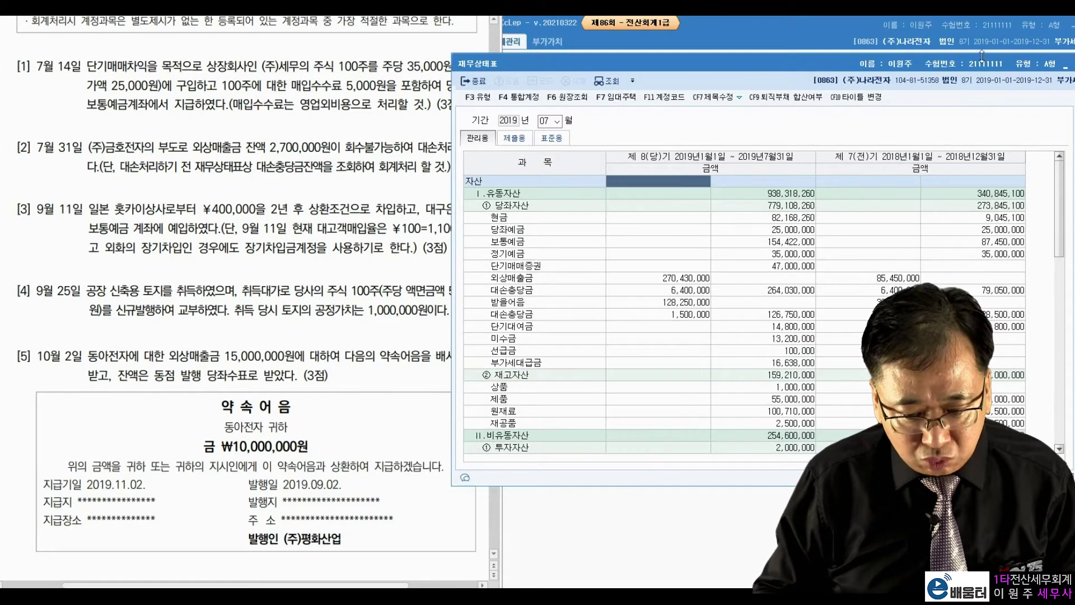
{"action": "key", "text": "Escape"}
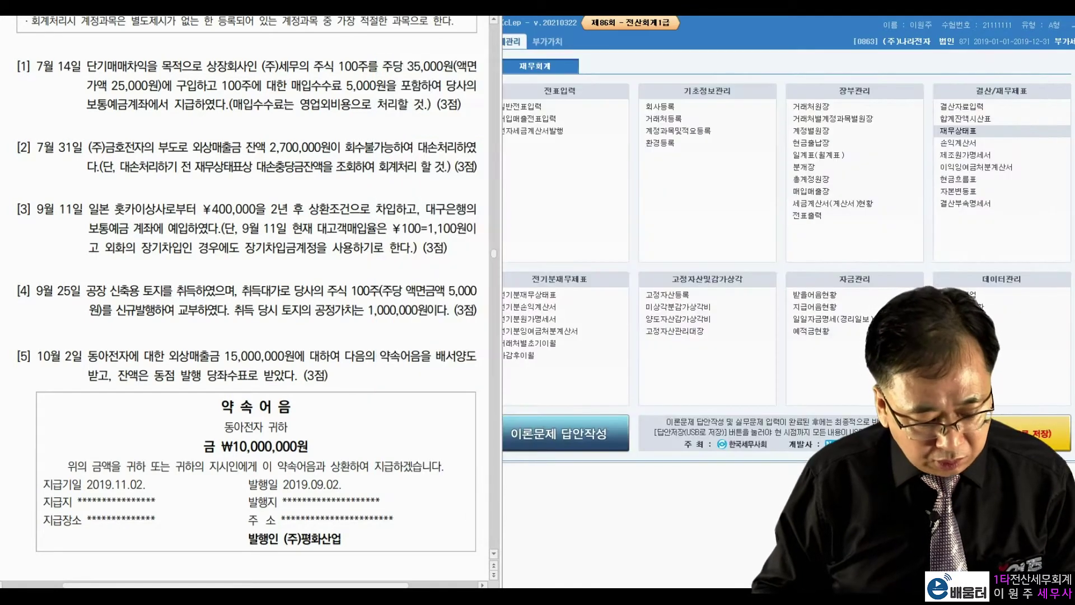
Debit 대손충당금 2,700,000 on the July 31 voucher
{"action": "key", "text": "alt+Tab"}
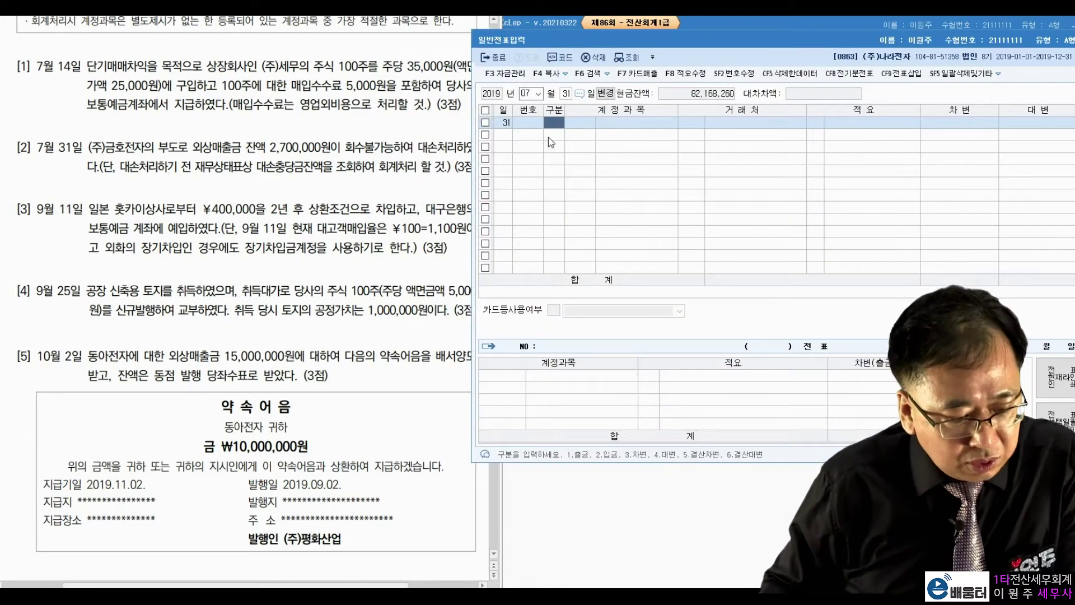
{"action": "type", "text": "3"}
{"action": "key", "text": "Return"}
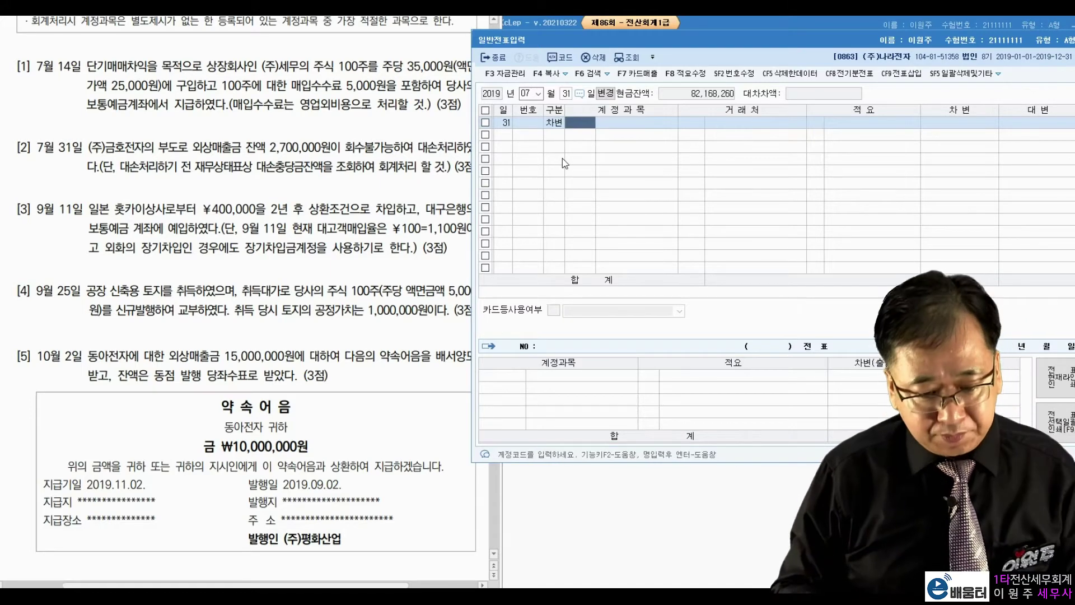
{"action": "type", "text": "대손ㅊㅜㅇ"}
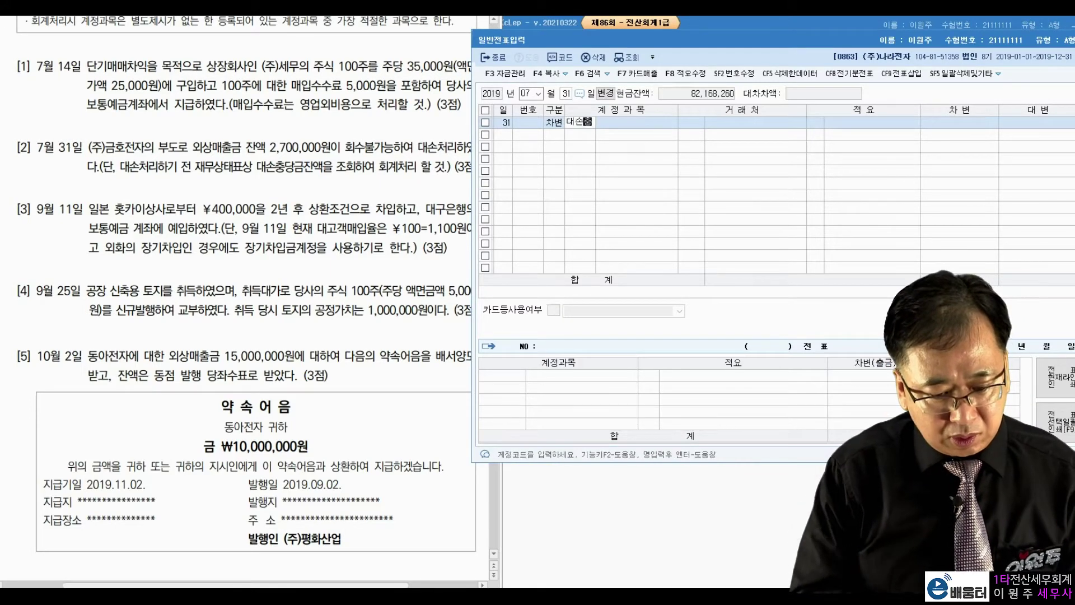
{"action": "key", "text": "Return"}
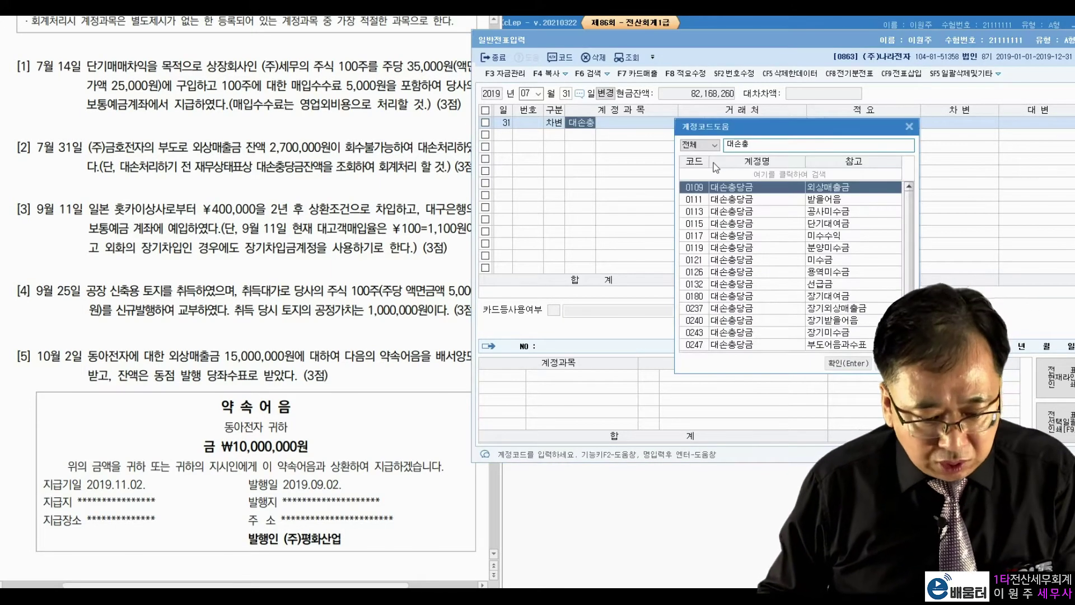
{"action": "key", "text": "Return"}
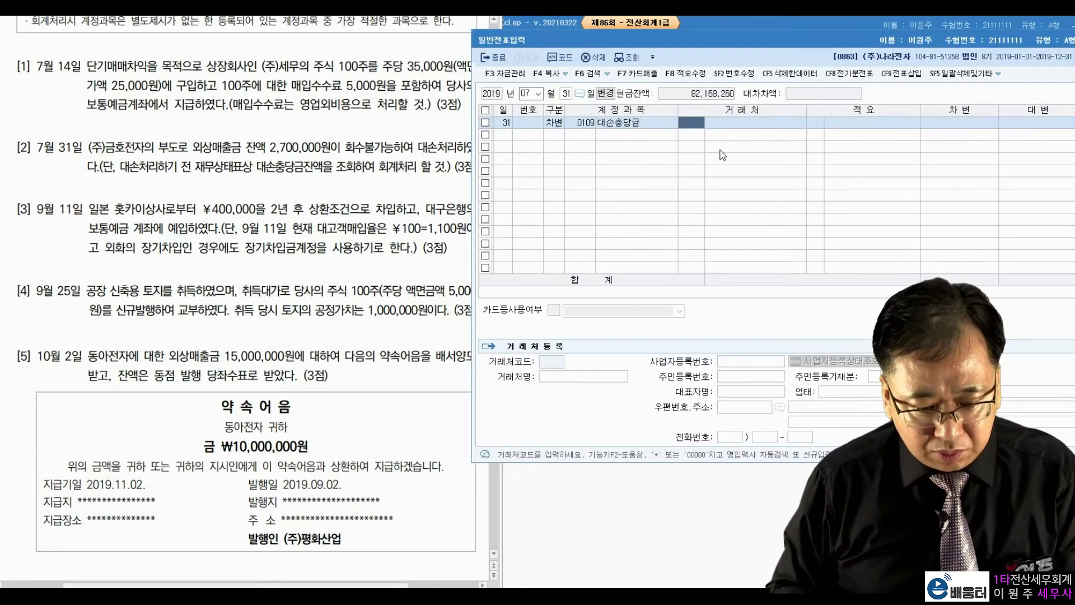
{"action": "key", "text": "Return"}
{"action": "key", "text": "Return"}
{"action": "type", "text": "2,700"}
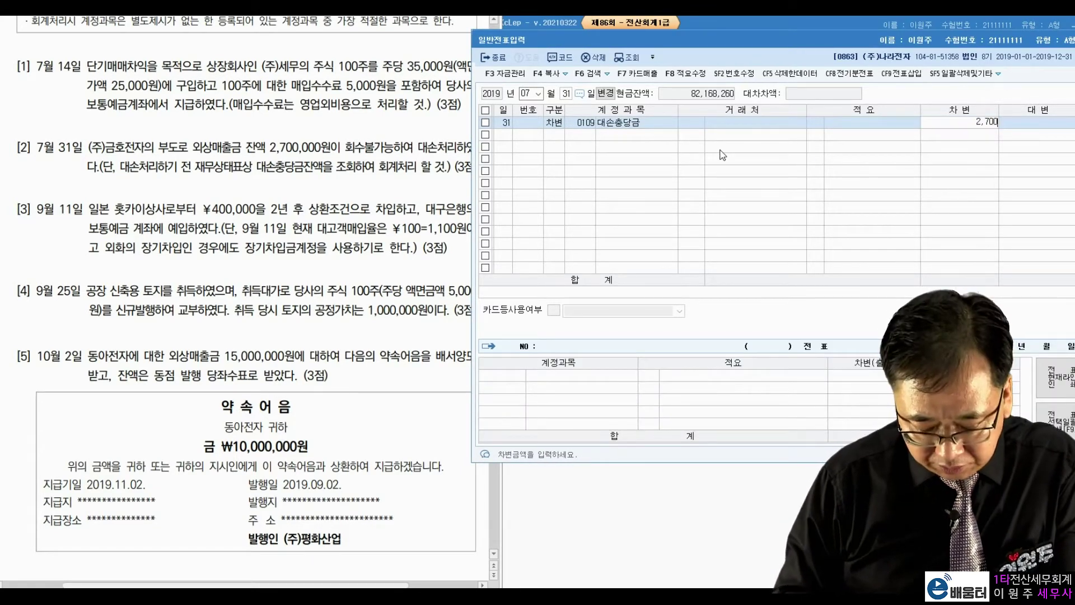
{"action": "type", "text": ",000"}
{"action": "key", "text": "Return"}
Credit 외상매출금 2,700,000 with partner (주)금호전자
{"action": "type", "text": "4"}
{"action": "key", "text": "Return"}
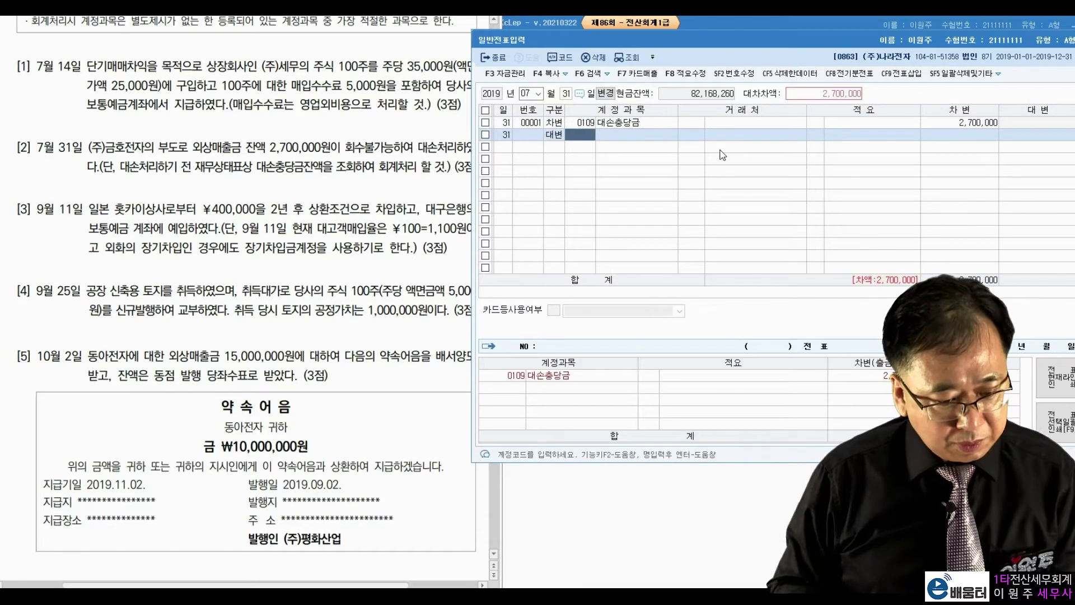
{"action": "type", "text": "108"}
{"action": "key", "text": "Return"}
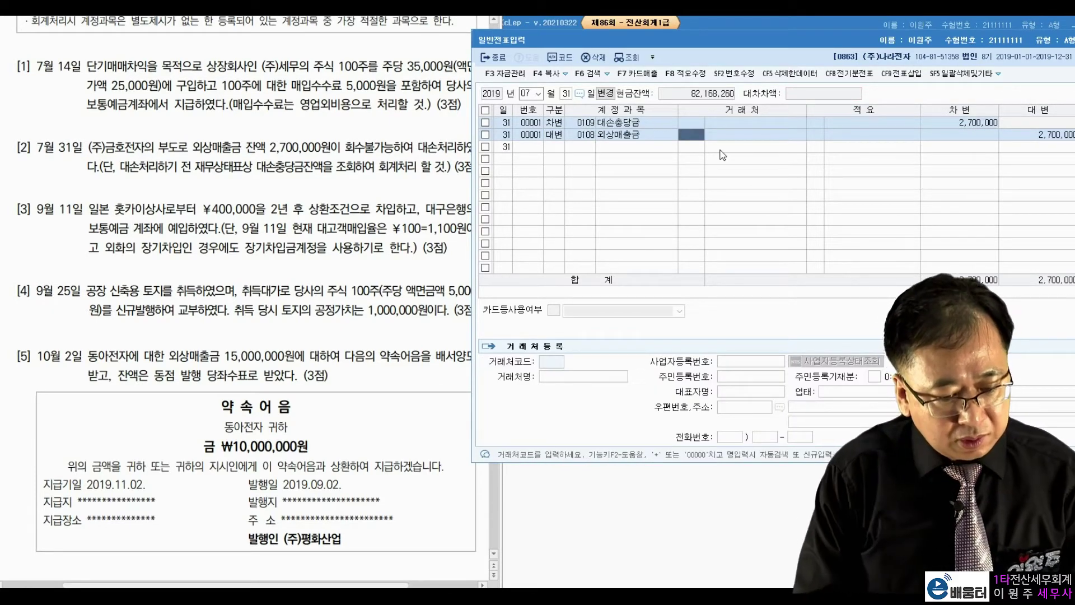
{"action": "type", "text": "금호"}
{"action": "key", "text": "Return"}
{"action": "key", "text": "Return"}
{"action": "key", "text": "Return"}
{"action": "key", "text": "Return"}
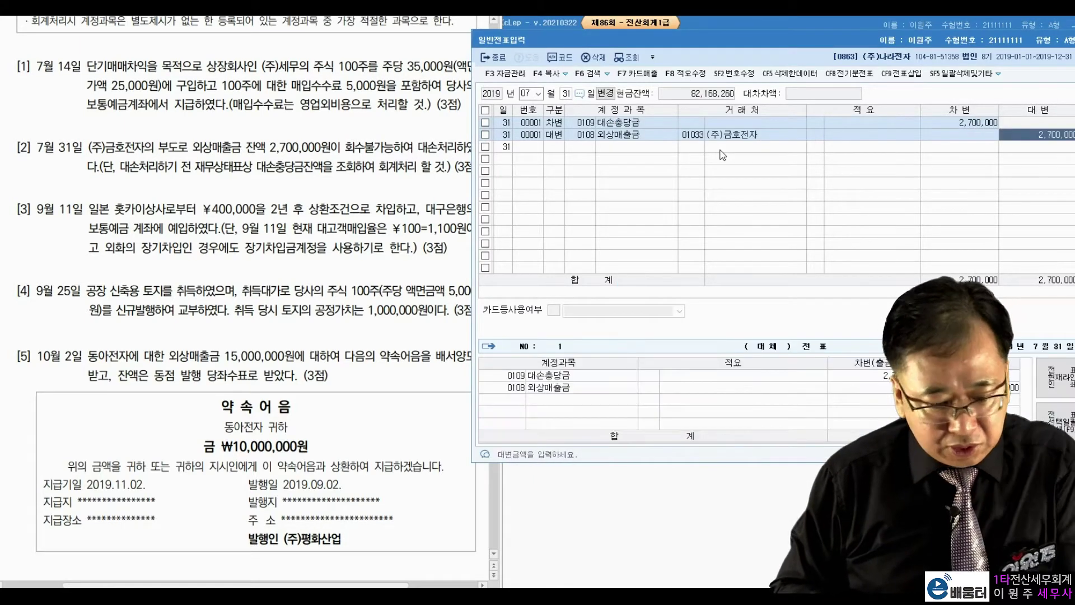
{"action": "key", "text": "Return"}
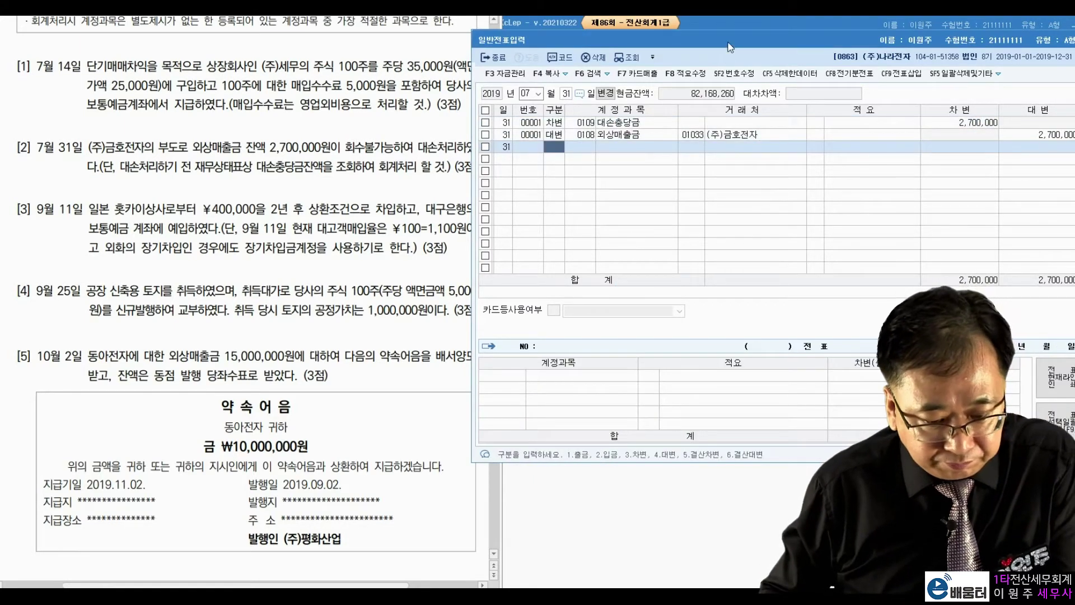
{"action": "left_click", "coordinate": [407, 195]}
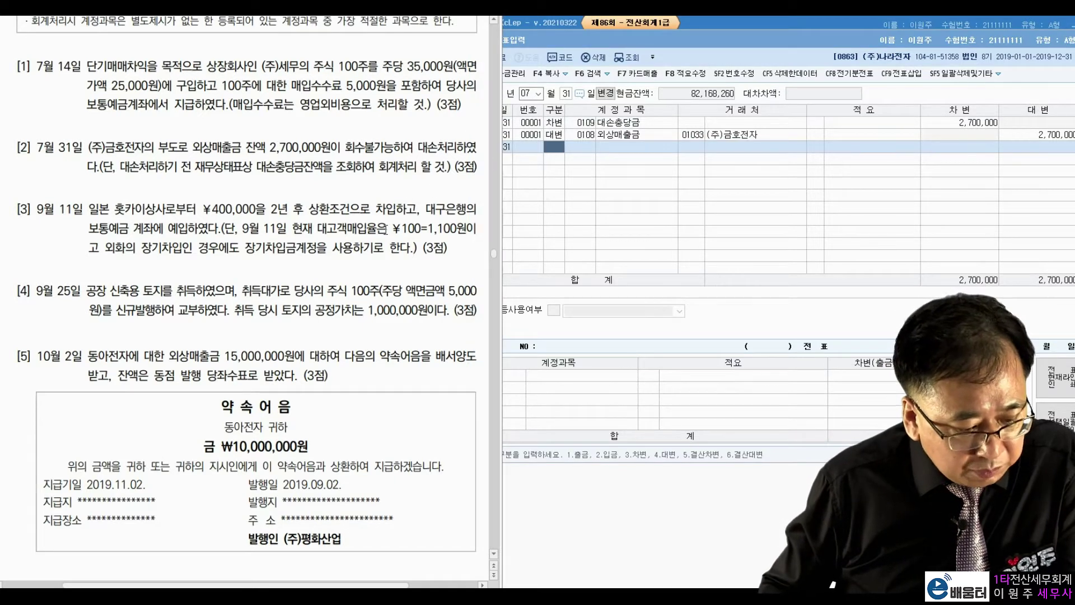
{"action": "left_click", "coordinate": [526, 95]}
Set the voucher date to September 11
{"action": "type", "text": "9"}
{"action": "key", "text": "Return"}
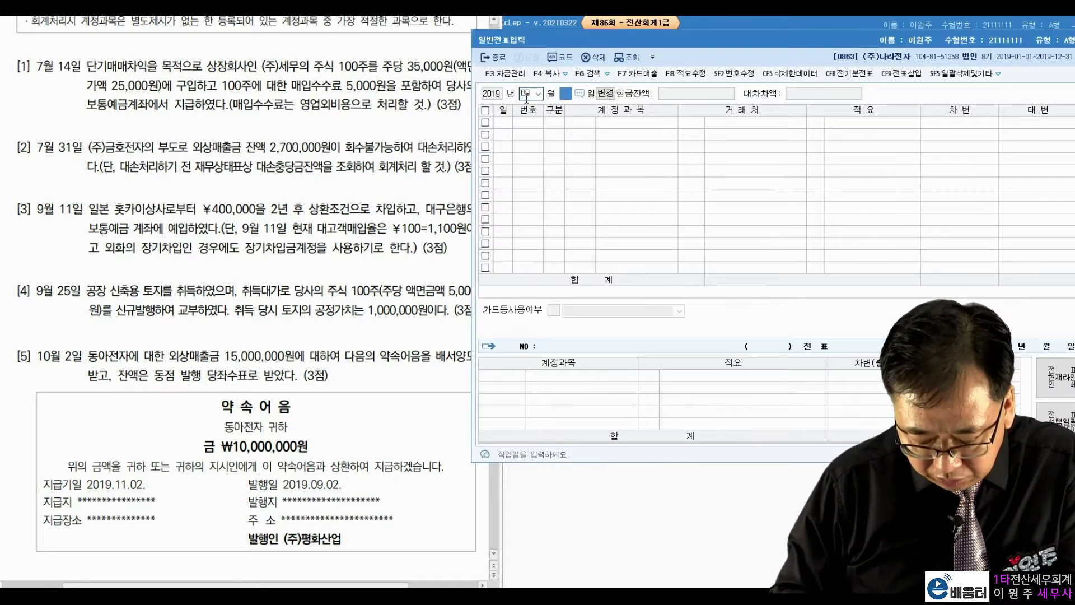
{"action": "type", "text": "11"}
{"action": "key", "text": "Return"}
Annotate problem [3]: ¥400,000 loan, savings deposit, 장기차입금, ¥100 = 1,100원 rate, and the conversion
{"action": "left_click", "coordinate": [145, 214]}
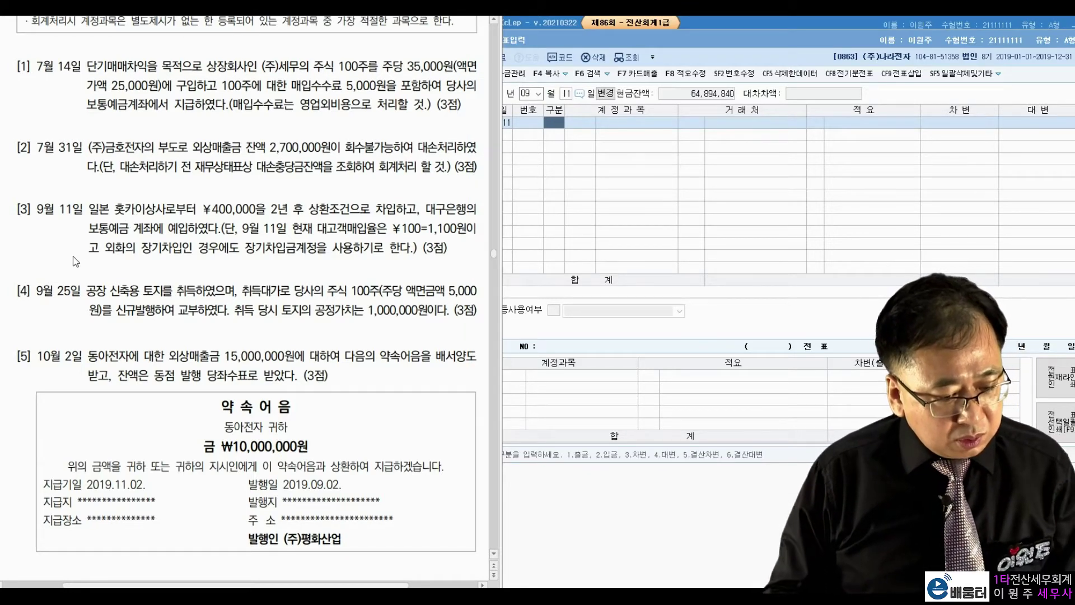
{"action": "key", "text": "ctrl+2"}
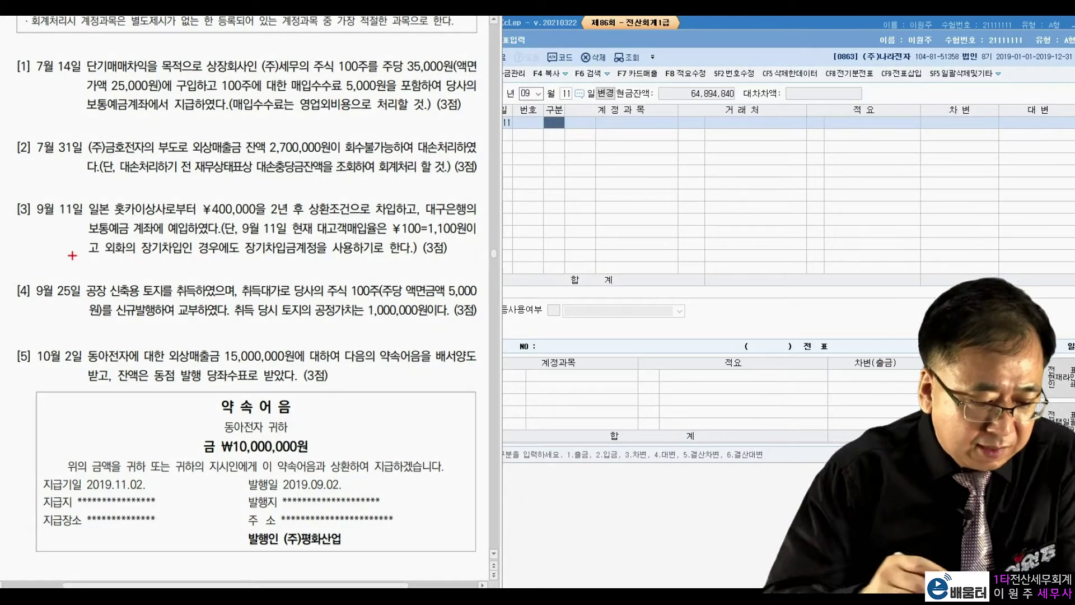
{"action": "mouse_move", "coordinate": [258, 208]}
{"action": "left_mouse_down"}
{"action": "mouse_move", "coordinate": [246, 225]}
{"action": "mouse_move", "coordinate": [235, 185]}
{"action": "mouse_move", "coordinate": [264, 216]}
{"action": "left_mouse_up"}
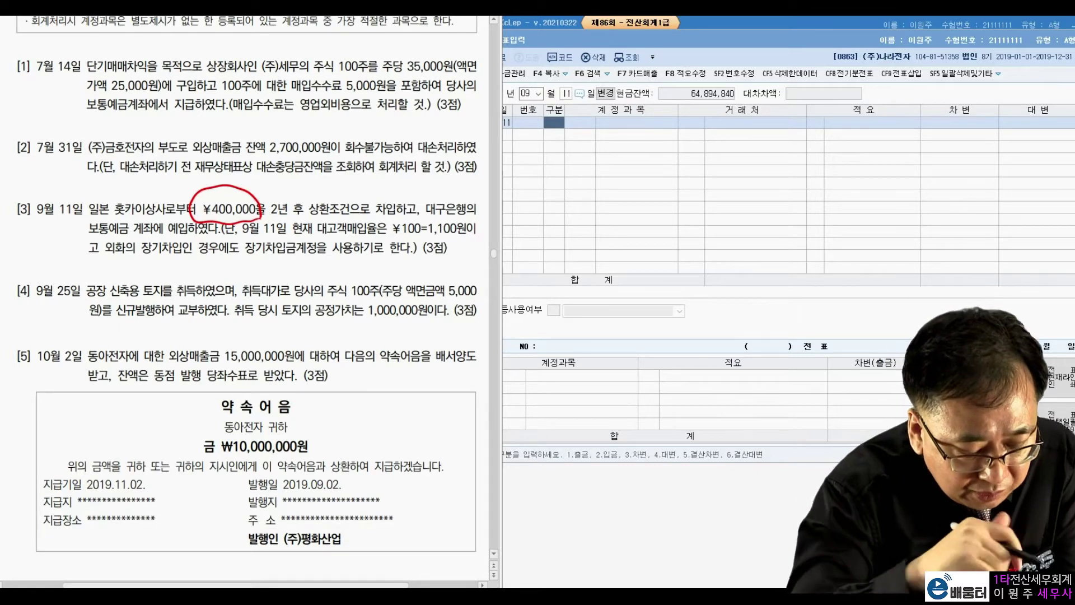
{"action": "mouse_move", "coordinate": [106, 224]}
{"action": "left_mouse_down"}
{"action": "mouse_move", "coordinate": [93, 239]}
{"action": "mouse_move", "coordinate": [198, 230]}
{"action": "left_mouse_up"}
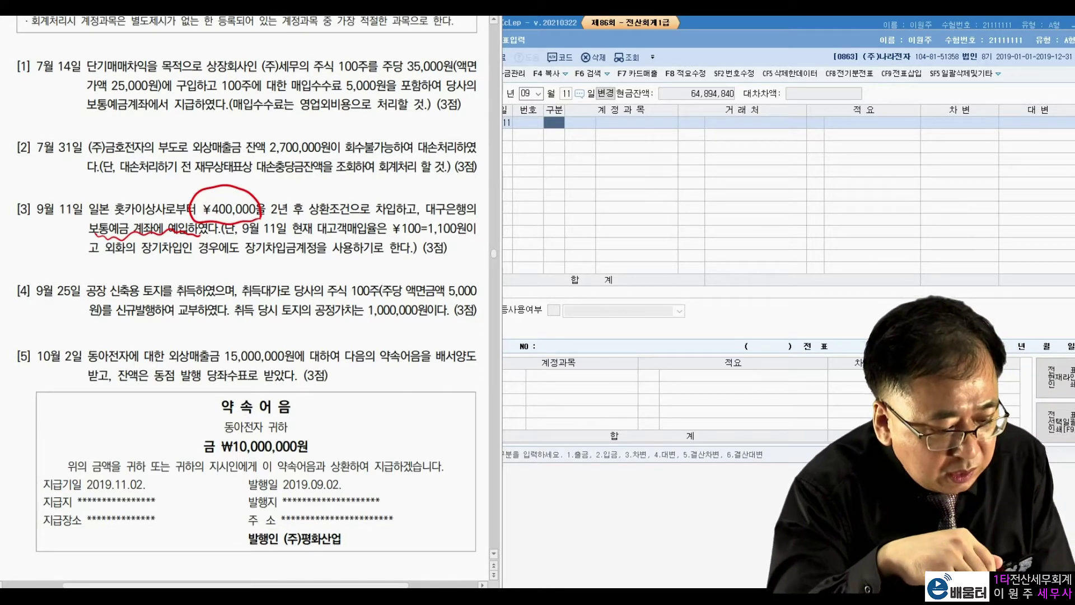
{"action": "mouse_move", "coordinate": [308, 256]}
{"action": "left_mouse_down"}
{"action": "mouse_move", "coordinate": [278, 259]}
{"action": "mouse_move", "coordinate": [297, 236]}
{"action": "mouse_move", "coordinate": [317, 248]}
{"action": "left_mouse_up"}
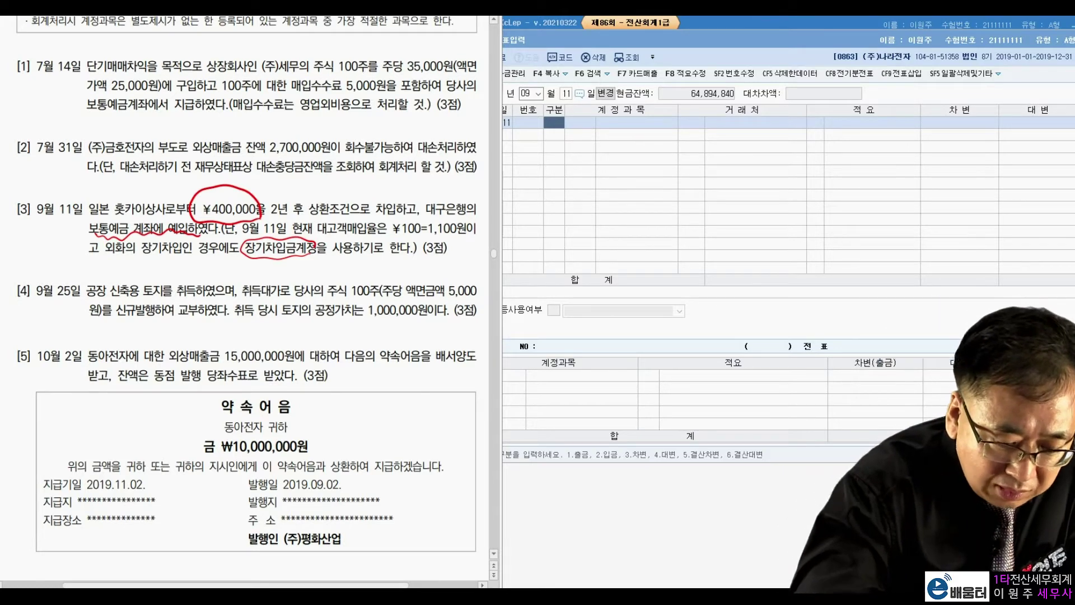
{"action": "mouse_move", "coordinate": [414, 238]}
{"action": "left_mouse_down"}
{"action": "mouse_move", "coordinate": [398, 204]}
{"action": "mouse_move", "coordinate": [421, 240]}
{"action": "mouse_move", "coordinate": [466, 242]}
{"action": "left_mouse_up"}
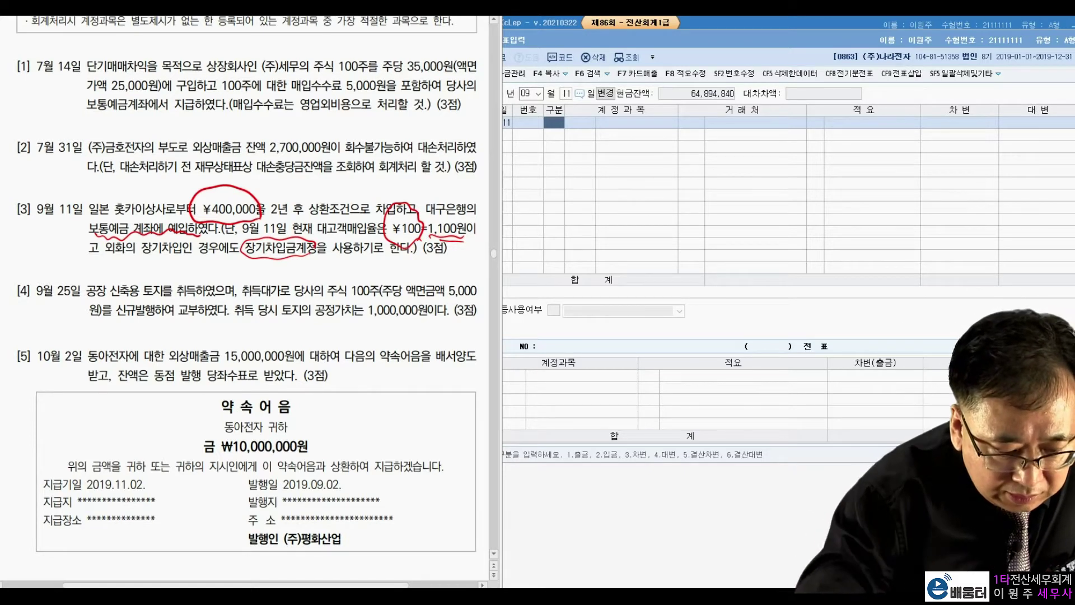
{"action": "mouse_move", "coordinate": [559, 210]}
{"action": "left_mouse_down"}
{"action": "mouse_move", "coordinate": [555, 252]}
{"action": "mouse_move", "coordinate": [590, 216]}
{"action": "mouse_move", "coordinate": [644, 207]}
{"action": "mouse_move", "coordinate": [708, 170]}
{"action": "mouse_move", "coordinate": [787, 168]}
{"action": "mouse_move", "coordinate": [820, 144]}
{"action": "mouse_move", "coordinate": [805, 126]}
{"action": "left_mouse_up"}
{"action": "left_click_drag", "start_coordinate": [774, 113], "coordinate": [778, 121]}
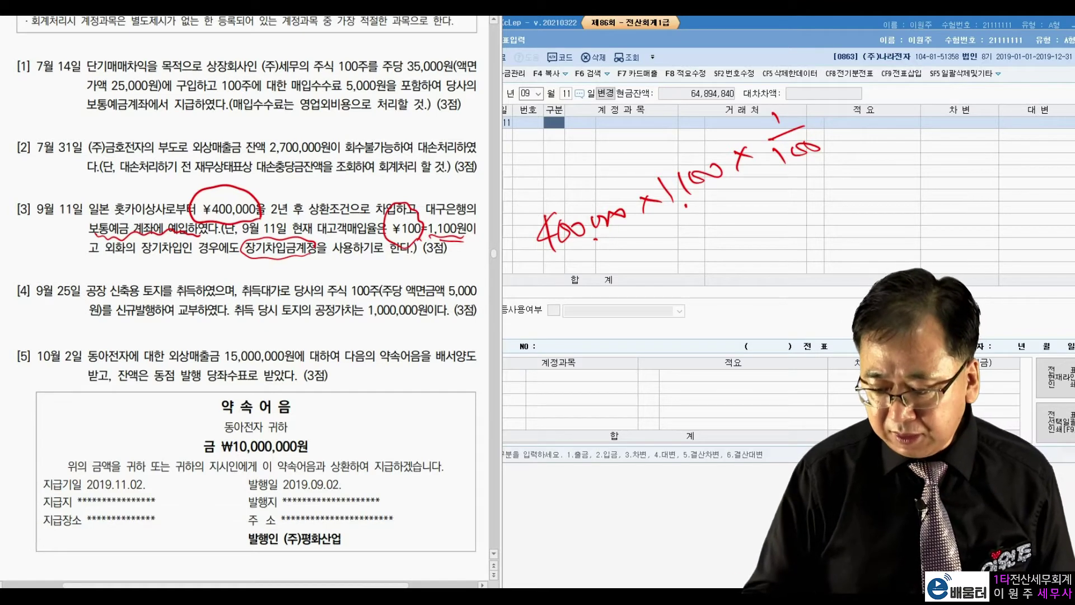
{"action": "mouse_move", "coordinate": [671, 249]}
{"action": "left_mouse_down"}
{"action": "mouse_move", "coordinate": [667, 259]}
{"action": "mouse_move", "coordinate": [693, 246]}
{"action": "mouse_move", "coordinate": [707, 220]}
{"action": "mouse_move", "coordinate": [773, 224]}
{"action": "mouse_move", "coordinate": [798, 196]}
{"action": "mouse_move", "coordinate": [828, 187]}
{"action": "left_mouse_up"}
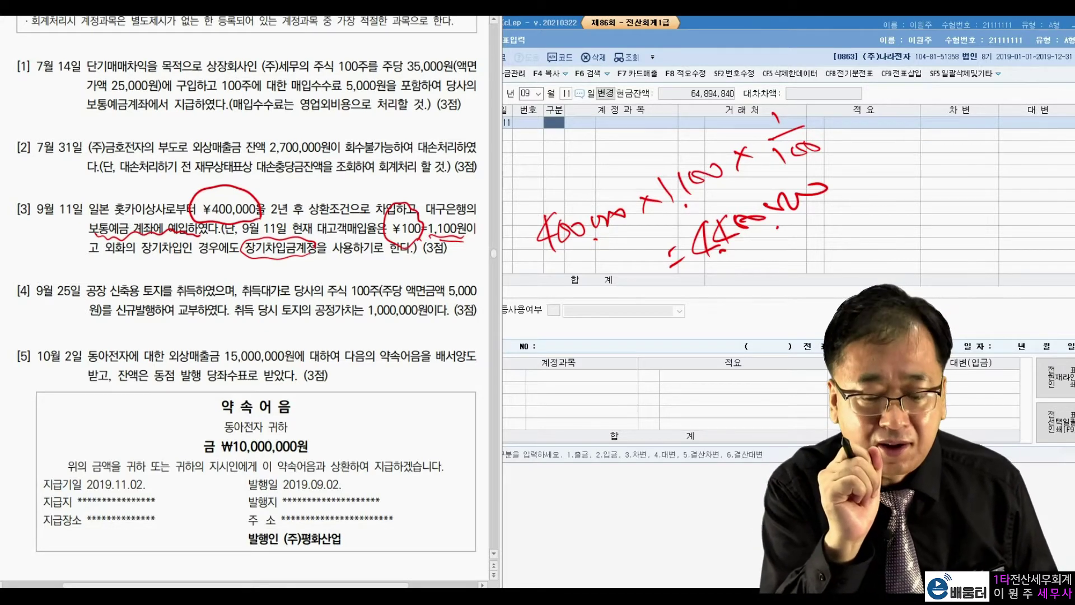
{"action": "left_click_drag", "start_coordinate": [756, 164], "coordinate": [825, 159]}
{"action": "left_click_drag", "start_coordinate": [795, 84], "coordinate": [826, 171]}
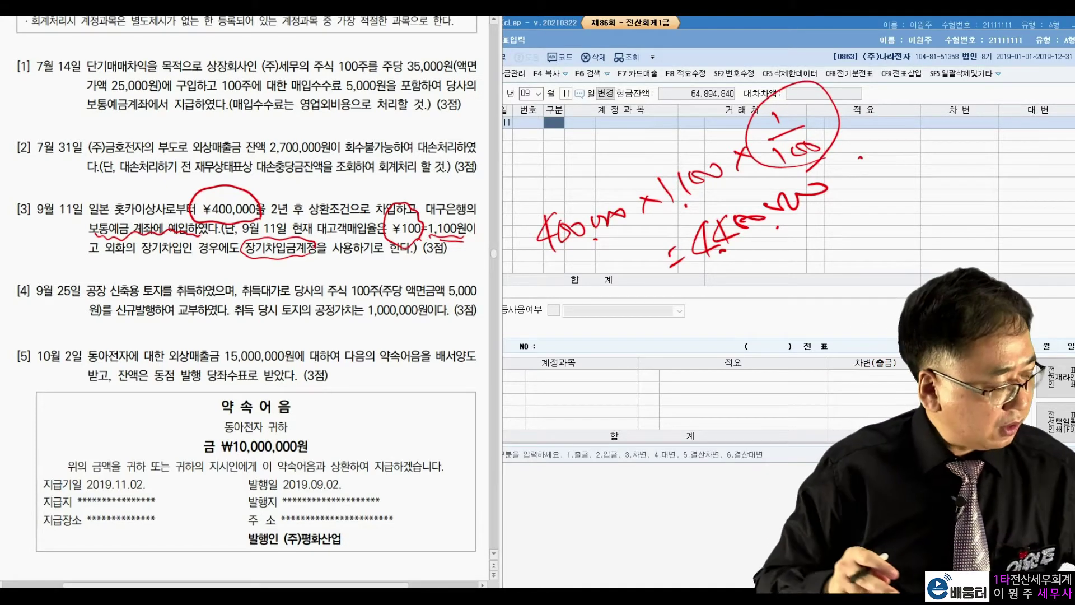
{"action": "key", "text": "Escape"}
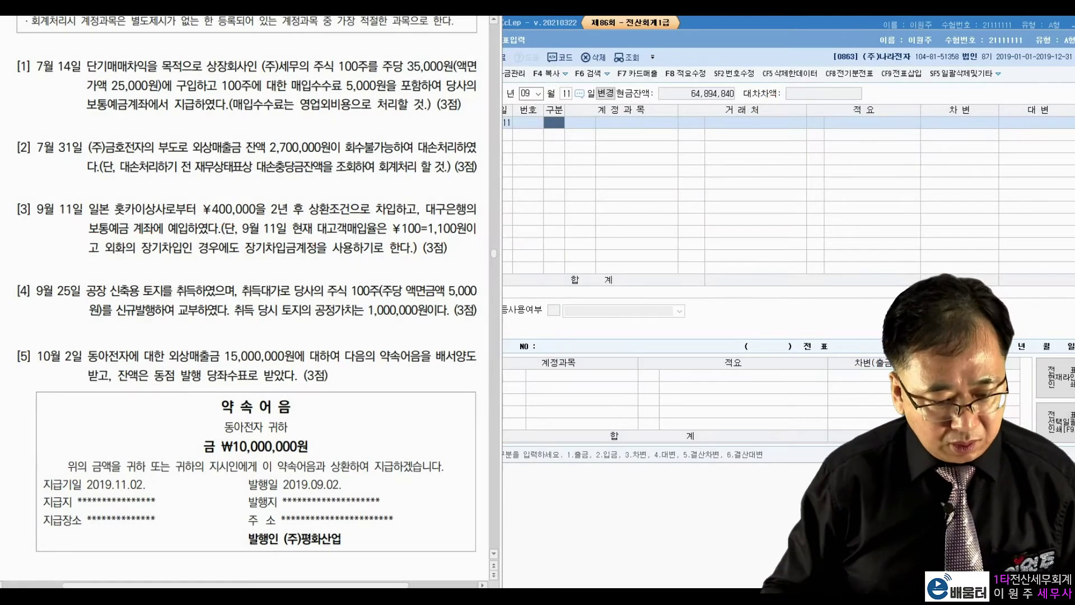
Debit 0103 보통예금 4,400,000 on the September 11 voucher
{"action": "left_click", "coordinate": [555, 128]}
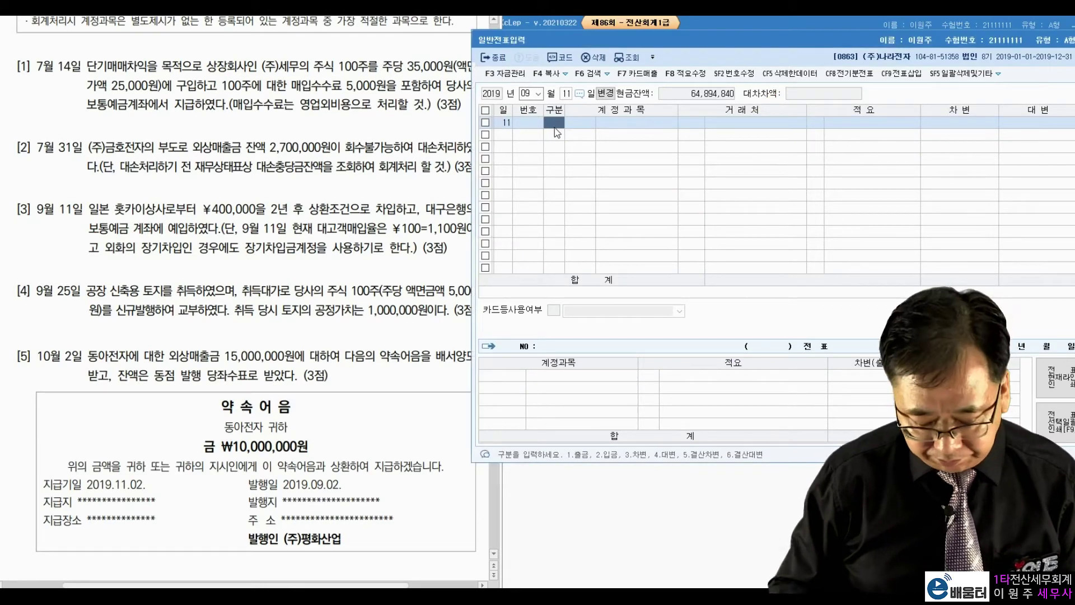
{"action": "type", "text": "3"}
{"action": "key", "text": "Return"}
{"action": "type", "text": "103"}
{"action": "key", "text": "Return"}
{"action": "key", "text": "Return"}
Credit 장기차입금 with partner 훗카이상사 to balance the entry
{"action": "key", "text": "Return"}
{"action": "type", "text": "4400000"}
{"action": "key", "text": "Return"}
{"action": "type", "text": "4"}
{"action": "key", "text": "Return"}
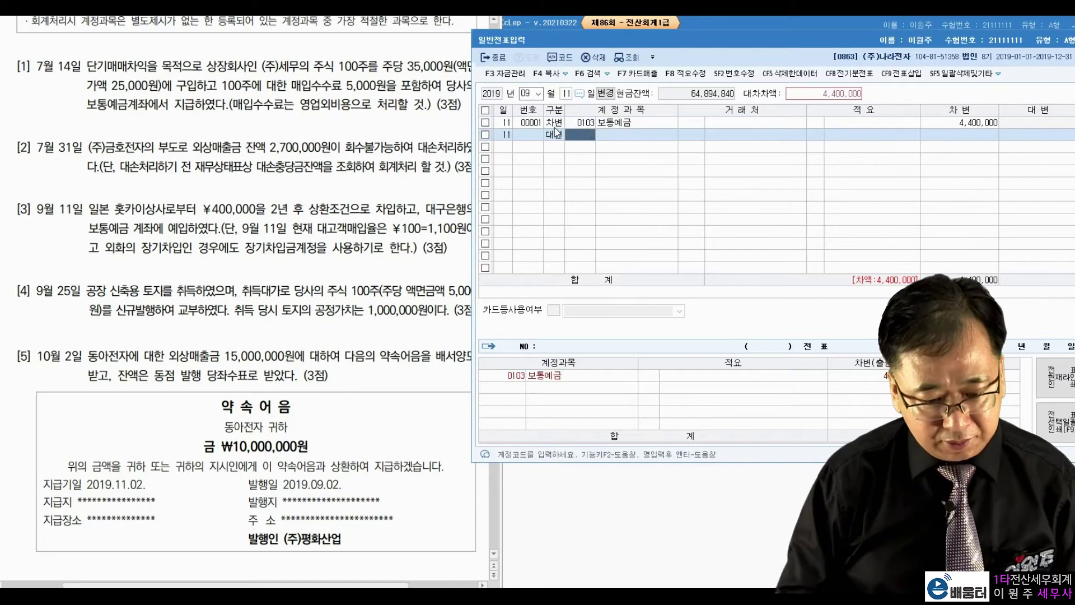
{"action": "type", "text": "장기차"}
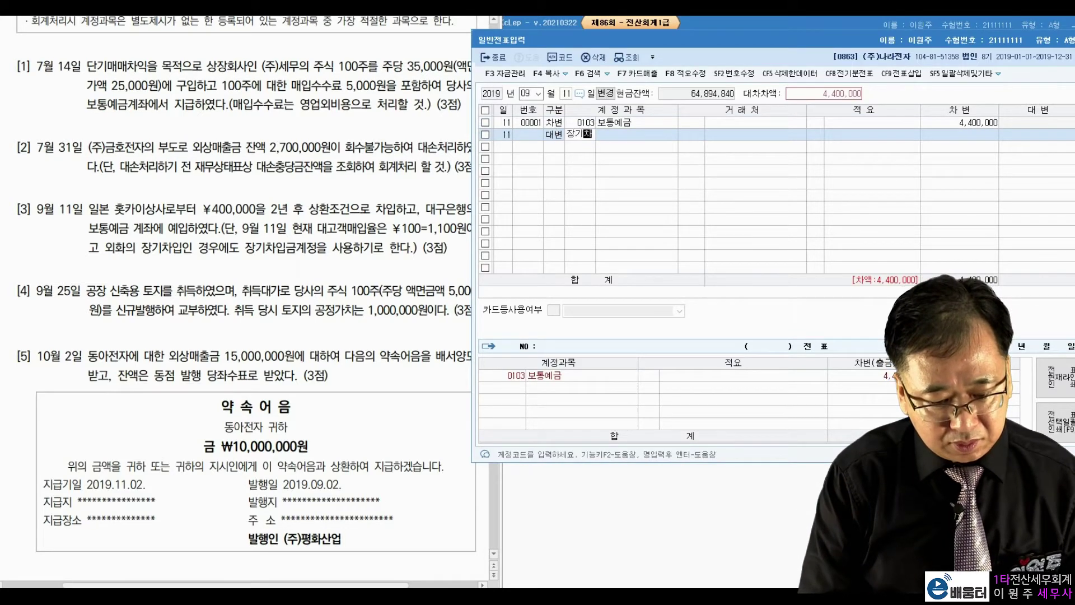
{"action": "key", "text": "Return"}
{"action": "key", "text": "Return"}
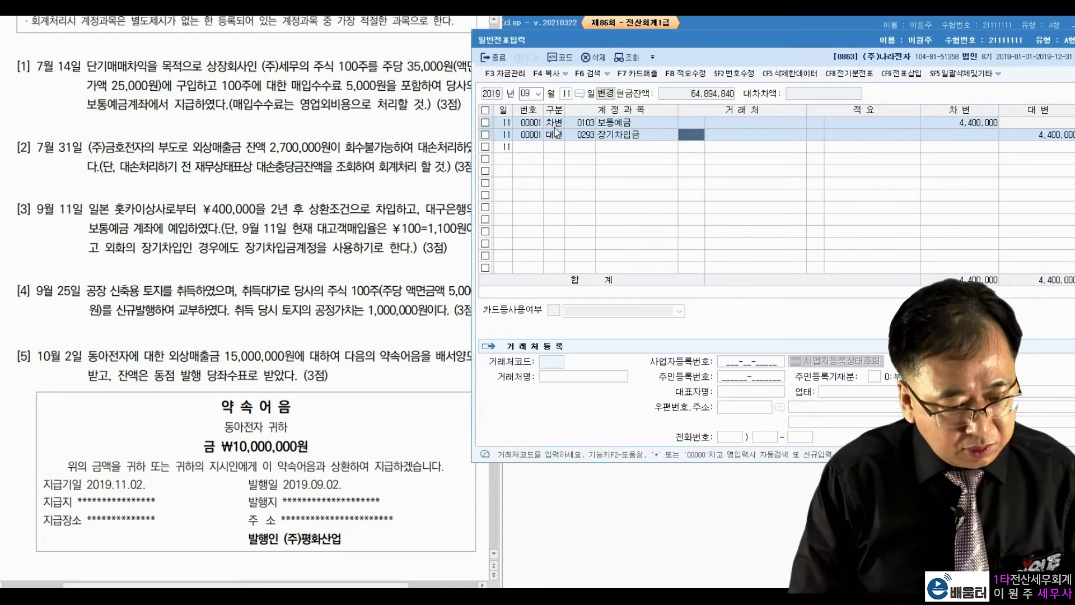
{"action": "type", "text": "훗카"}
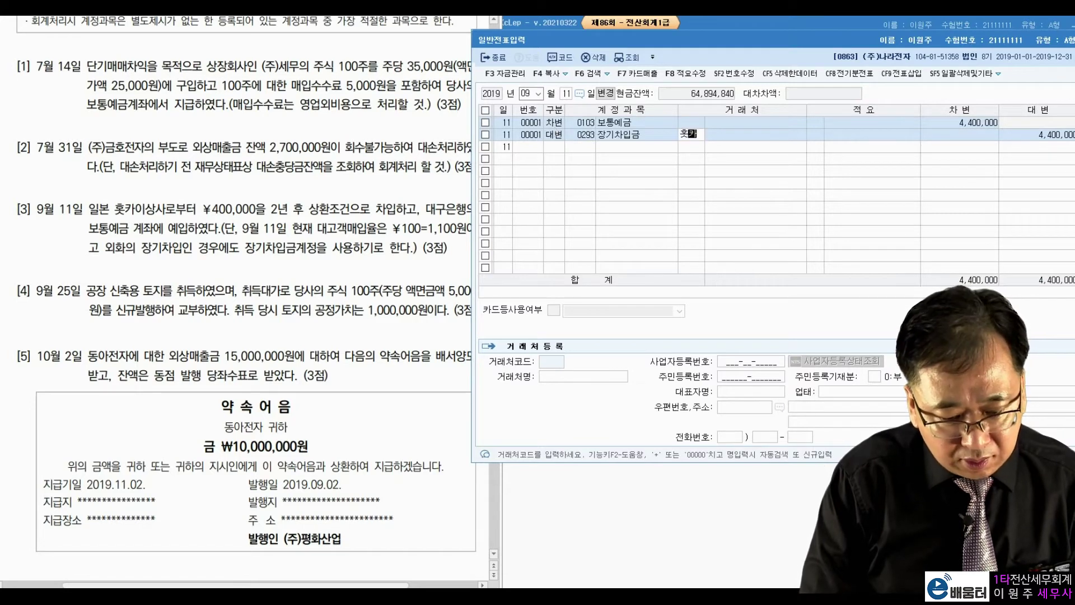
{"action": "key", "text": "Return"}
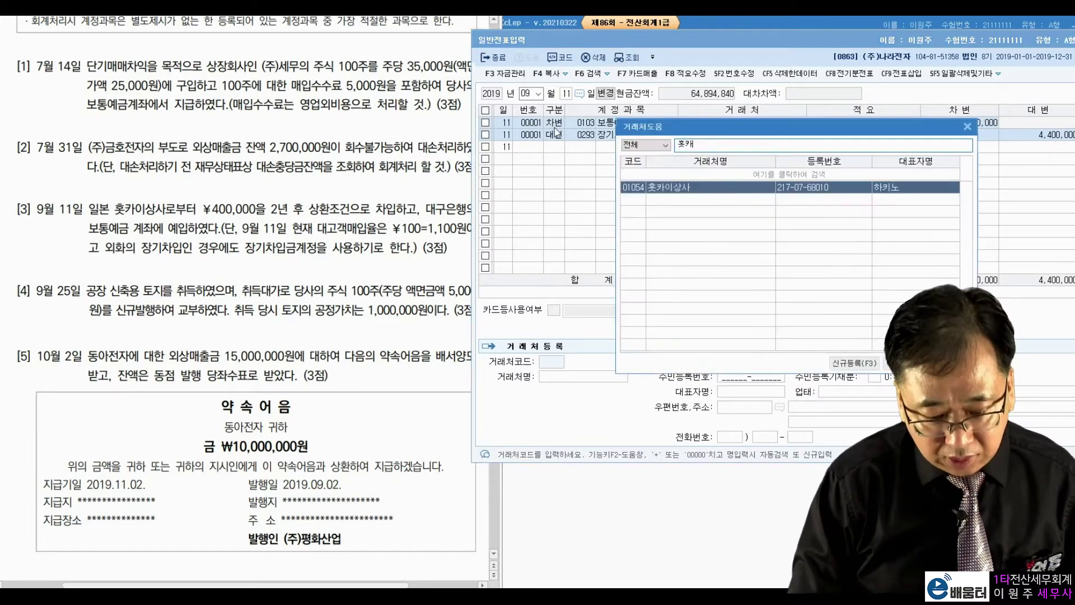
{"action": "key", "text": "Return"}
{"action": "key", "text": "Return"}
{"action": "key", "text": "Return"}
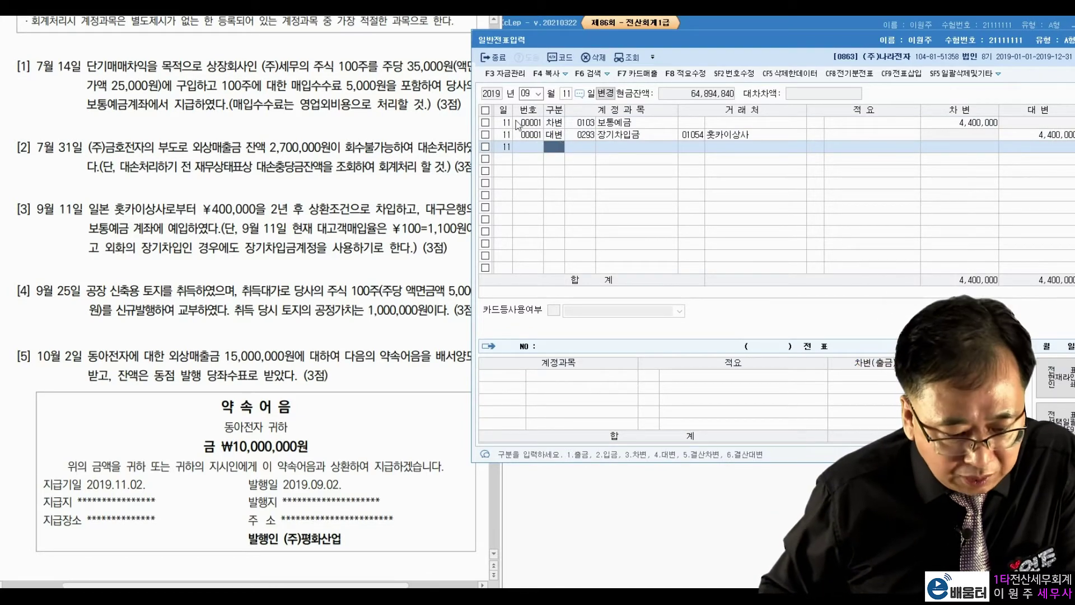
Change the voucher day to September 25
{"action": "left_click", "coordinate": [568, 93]}
{"action": "type", "text": "25"}
{"action": "key", "text": "Return"}
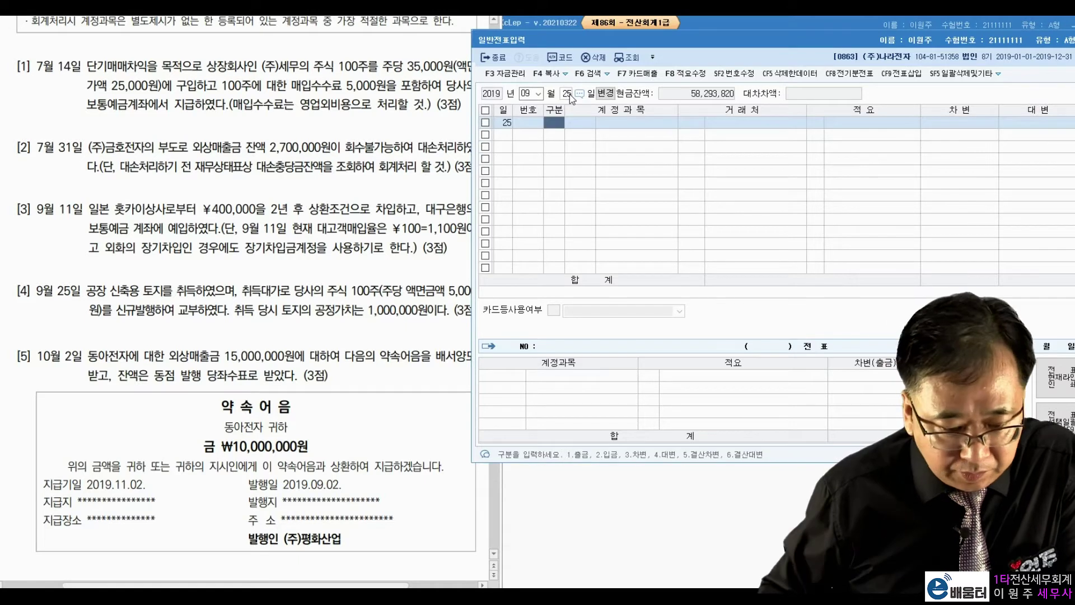
{"action": "left_click", "coordinate": [249, 298]}
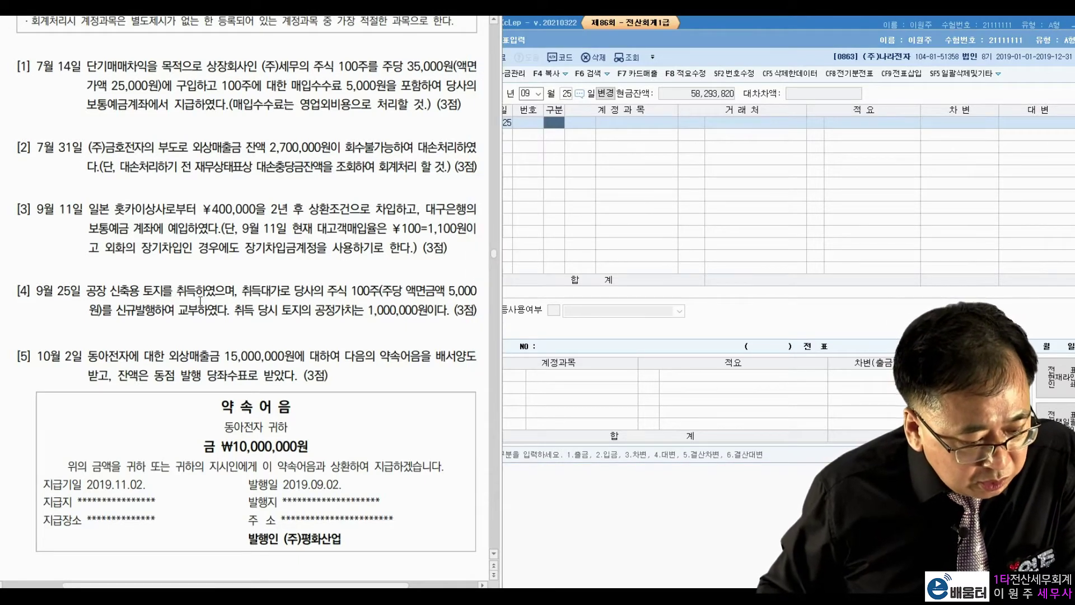
{"action": "left_click_drag", "start_coordinate": [153, 291], "coordinate": [205, 290]}
{"action": "left_click", "coordinate": [261, 294]}
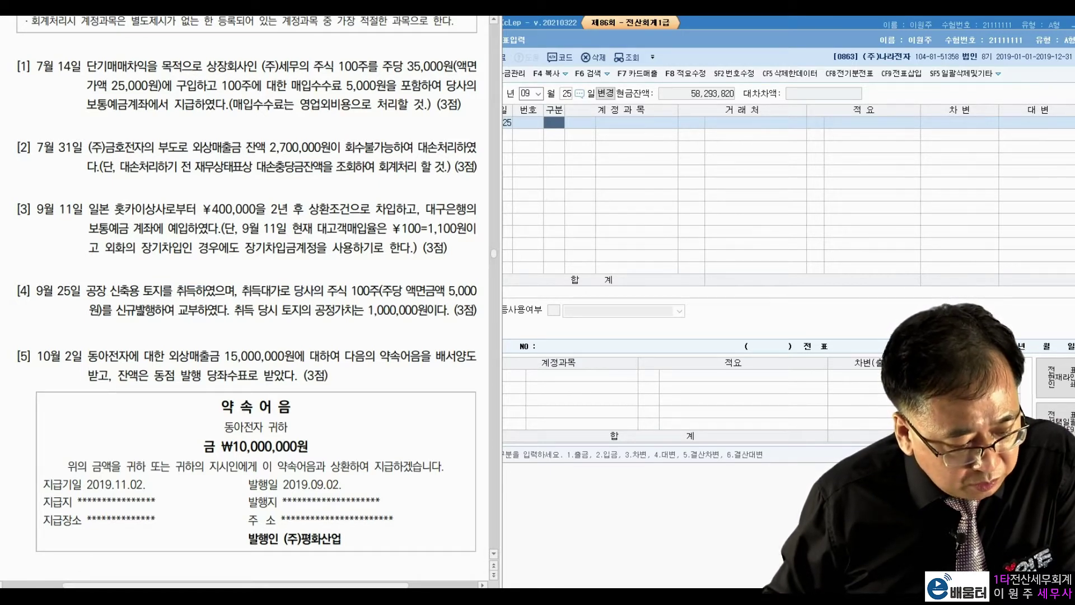
{"action": "left_click_drag", "start_coordinate": [118, 310], "coordinate": [216, 315]}
{"action": "left_click", "coordinate": [238, 309]}
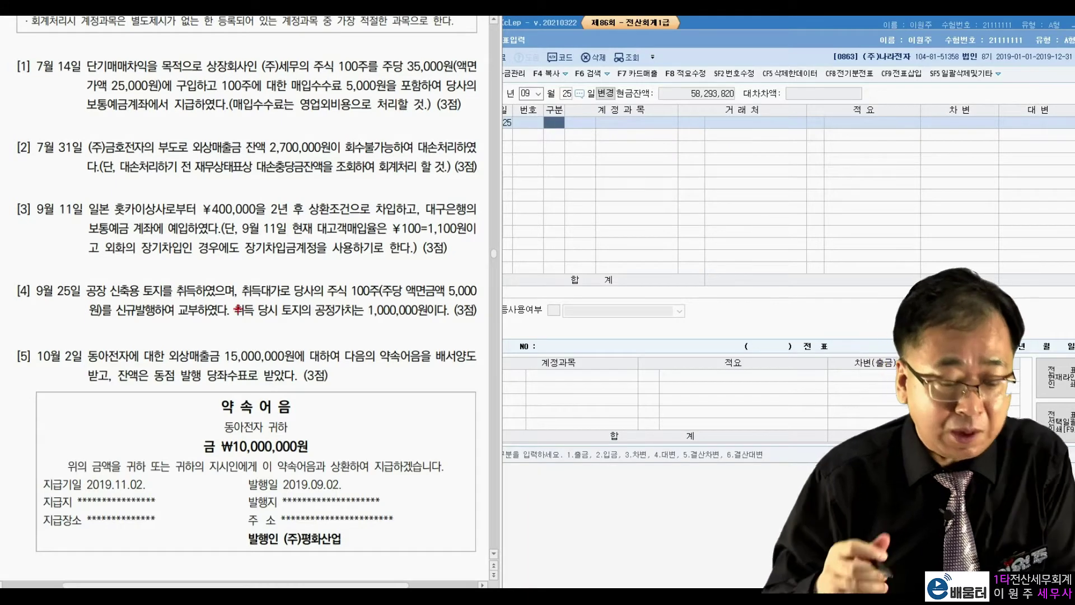
{"action": "mouse_move", "coordinate": [385, 296]}
{"action": "left_mouse_down"}
{"action": "mouse_move", "coordinate": [376, 291]}
{"action": "mouse_move", "coordinate": [383, 306]}
{"action": "left_mouse_up"}
{"action": "left_click_drag", "start_coordinate": [471, 291], "coordinate": [473, 298]}
{"action": "left_click_drag", "start_coordinate": [382, 280], "coordinate": [457, 279]}
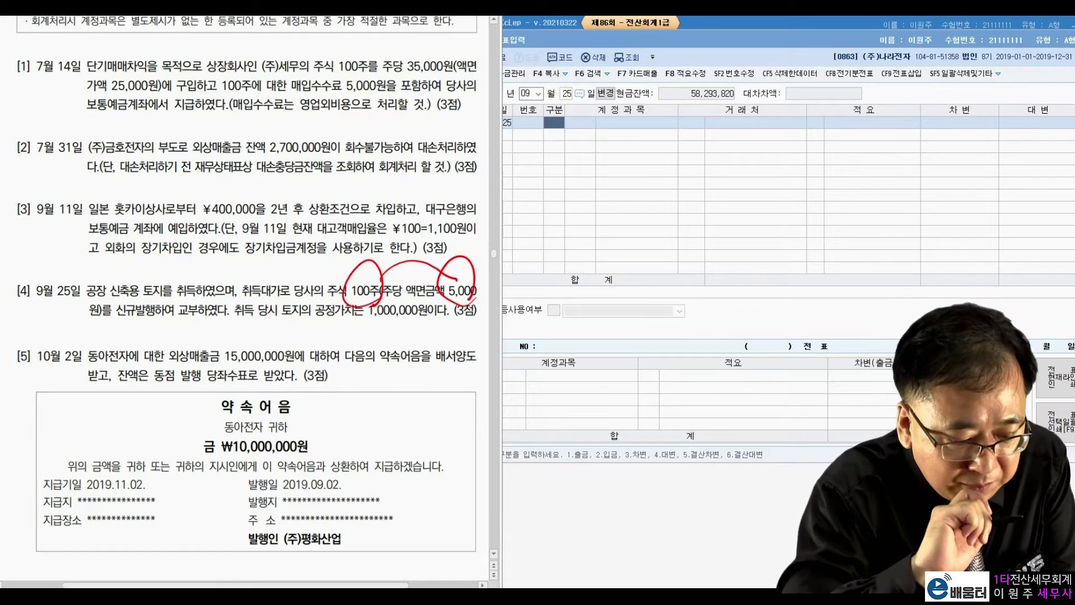
{"action": "left_click_drag", "start_coordinate": [290, 324], "coordinate": [429, 322]}
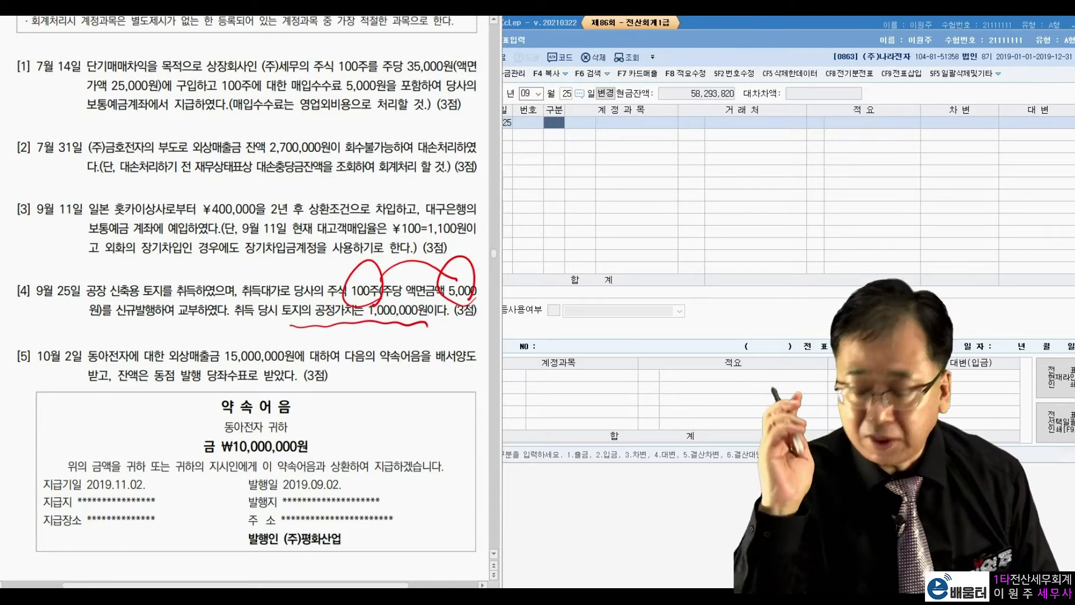
{"action": "key", "text": "Escape"}
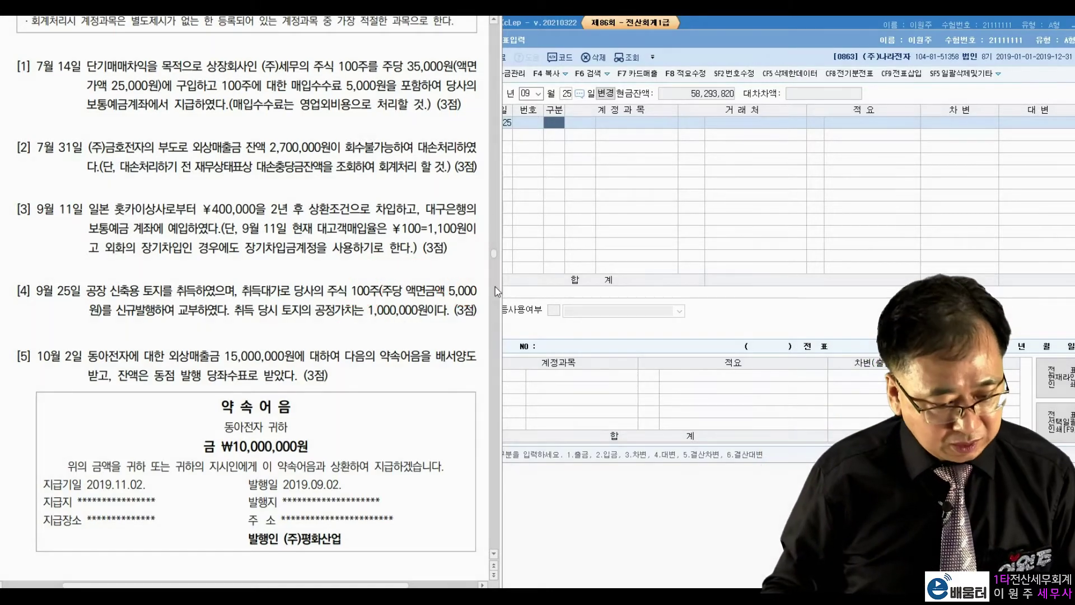
Debit 0201 토지 1,000,000 on the September 25 voucher
{"action": "left_click", "coordinate": [550, 117]}
{"action": "type", "text": "3"}
{"action": "key", "text": "Return"}
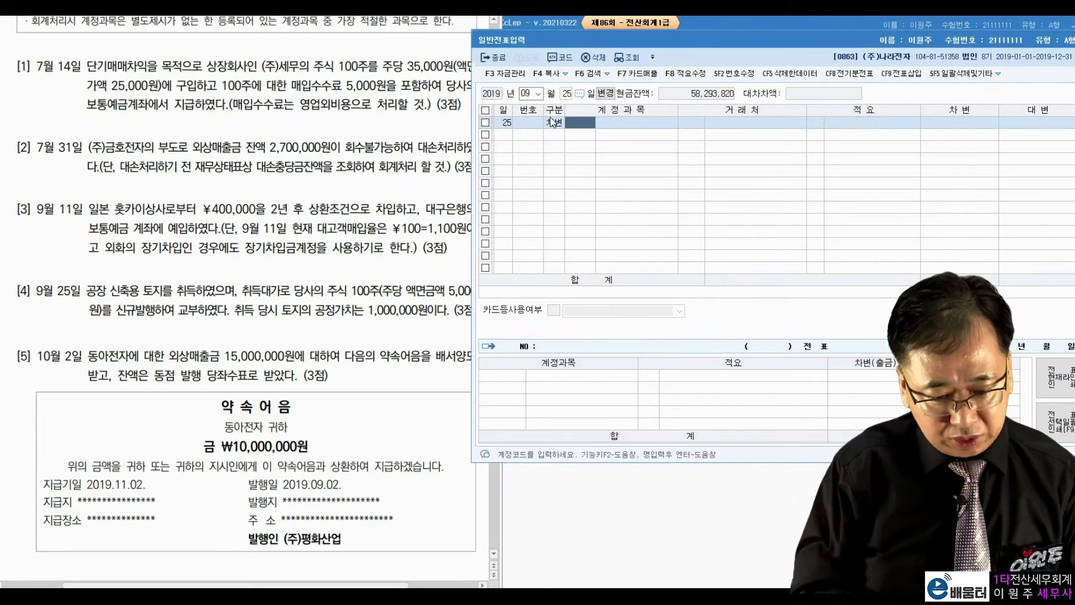
{"action": "type", "text": "201"}
{"action": "key", "text": "Return"}
{"action": "key", "text": "Return"}
{"action": "key", "text": "Return"}
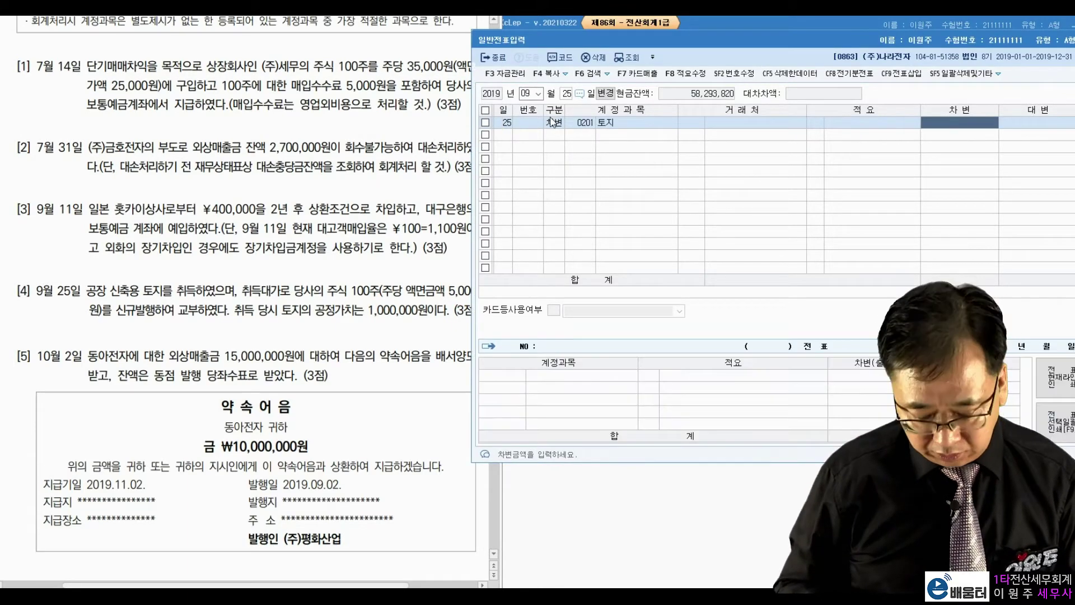
{"action": "type", "text": "1000000"}
{"action": "key", "text": "Return"}
Credit 0331 자본금 500,000 and look up 주식발행초과금 for the remaining credit
{"action": "type", "text": "4"}
{"action": "key", "text": "Return"}
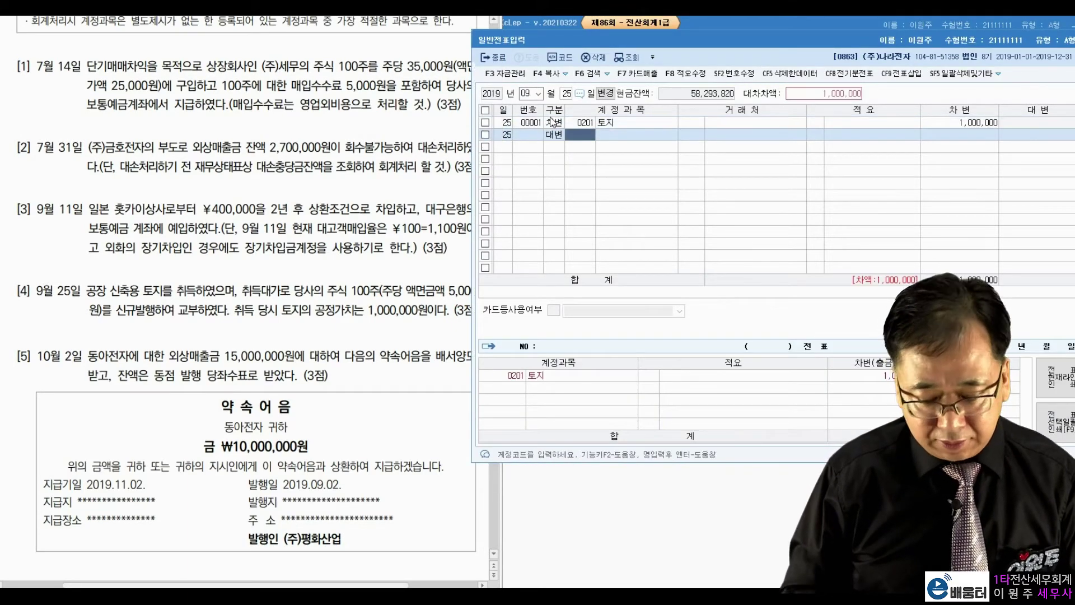
{"action": "type", "text": "331"}
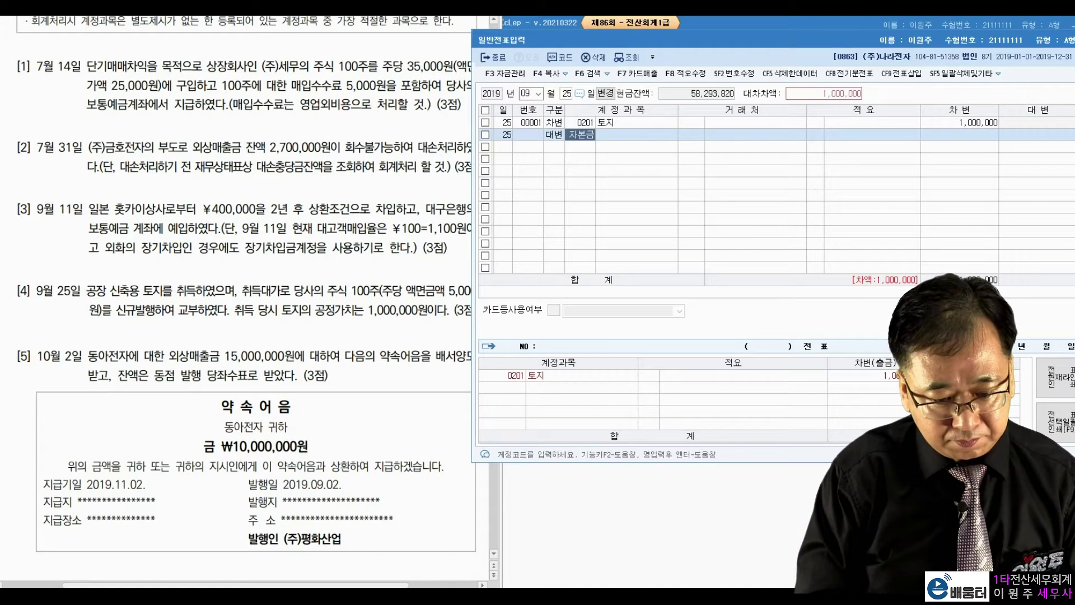
{"action": "key", "text": "Return"}
{"action": "key", "text": "Return"}
{"action": "key", "text": "Return"}
{"action": "key", "text": "Return"}
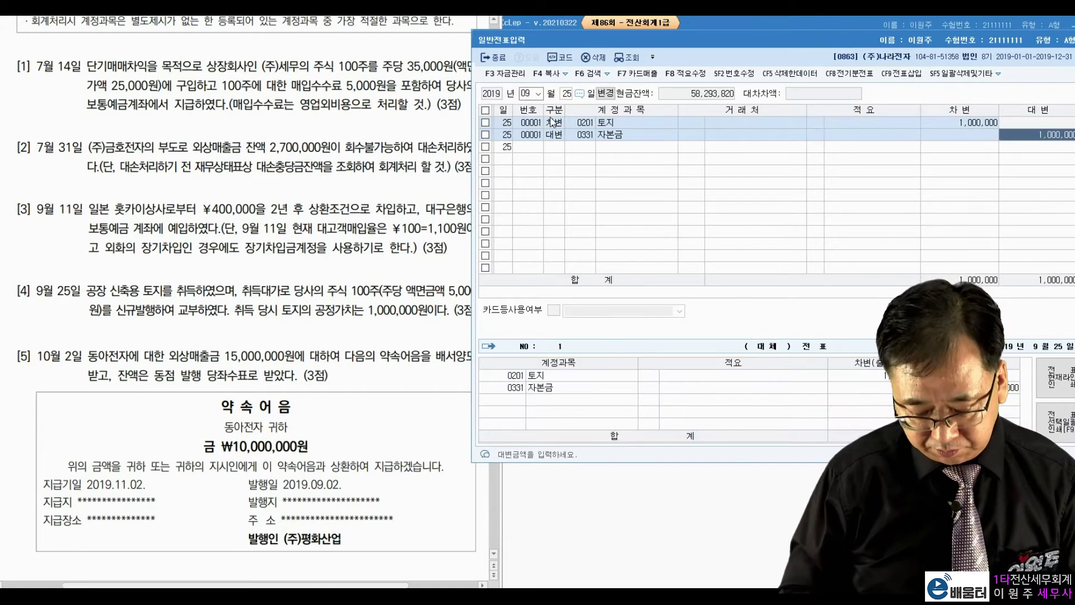
{"action": "type", "text": "500000"}
{"action": "key", "text": "Return"}
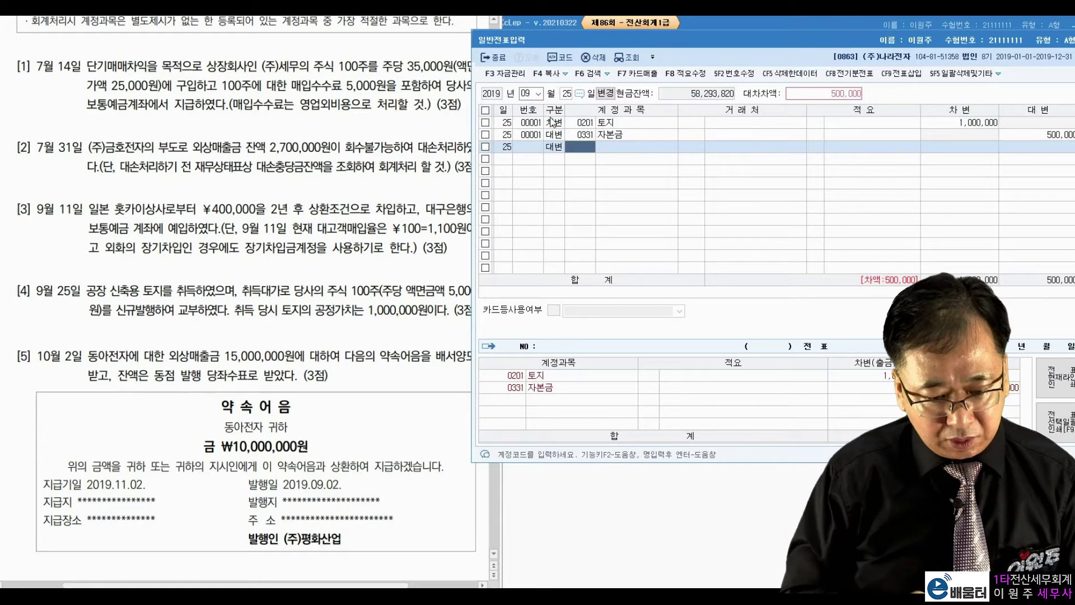
{"action": "type", "text": "주식발"}
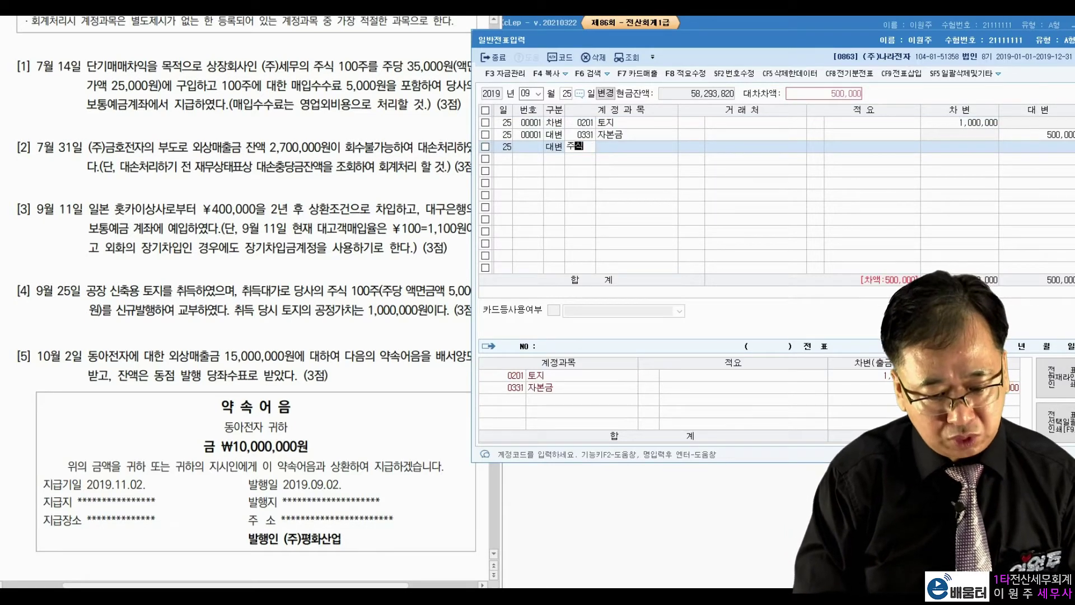
{"action": "key", "text": "Return"}
{"action": "key", "text": "Return"}
{"action": "key", "text": "Return"}
{"action": "key", "text": "Return"}
{"action": "key", "text": "Return"}
{"action": "key", "text": "Return"}
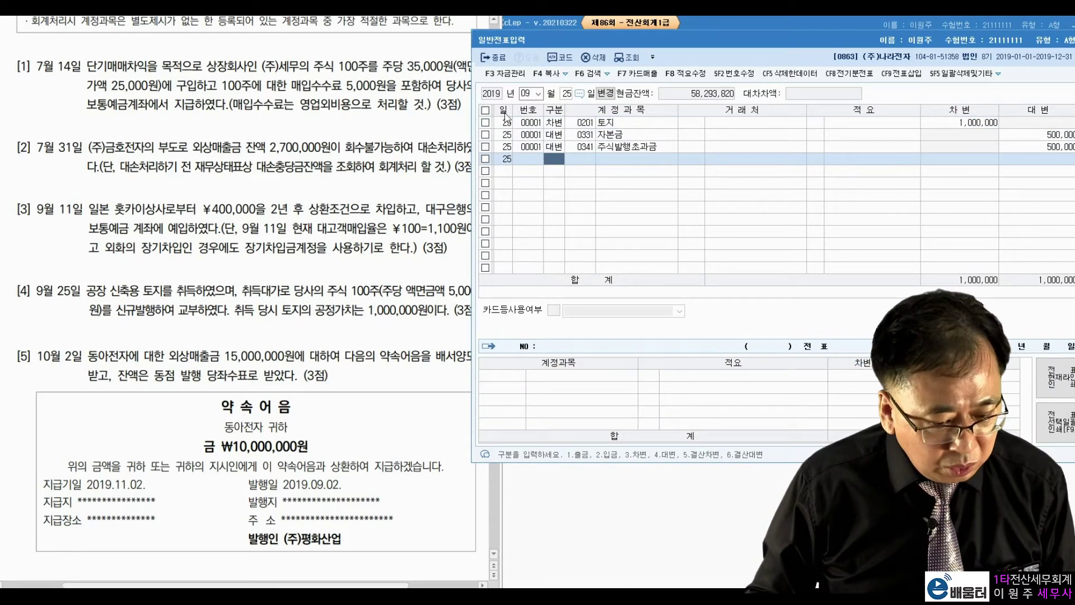
Switch the voucher month to October
{"action": "left_click", "coordinate": [526, 93]}
{"action": "type", "text": "10"}
{"action": "key", "text": "Return"}
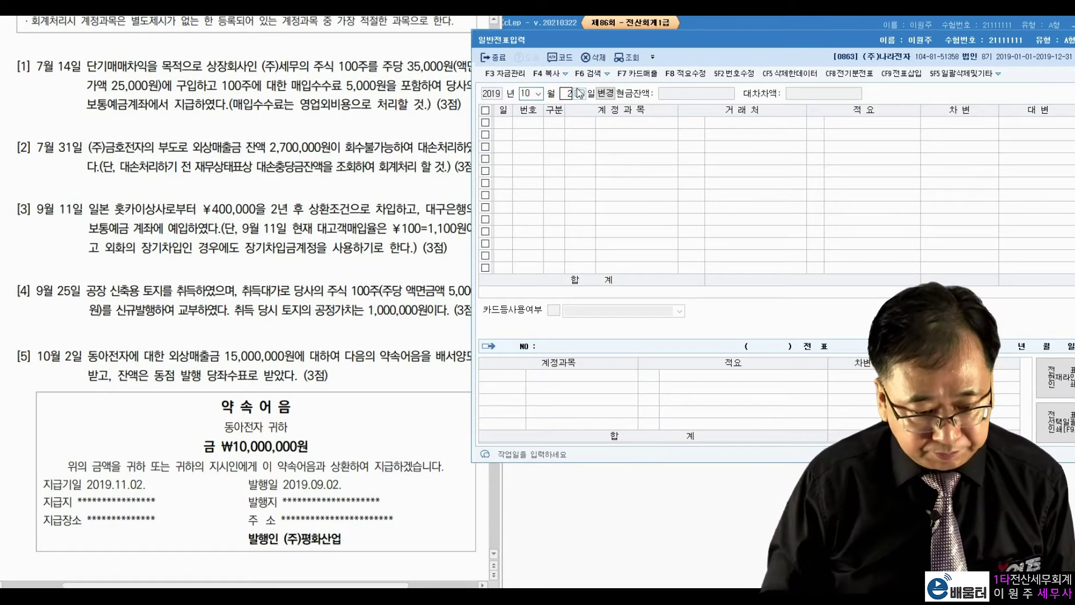
{"action": "type", "text": "2"}
{"action": "key", "text": "Return"}
{"action": "left_click", "coordinate": [289, 334]}
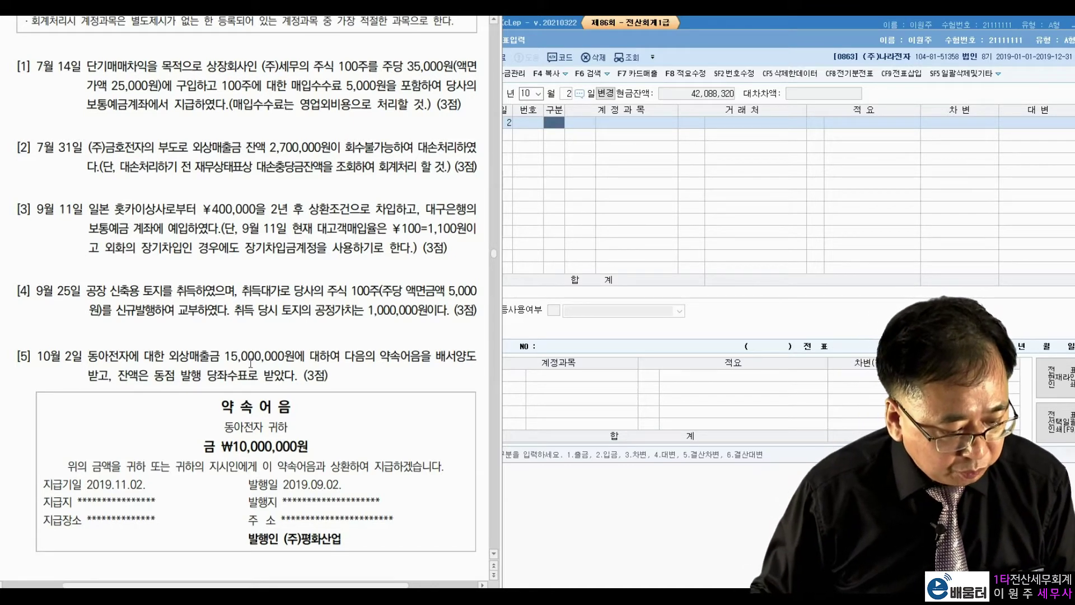
{"action": "left_click_drag", "start_coordinate": [169, 357], "coordinate": [286, 361]}
{"action": "left_click", "coordinate": [347, 354]}
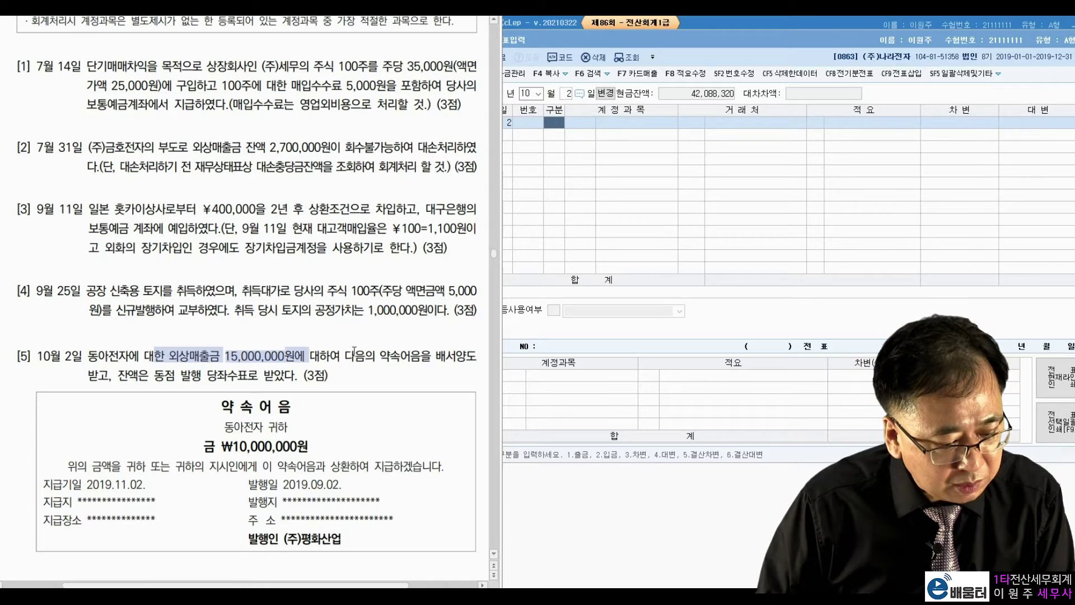
{"action": "left_click_drag", "start_coordinate": [206, 455], "coordinate": [302, 454]}
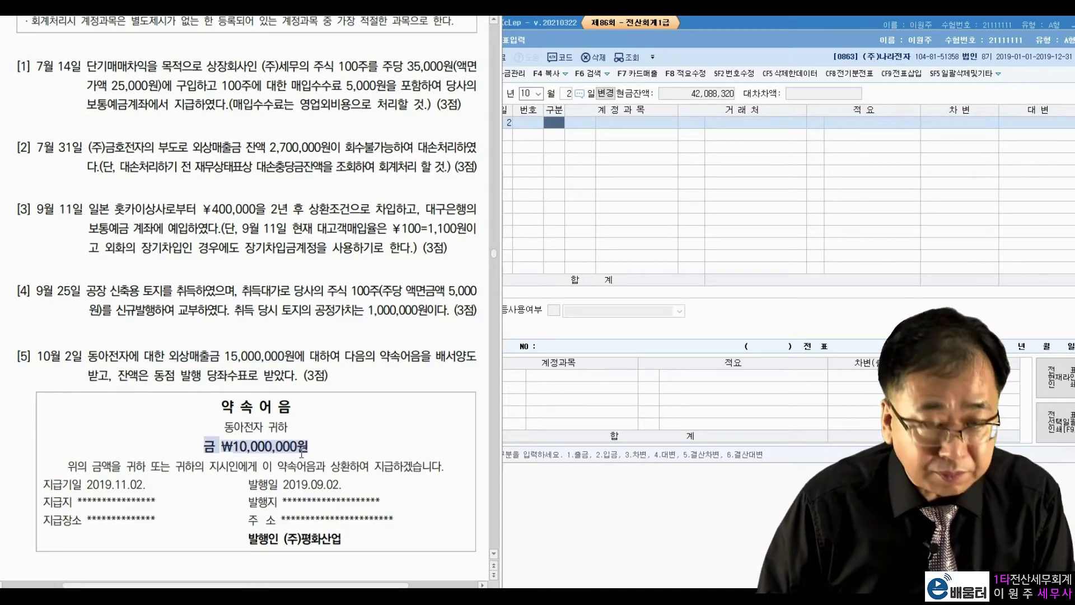
{"action": "left_click", "coordinate": [291, 439]}
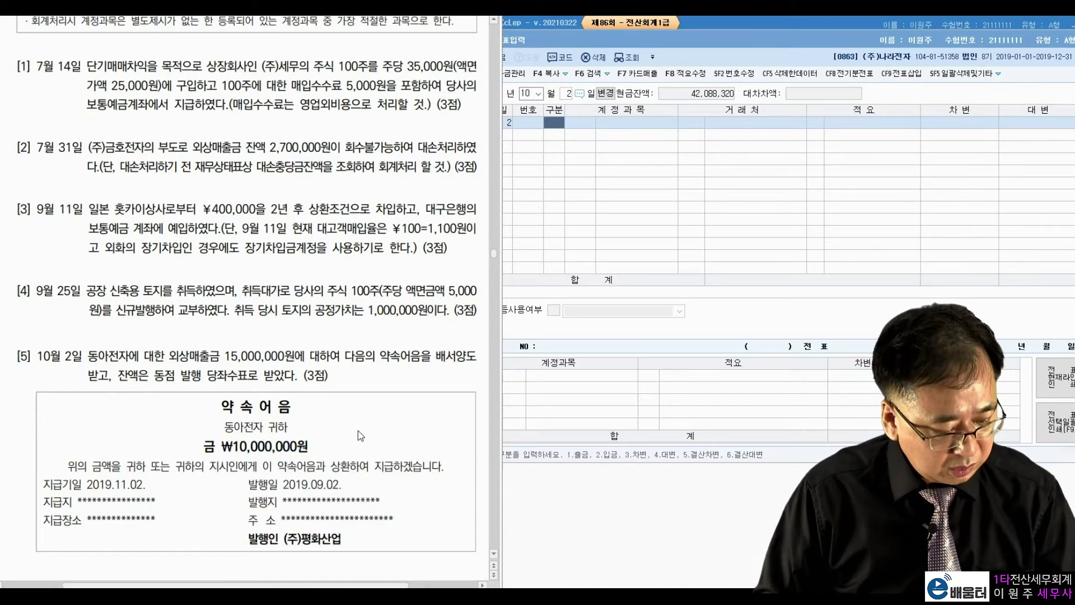
{"action": "left_click_drag", "start_coordinate": [275, 353], "coordinate": [305, 358]}
{"action": "mouse_move", "coordinate": [306, 447]}
{"action": "left_mouse_down"}
{"action": "mouse_move", "coordinate": [323, 445]}
{"action": "mouse_move", "coordinate": [289, 422]}
{"action": "mouse_move", "coordinate": [306, 415]}
{"action": "left_mouse_up"}
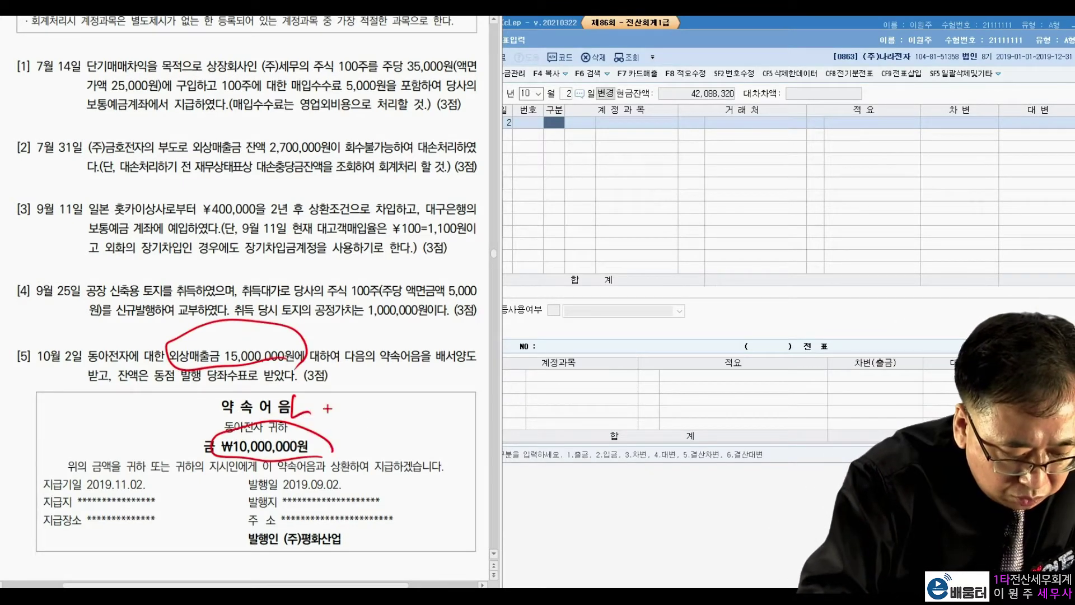
{"action": "left_click_drag", "start_coordinate": [136, 397], "coordinate": [142, 360]}
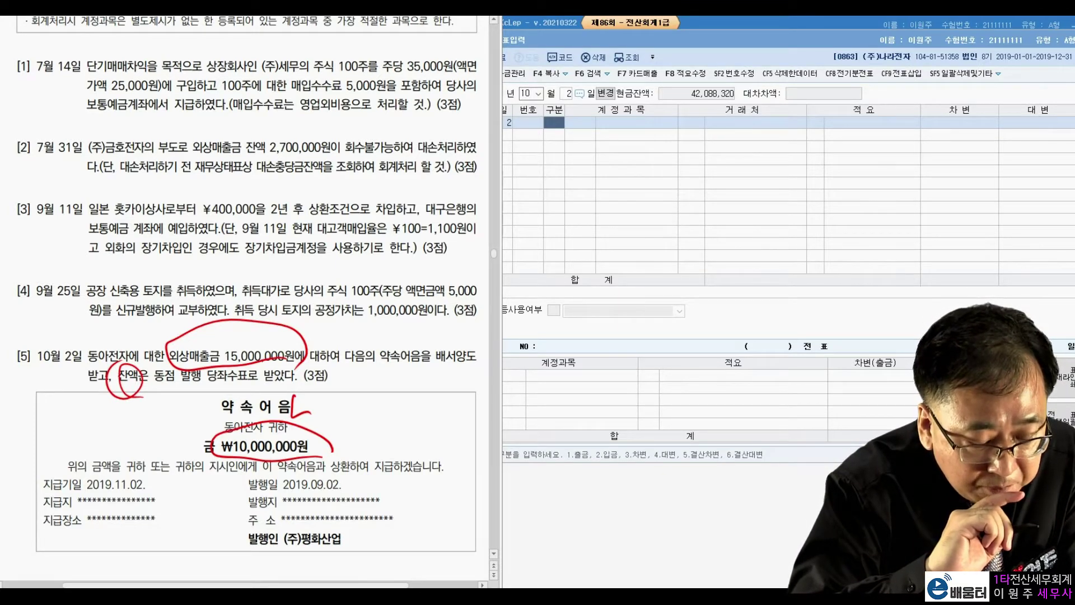
{"action": "left_click_drag", "start_coordinate": [157, 387], "coordinate": [170, 384]}
{"action": "left_click_drag", "start_coordinate": [90, 361], "coordinate": [109, 339]}
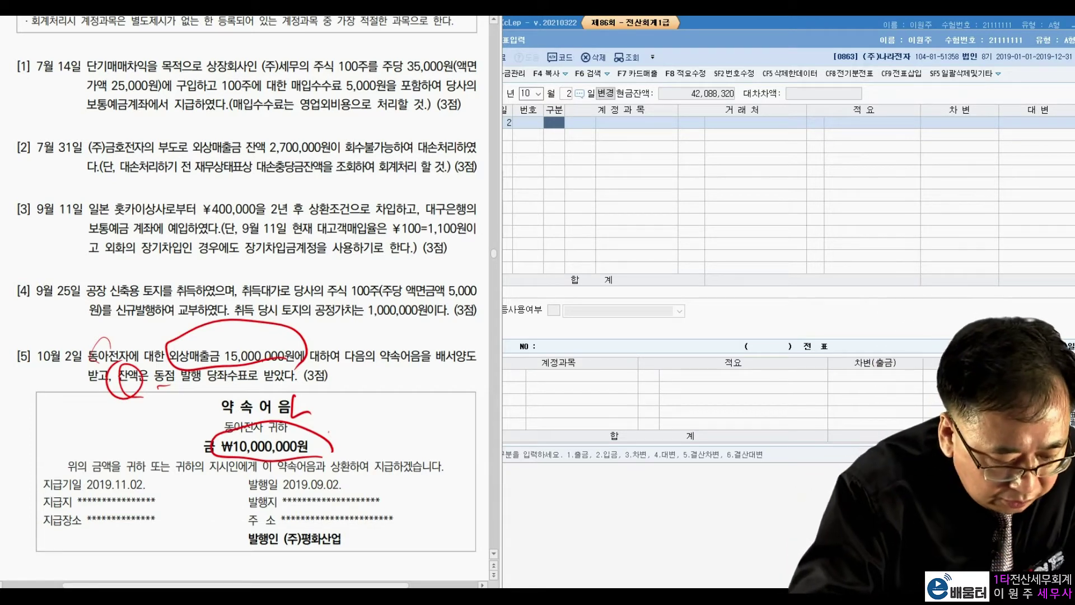
{"action": "mouse_move", "coordinate": [345, 551]}
{"action": "left_mouse_down"}
{"action": "mouse_move", "coordinate": [291, 521]}
{"action": "mouse_move", "coordinate": [313, 565]}
{"action": "mouse_move", "coordinate": [336, 551]}
{"action": "mouse_move", "coordinate": [324, 557]}
{"action": "left_mouse_up"}
{"action": "left_click", "coordinate": [381, 545]}
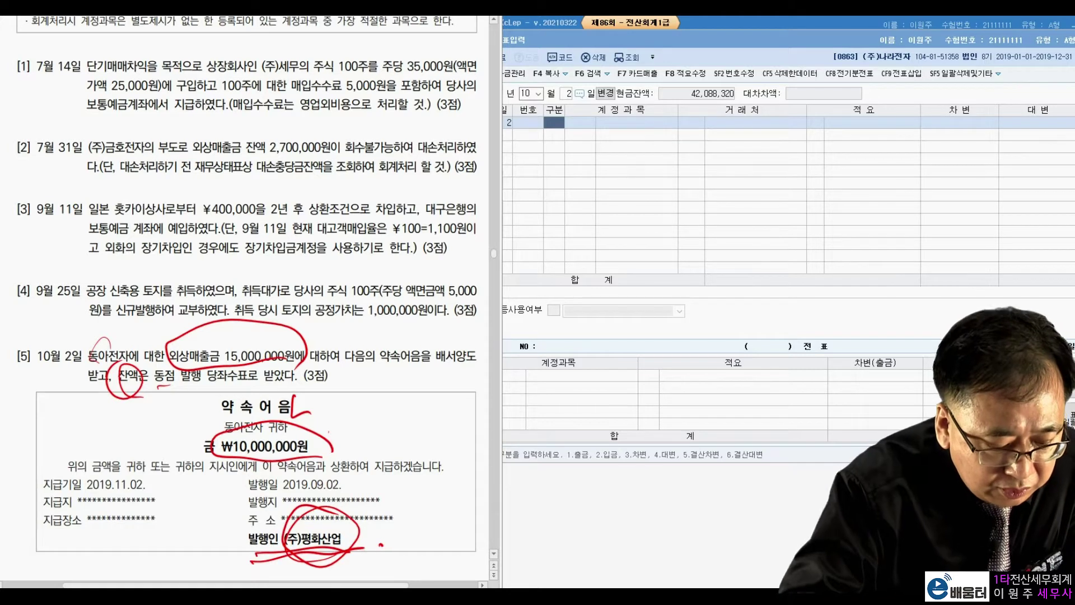
{"action": "left_click_drag", "start_coordinate": [329, 427], "coordinate": [331, 463]}
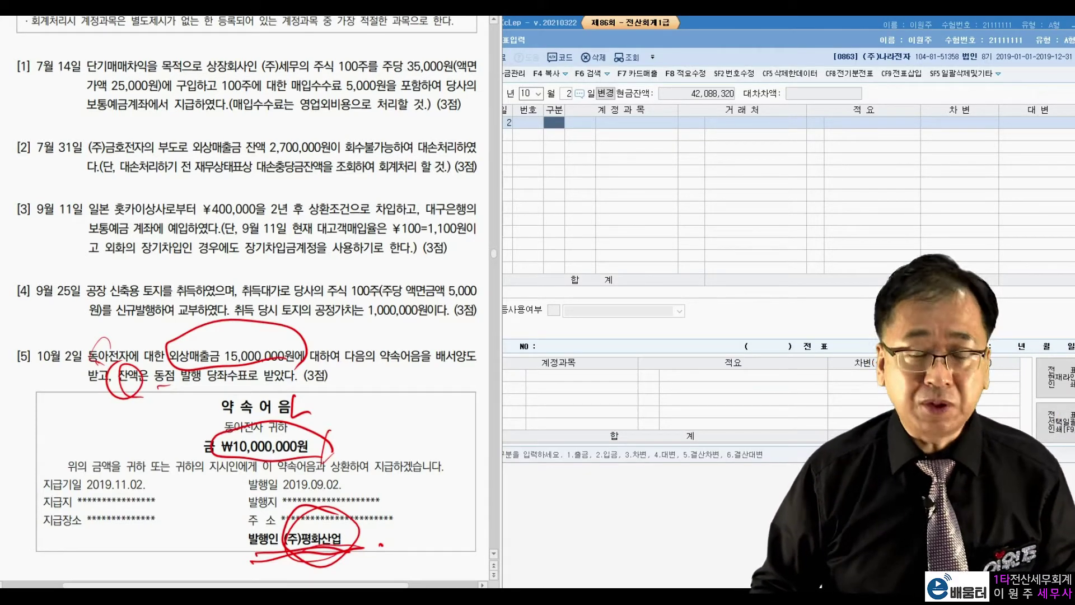
{"action": "key", "text": "Escape"}
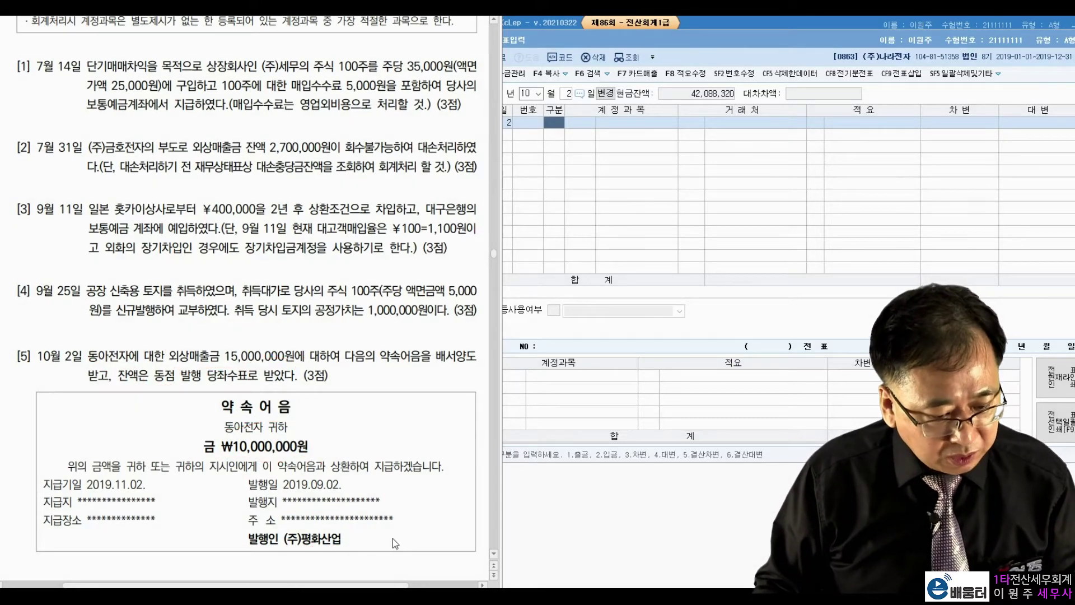
{"action": "left_click", "coordinate": [558, 131]}
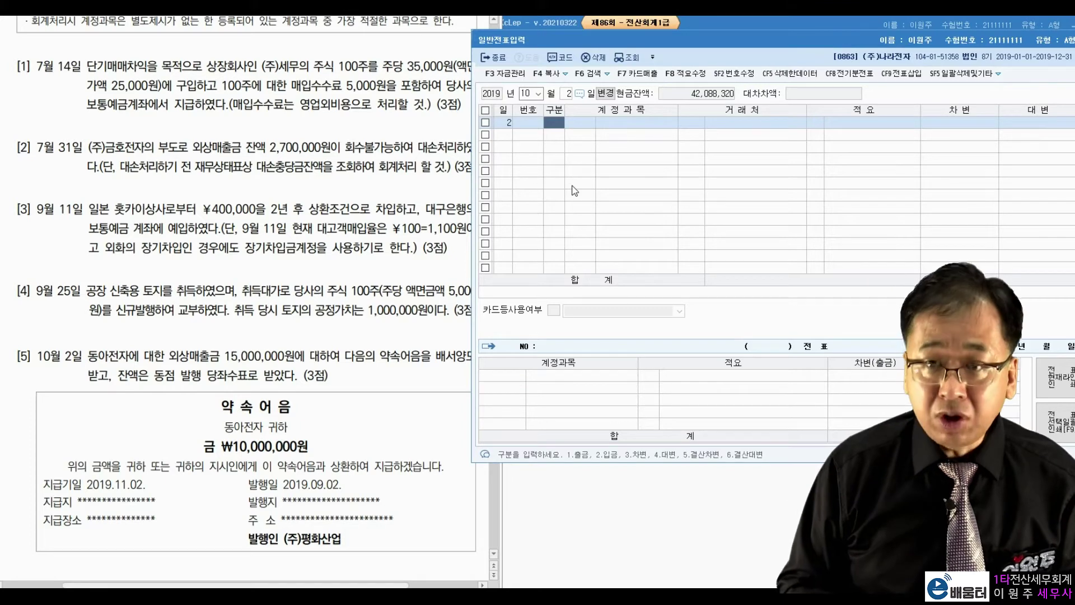
Clear the stray account entry and debit 0101 현금 for 5,000,000
{"action": "type", "text": "10"}
{"action": "key", "text": "BackSpace"}
{"action": "key", "text": "Left"}
{"action": "key", "text": "Left"}
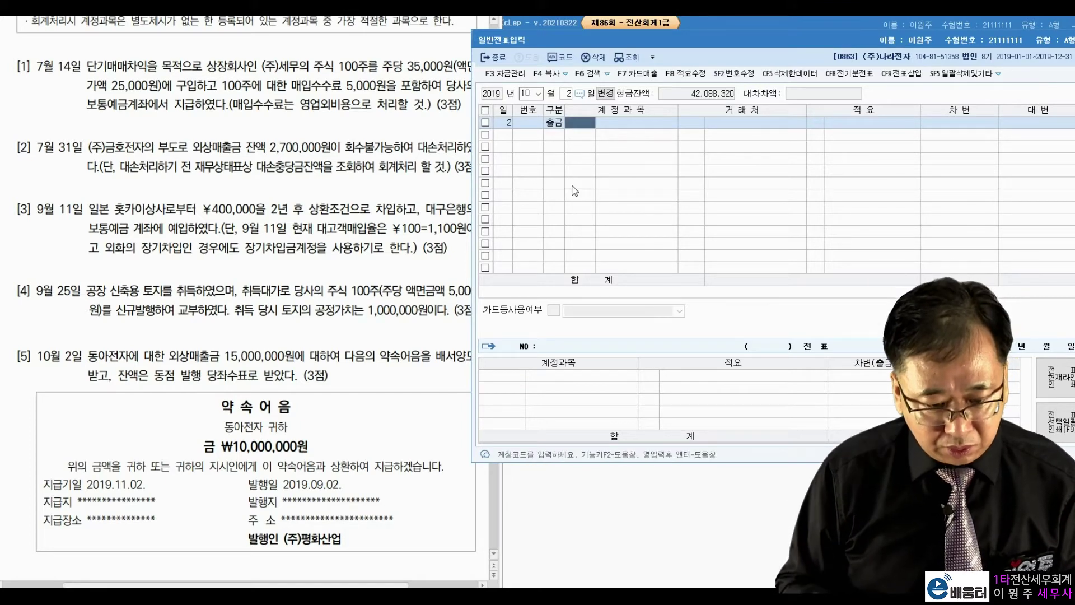
{"action": "type", "text": "3101"}
{"action": "key", "text": "Return"}
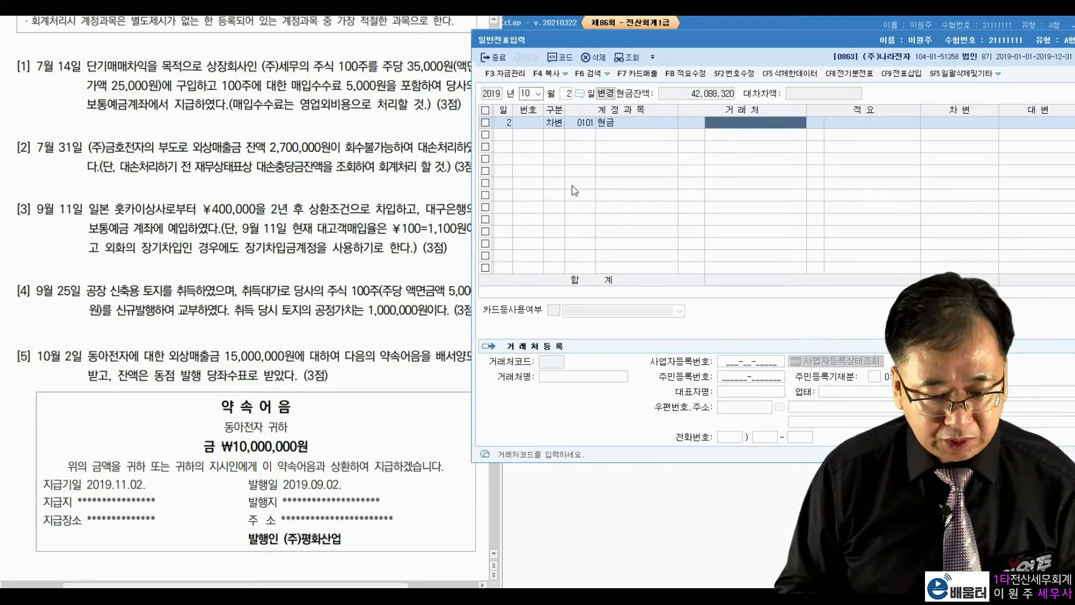
{"action": "key", "text": "Return"}
{"action": "key", "text": "Return"}
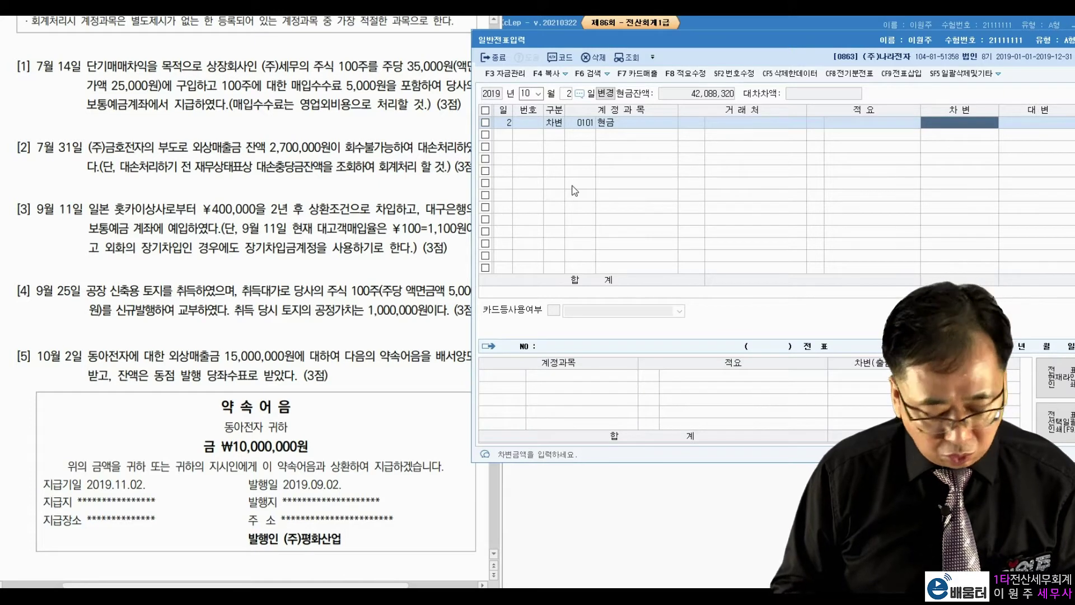
{"action": "type", "text": "5000000"}
{"action": "key", "text": "Return"}
Debit 0110 받을어음 10,000,000 with (주)평화산업 as the customer
{"action": "type", "text": "3"}
{"action": "type", "text": "110"}
{"action": "key", "text": "Return"}
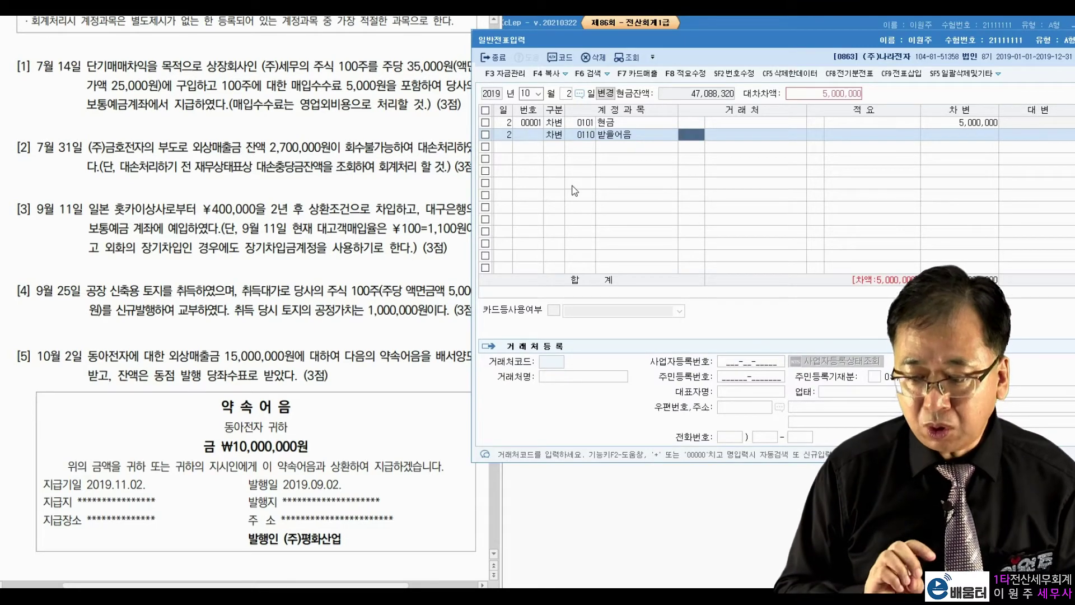
{"action": "type", "text": "평화"}
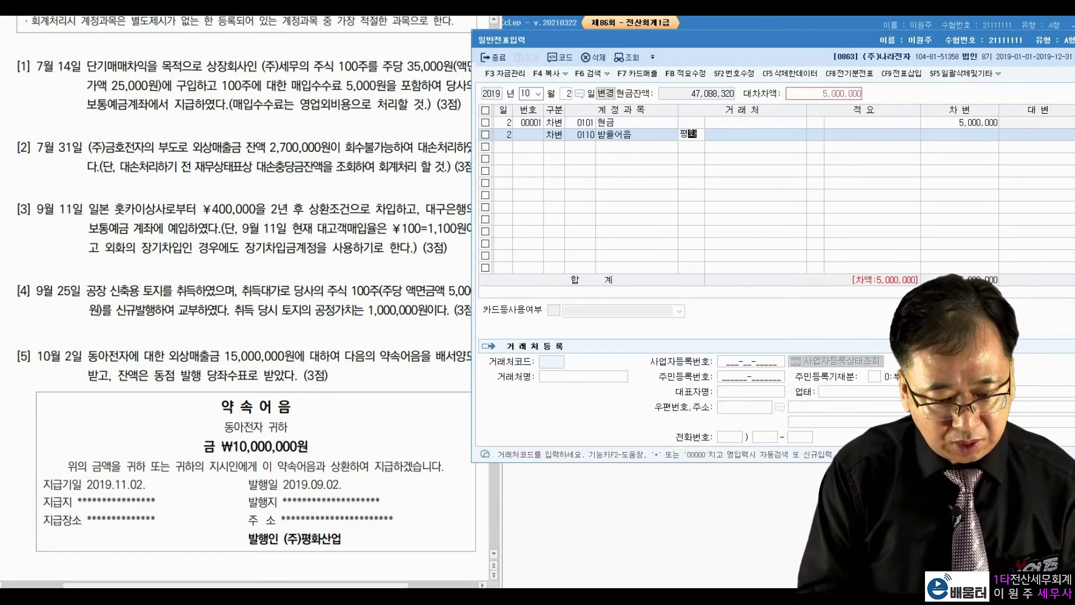
{"action": "key", "text": "Return"}
{"action": "key", "text": "Return"}
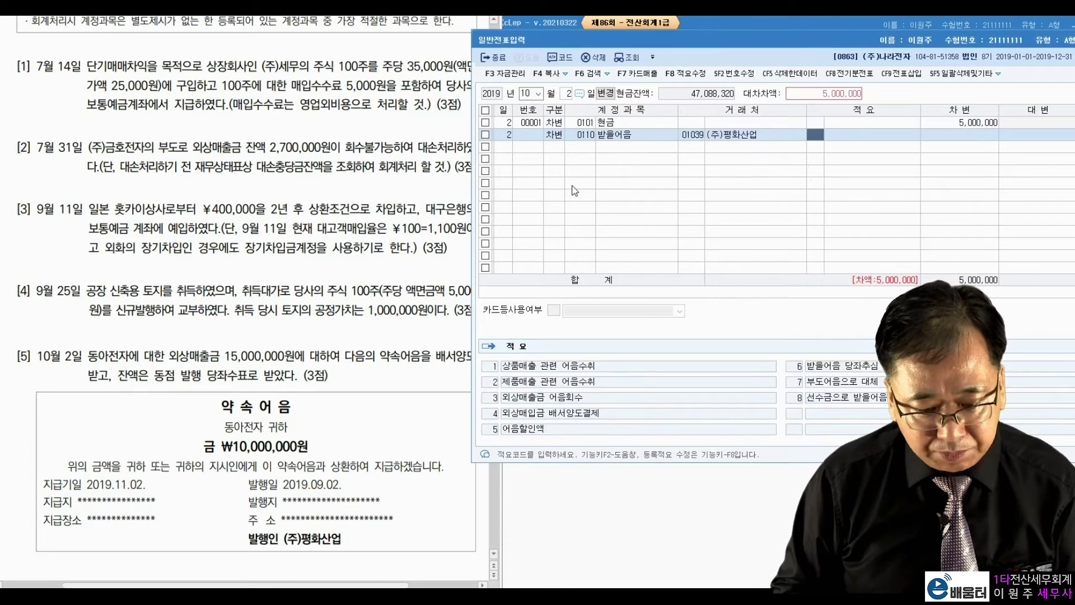
{"action": "key", "text": "Return"}
{"action": "type", "text": "10++"}
{"action": "key", "text": "Return"}
{"action": "type", "text": "4"}
{"action": "key", "text": "Return"}
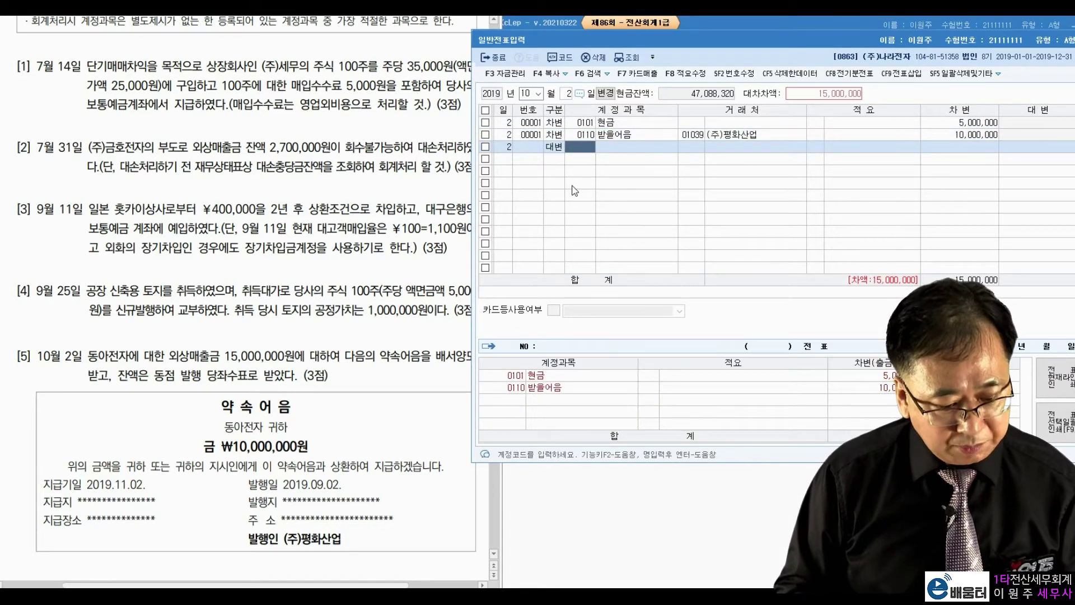
Credit 0108 외상매출금 15,000,000 to customer 동아전자
{"action": "type", "text": "108"}
{"action": "key", "text": "Return"}
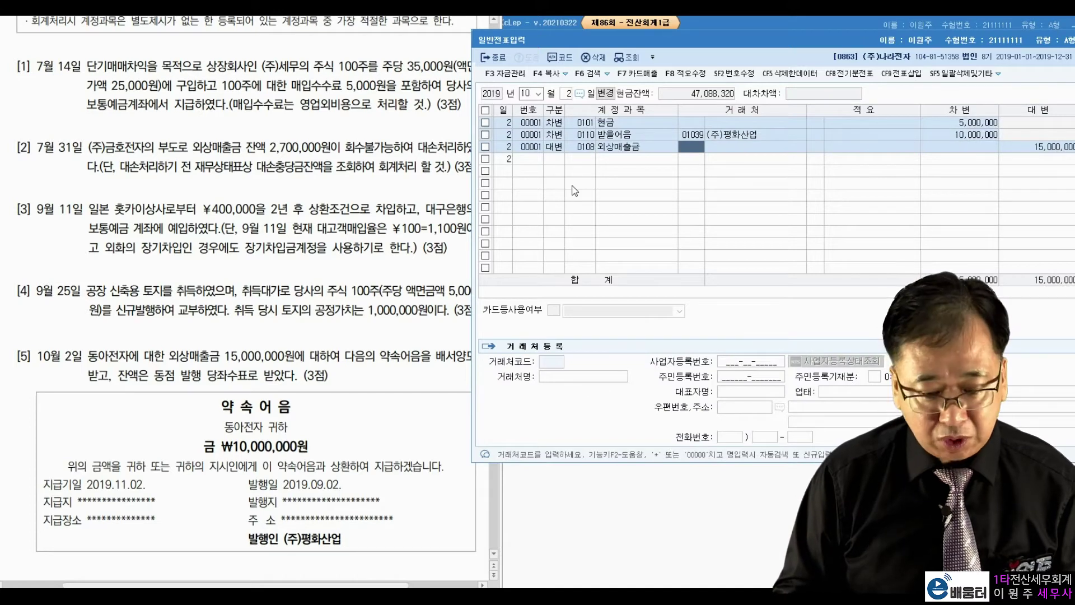
{"action": "type", "text": "동아"}
{"action": "key", "text": "Return"}
{"action": "key", "text": "Return"}
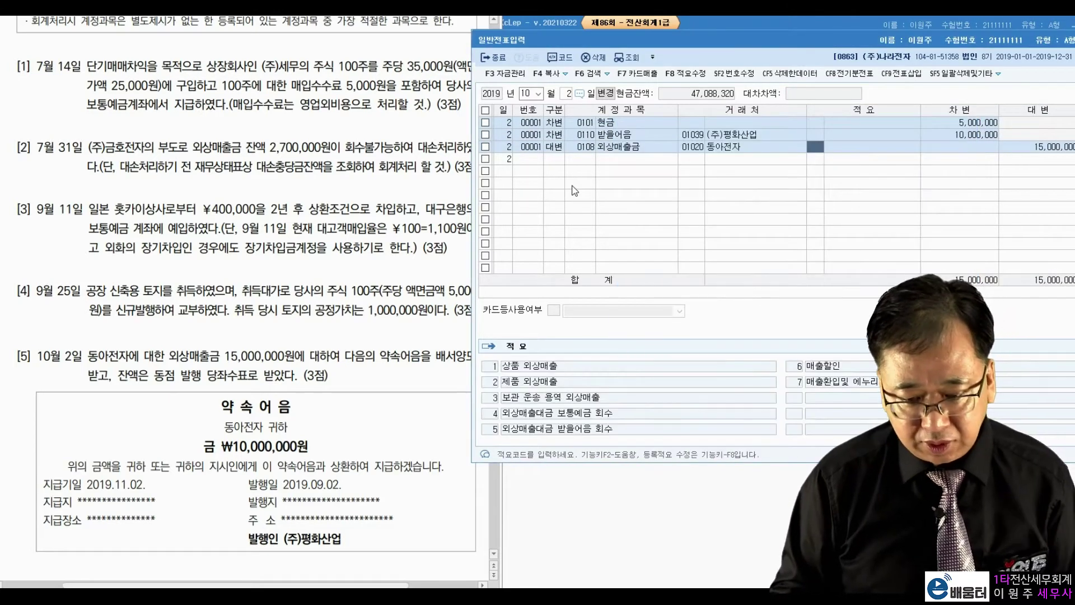
{"action": "key", "text": "Return"}
{"action": "key", "text": "Return"}
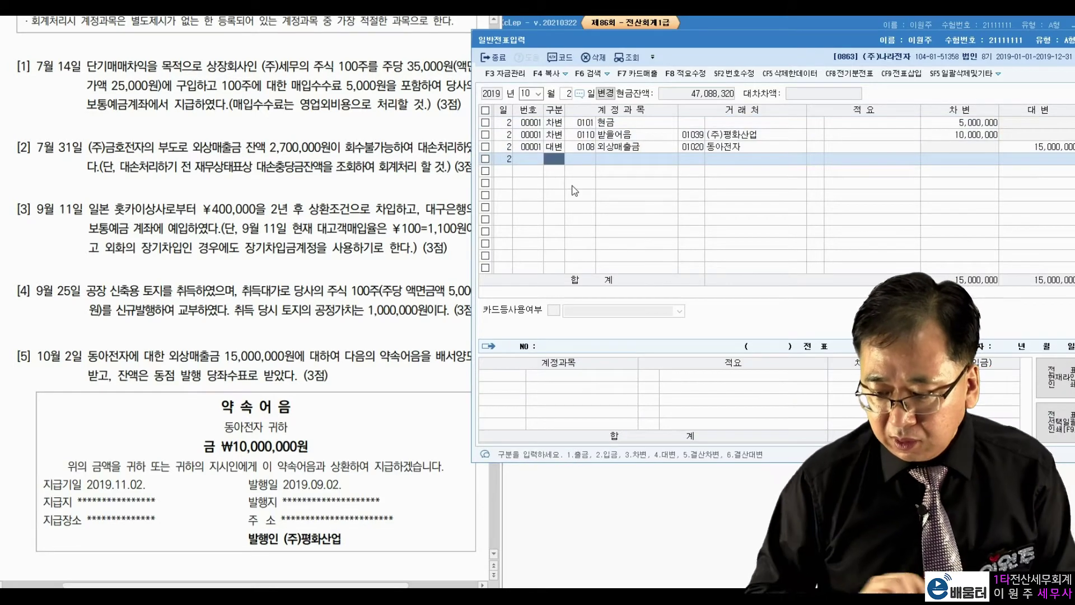
Check the next exam problem, then move the voucher date to November 14
{"action": "left_click", "coordinate": [391, 312]}
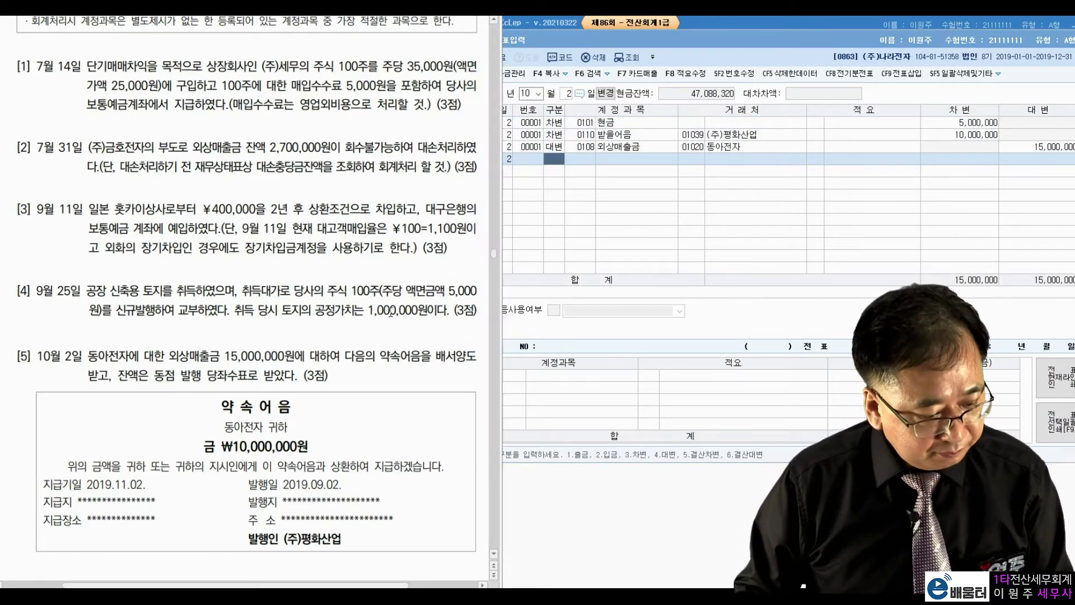
{"action": "scroll", "coordinate": [391, 311], "scroll_direction": "down", "scroll_amount": 9}
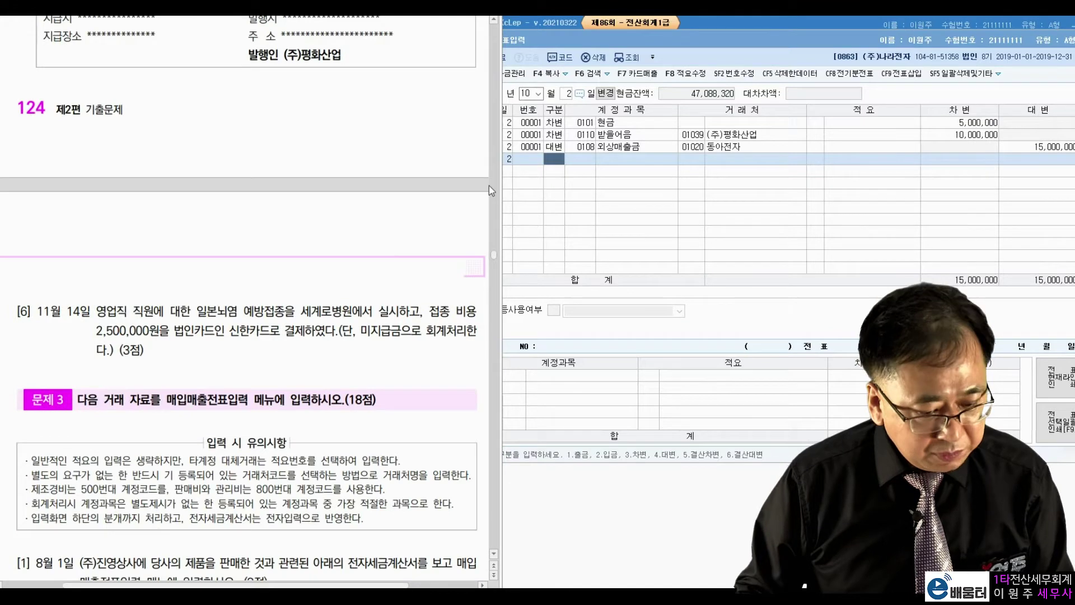
{"action": "left_click", "coordinate": [532, 93]}
{"action": "left_click", "coordinate": [527, 93]}
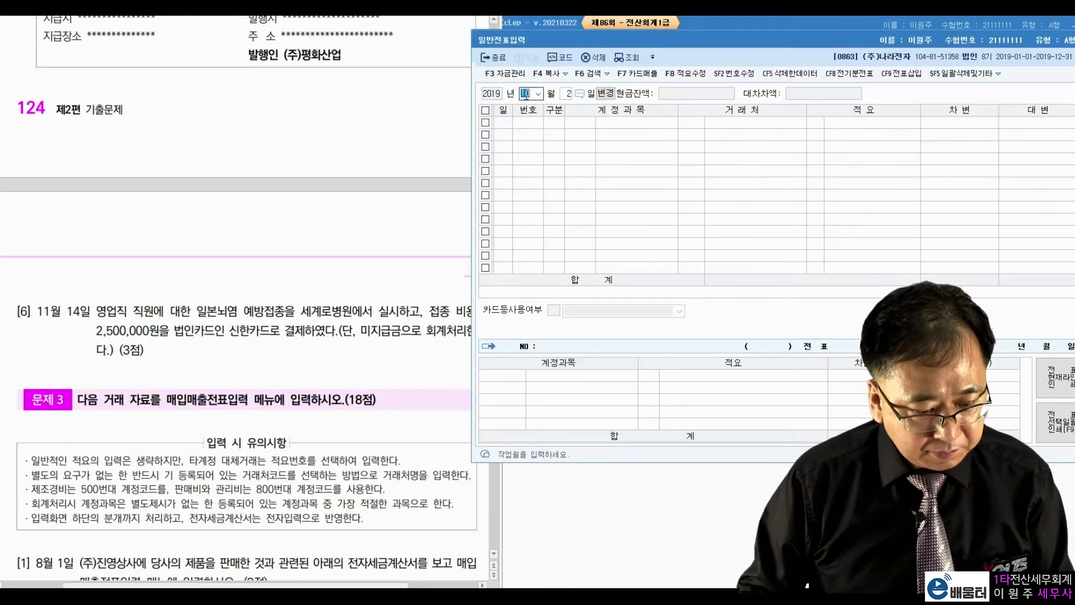
{"action": "type", "text": "11"}
{"action": "key", "text": "Return"}
{"action": "type", "text": "14"}
{"action": "key", "text": "Return"}
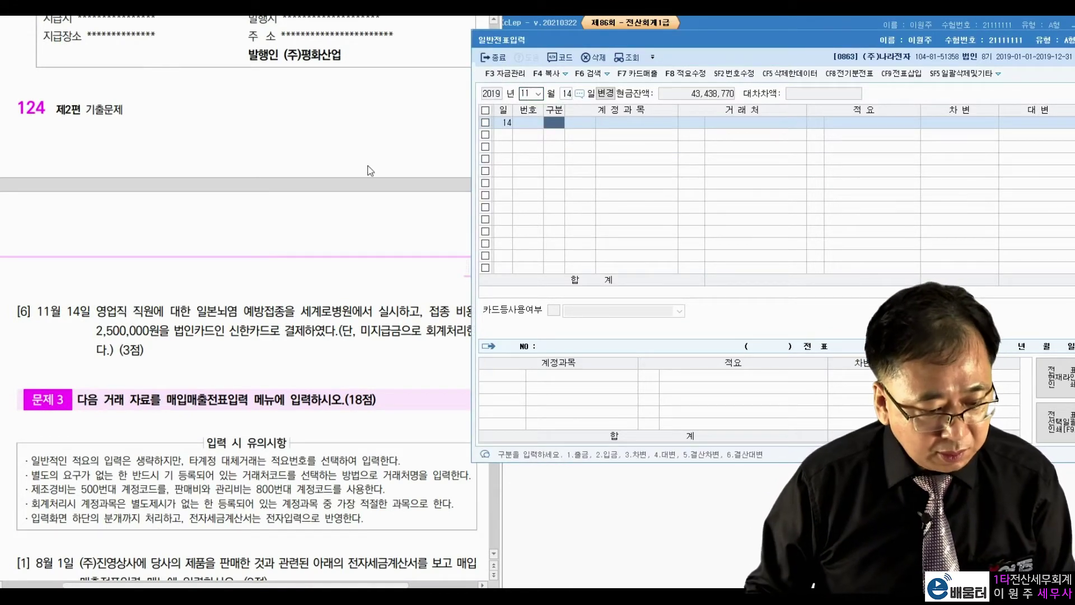
{"action": "left_click", "coordinate": [269, 263]}
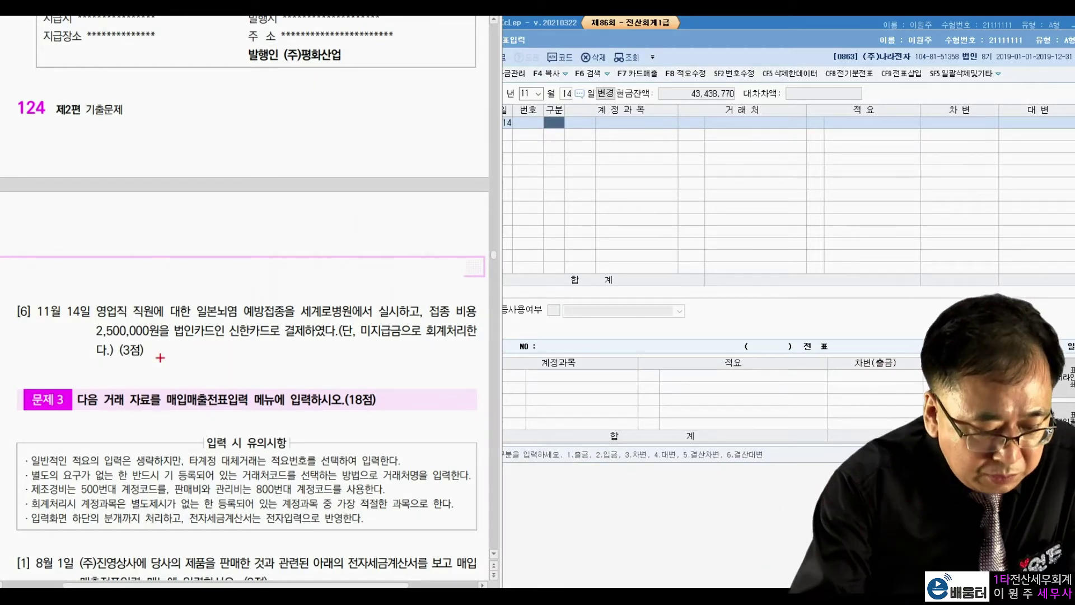
{"action": "left_click_drag", "start_coordinate": [302, 302], "coordinate": [302, 304]}
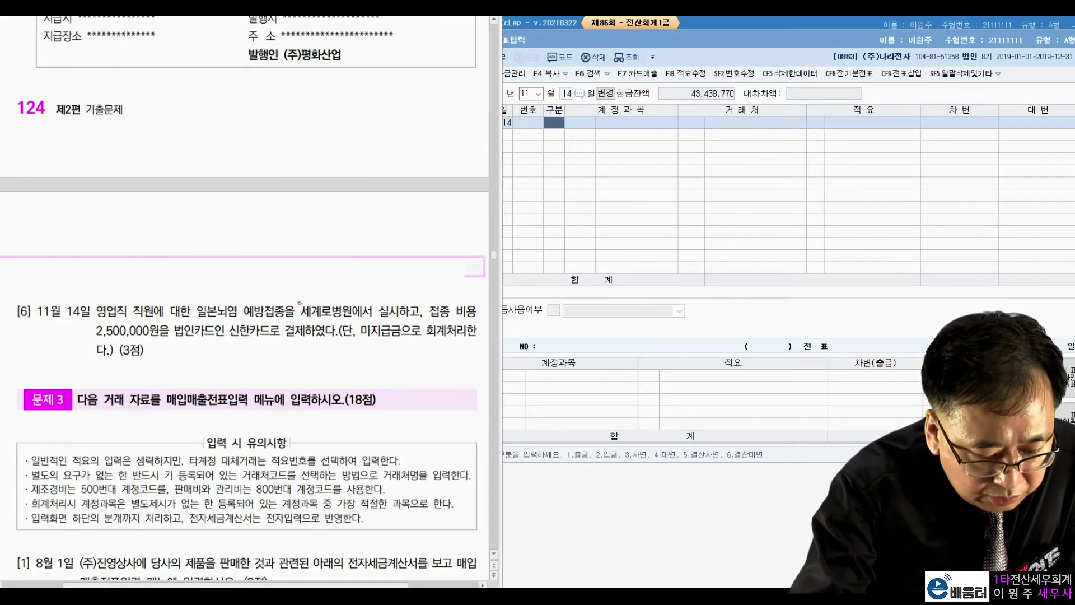
{"action": "mouse_move", "coordinate": [160, 336]}
{"action": "left_mouse_down"}
{"action": "mouse_move", "coordinate": [91, 339]}
{"action": "mouse_move", "coordinate": [167, 332]}
{"action": "mouse_move", "coordinate": [337, 353]}
{"action": "left_mouse_up"}
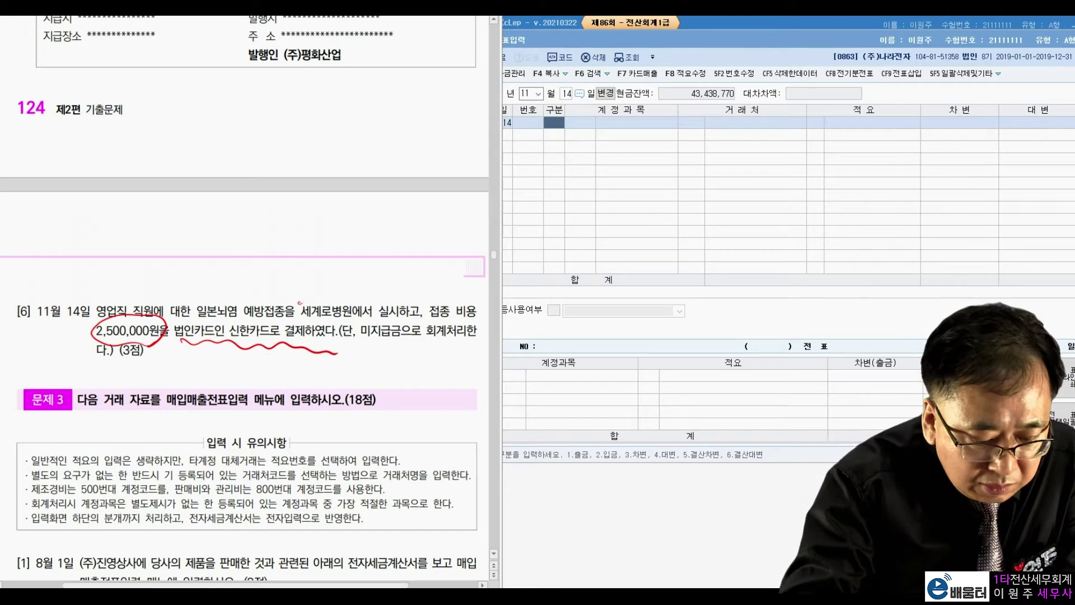
{"action": "mouse_move", "coordinate": [402, 349]}
{"action": "left_mouse_down"}
{"action": "mouse_move", "coordinate": [379, 351]}
{"action": "mouse_move", "coordinate": [395, 339]}
{"action": "mouse_move", "coordinate": [459, 339]}
{"action": "left_mouse_up"}
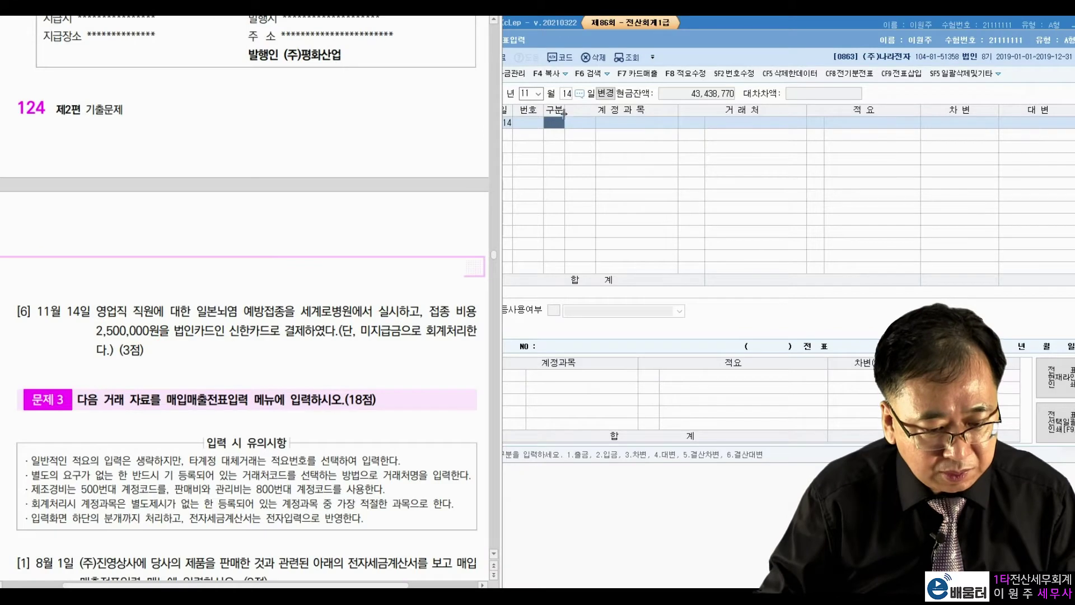
Debit 0811 복리후생비 2,500,000 and credit 0253 미지급금 2,500,000 to 신한카드
{"action": "left_click", "coordinate": [539, 132]}
{"action": "type", "text": "3"}
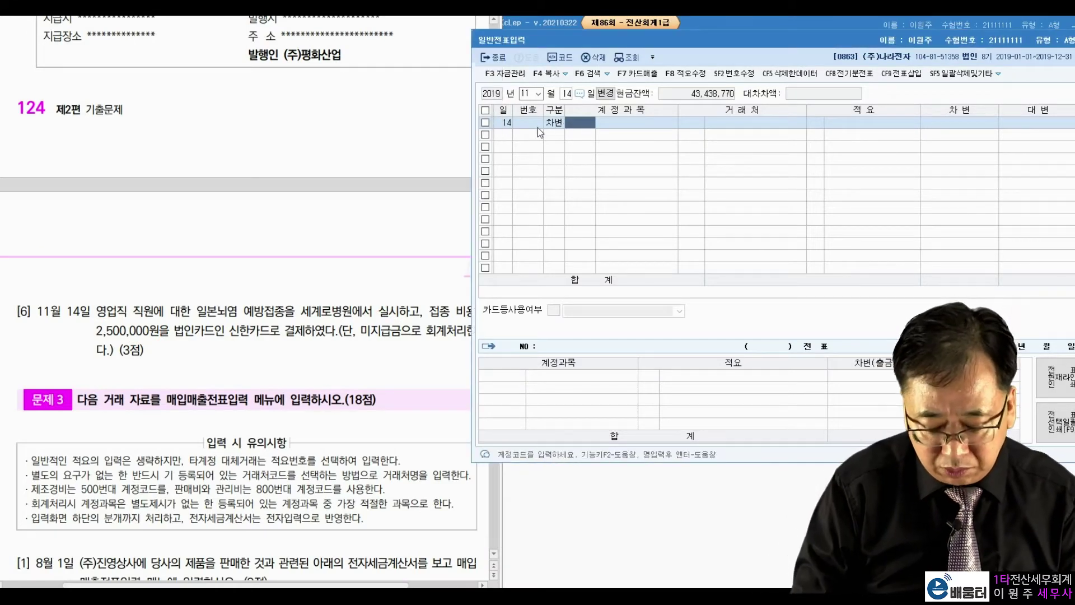
{"action": "type", "text": "811"}
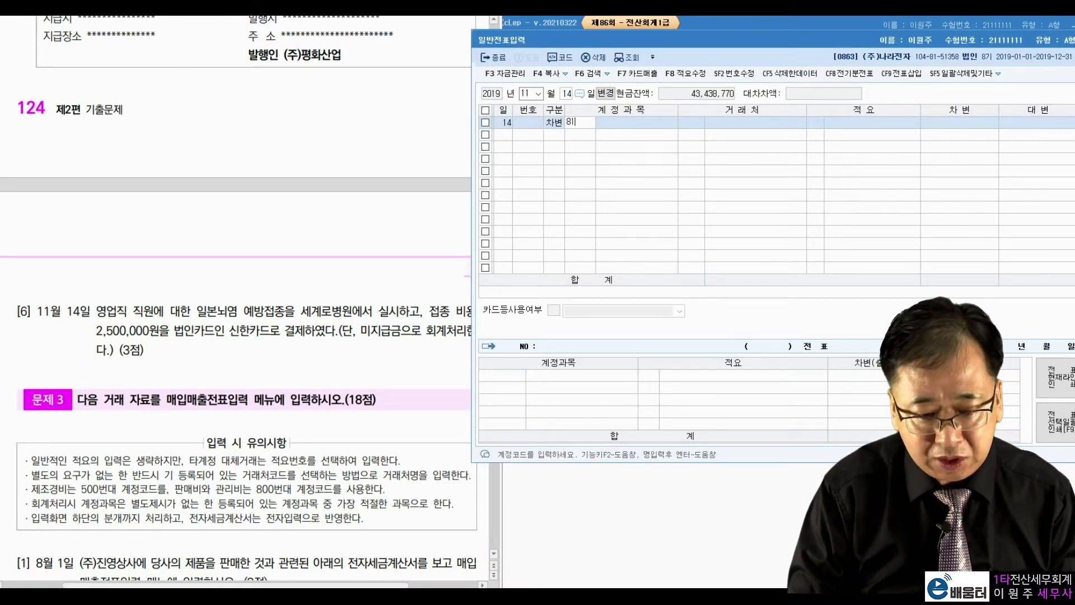
{"action": "key", "text": "Return"}
{"action": "key", "text": "Return"}
{"action": "key", "text": "Return"}
{"action": "key", "text": "Return"}
{"action": "key", "text": "Return"}
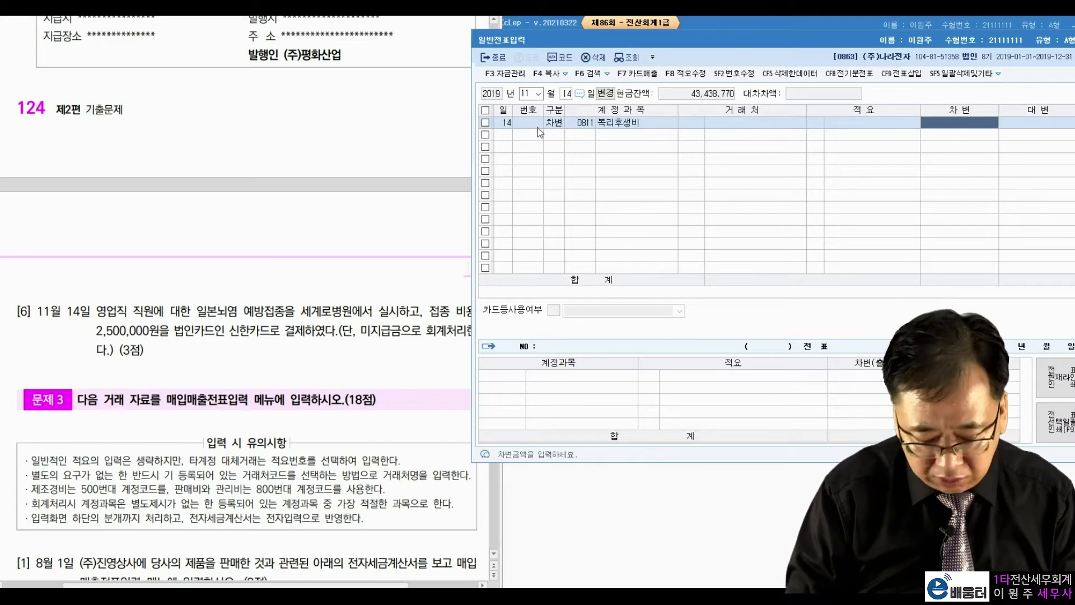
{"action": "type", "text": "2500000"}
{"action": "key", "text": "Return"}
{"action": "type", "text": "4"}
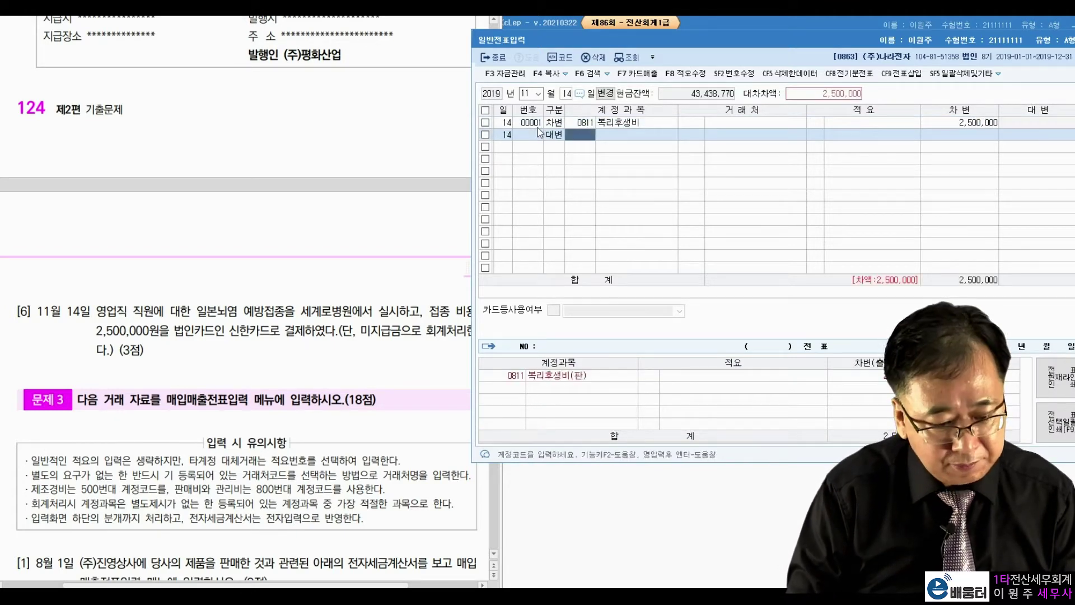
{"action": "type", "text": "미지급"}
{"action": "key", "text": "Return"}
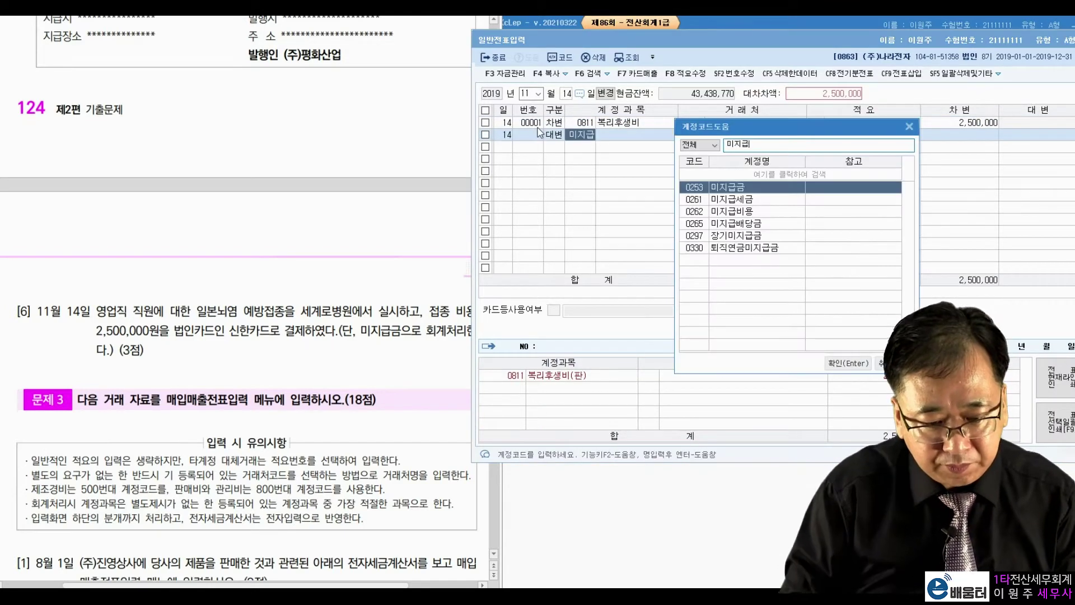
{"action": "key", "text": "Return"}
{"action": "type", "text": "신한"}
{"action": "key", "text": "Return"}
{"action": "key", "text": "Return"}
{"action": "key", "text": "Return"}
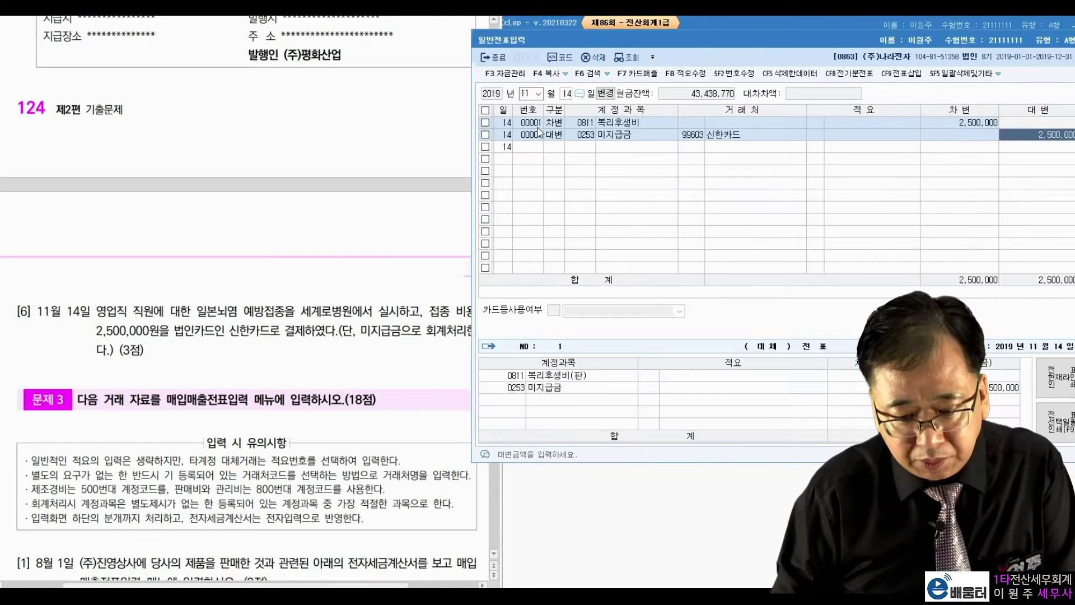
{"action": "key", "text": "Return"}
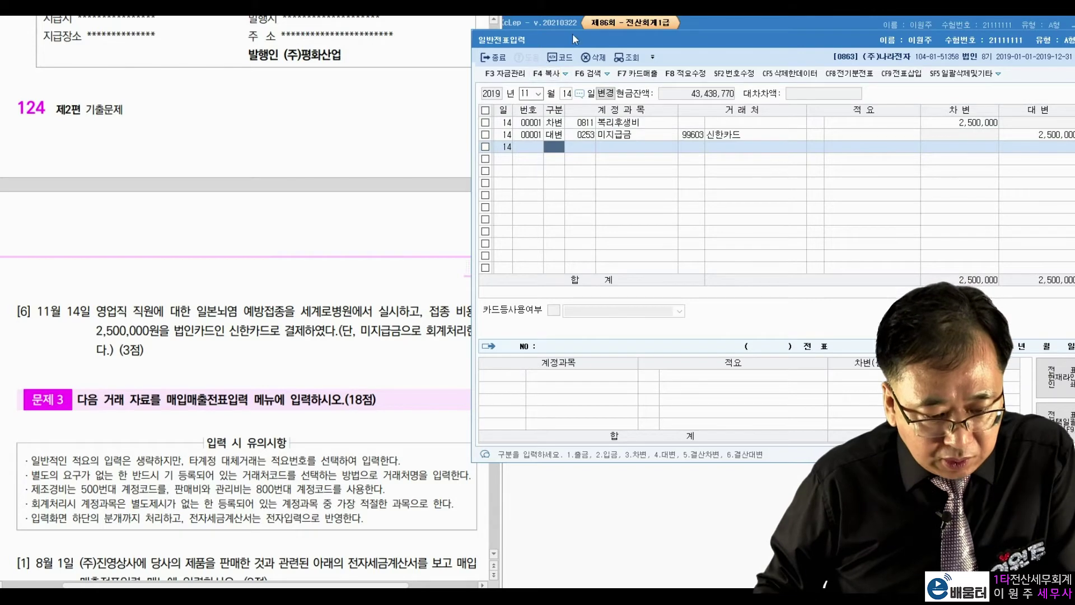
Scroll the exam PDF to 문제 3 [1] and open 매입매출전표입력 from the main menu
{"action": "left_click", "coordinate": [207, 216]}
{"action": "scroll", "coordinate": [207, 216], "scroll_direction": "down", "scroll_amount": 5}
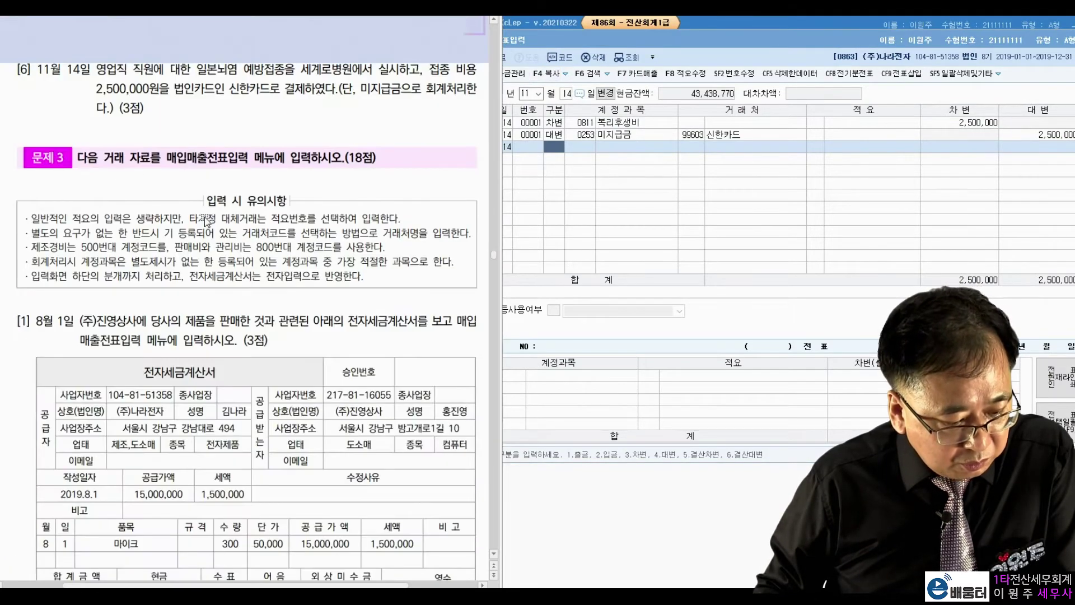
{"action": "scroll", "coordinate": [273, 201], "scroll_direction": "down", "scroll_amount": 5}
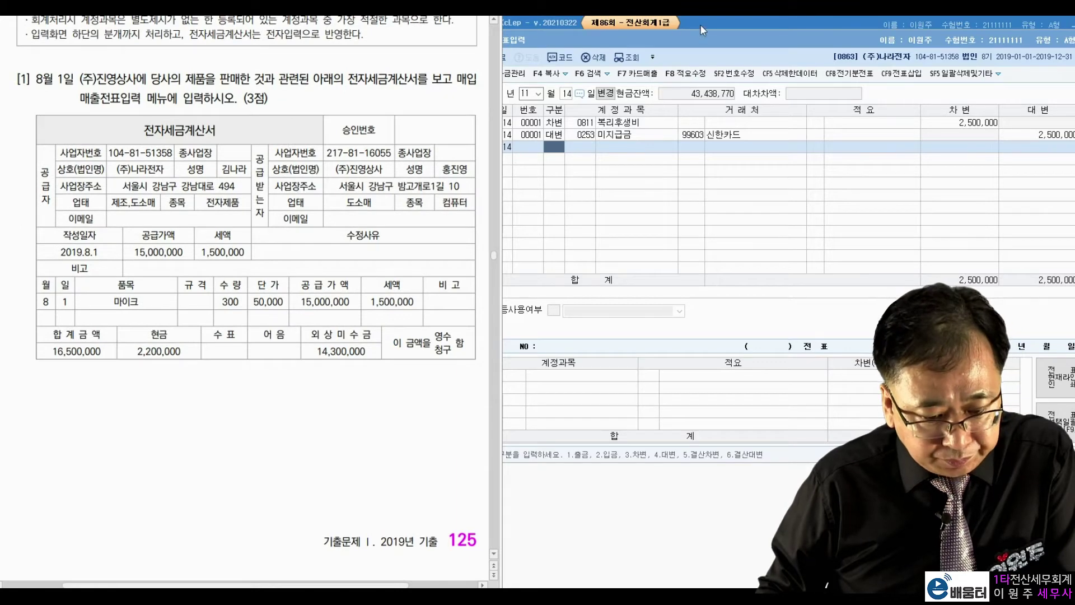
{"action": "left_click", "coordinate": [700, 26]}
{"action": "left_click", "coordinate": [557, 118]}
Set the entry date to August 1, then turn on red pen annotation in the exam PDF
{"action": "type", "text": "8"}
{"action": "key", "text": "Return"}
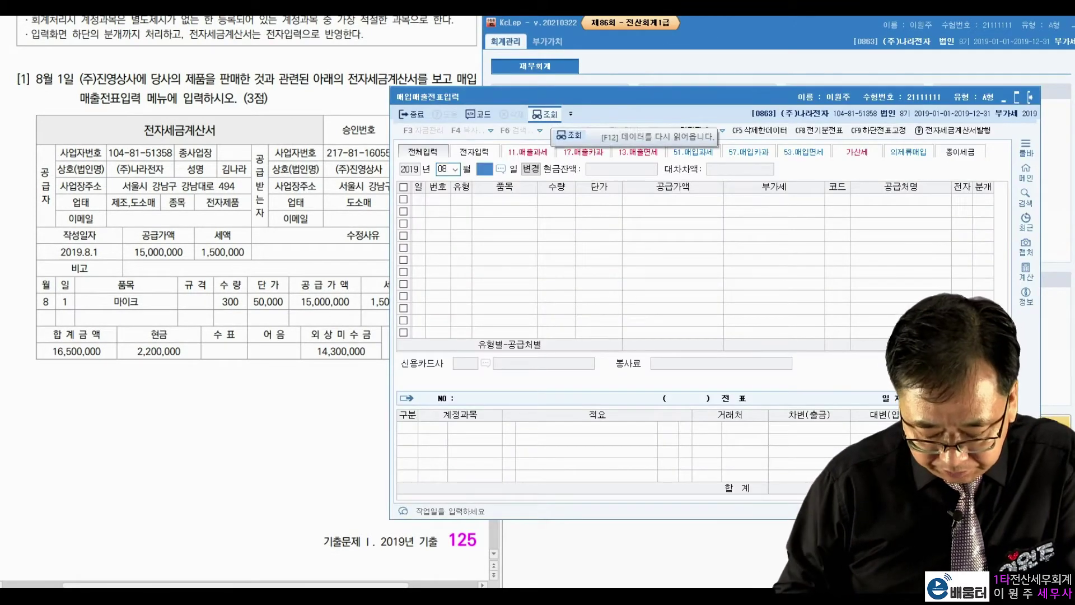
{"action": "type", "text": "1"}
{"action": "key", "text": "Return"}
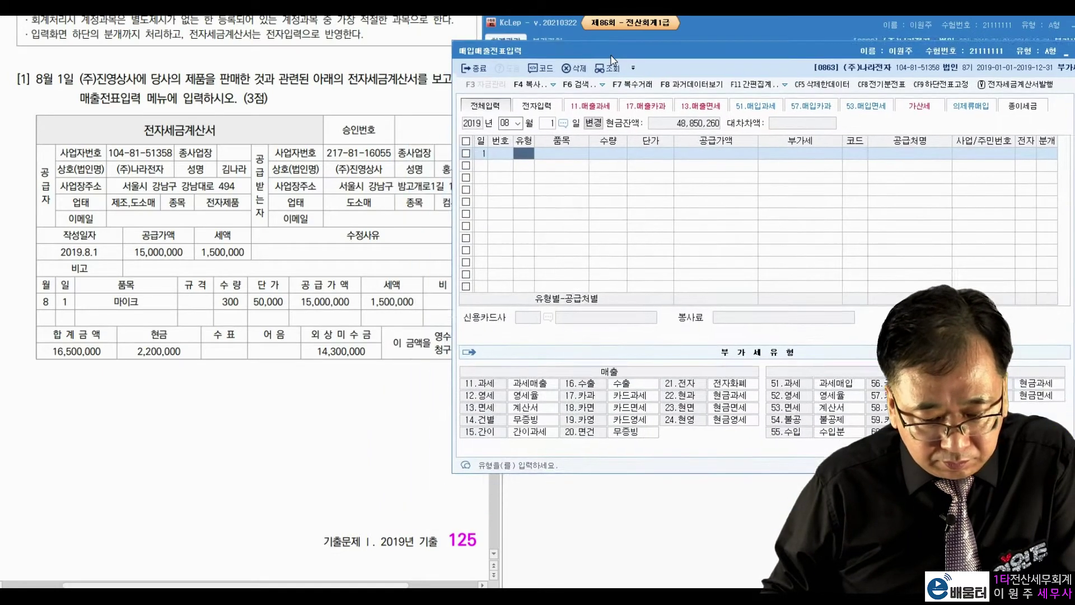
{"action": "left_click", "coordinate": [186, 132]}
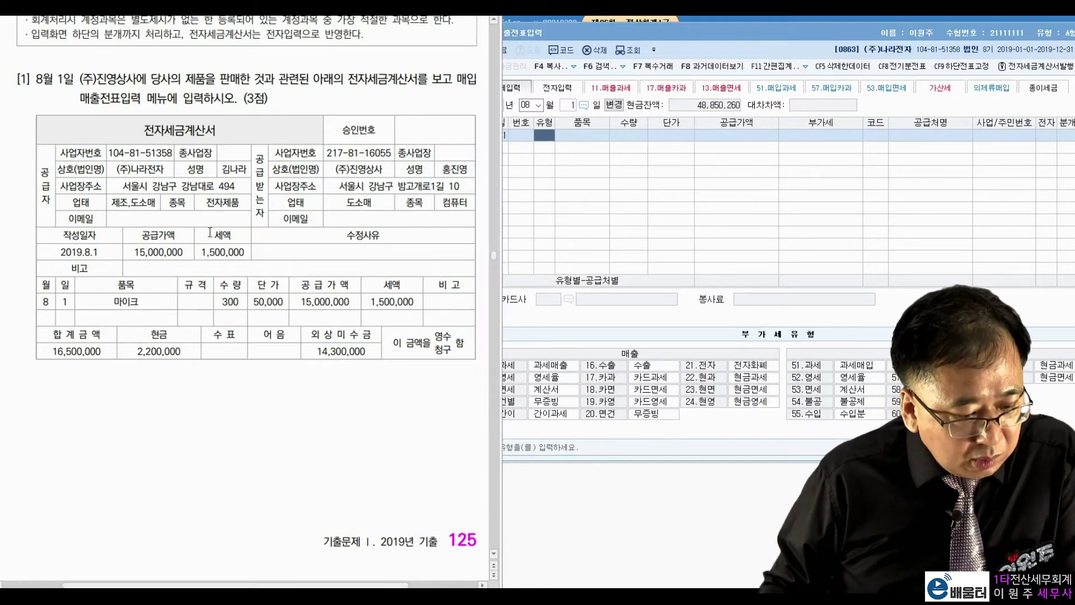
{"action": "key", "text": "ctrl+2"}
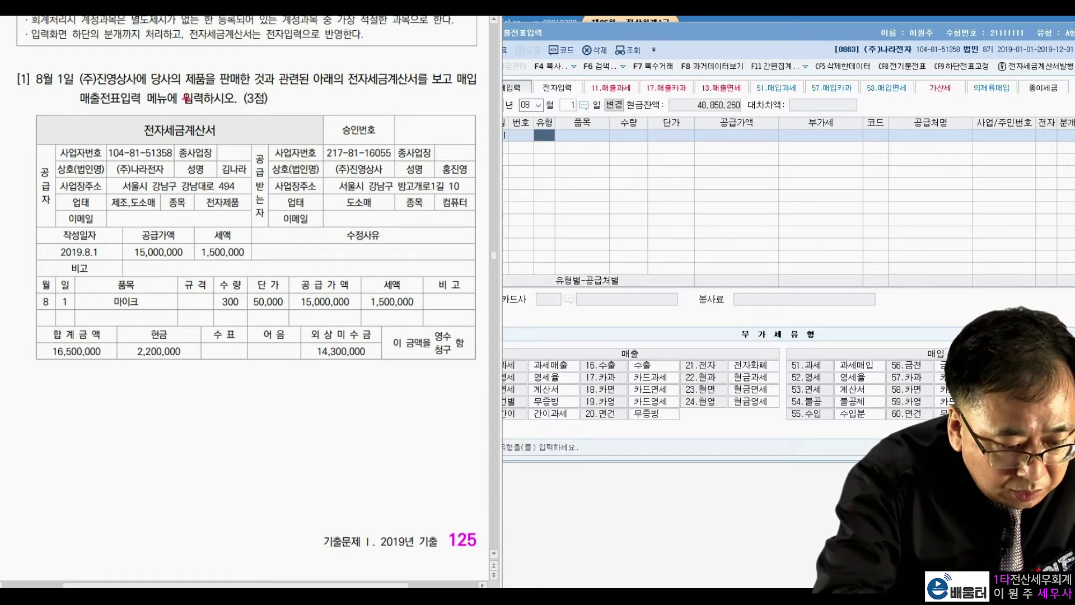
Mark 판매한, (주)진영상사, 15,000,000, 16,500,000, 2,200,000 and 14,300,000 on problem [1], then clear the marks
{"action": "mouse_move", "coordinate": [245, 80]}
{"action": "left_mouse_down"}
{"action": "mouse_move", "coordinate": [241, 91]}
{"action": "mouse_move", "coordinate": [246, 66]}
{"action": "mouse_move", "coordinate": [219, 63]}
{"action": "left_mouse_up"}
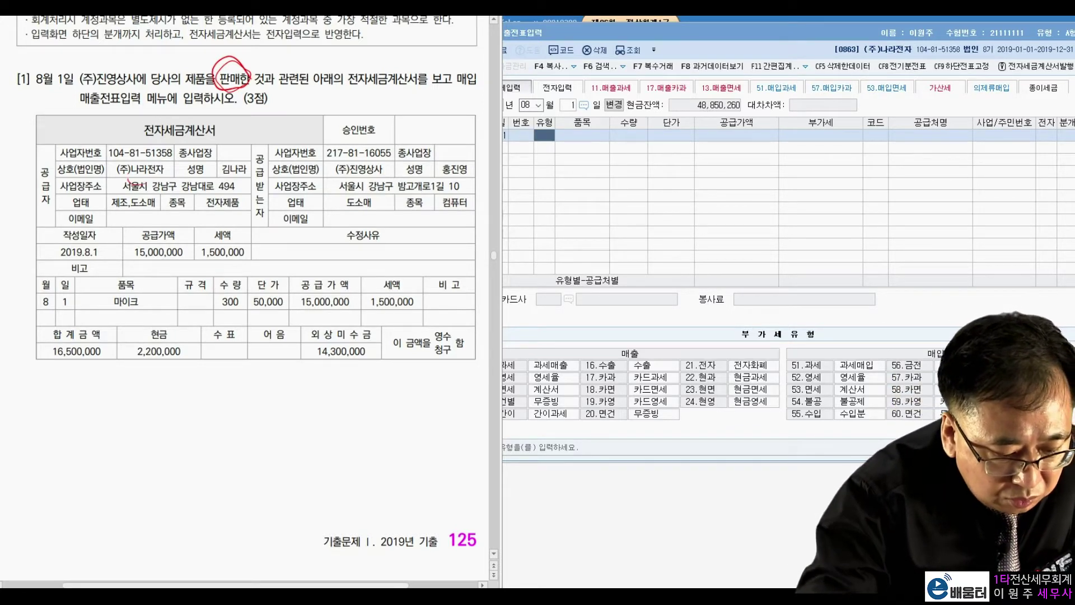
{"action": "mouse_move", "coordinate": [387, 164]}
{"action": "left_mouse_down"}
{"action": "mouse_move", "coordinate": [344, 163]}
{"action": "mouse_move", "coordinate": [373, 184]}
{"action": "mouse_move", "coordinate": [386, 164]}
{"action": "left_mouse_up"}
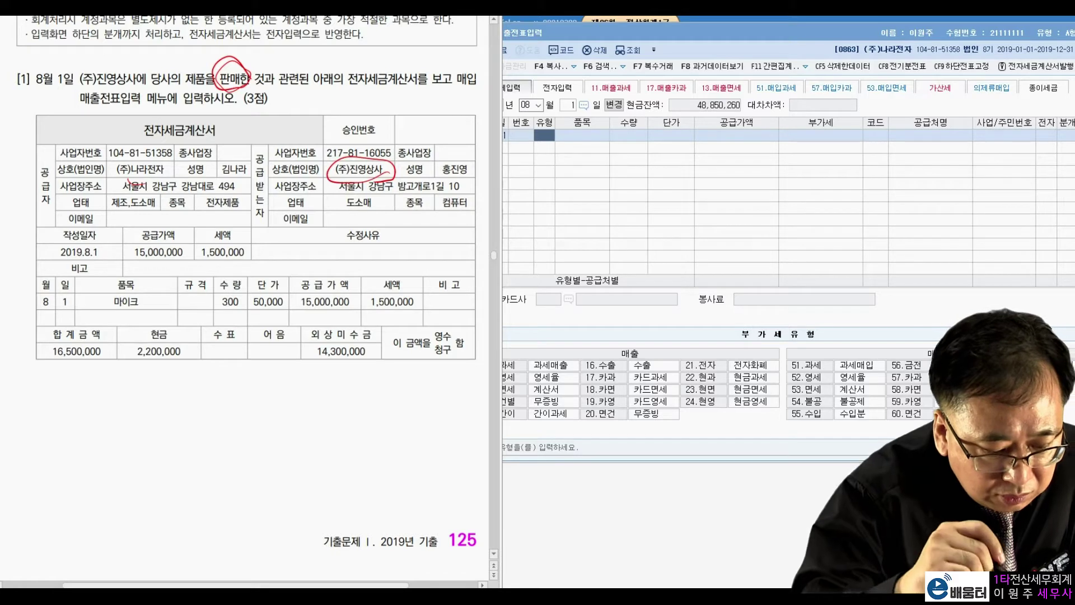
{"action": "mouse_move", "coordinate": [178, 255]}
{"action": "left_mouse_down"}
{"action": "mouse_move", "coordinate": [191, 229]}
{"action": "mouse_move", "coordinate": [181, 273]}
{"action": "left_mouse_up"}
{"action": "left_click_drag", "start_coordinate": [242, 232], "coordinate": [262, 229]}
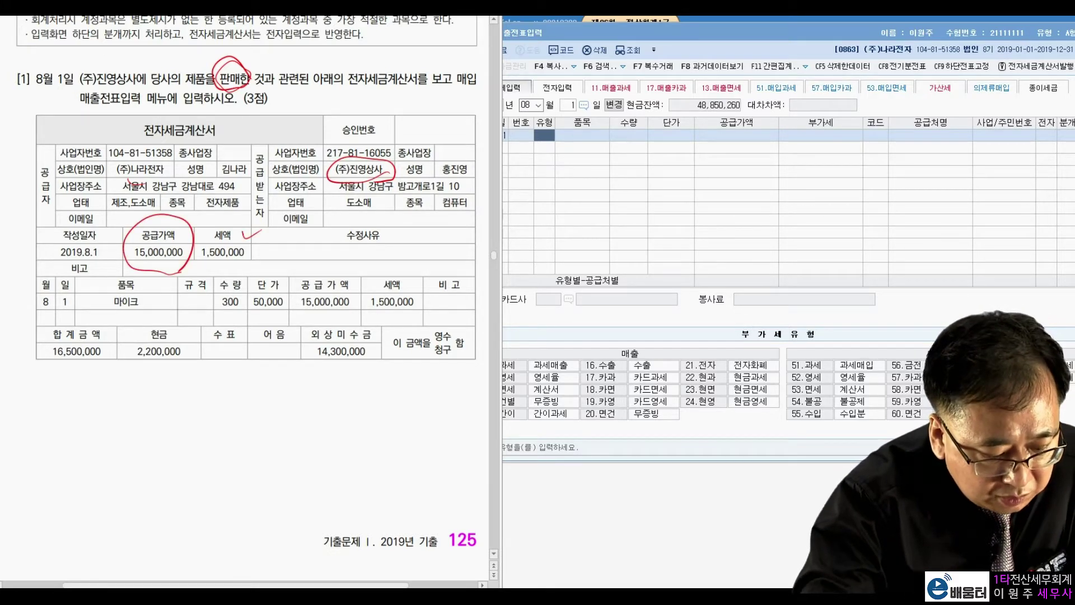
{"action": "mouse_move", "coordinate": [87, 353]}
{"action": "left_mouse_down"}
{"action": "mouse_move", "coordinate": [53, 318]}
{"action": "mouse_move", "coordinate": [84, 367]}
{"action": "left_mouse_up"}
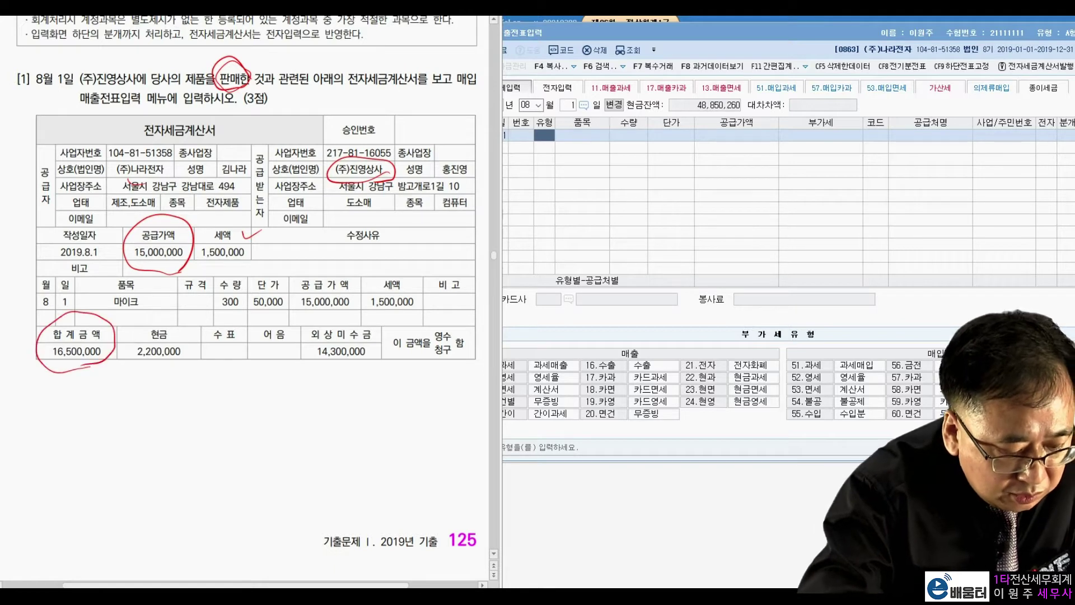
{"action": "mouse_move", "coordinate": [124, 253]}
{"action": "left_mouse_down"}
{"action": "mouse_move", "coordinate": [81, 309]}
{"action": "mouse_move", "coordinate": [104, 277]}
{"action": "left_mouse_up"}
{"action": "left_click_drag", "start_coordinate": [125, 364], "coordinate": [199, 365]}
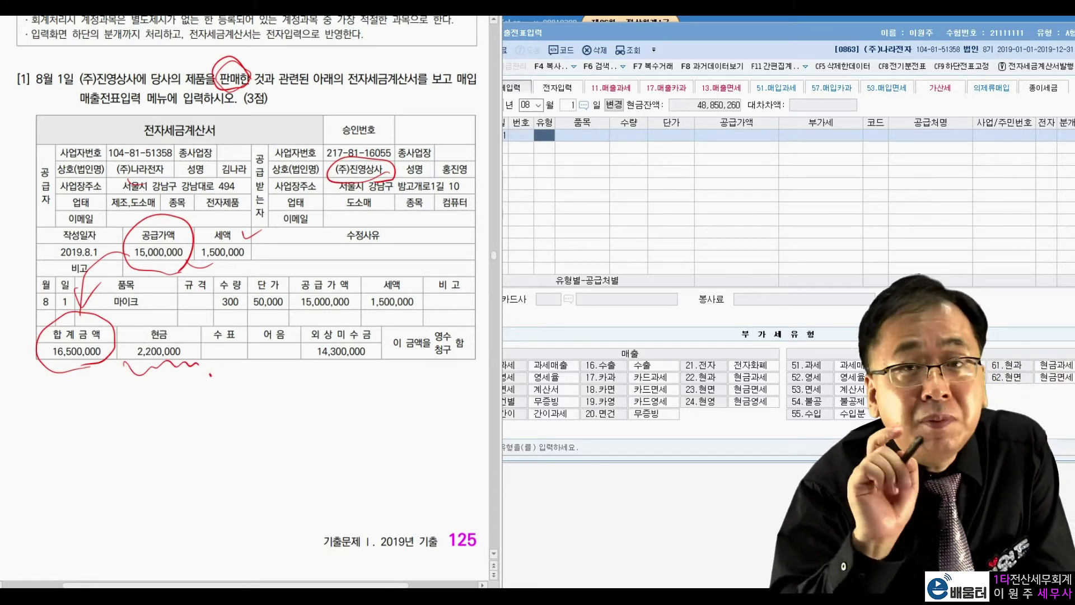
{"action": "mouse_move", "coordinate": [367, 374]}
{"action": "left_mouse_down"}
{"action": "mouse_move", "coordinate": [317, 376]}
{"action": "mouse_move", "coordinate": [389, 341]}
{"action": "mouse_move", "coordinate": [383, 383]}
{"action": "left_mouse_up"}
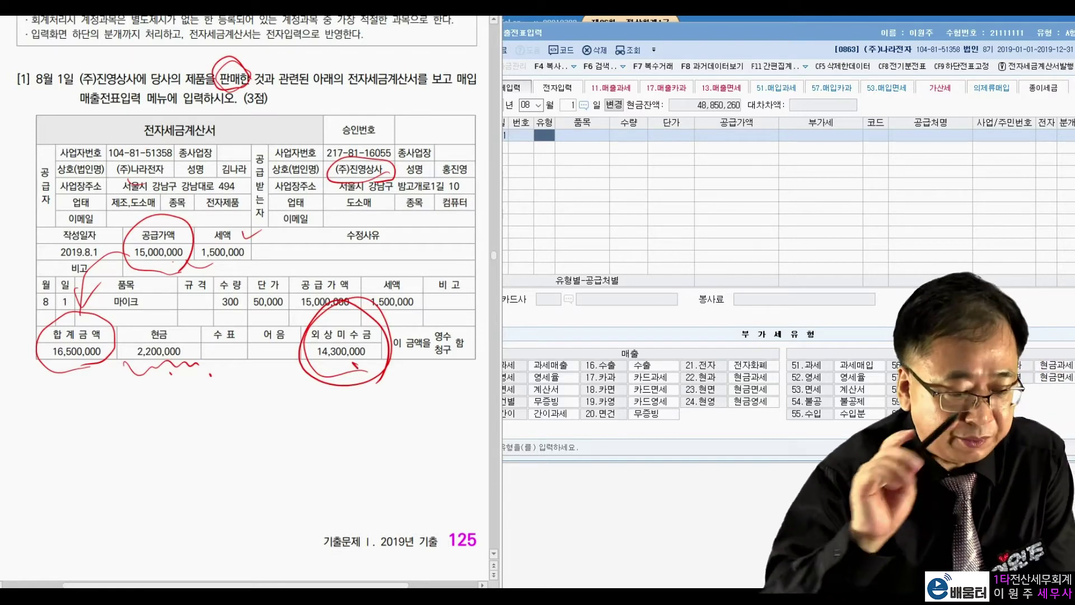
{"action": "key", "text": "Escape"}
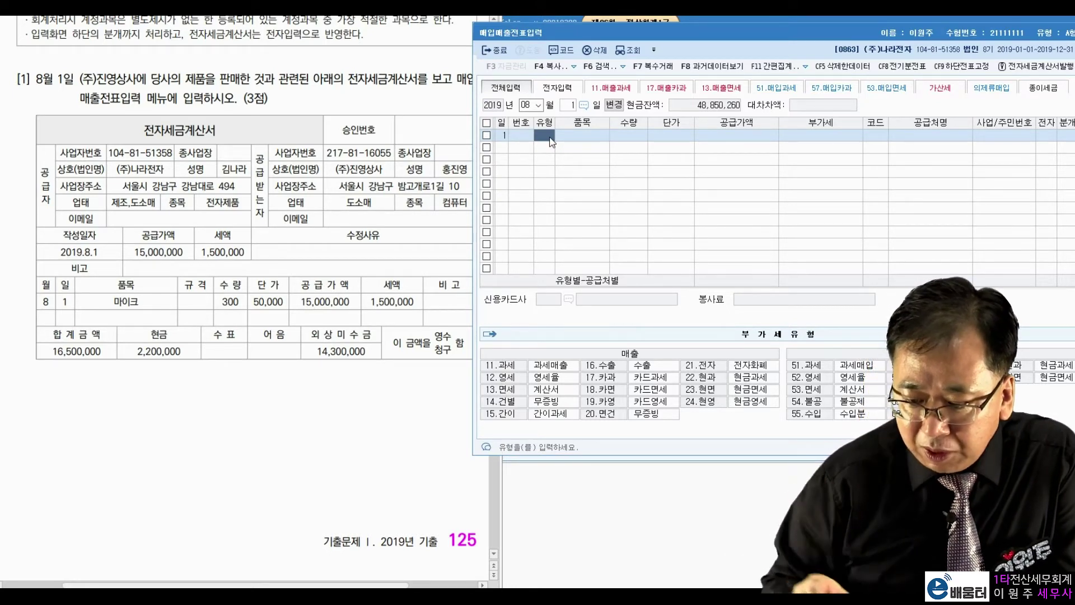
Enter type 11 과세 sale of 15,000,000 to (주)진영상사, electronic invoice, 분개 3 (mixed)
{"action": "type", "text": "11"}
{"action": "key", "text": "Return"}
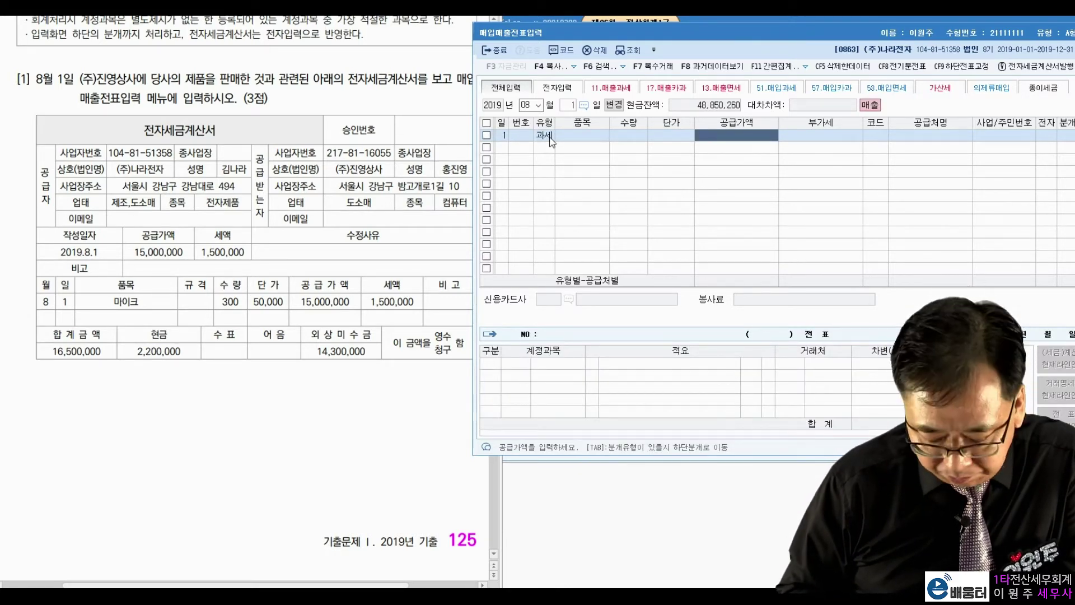
{"action": "type", "text": "15000000"}
{"action": "key", "text": "Return"}
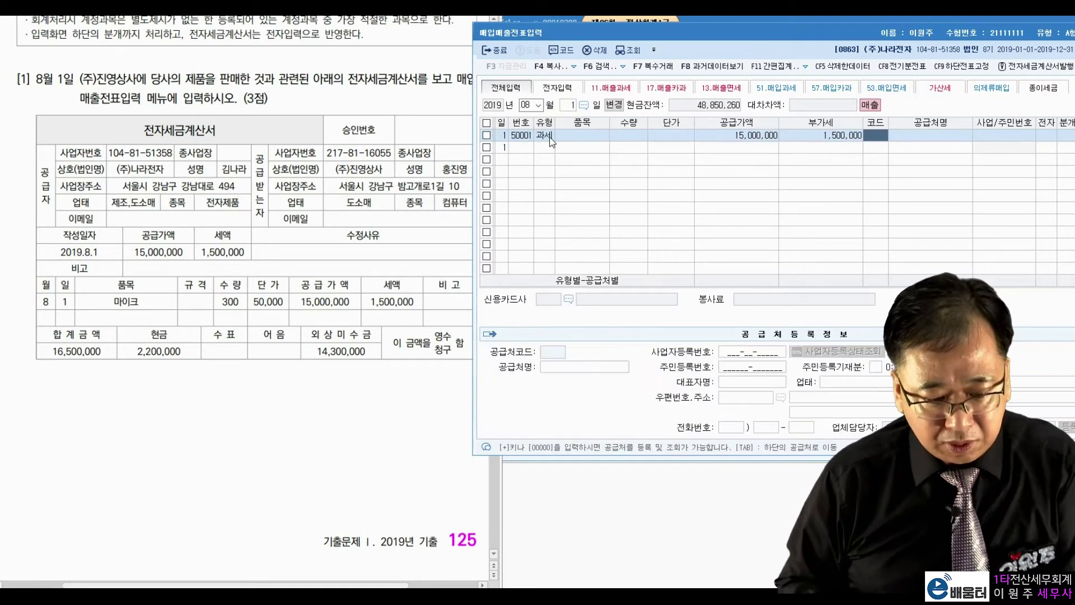
{"action": "type", "text": "진영"}
{"action": "key", "text": "Return"}
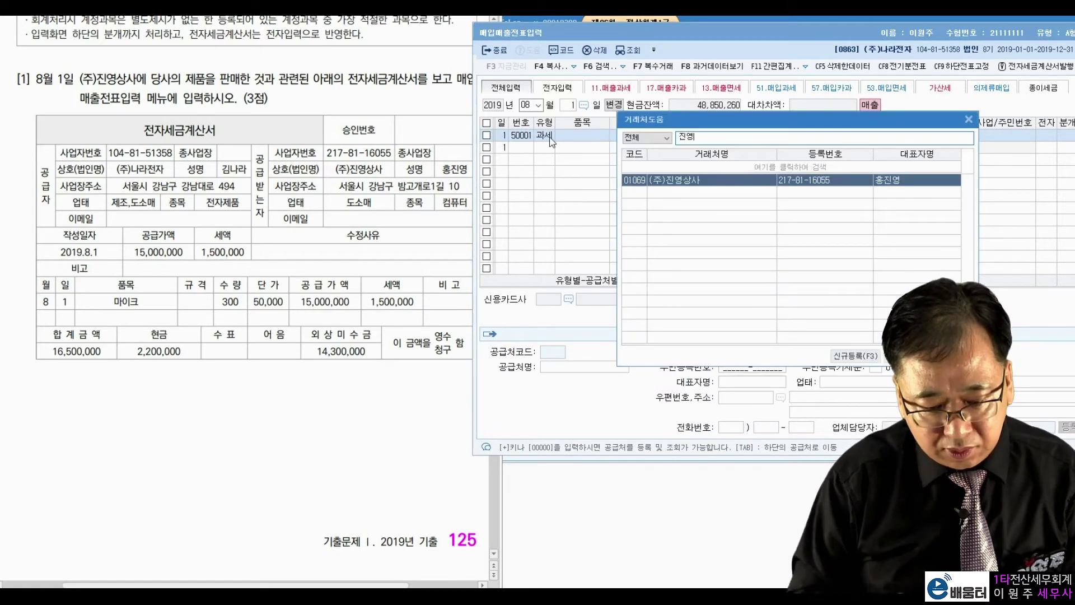
{"action": "key", "text": "Return"}
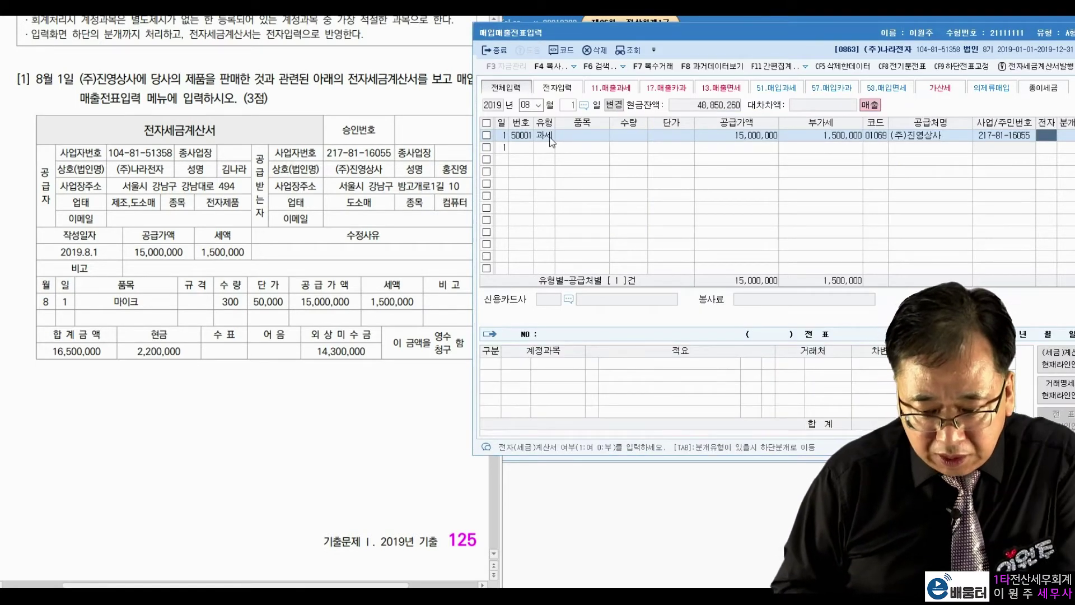
{"action": "type", "text": "1"}
{"action": "key", "text": "Return"}
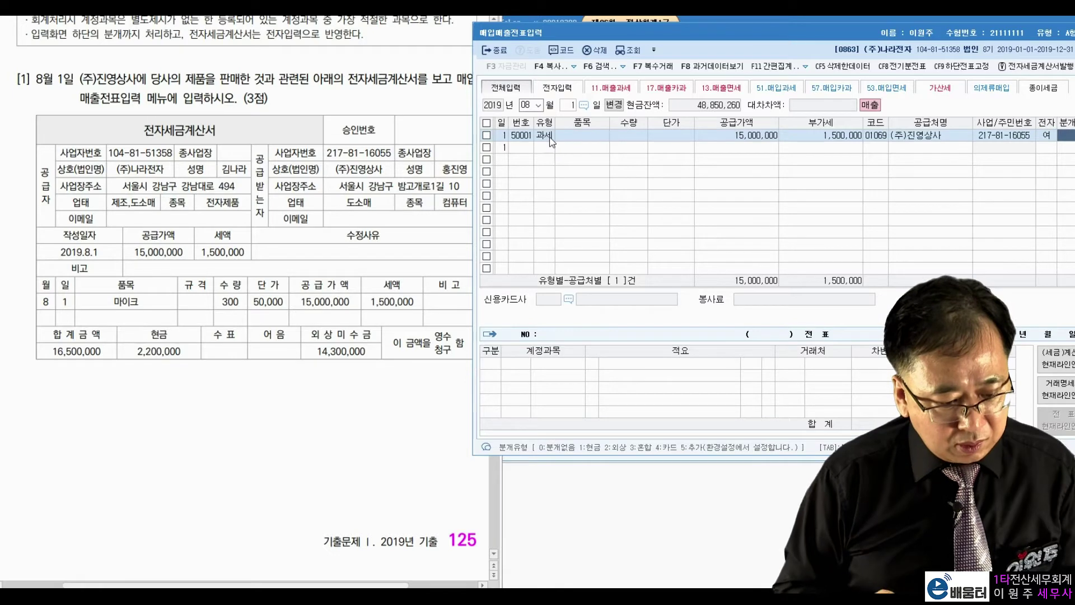
{"action": "type", "text": "3"}
{"action": "key", "text": "Return"}
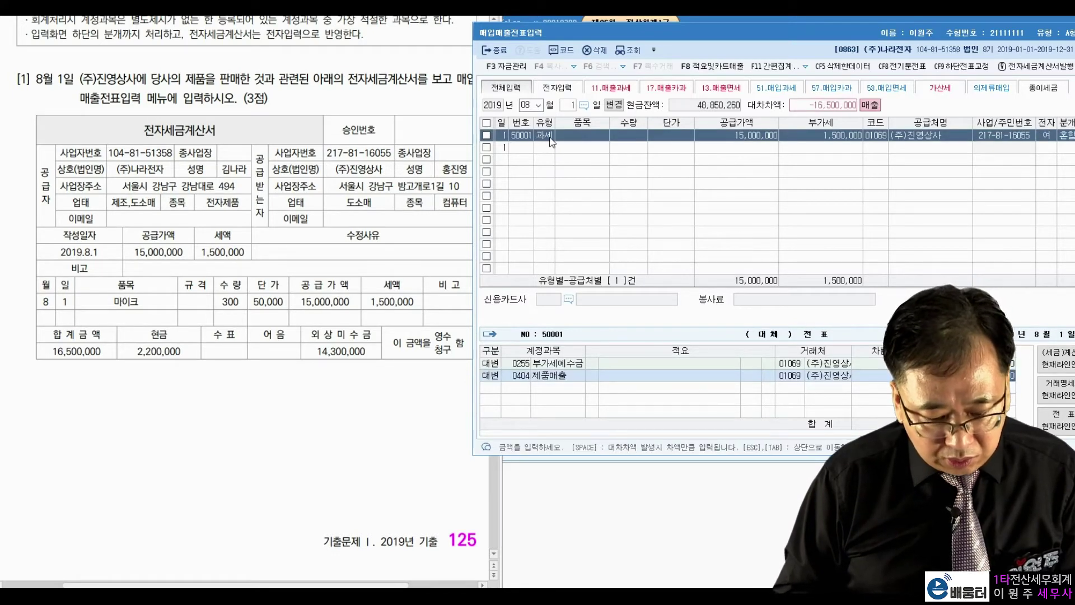
Debit 0101 현금 2,200,000 and 0108 외상매출금 for the balancing 14,300,000
{"action": "key", "text": "Return"}
{"action": "type", "text": "3"}
{"action": "type", "text": "101"}
{"action": "key", "text": "Return"}
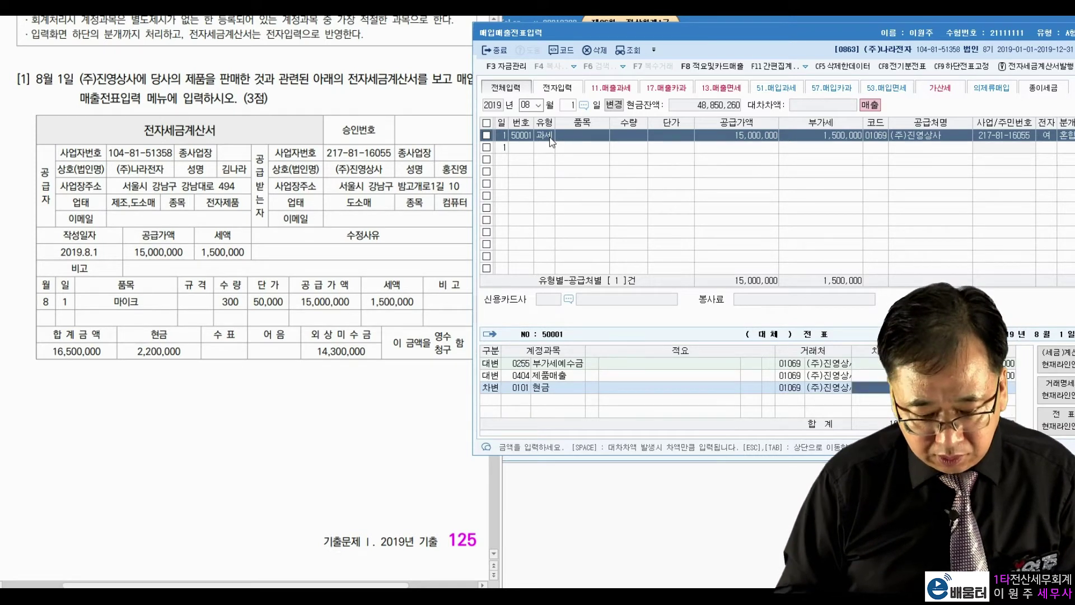
{"action": "type", "text": "2200000"}
{"action": "key", "text": "Return"}
{"action": "type", "text": "3"}
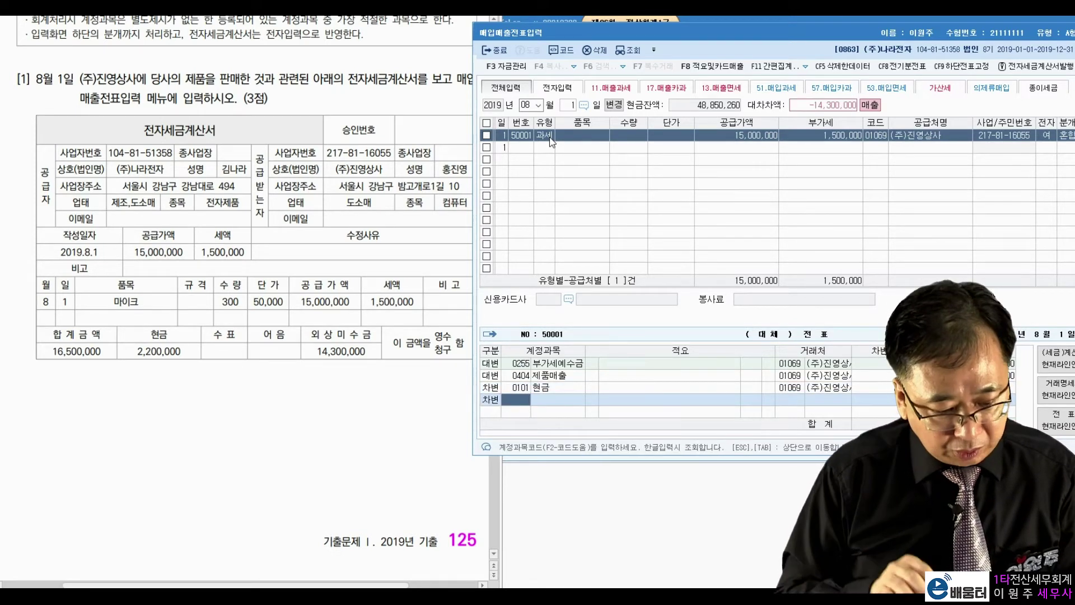
{"action": "type", "text": "108"}
{"action": "key", "text": "Return"}
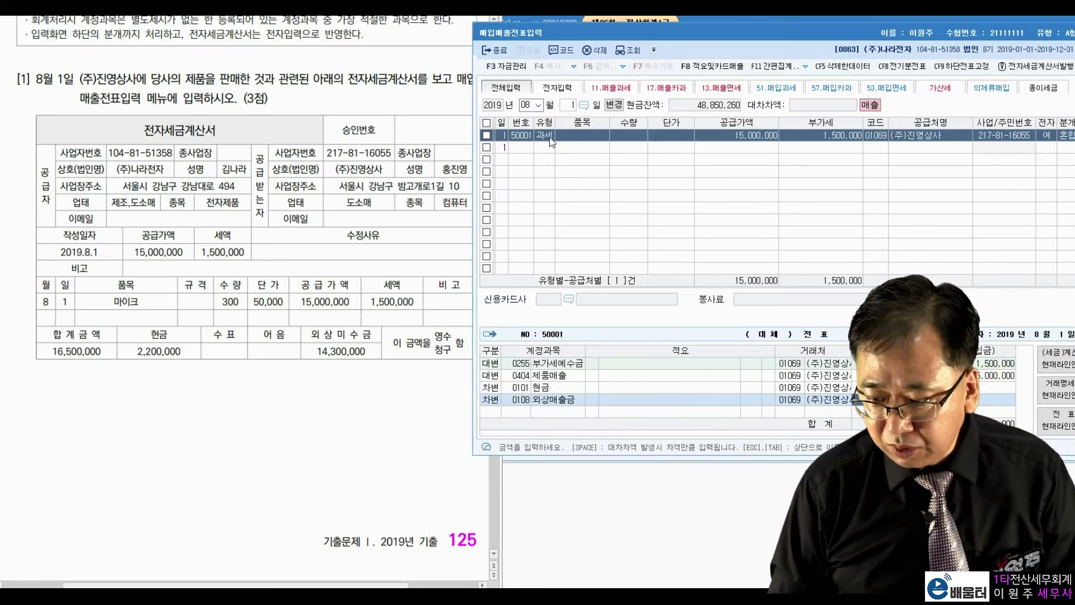
{"action": "key", "text": "Return"}
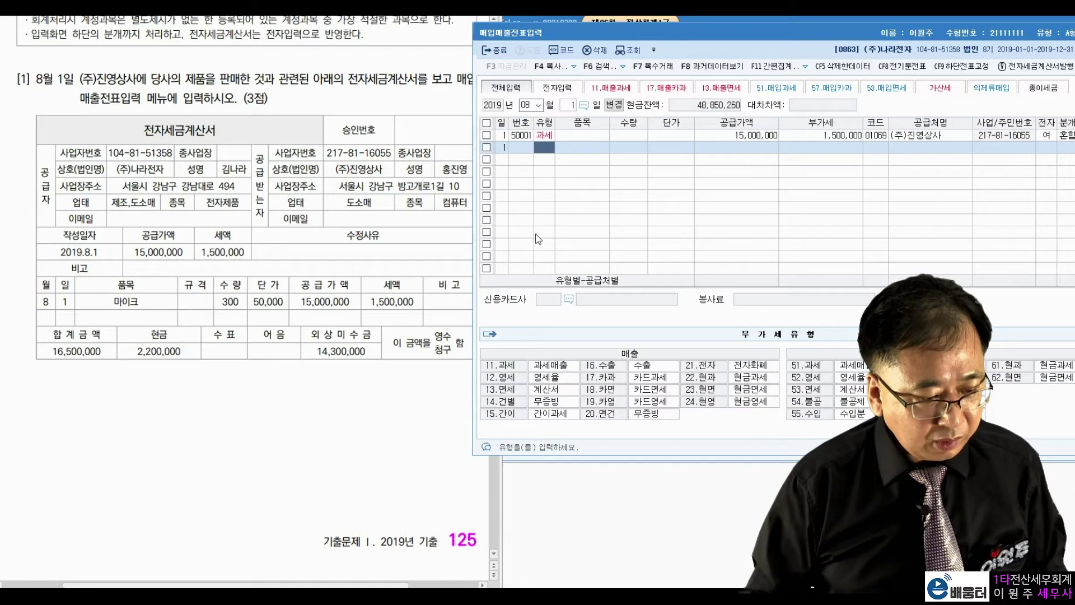
Scroll the exam PDF to problem [2] and set the entry day to 20
{"action": "left_click", "coordinate": [205, 321]}
{"action": "scroll", "coordinate": [205, 321], "scroll_direction": "down", "scroll_amount": 15}
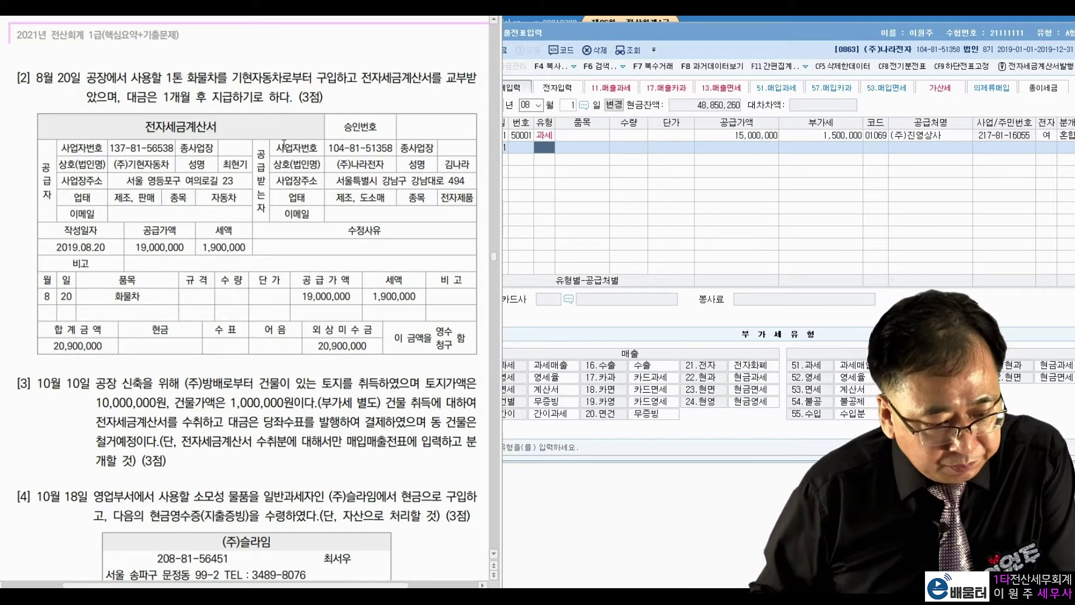
{"action": "left_click", "coordinate": [567, 109]}
{"action": "type", "text": "20"}
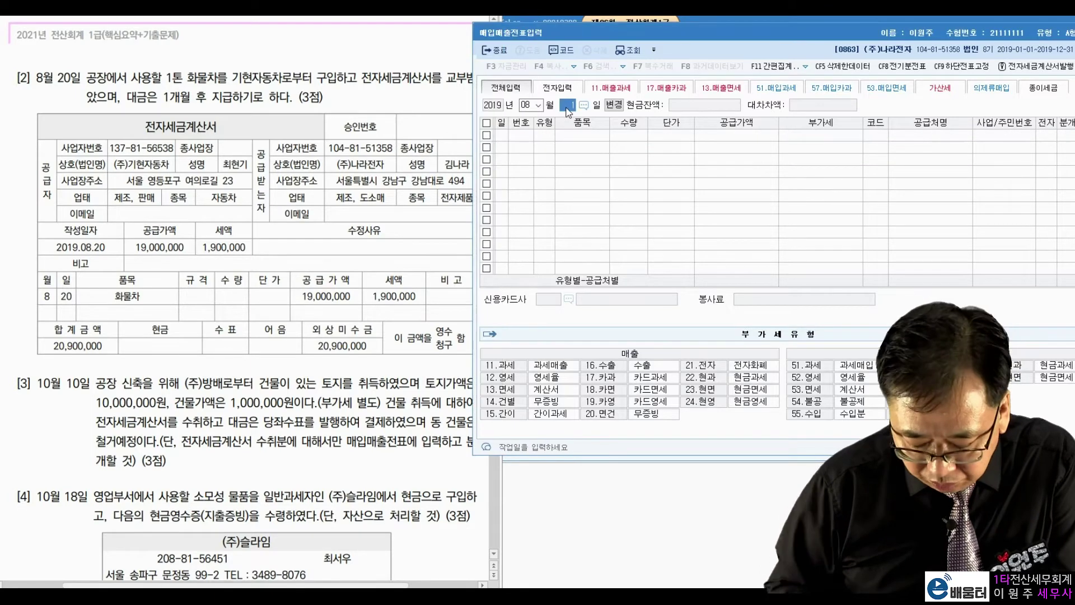
{"action": "key", "text": "Return"}
Mark the truck wording, (주)기현자동차, 19,000,000, 1,900,000 VAT and 20,900,000 on problem [2], then clear the marks
{"action": "left_click", "coordinate": [179, 148]}
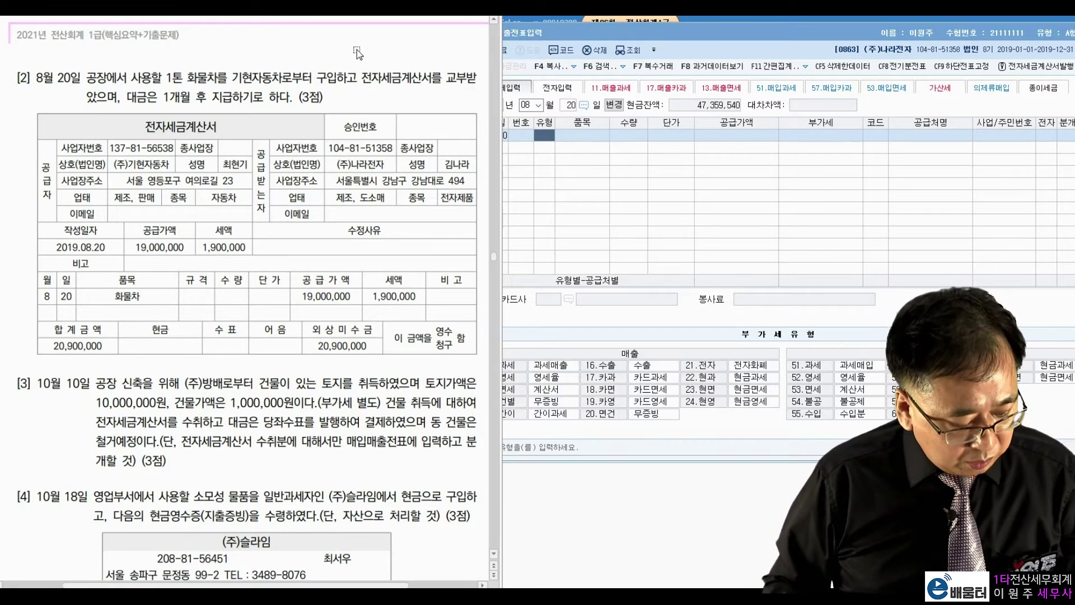
{"action": "mouse_move", "coordinate": [184, 93]}
{"action": "left_mouse_down"}
{"action": "mouse_move", "coordinate": [224, 70]}
{"action": "mouse_move", "coordinate": [179, 94]}
{"action": "left_mouse_up"}
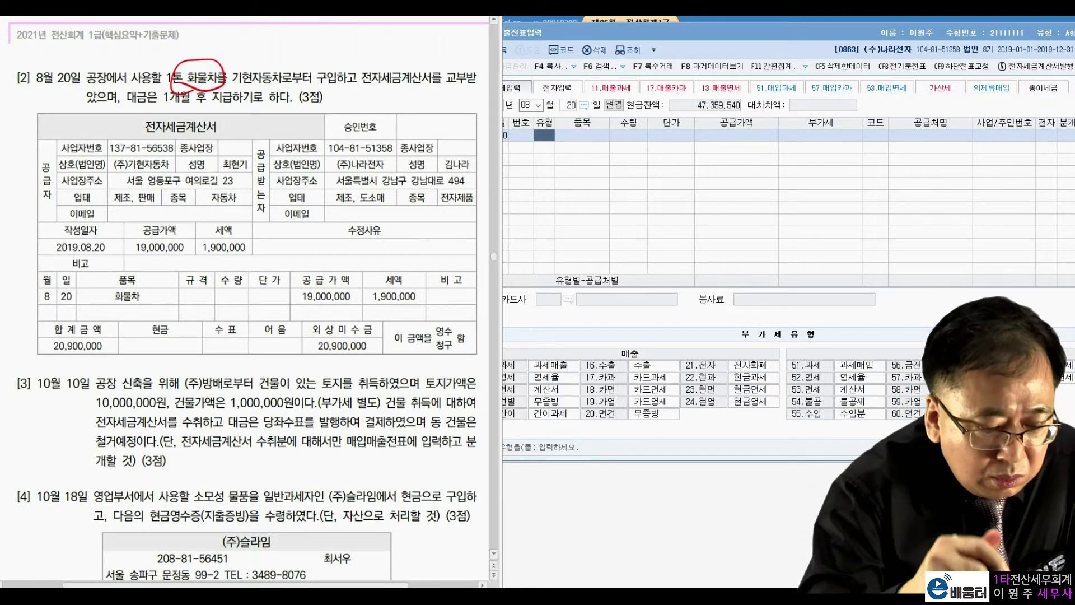
{"action": "left_click_drag", "start_coordinate": [89, 115], "coordinate": [107, 113]}
{"action": "left_click_drag", "start_coordinate": [446, 83], "coordinate": [468, 93]}
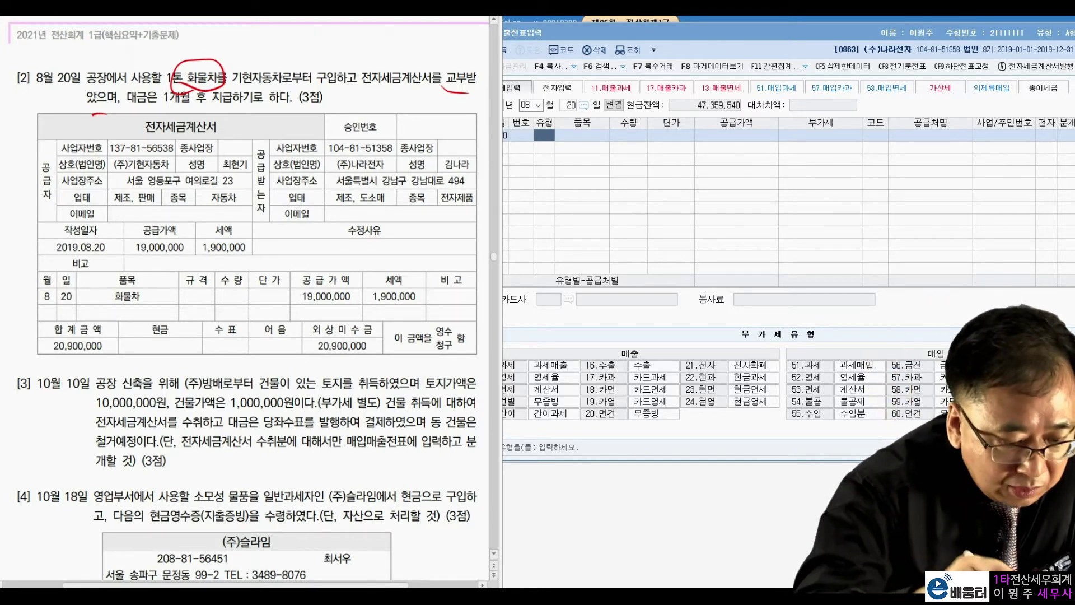
{"action": "mouse_move", "coordinate": [178, 162]}
{"action": "left_mouse_down"}
{"action": "mouse_move", "coordinate": [168, 174]}
{"action": "mouse_move", "coordinate": [128, 147]}
{"action": "mouse_move", "coordinate": [174, 170]}
{"action": "left_mouse_up"}
{"action": "left_click_drag", "start_coordinate": [331, 159], "coordinate": [329, 162]}
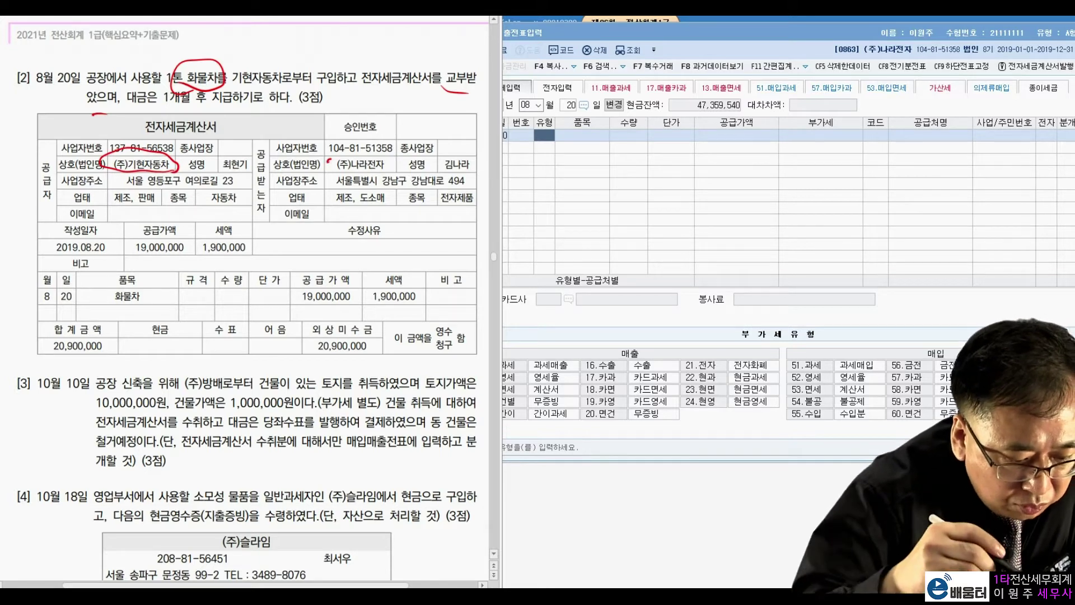
{"action": "mouse_move", "coordinate": [175, 255]}
{"action": "left_mouse_down"}
{"action": "mouse_move", "coordinate": [144, 262]}
{"action": "mouse_move", "coordinate": [189, 250]}
{"action": "mouse_move", "coordinate": [151, 261]}
{"action": "left_mouse_up"}
{"action": "mouse_move", "coordinate": [222, 243]}
{"action": "left_mouse_down"}
{"action": "mouse_move", "coordinate": [232, 259]}
{"action": "mouse_move", "coordinate": [247, 256]}
{"action": "left_mouse_up"}
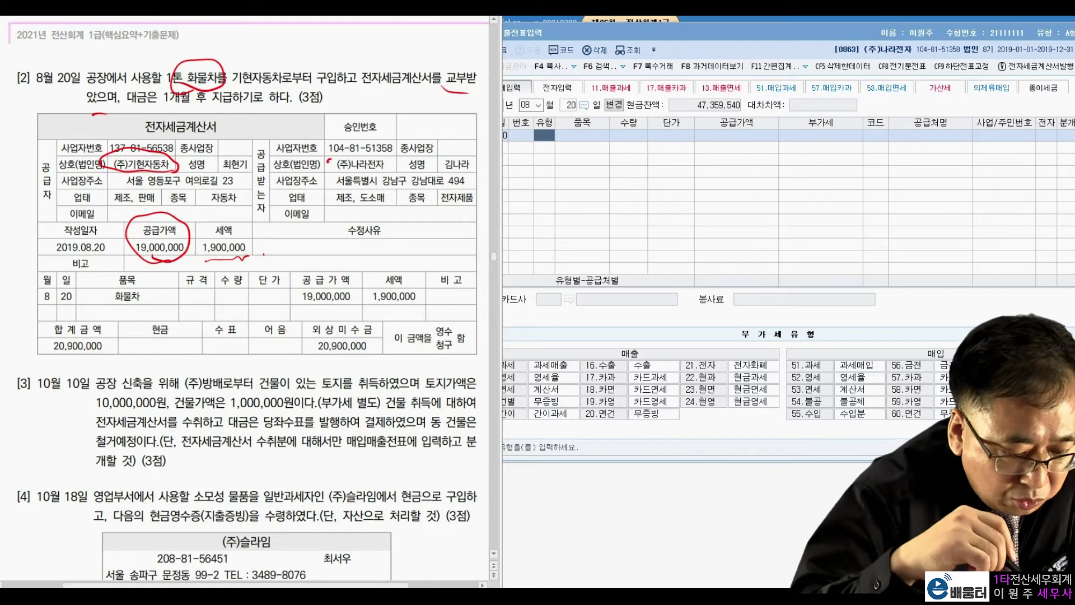
{"action": "mouse_move", "coordinate": [230, 214]}
{"action": "left_mouse_down"}
{"action": "mouse_move", "coordinate": [221, 221]}
{"action": "mouse_move", "coordinate": [246, 249]}
{"action": "mouse_move", "coordinate": [163, 227]}
{"action": "mouse_move", "coordinate": [85, 301]}
{"action": "mouse_move", "coordinate": [84, 317]}
{"action": "left_mouse_up"}
{"action": "left_click_drag", "start_coordinate": [77, 303], "coordinate": [102, 303]}
{"action": "mouse_move", "coordinate": [117, 350]}
{"action": "left_mouse_down"}
{"action": "mouse_move", "coordinate": [40, 328]}
{"action": "mouse_move", "coordinate": [112, 349]}
{"action": "left_mouse_up"}
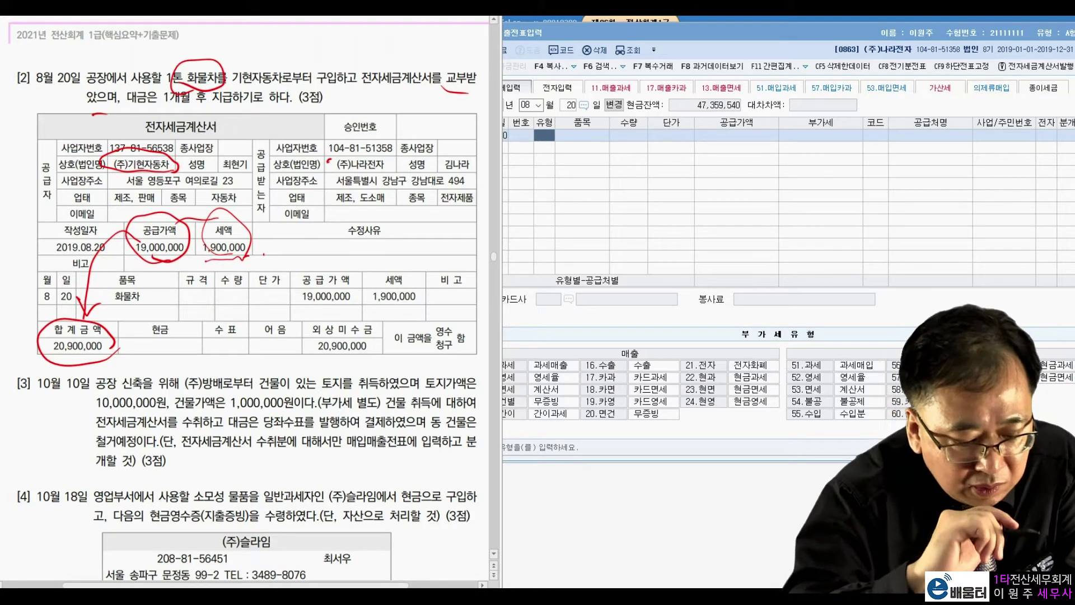
{"action": "mouse_move", "coordinate": [370, 361]}
{"action": "left_mouse_down"}
{"action": "mouse_move", "coordinate": [294, 358]}
{"action": "mouse_move", "coordinate": [356, 308]}
{"action": "mouse_move", "coordinate": [364, 365]}
{"action": "left_mouse_up"}
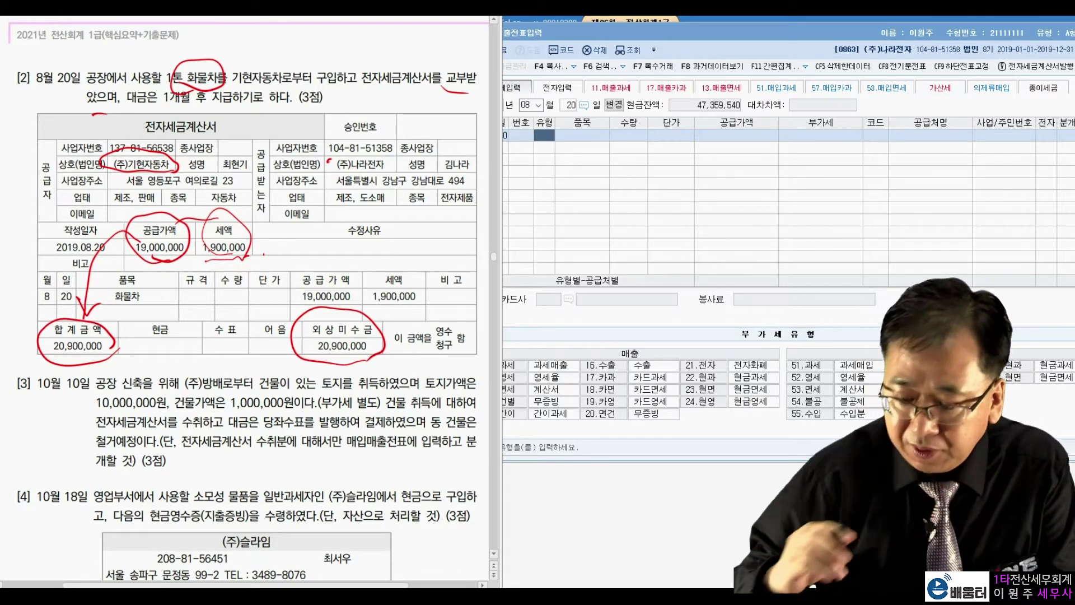
{"action": "key", "text": "Escape"}
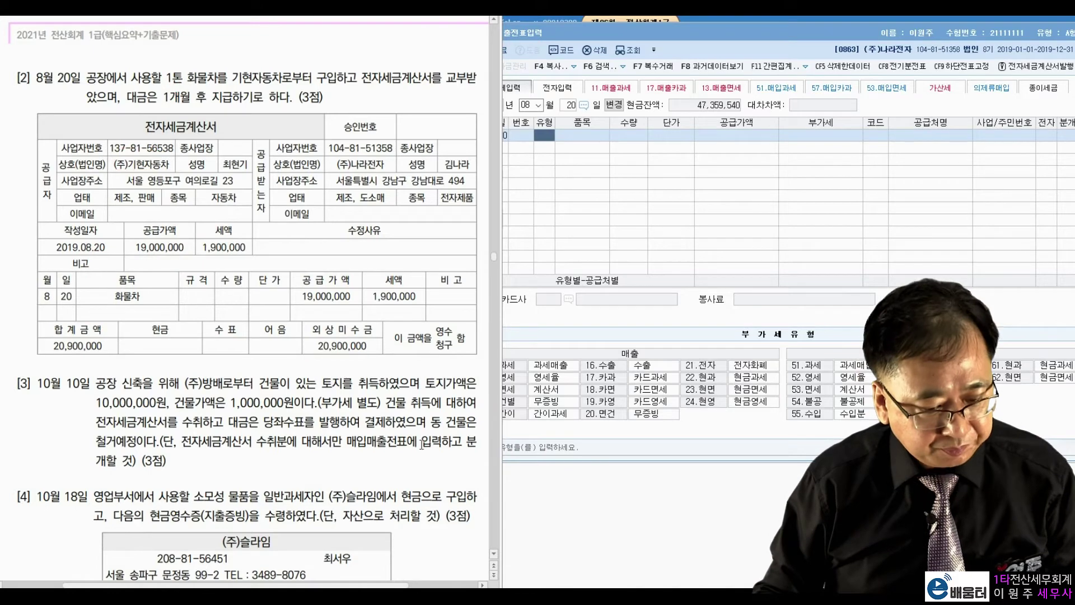
Enter type 51 과세 purchase of 19,000,000 from (주)기현자동차, electronic invoice, 분개 3 (mixed)
{"action": "left_click", "coordinate": [539, 139]}
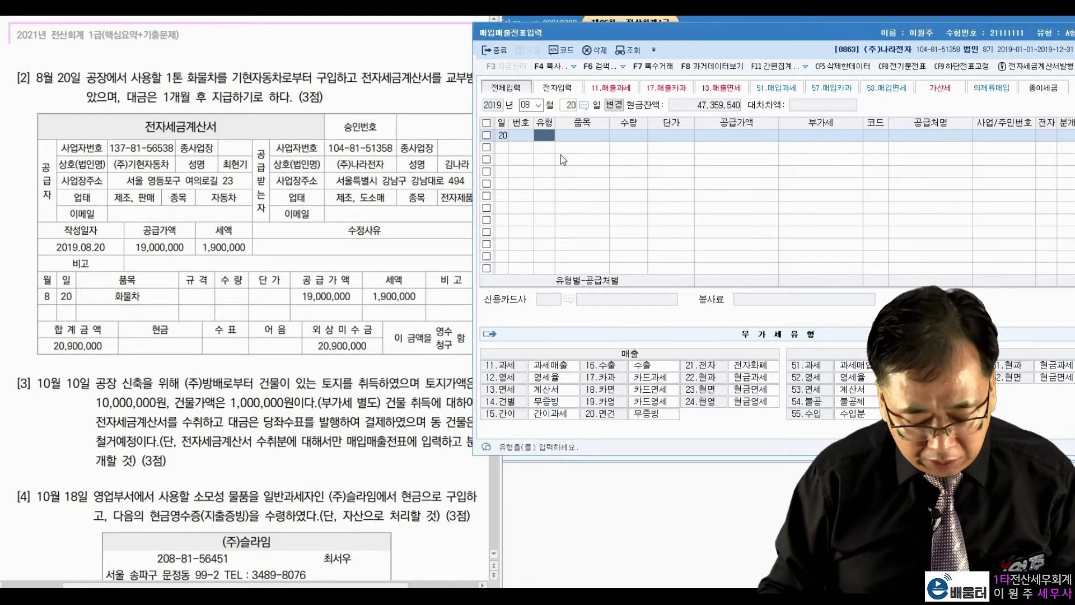
{"action": "type", "text": "51"}
{"action": "key", "text": "Return"}
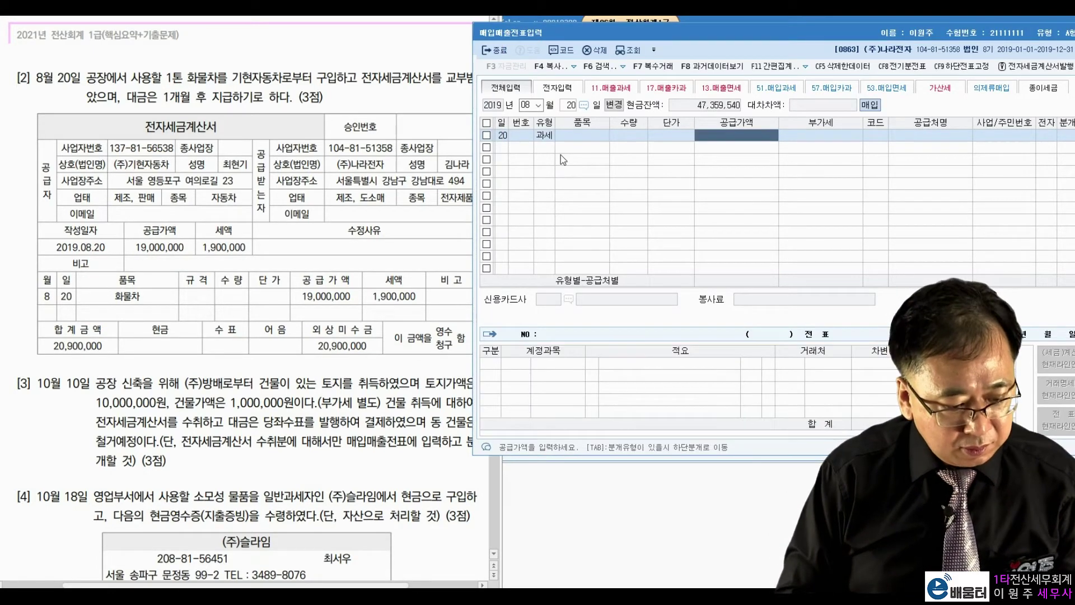
{"action": "type", "text": "19000000"}
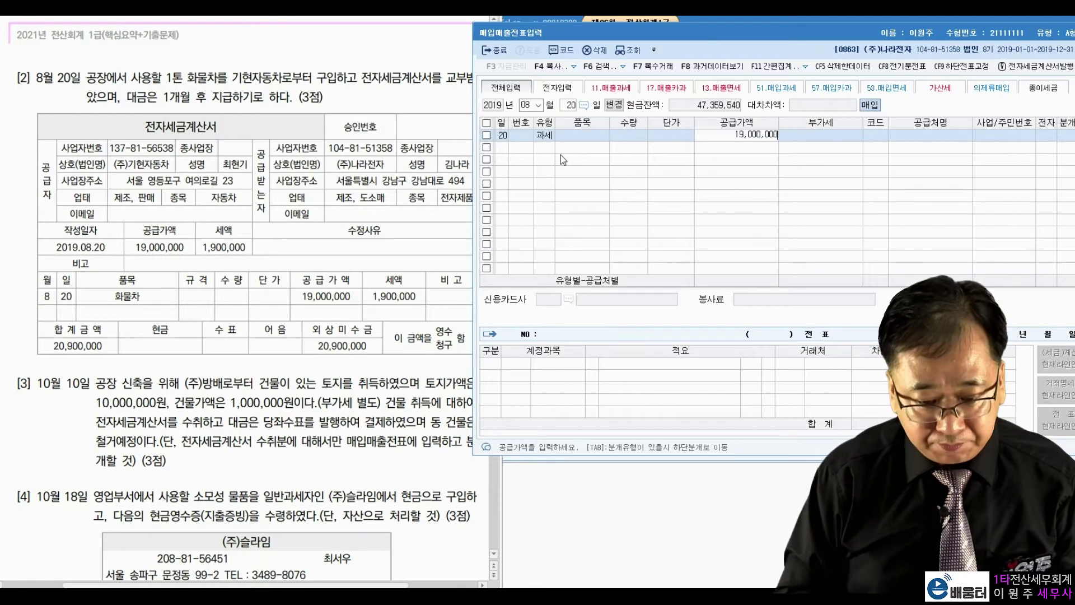
{"action": "key", "text": "Return"}
{"action": "key", "text": "Return"}
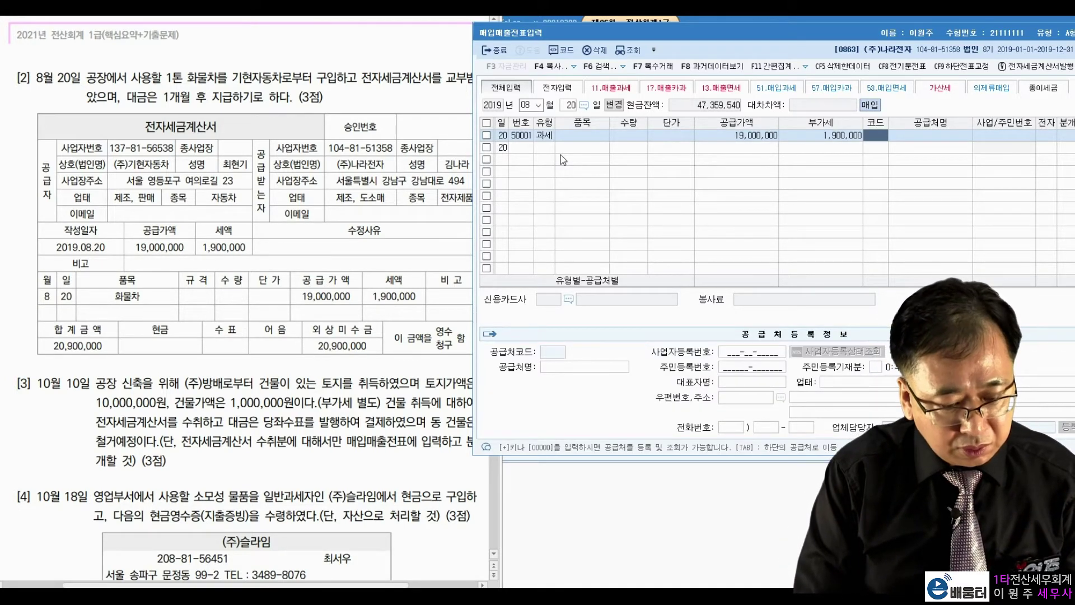
{"action": "type", "text": "기현"}
{"action": "key", "text": "Return"}
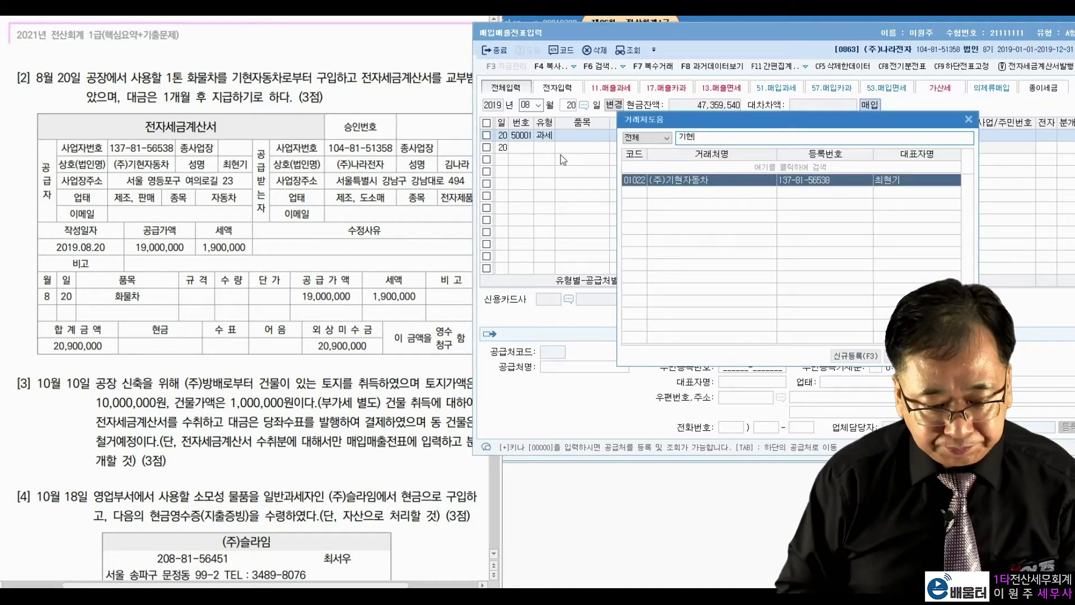
{"action": "key", "text": "Return"}
{"action": "key", "text": "Return"}
{"action": "type", "text": "1"}
{"action": "key", "text": "Return"}
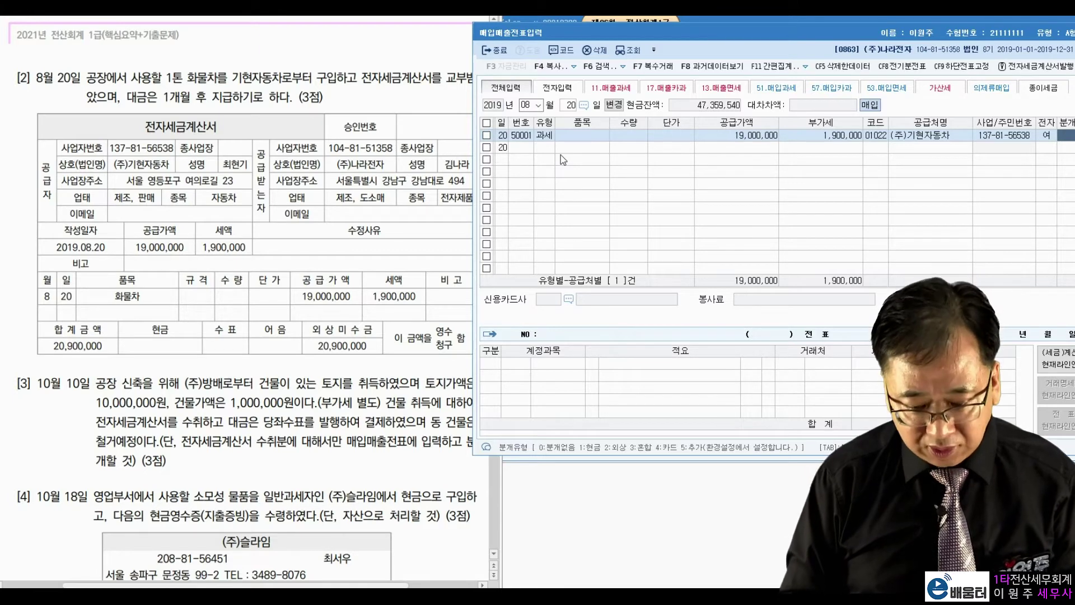
{"action": "type", "text": "3"}
{"action": "key", "text": "Return"}
{"action": "key", "text": "Return"}
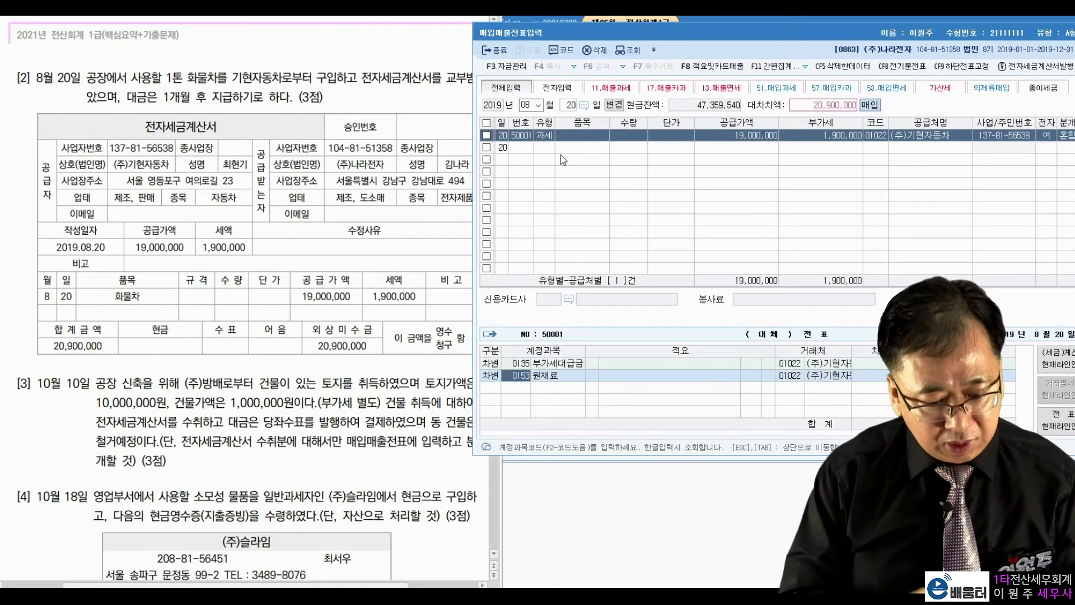
Debit 0208 차량운반구 and credit 0253 미지급금 20,900,000 to finish the voucher
{"action": "type", "text": "차량운"}
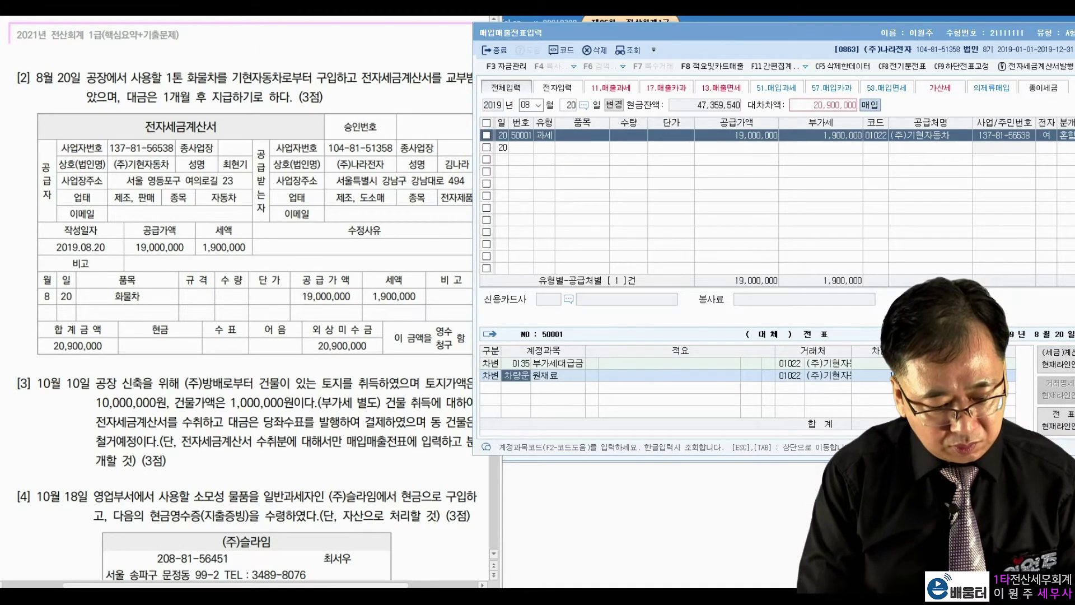
{"action": "key", "text": "Return"}
{"action": "key", "text": "Return"}
{"action": "key", "text": "Return"}
{"action": "type", "text": "4"}
{"action": "key", "text": "Return"}
{"action": "type", "text": "미지급"}
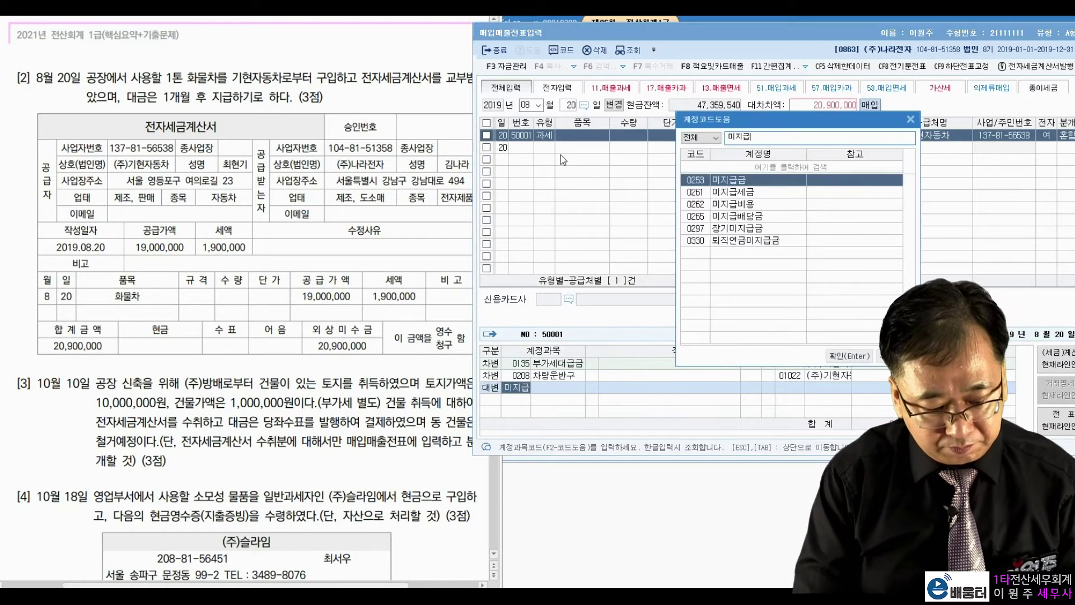
{"action": "key", "text": "Return"}
{"action": "key", "text": "Return"}
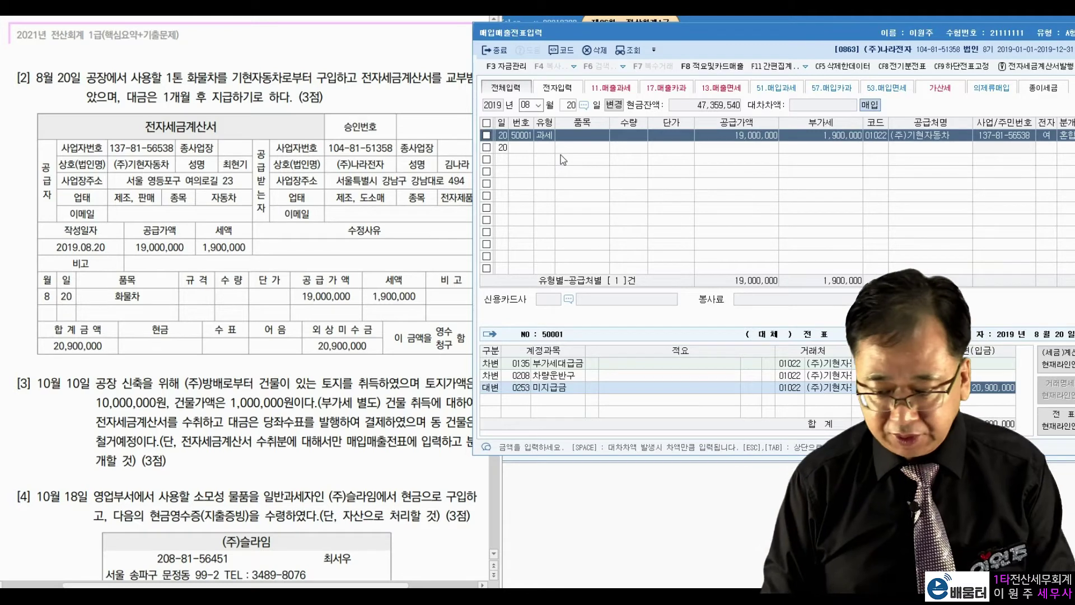
{"action": "key", "text": "Return"}
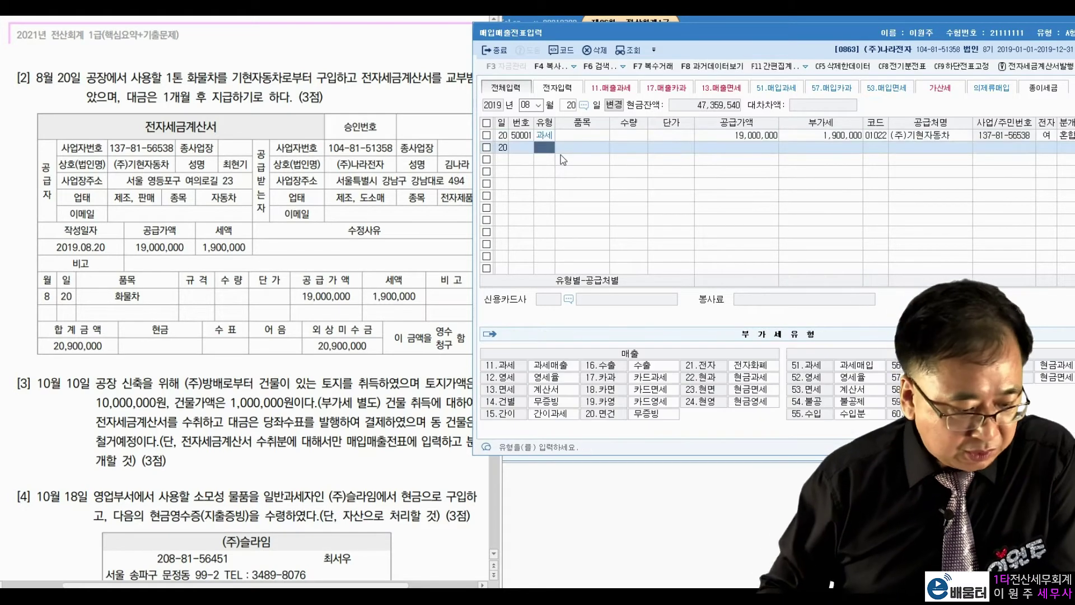
{"action": "left_click", "coordinate": [527, 103]}
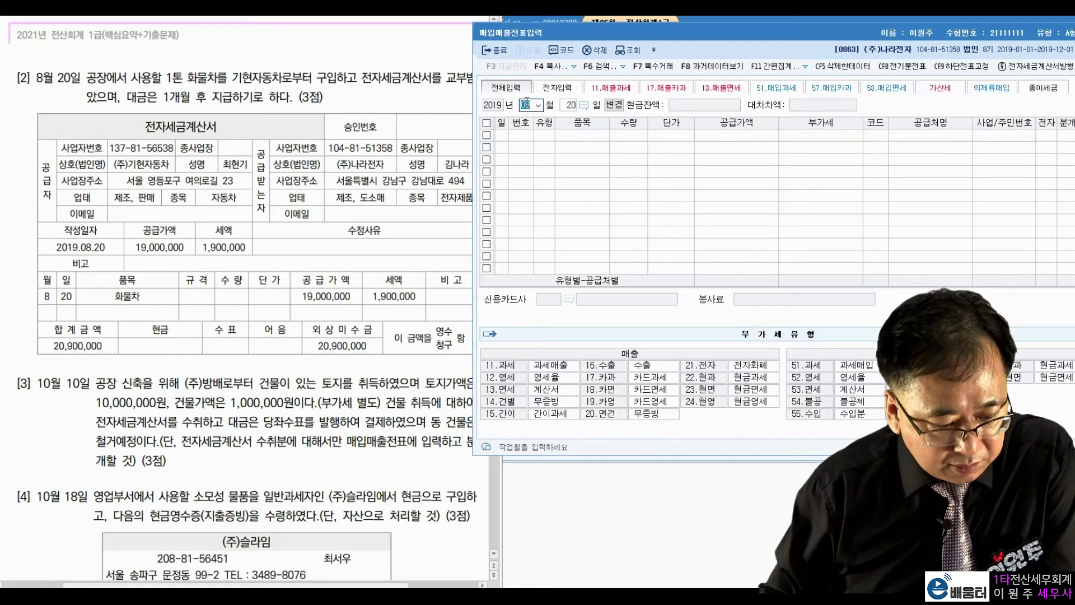
Move the entry to October 10 and highlight problem [3]'s supplier, acquisition wording and land/building values
{"action": "type", "text": "10"}
{"action": "key", "text": "Return"}
{"action": "type", "text": "10"}
{"action": "key", "text": "Return"}
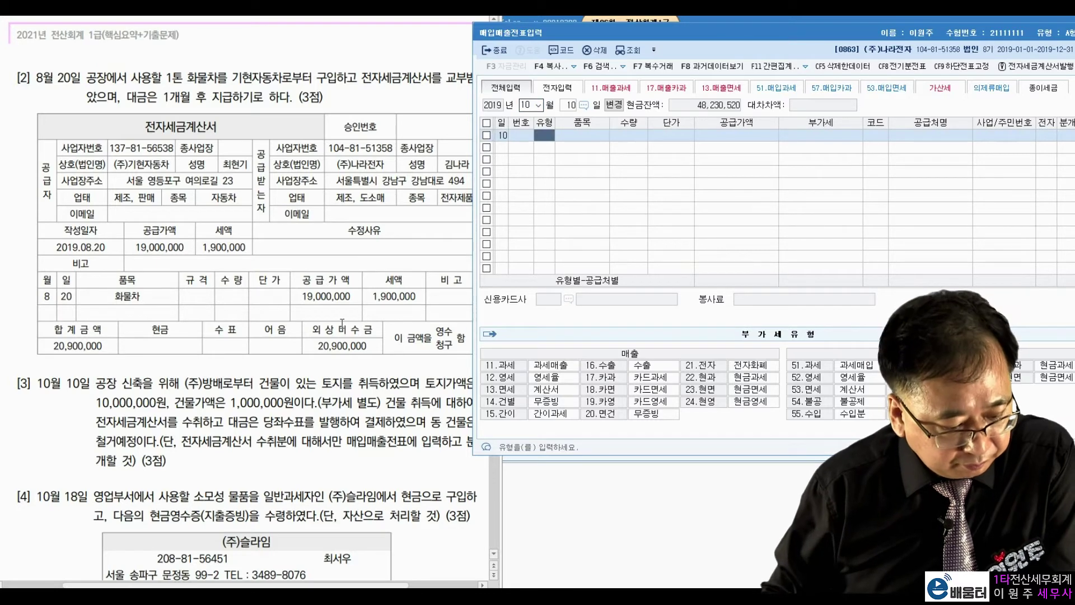
{"action": "left_click", "coordinate": [204, 417]}
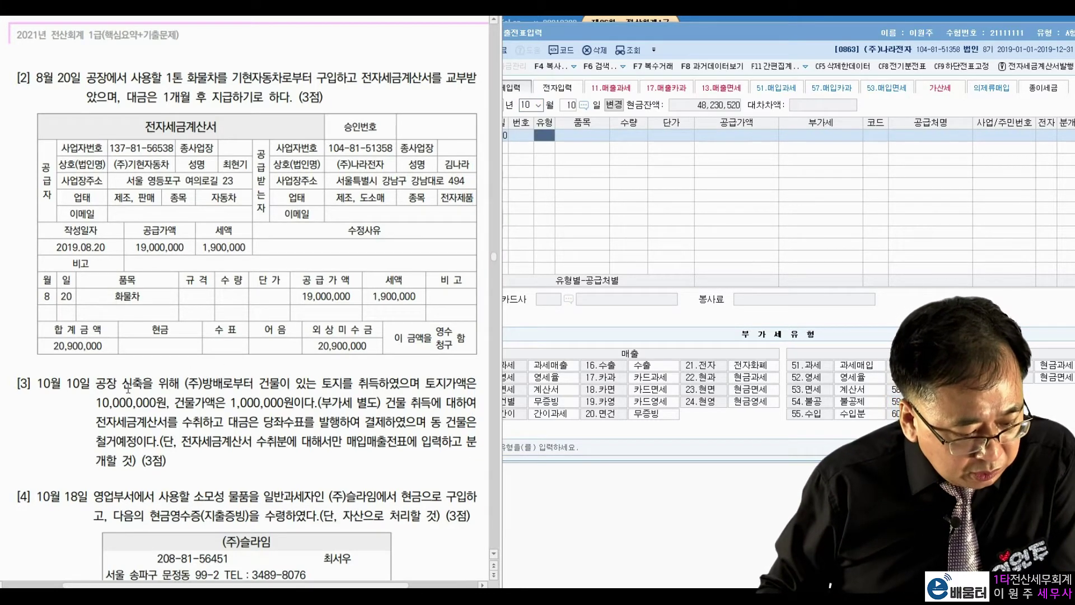
{"action": "left_click_drag", "start_coordinate": [186, 384], "coordinate": [392, 394]}
{"action": "left_click", "coordinate": [310, 382]}
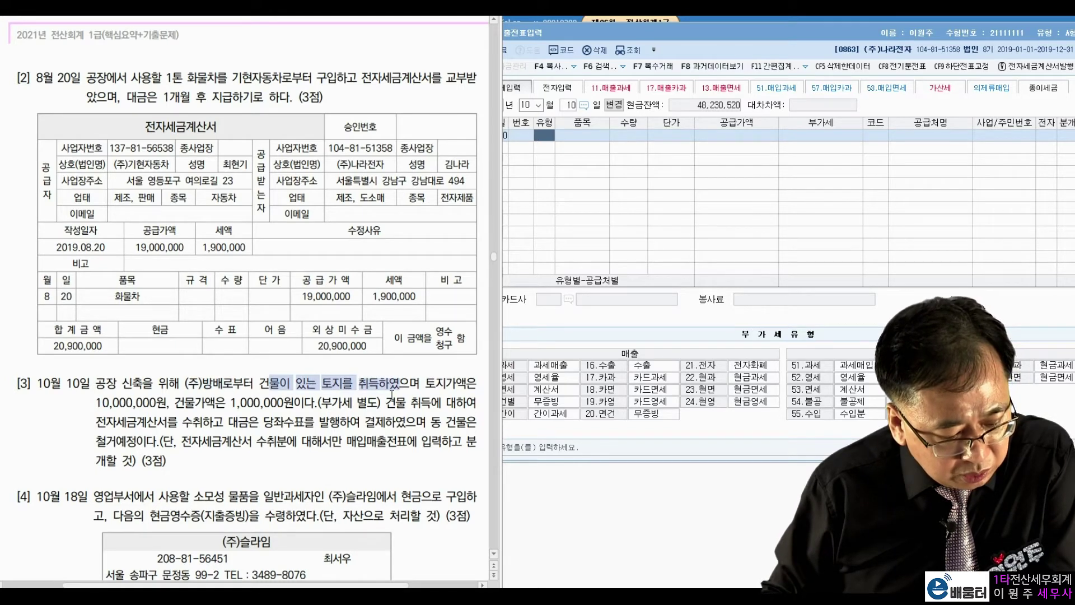
{"action": "left_click", "coordinate": [188, 387]}
{"action": "left_click_drag", "start_coordinate": [103, 404], "coordinate": [155, 399]}
{"action": "left_click_drag", "start_coordinate": [238, 403], "coordinate": [353, 401]}
{"action": "left_click", "coordinate": [307, 393]}
Highlight problem [3]'s land value, tax-invoice receipt, cheque payment and building demolition
{"action": "left_click_drag", "start_coordinate": [434, 391], "coordinate": [442, 388]}
{"action": "left_click", "coordinate": [122, 395]}
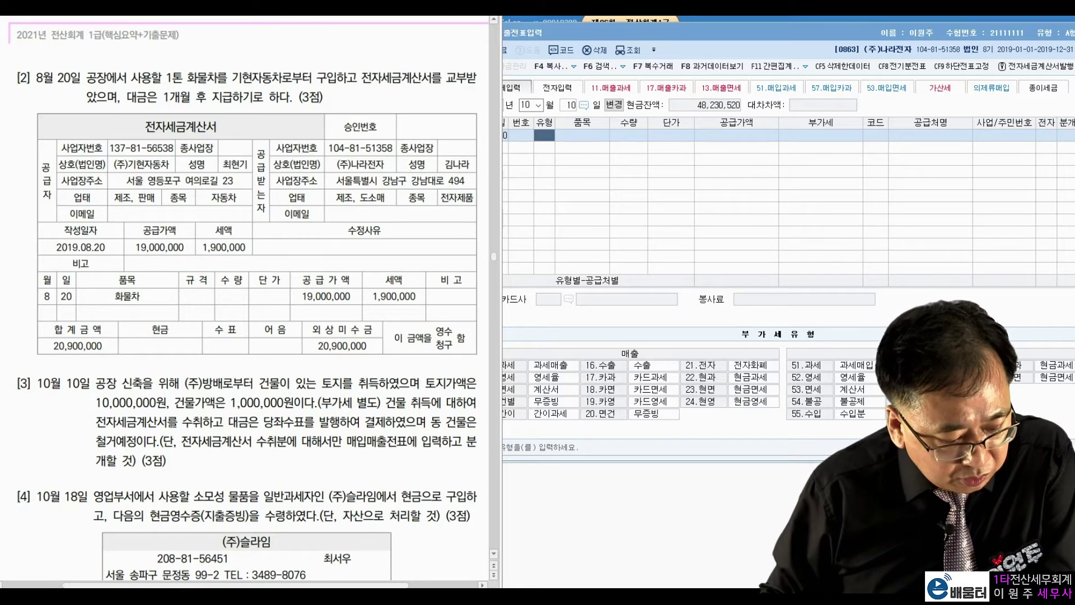
{"action": "left_click_drag", "start_coordinate": [194, 422], "coordinate": [213, 422]}
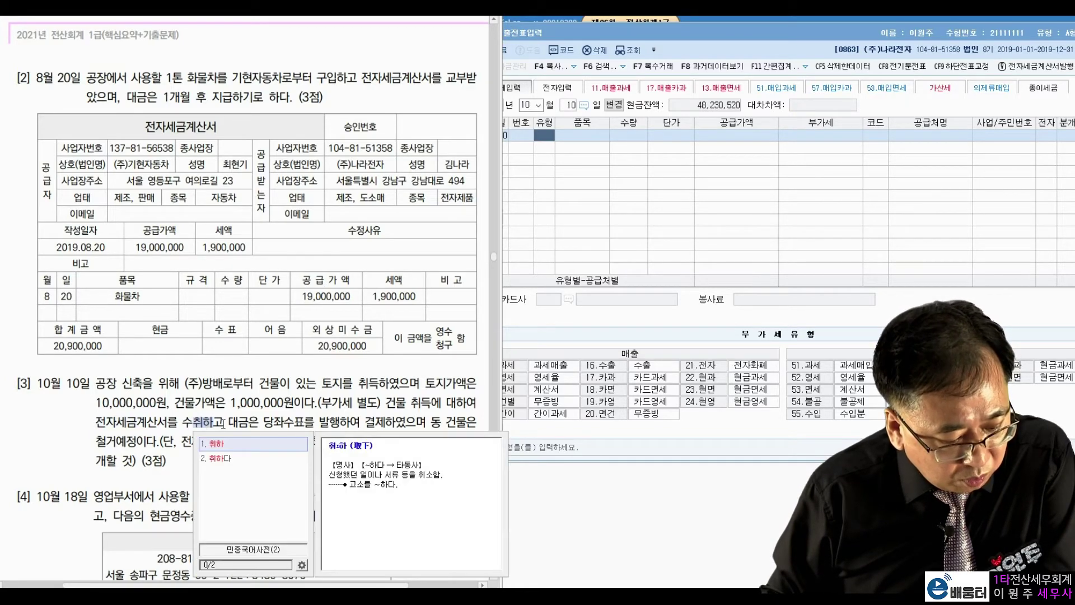
{"action": "left_click", "coordinate": [331, 415]}
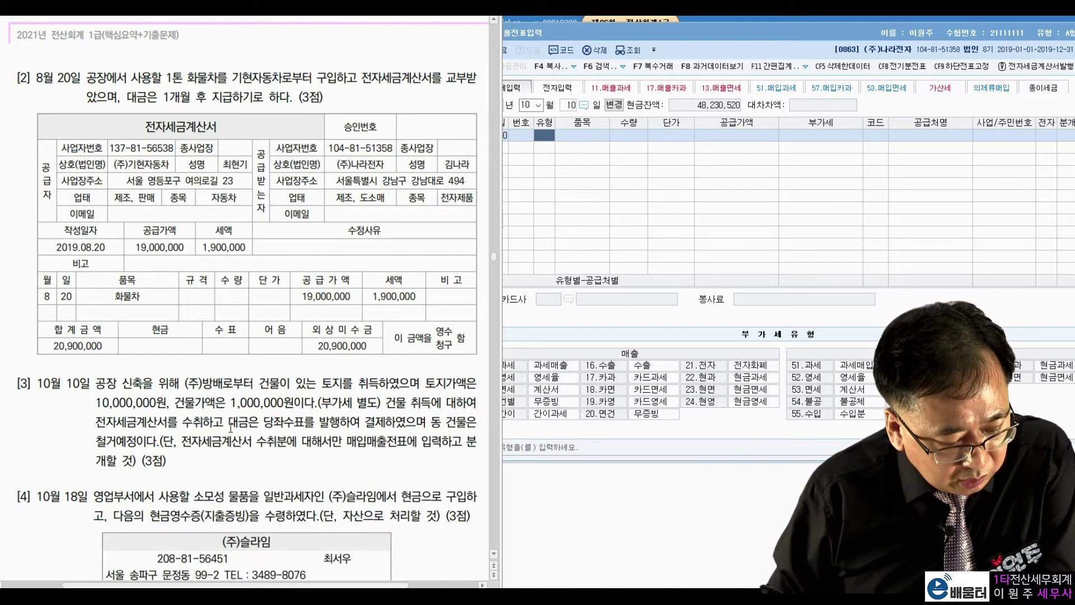
{"action": "left_click_drag", "start_coordinate": [235, 427], "coordinate": [353, 428]}
{"action": "left_click", "coordinate": [379, 425]}
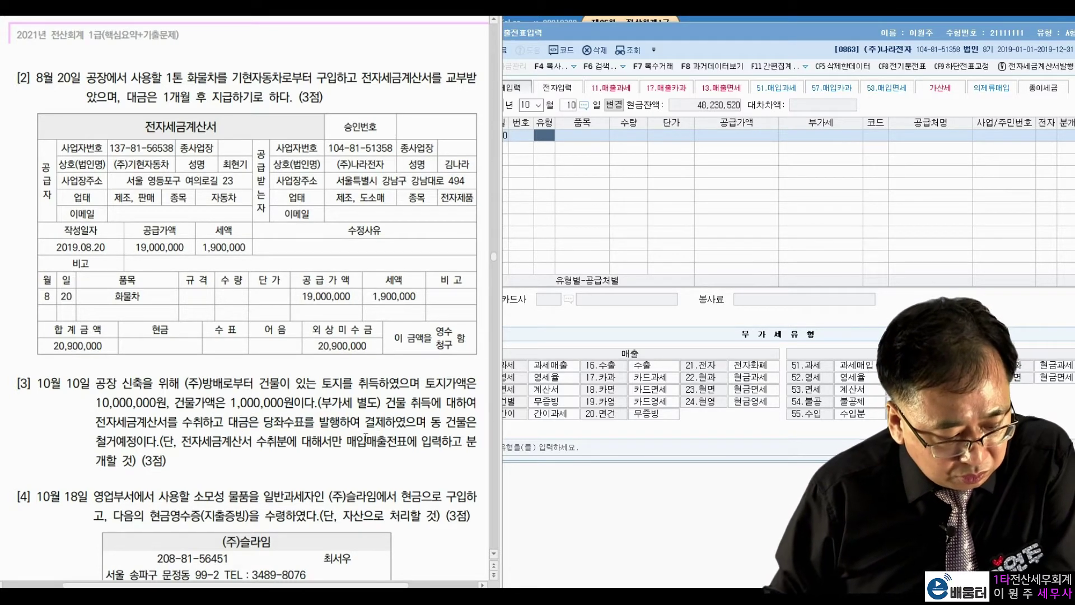
{"action": "left_click_drag", "start_coordinate": [105, 447], "coordinate": [143, 447]}
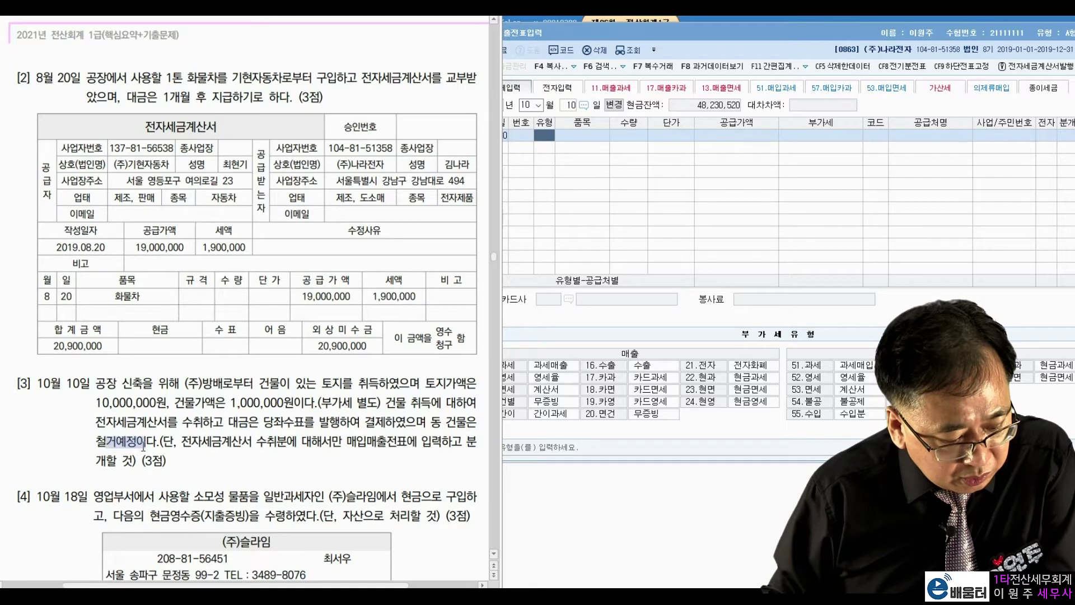
{"action": "left_click", "coordinate": [201, 432]}
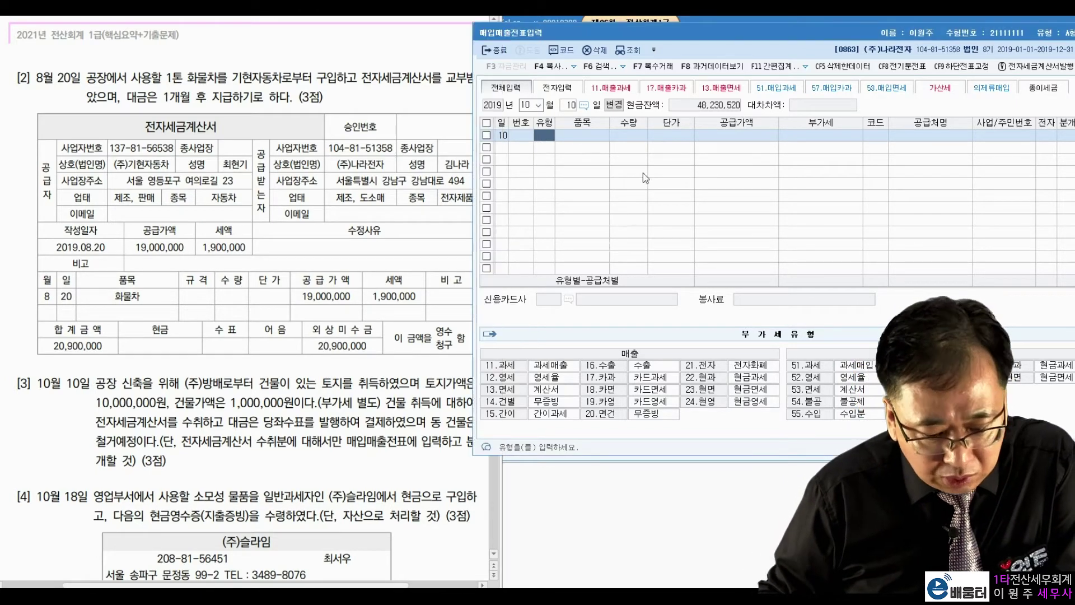
Enter a type 54 불공 purchase of 1,000,000 from (주)방배 with electronic invoice 1
{"action": "left_click", "coordinate": [547, 147]}
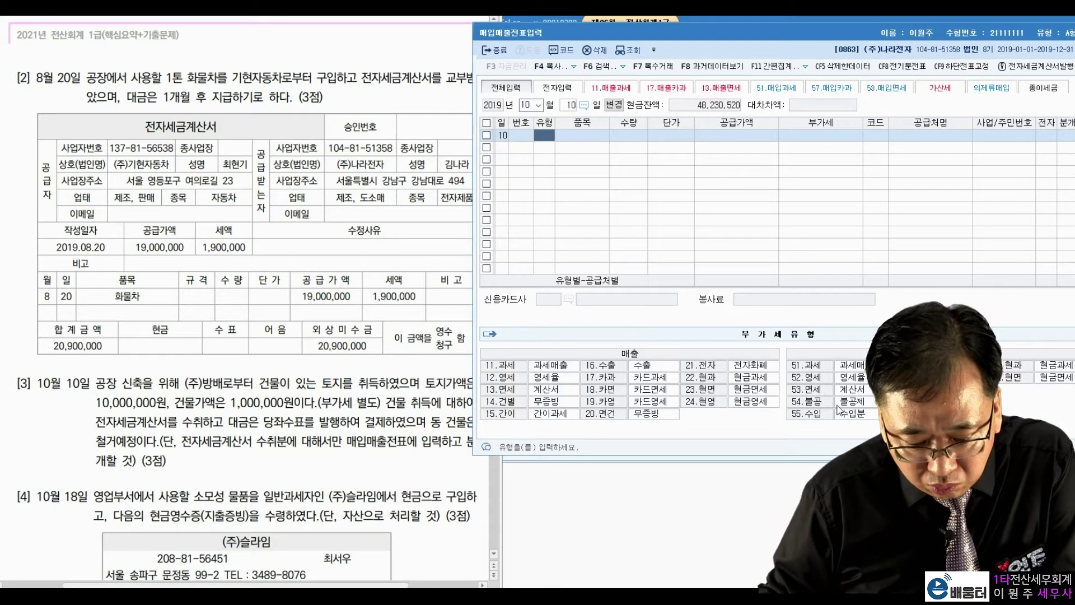
{"action": "type", "text": "54"}
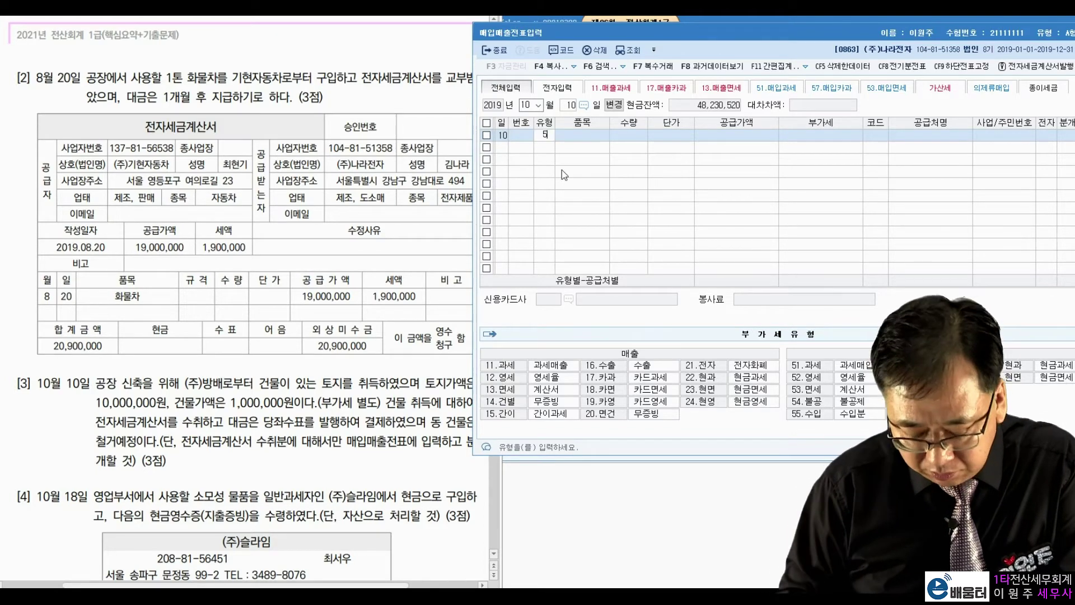
{"action": "key", "text": "Return"}
{"action": "key", "text": "Return"}
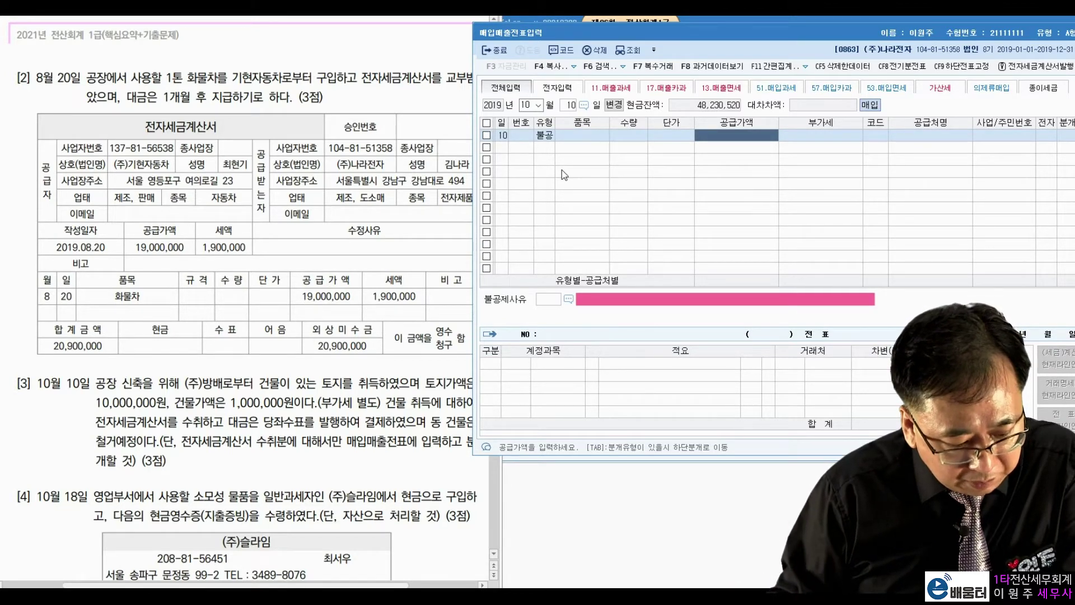
{"action": "type", "text": "1000000"}
{"action": "key", "text": "Return"}
{"action": "key", "text": "Return"}
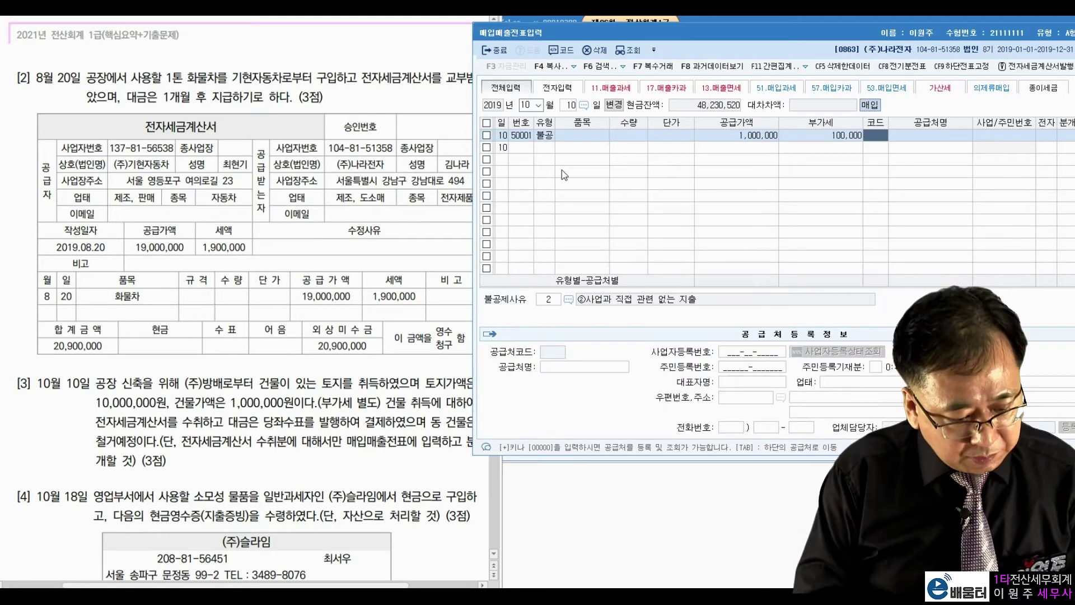
{"action": "type", "text": "방배"}
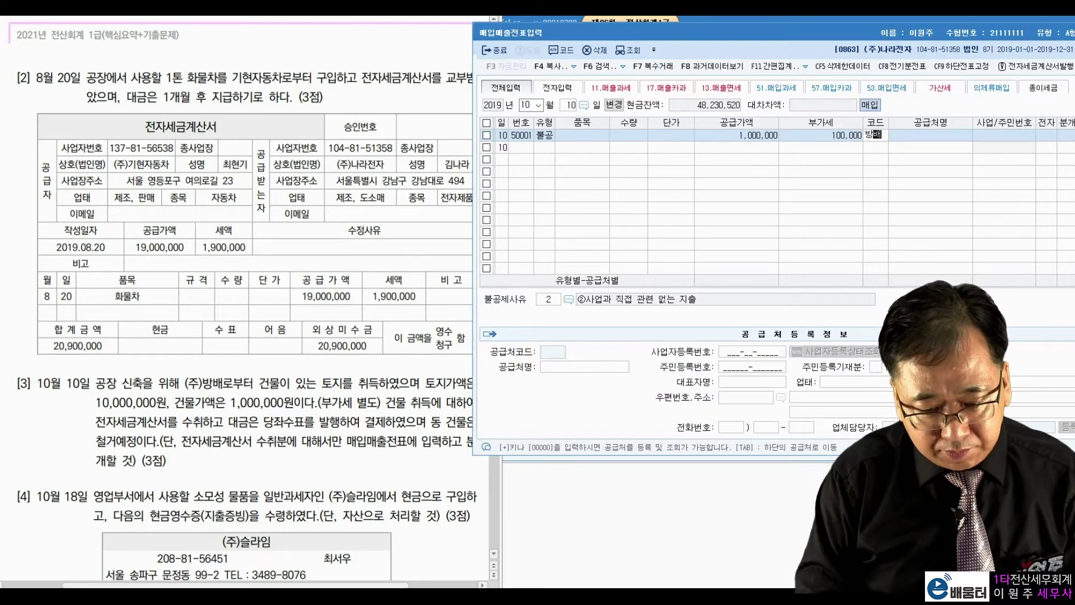
{"action": "key", "text": "Return"}
{"action": "key", "text": "Return"}
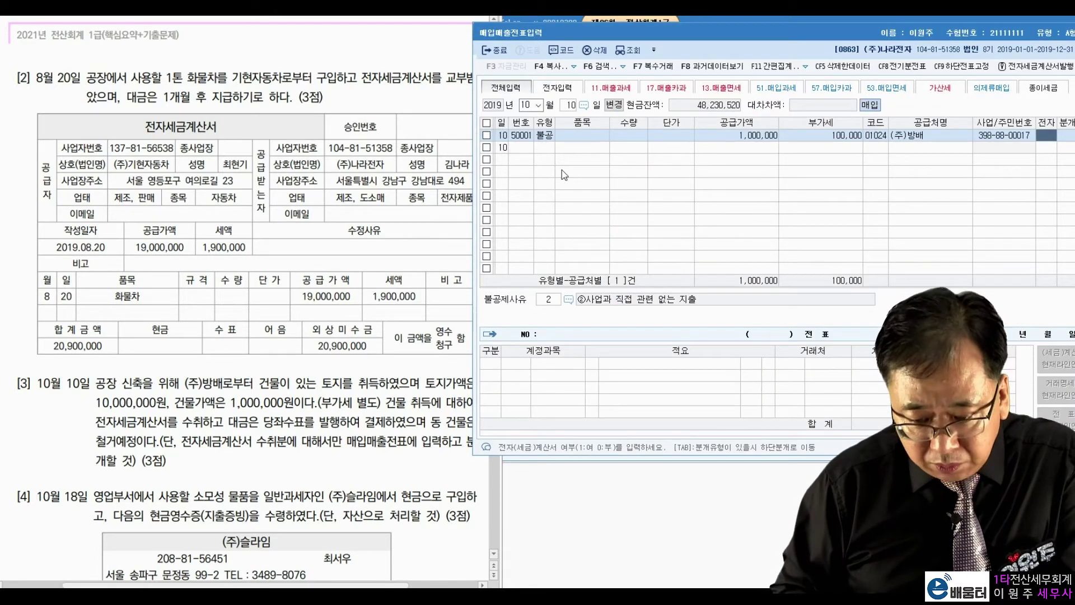
{"action": "type", "text": "1"}
{"action": "key", "text": "Return"}
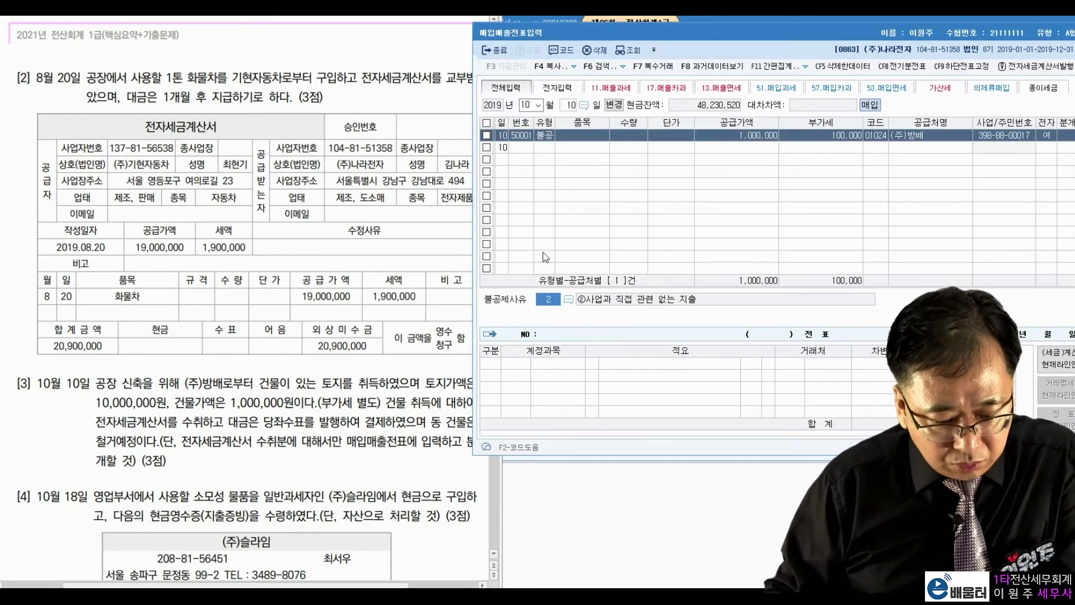
Set the non-deductible reason to 6, land capital expenditure
{"action": "left_click", "coordinate": [569, 299]}
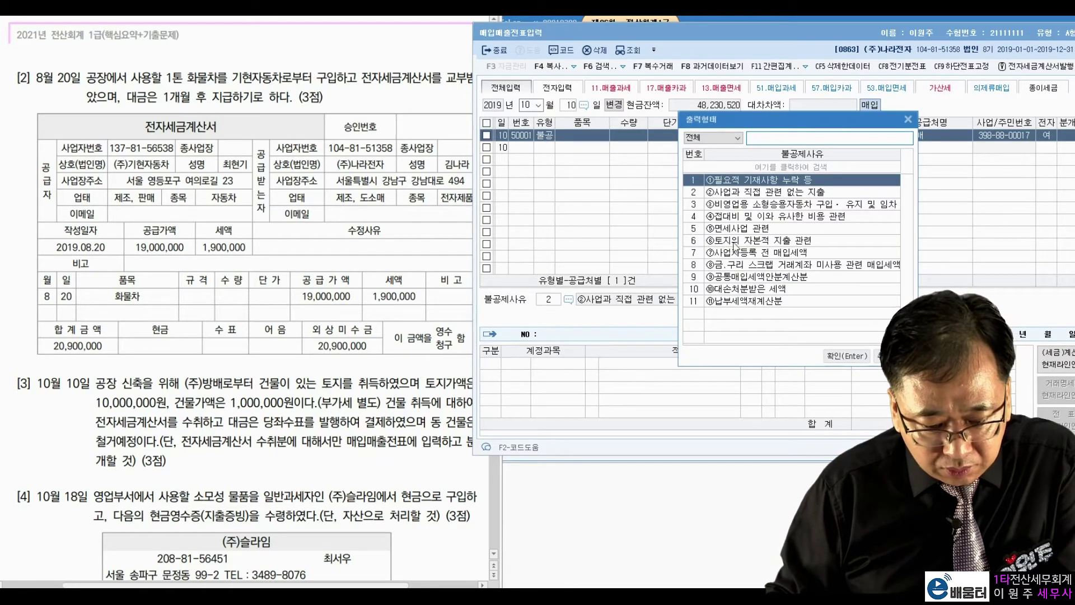
{"action": "left_click", "coordinate": [735, 242]}
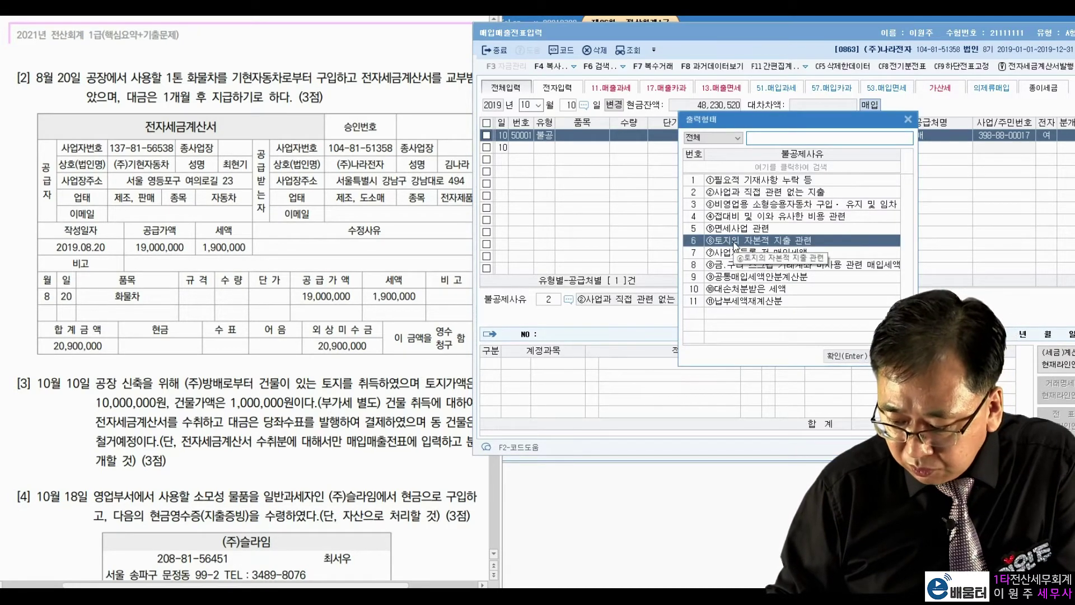
{"action": "double_click", "coordinate": [734, 242]}
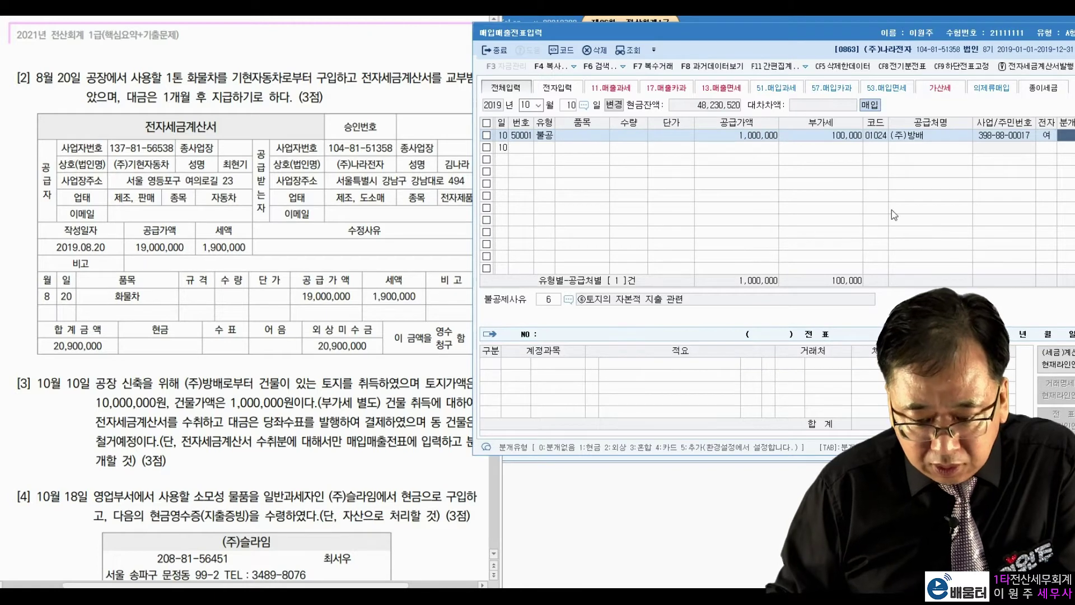
Journal it as 분개 3, debiting 0201 토지 and crediting 0102 당좌예금
{"action": "type", "text": "3"}
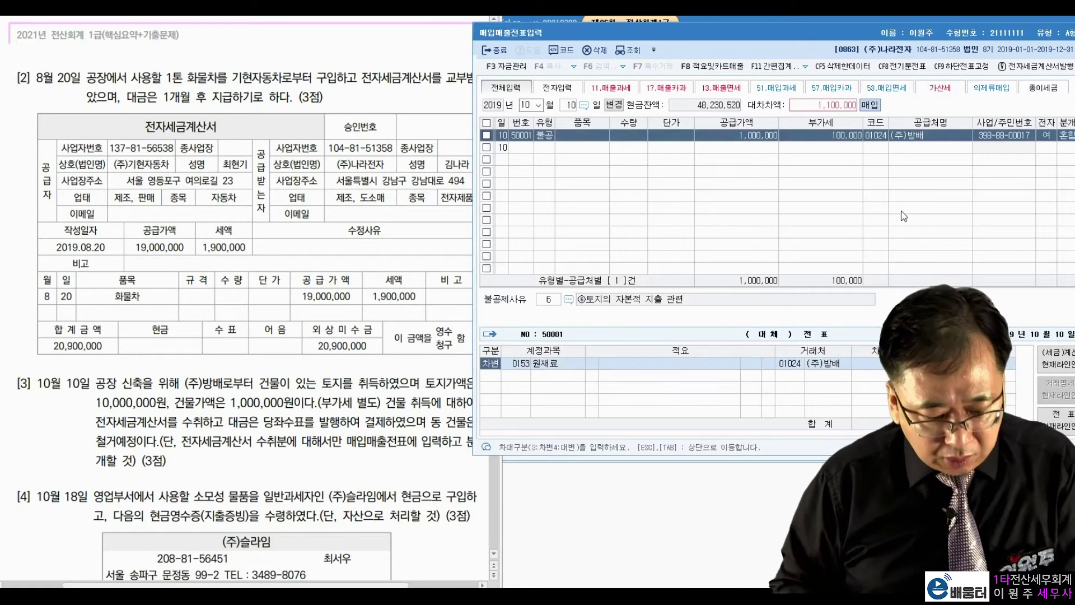
{"action": "key", "text": "Return"}
{"action": "type", "text": "토지"}
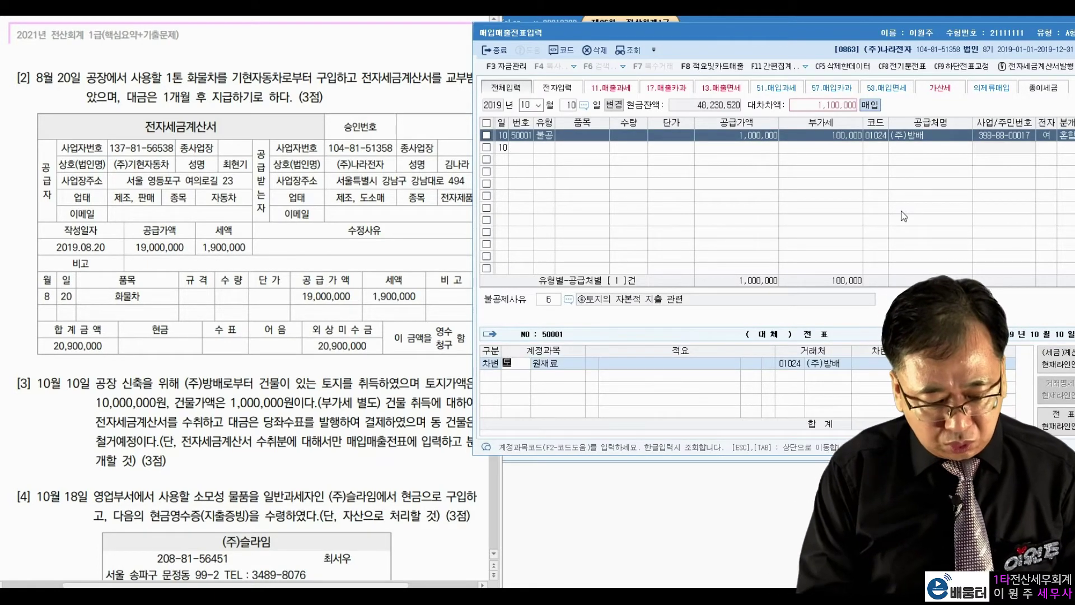
{"action": "key", "text": "Return"}
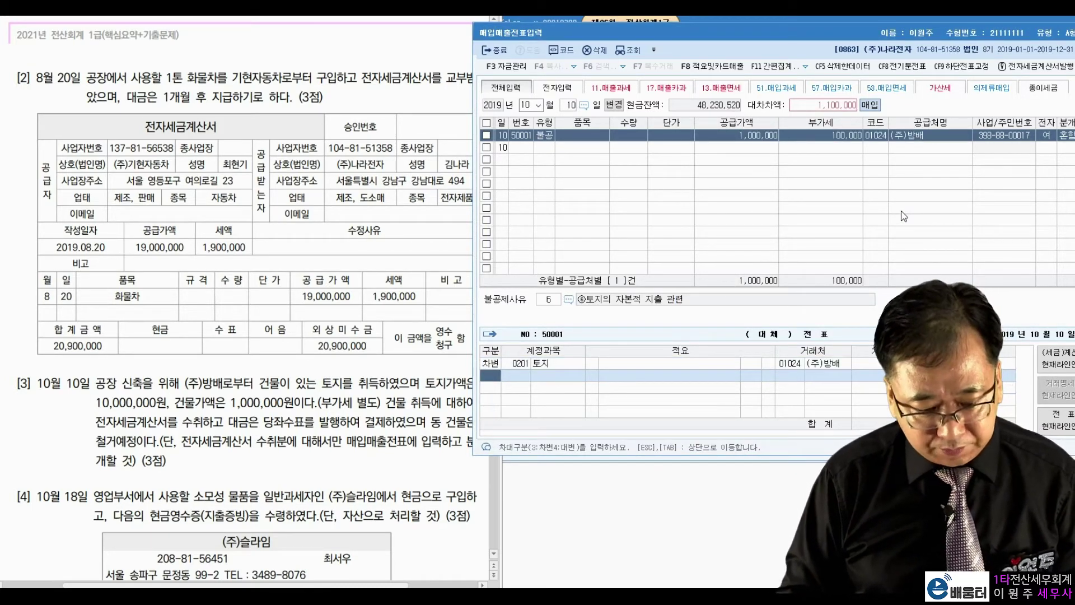
{"action": "type", "text": "4"}
{"action": "key", "text": "Return"}
{"action": "type", "text": "102"}
{"action": "key", "text": "Return"}
{"action": "key", "text": "Return"}
{"action": "key", "text": "Return"}
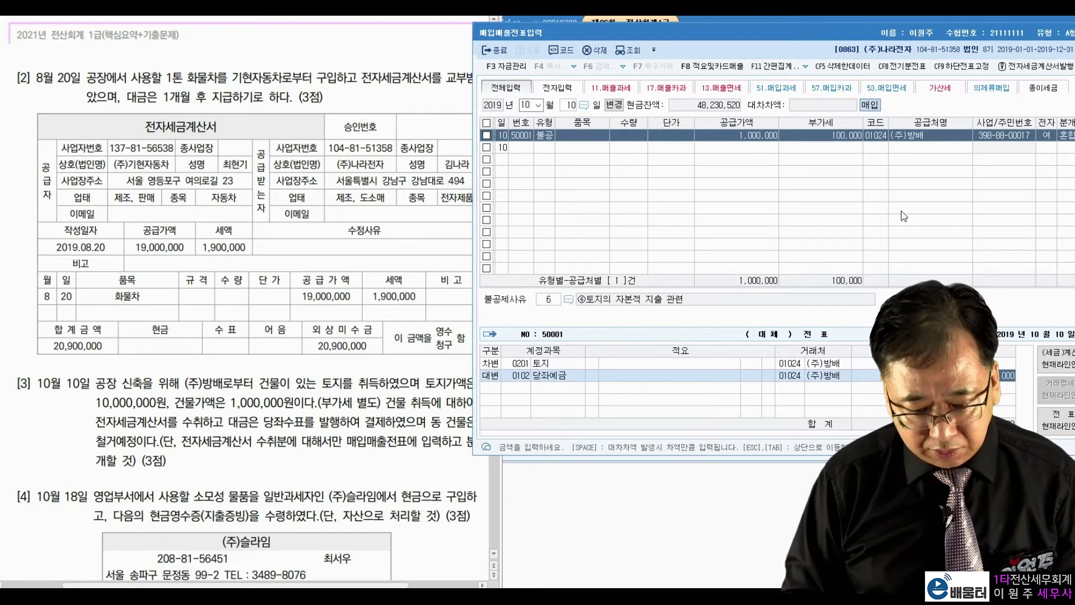
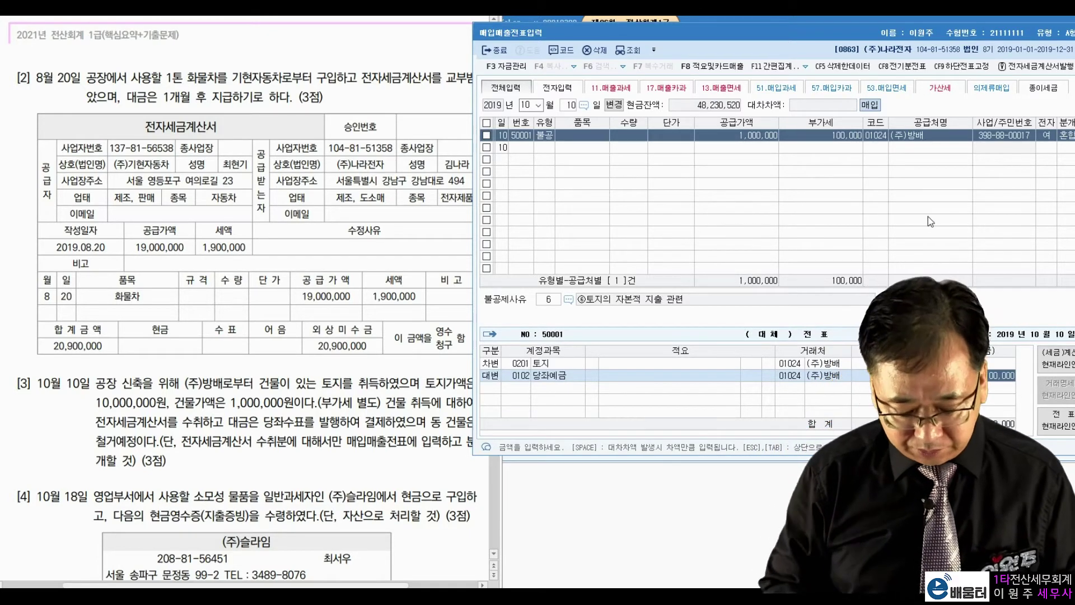
Start a new voucher row and scroll the problem PDF down to problem [4]
{"action": "key", "text": "Return"}
{"action": "left_click", "coordinate": [339, 403]}
{"action": "scroll", "coordinate": [339, 402], "scroll_direction": "down", "scroll_amount": 5}
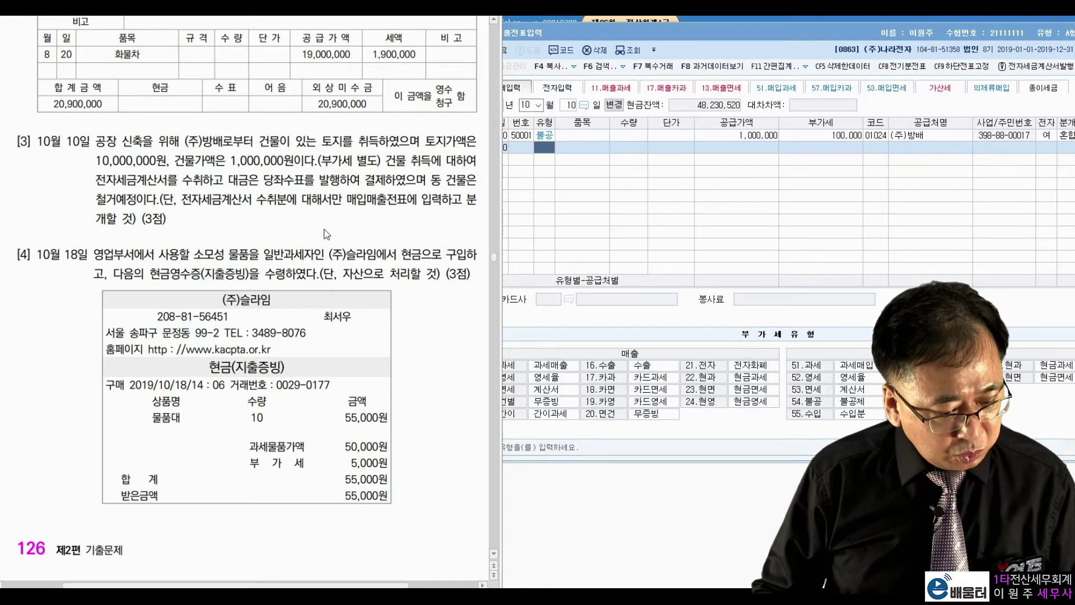
Highlight problem [4]'s key terms: 소모성 물품, cash payment, 현금영수증(지출증빙), and the 55,000원 total
{"action": "left_click_drag", "start_coordinate": [194, 255], "coordinate": [249, 255]}
{"action": "left_click_drag", "start_coordinate": [402, 254], "coordinate": [433, 257]}
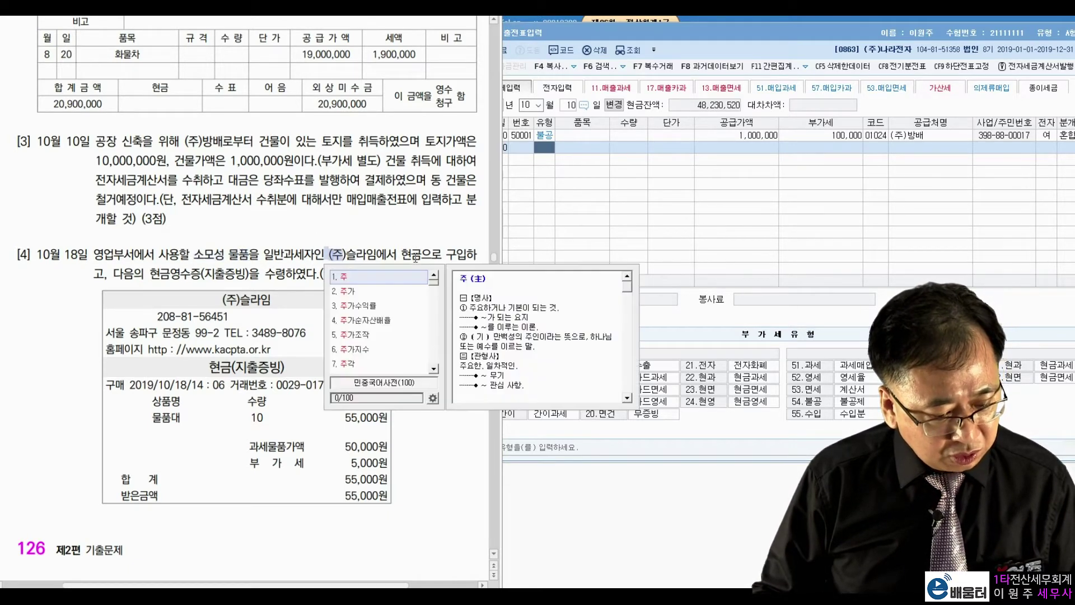
{"action": "left_click", "coordinate": [138, 269]}
{"action": "left_click_drag", "start_coordinate": [149, 274], "coordinate": [313, 252]}
{"action": "left_click", "coordinate": [283, 257]}
{"action": "left_click", "coordinate": [357, 242]}
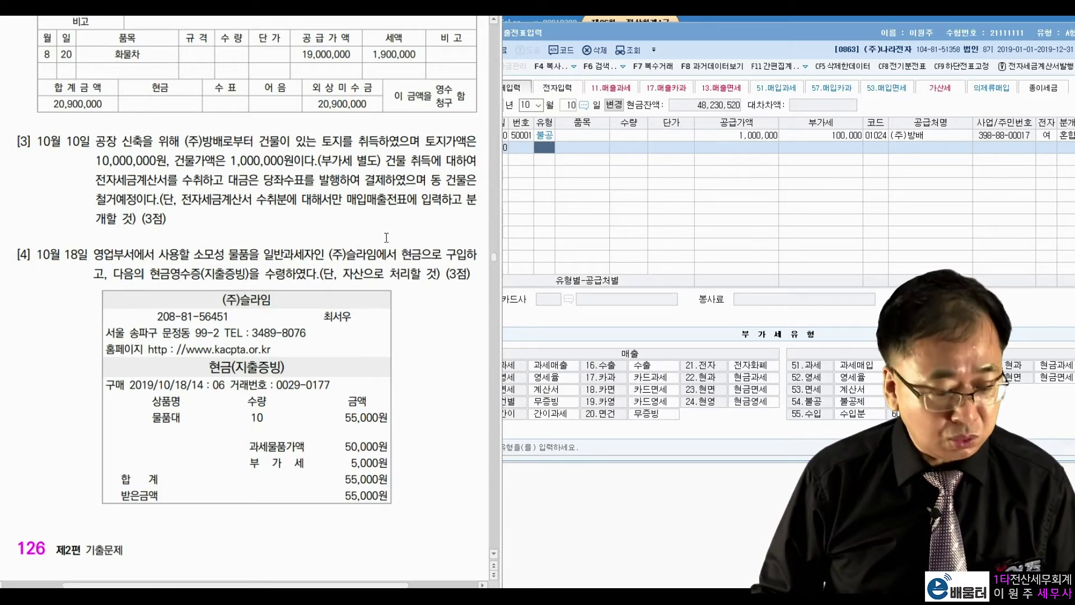
{"action": "left_click_drag", "start_coordinate": [344, 480], "coordinate": [390, 481]}
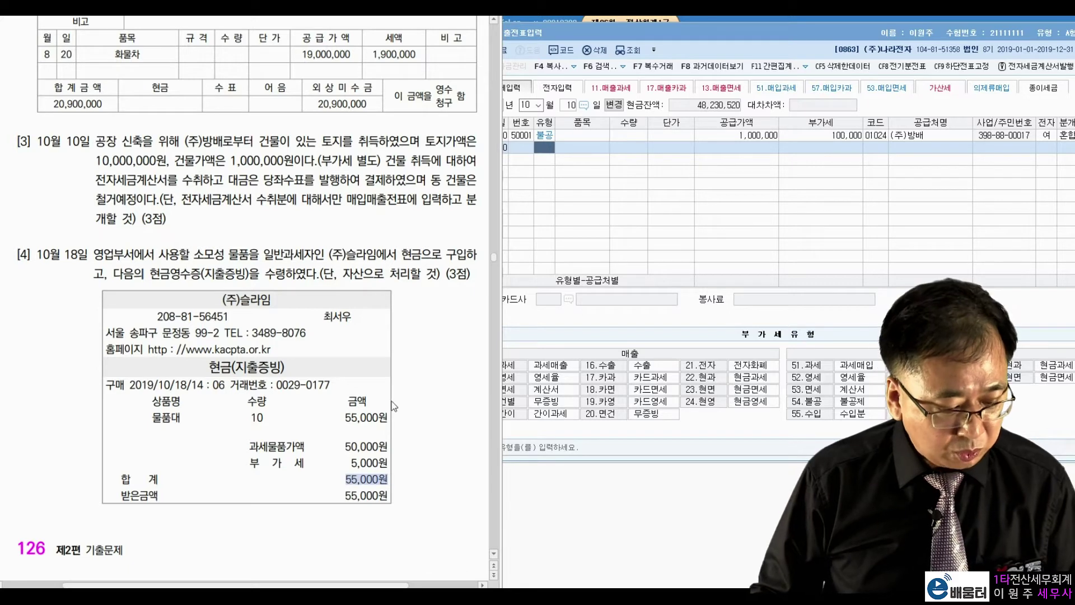
{"action": "left_click", "coordinate": [353, 466]}
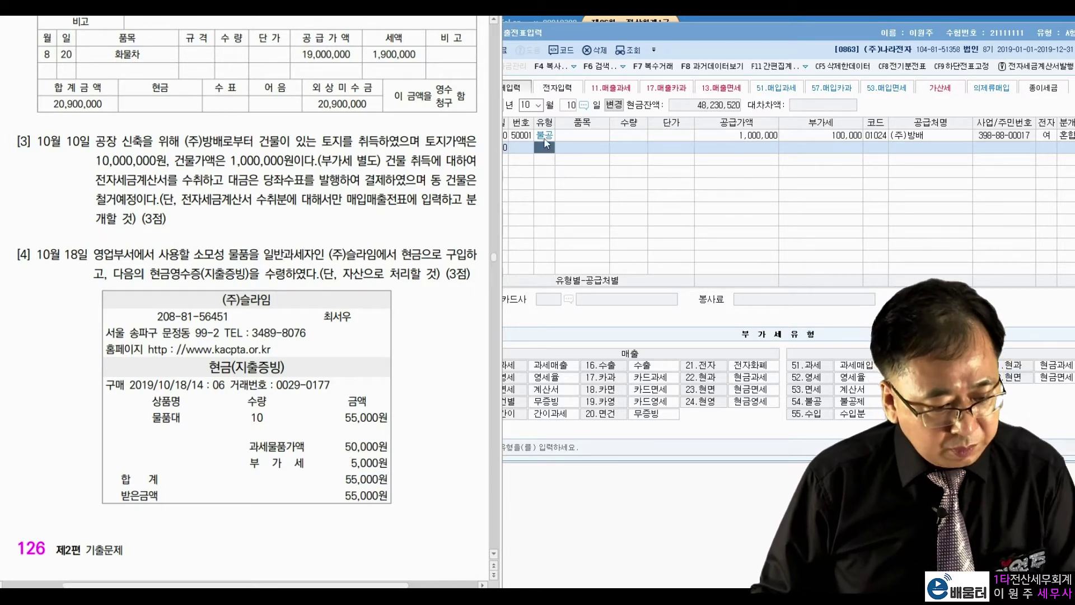
Enter day 18 as a type 61 현과 purchase of 50,000 with 5,000 VAT
{"action": "left_click", "coordinate": [568, 105]}
{"action": "type", "text": "18"}
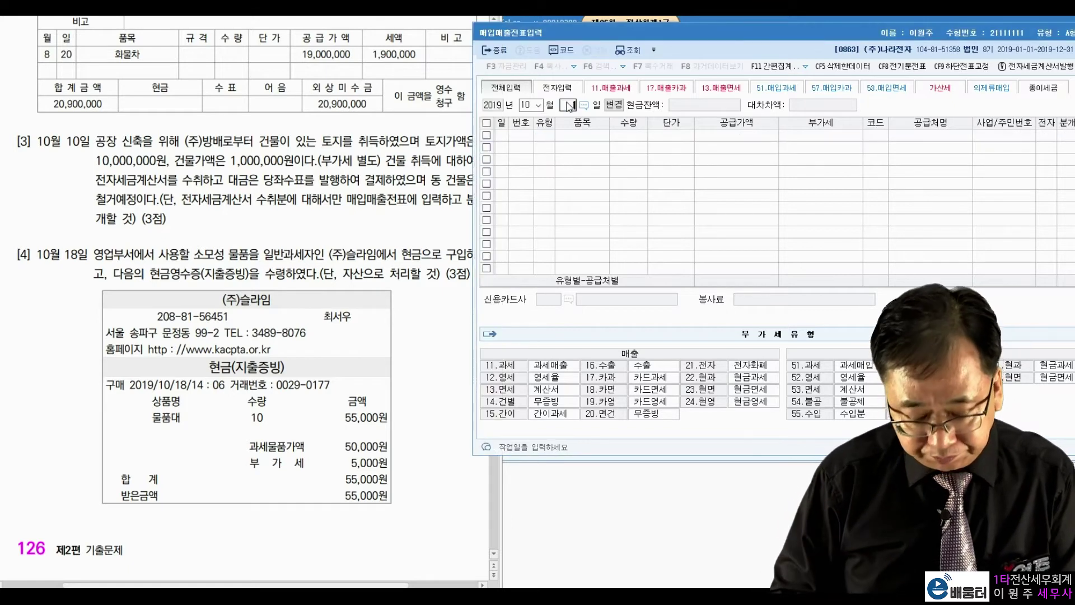
{"action": "key", "text": "Return"}
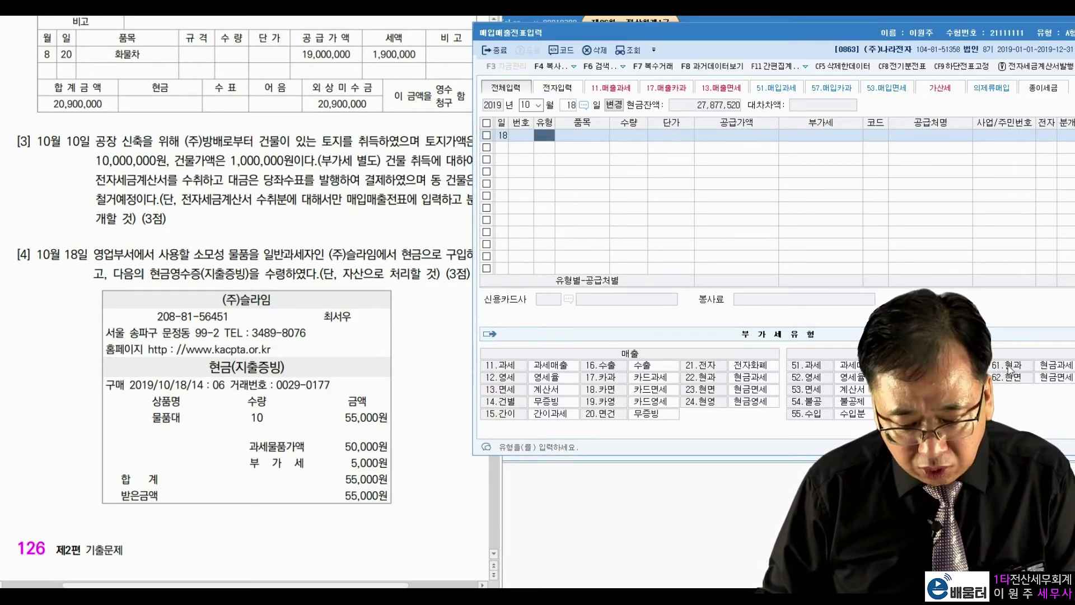
{"action": "type", "text": "61"}
{"action": "key", "text": "Return"}
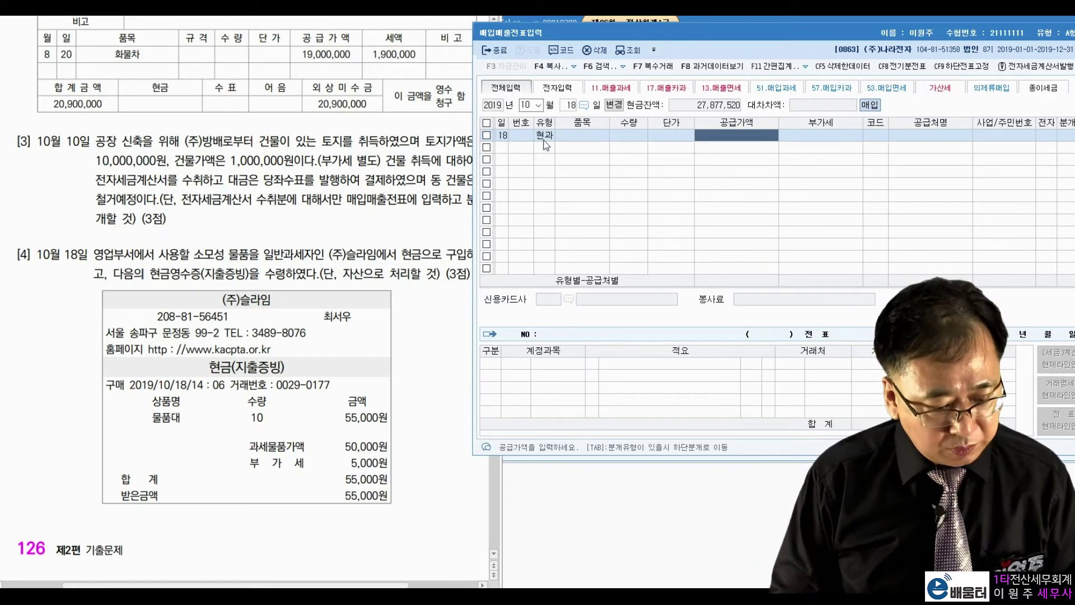
{"action": "type", "text": "50000"}
{"action": "key", "text": "Return"}
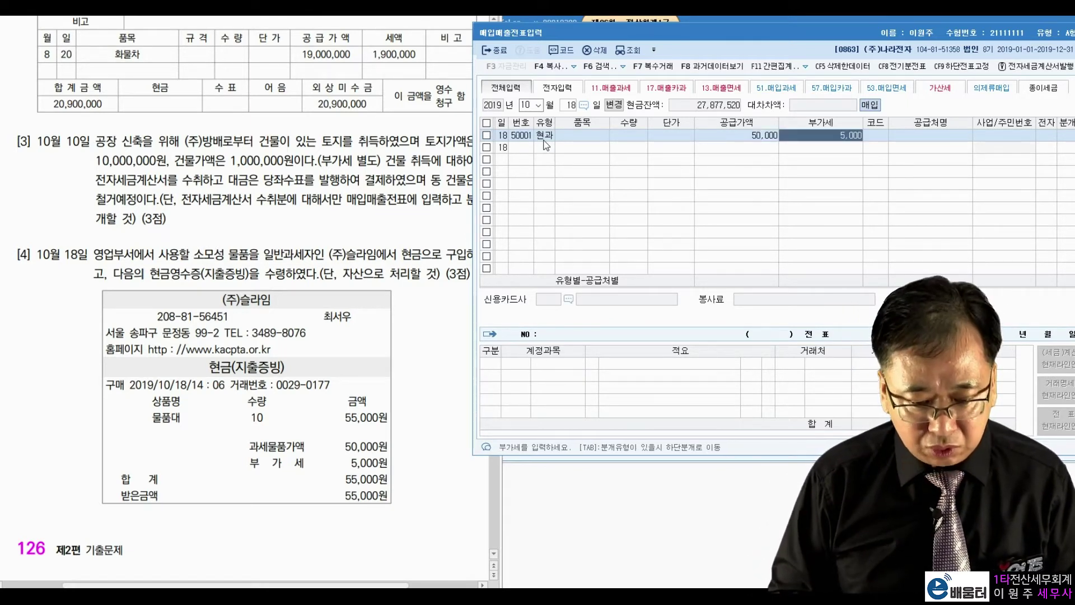
{"action": "key", "text": "Return"}
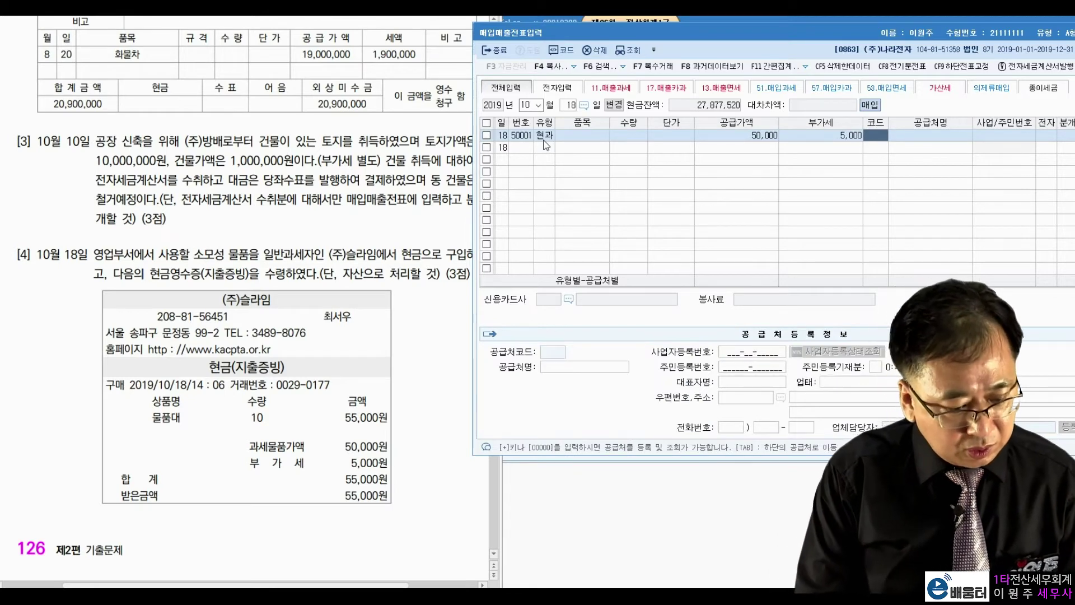
Set the supplier to (주)슬라임 and the settlement to 분개 1, cash
{"action": "type", "text": "슬라"}
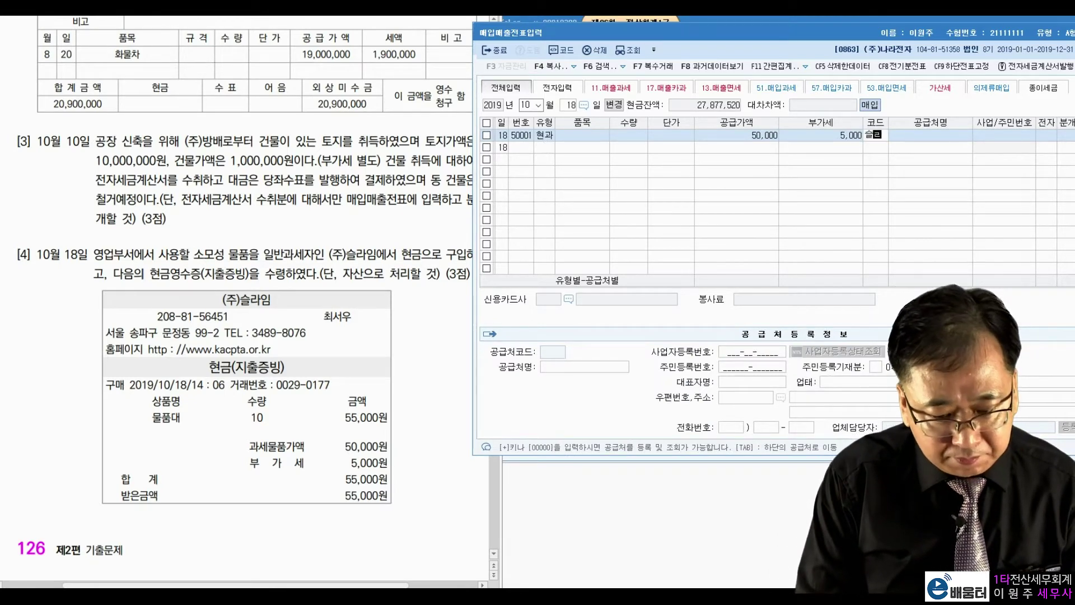
{"action": "key", "text": "Return"}
{"action": "key", "text": "Escape"}
{"action": "key", "text": "Return"}
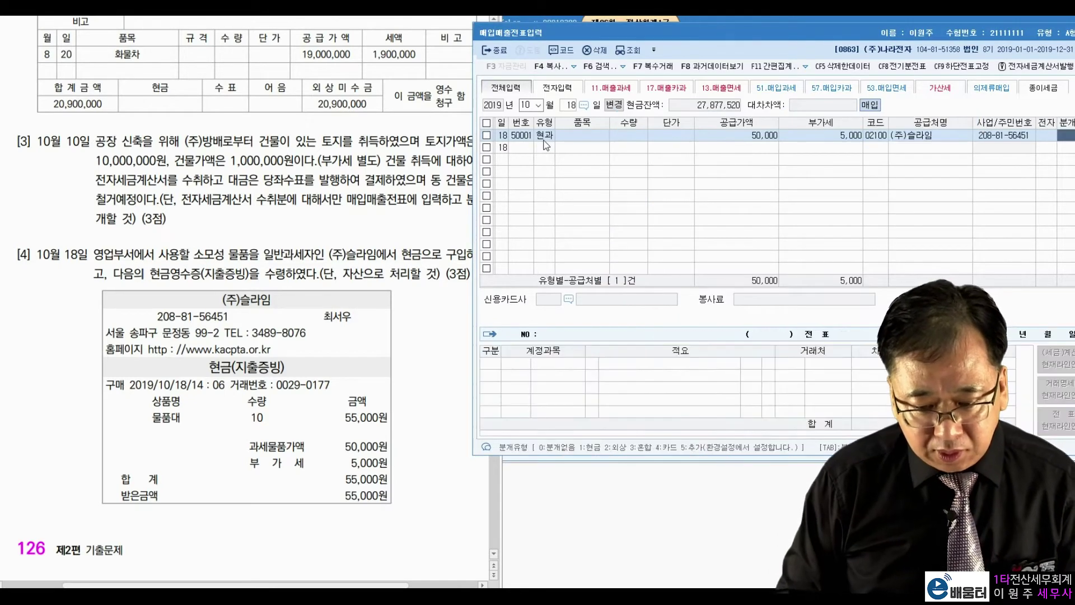
{"action": "type", "text": "1"}
{"action": "key", "text": "Return"}
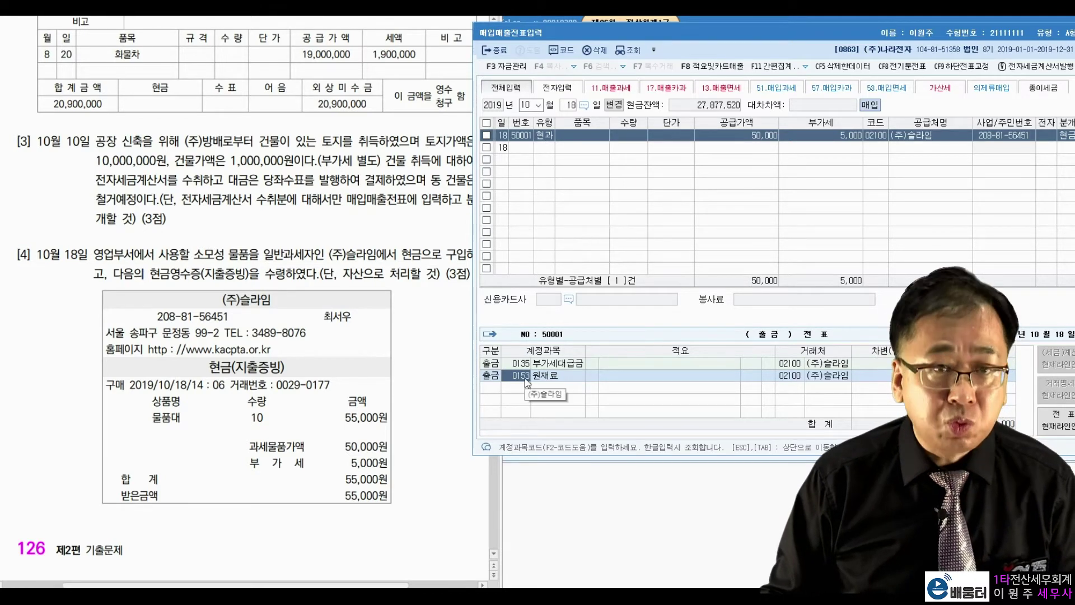
Check problem [4]'s asset-treatment condition and change the debit account to 소모품
{"action": "left_click", "coordinate": [304, 264]}
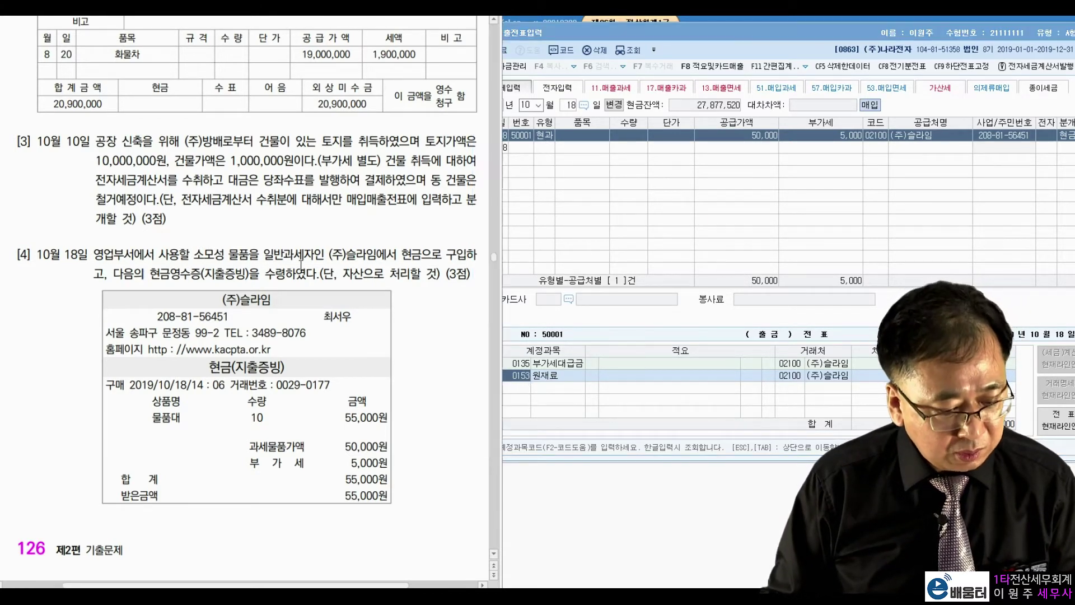
{"action": "left_click_drag", "start_coordinate": [321, 274], "coordinate": [437, 274]}
{"action": "key", "text": "Hangul_Hanja"}
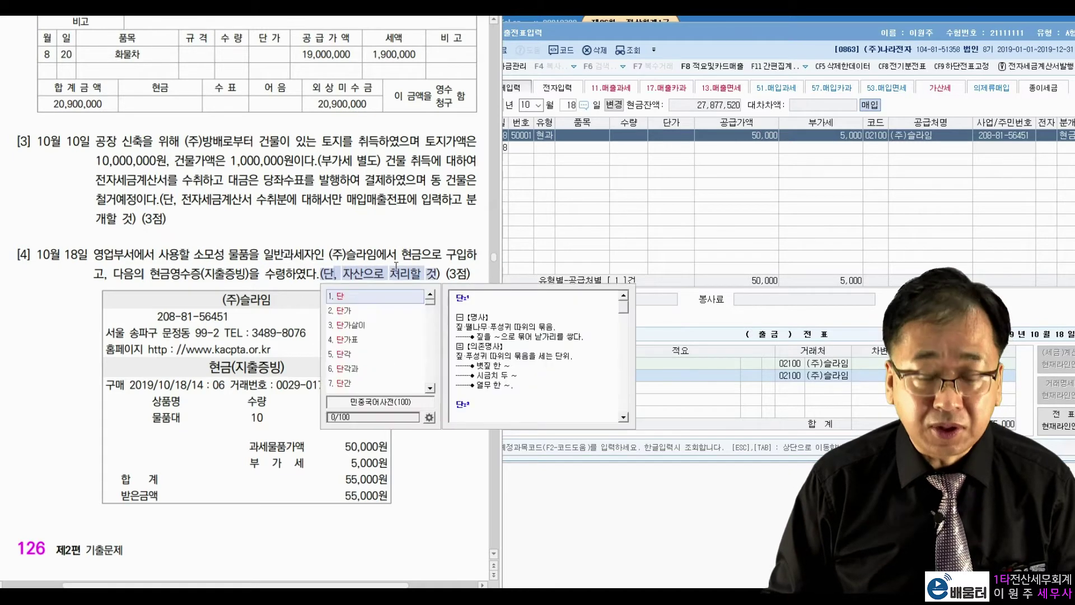
{"action": "key", "text": "Escape"}
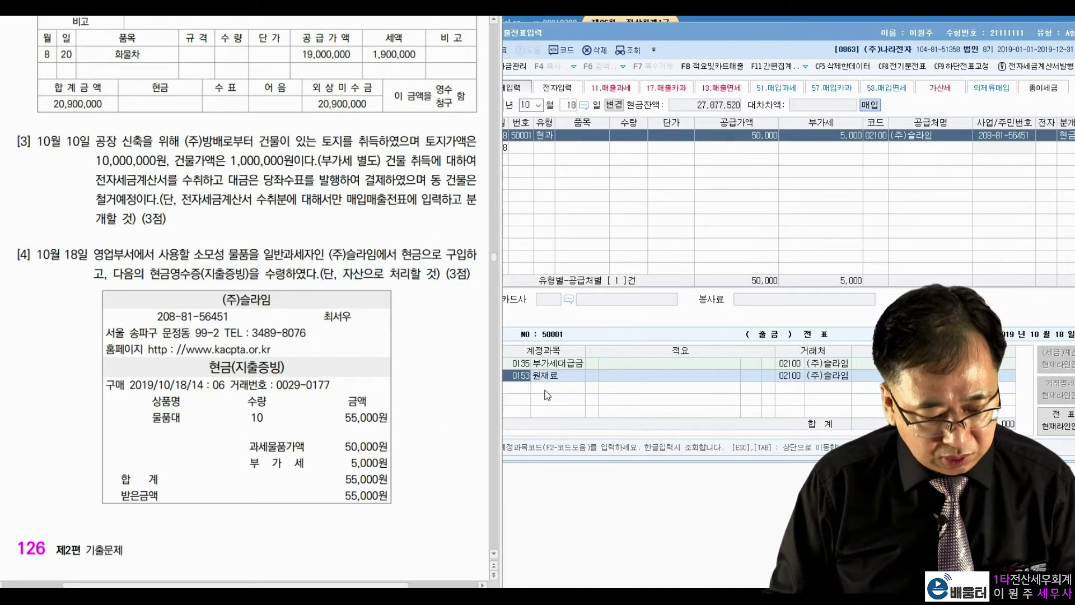
{"action": "left_click", "coordinate": [583, 431]}
{"action": "type", "text": "소모품"}
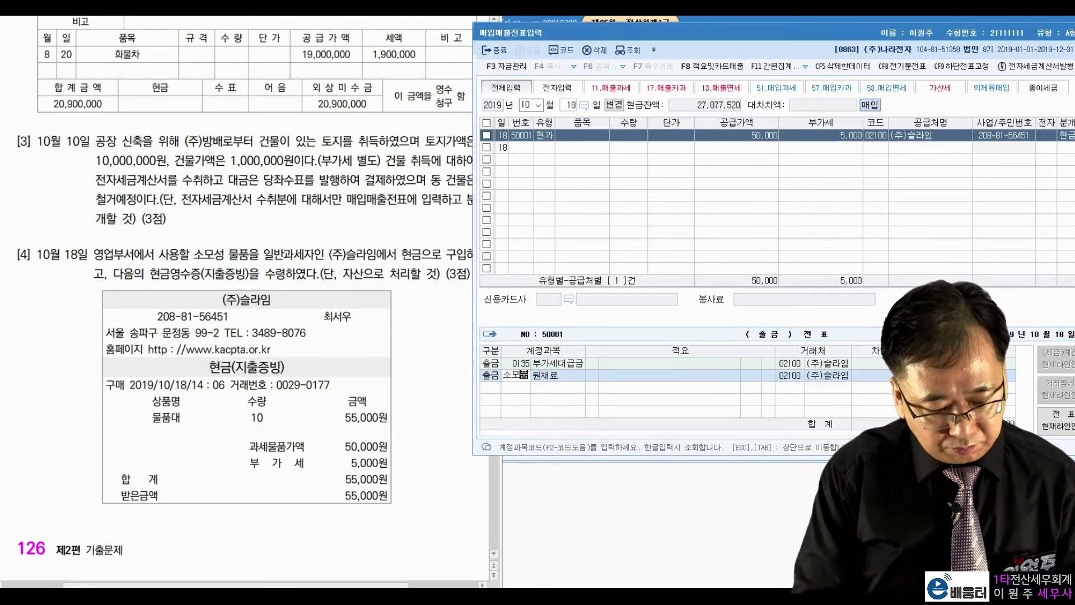
{"action": "key", "text": "Return"}
{"action": "key", "text": "Return"}
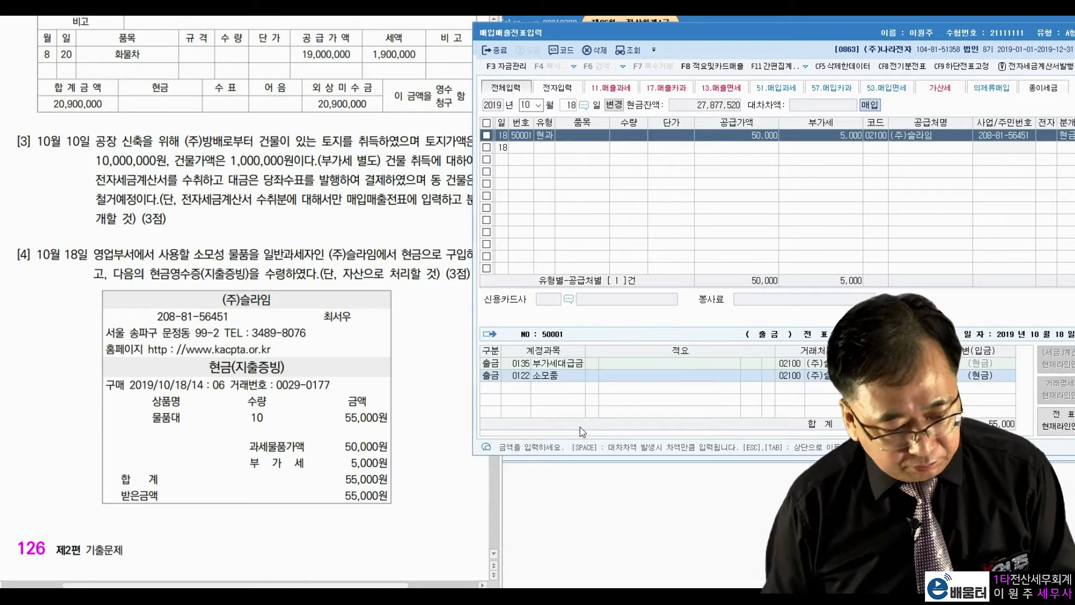
Scroll the problem PDF down to the next problem
{"action": "left_click", "coordinate": [267, 206]}
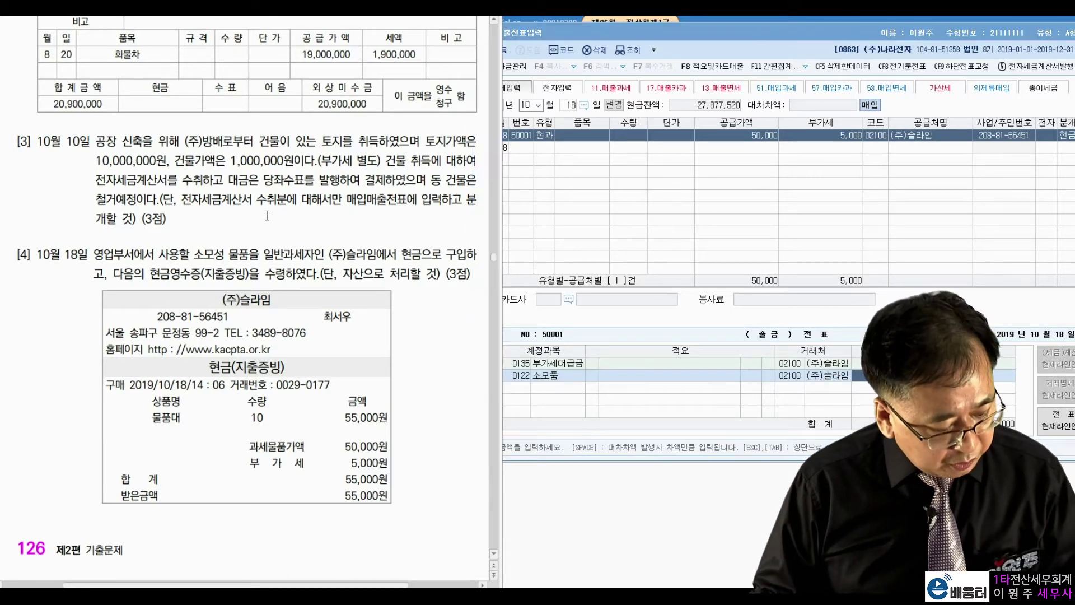
{"action": "scroll", "coordinate": [273, 258], "scroll_direction": "down", "scroll_amount": 5}
{"action": "scroll", "coordinate": [273, 258], "scroll_direction": "down", "scroll_amount": 5}
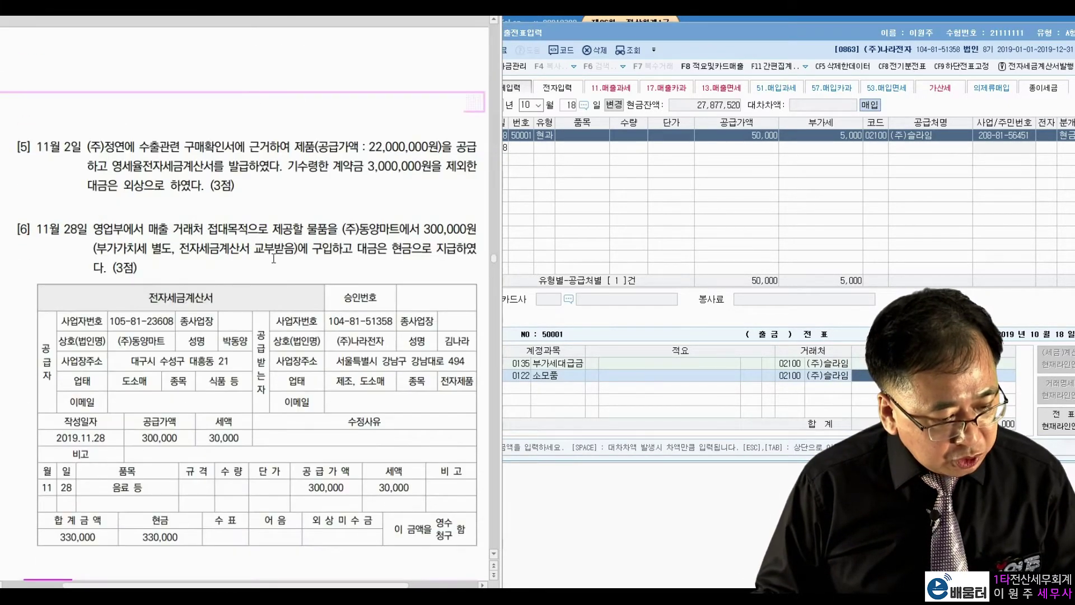
Set the voucher date to month 11, day 2
{"action": "left_click", "coordinate": [523, 105]}
{"action": "type", "text": "11"}
{"action": "key", "text": "Return"}
{"action": "type", "text": "2"}
{"action": "key", "text": "Return"}
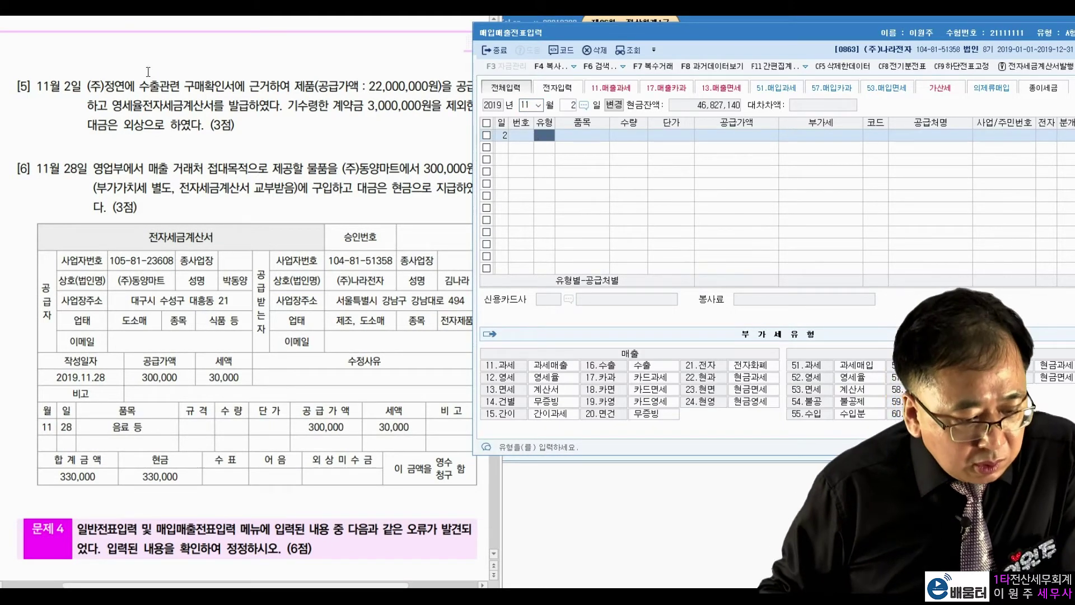
Highlight problem [5]'s 구매확인서, 22,000,000원, 영세율전자세금계산서, 3,000,000원 deposit and on-credit terms
{"action": "left_click", "coordinate": [146, 80]}
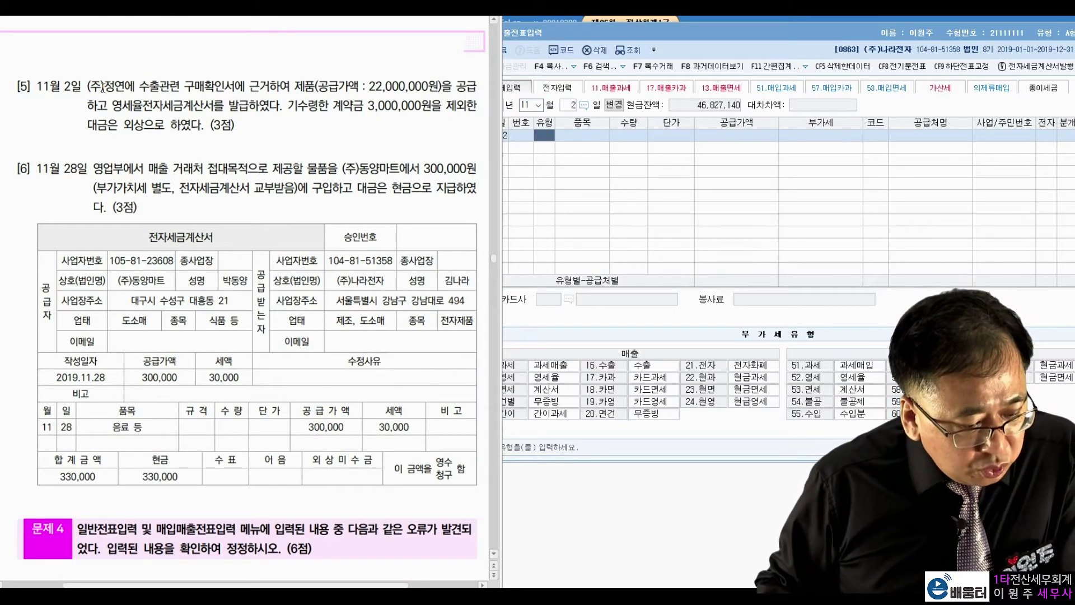
{"action": "left_click_drag", "start_coordinate": [184, 85], "coordinate": [235, 85]}
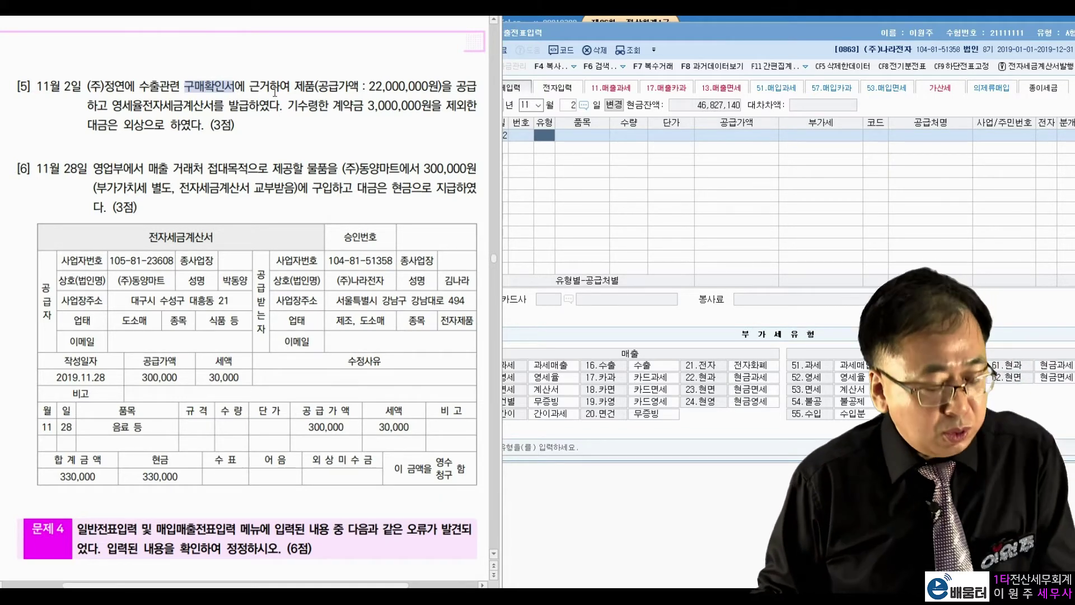
{"action": "left_click", "coordinate": [267, 92]}
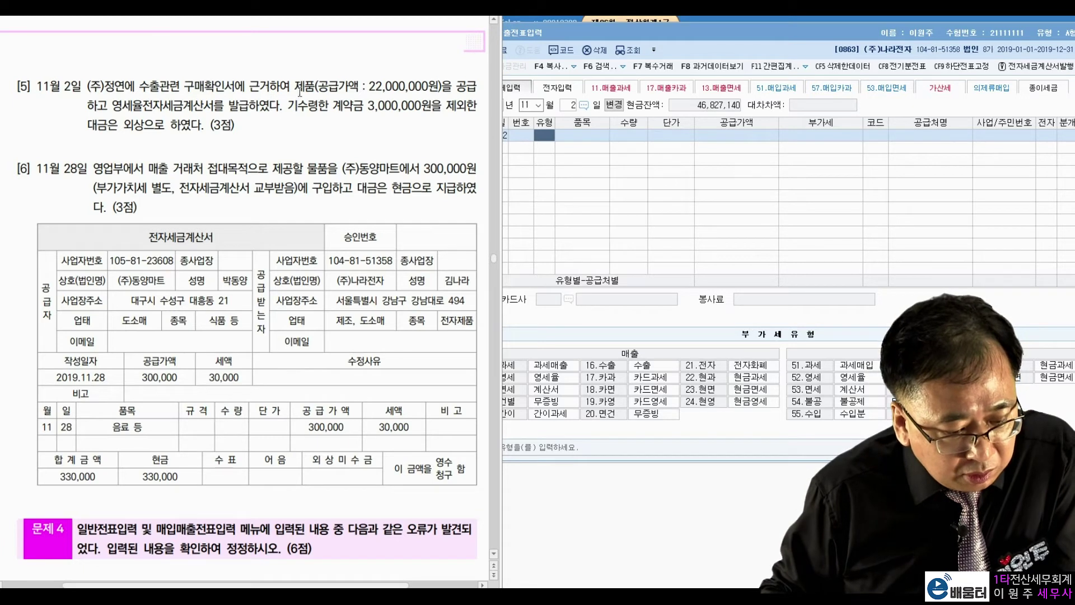
{"action": "left_click_drag", "start_coordinate": [368, 86], "coordinate": [437, 81]}
{"action": "left_click", "coordinate": [199, 97]}
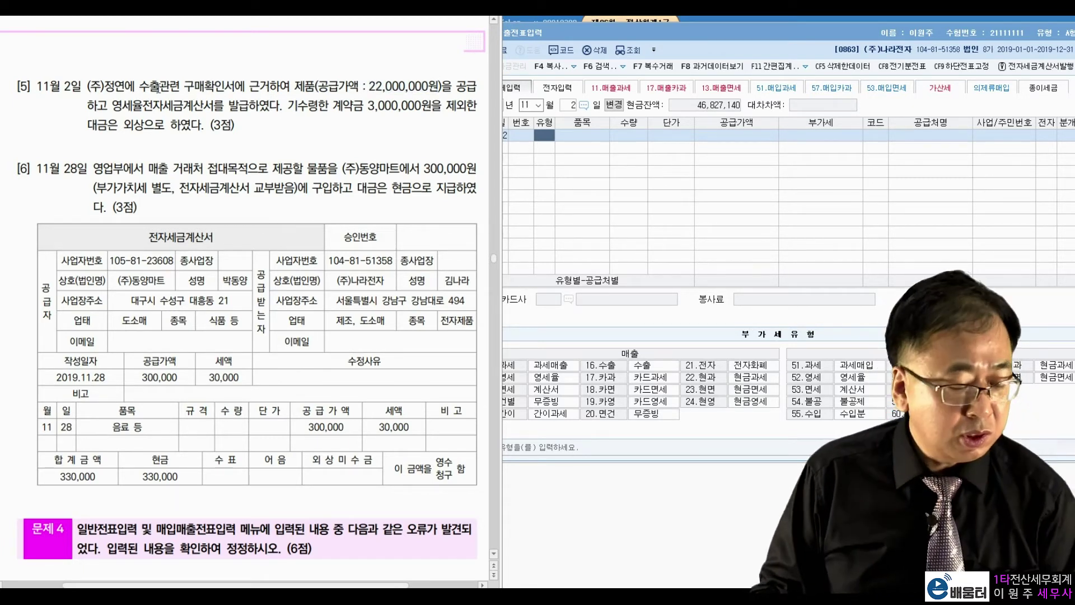
{"action": "left_click_drag", "start_coordinate": [112, 106], "coordinate": [217, 106]}
{"action": "left_click", "coordinate": [340, 110]}
{"action": "left_click_drag", "start_coordinate": [367, 105], "coordinate": [432, 107]}
{"action": "left_click_drag", "start_coordinate": [135, 122], "coordinate": [145, 119]}
{"action": "left_click", "coordinate": [245, 99]}
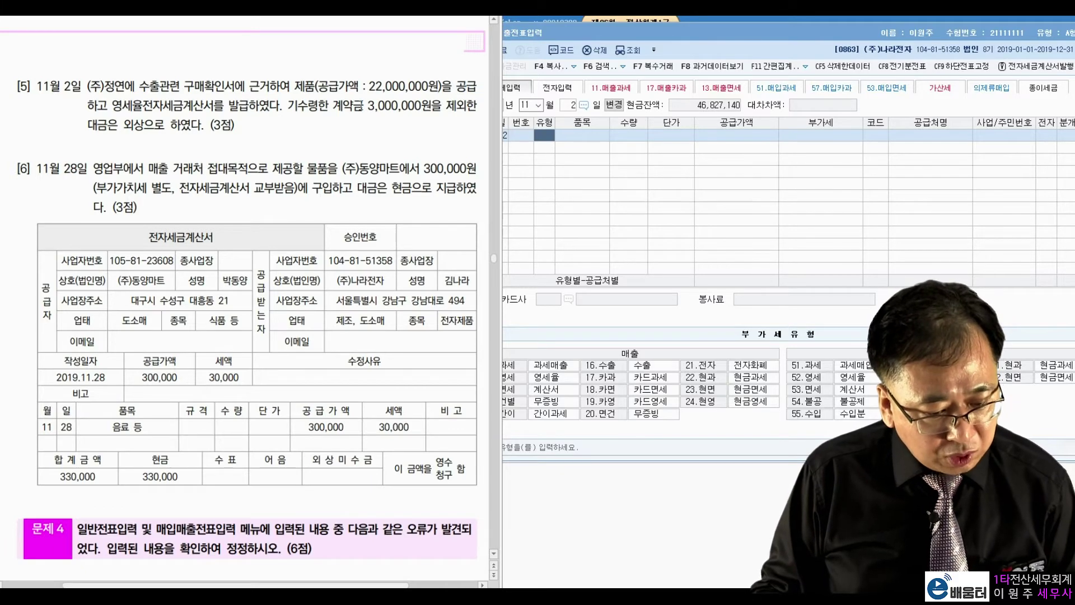
{"action": "left_click", "coordinate": [549, 140]}
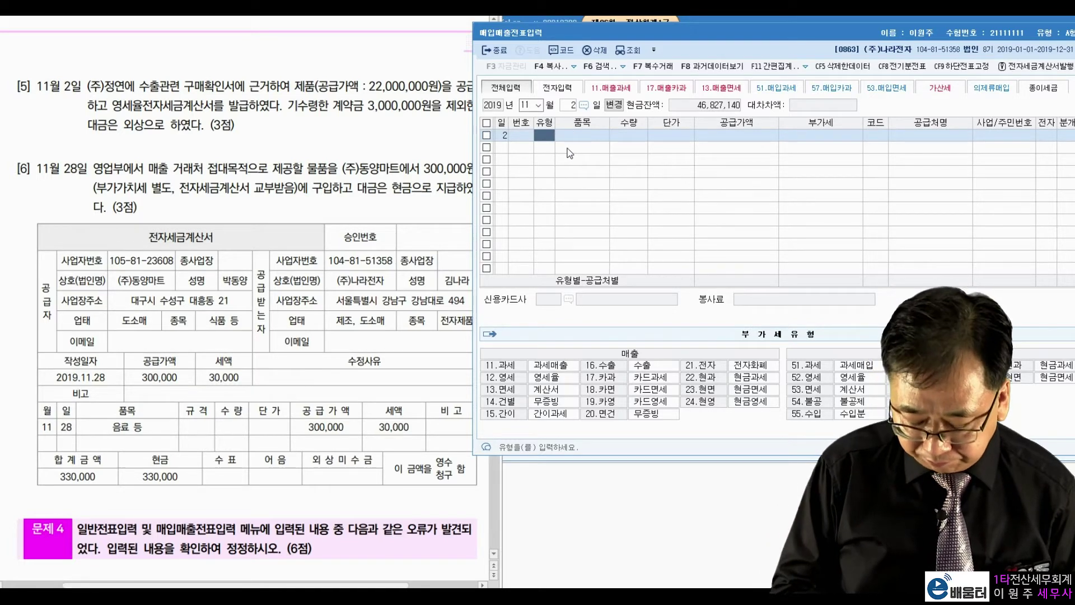
Enter a type 12 영세 sale of 22,000,000 to (주)정연 with electronic invoice 1
{"action": "type", "text": "12"}
{"action": "key", "text": "Return"}
{"action": "key", "text": "Return"}
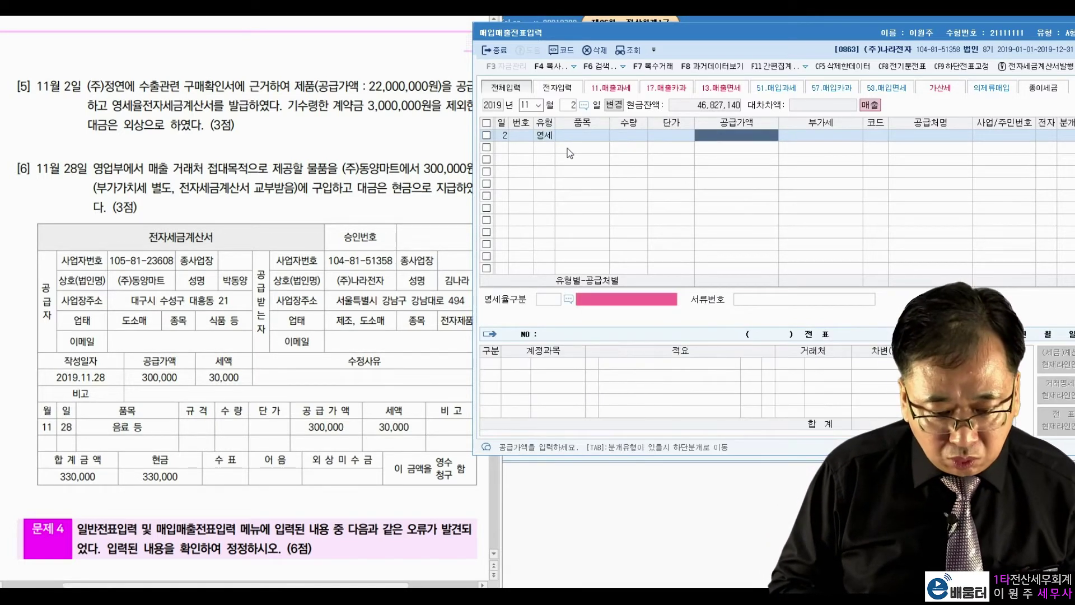
{"action": "type", "text": "1"}
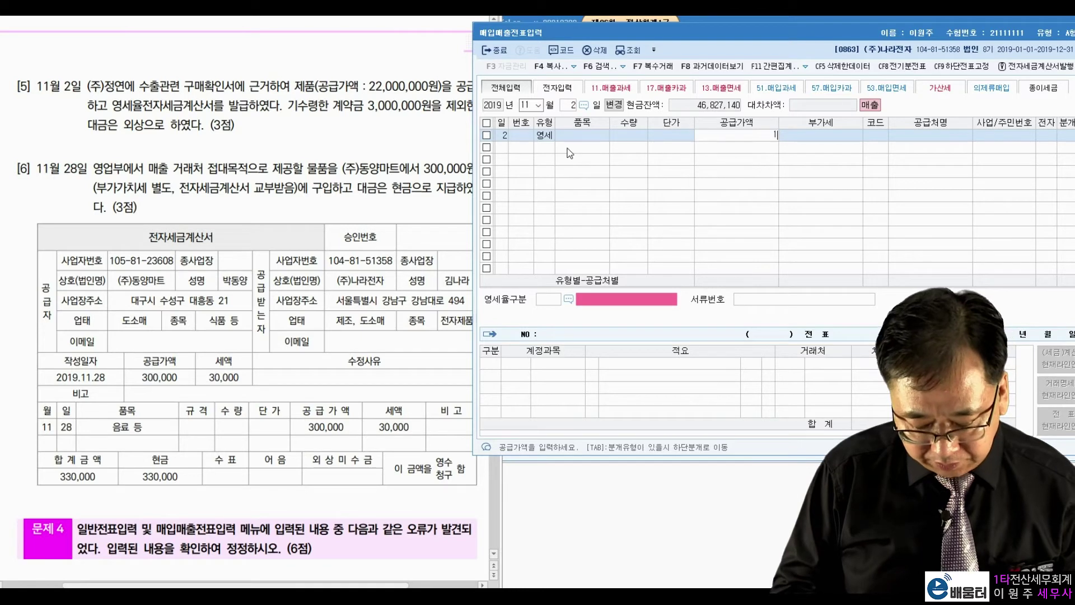
{"action": "type", "text": "22000000"}
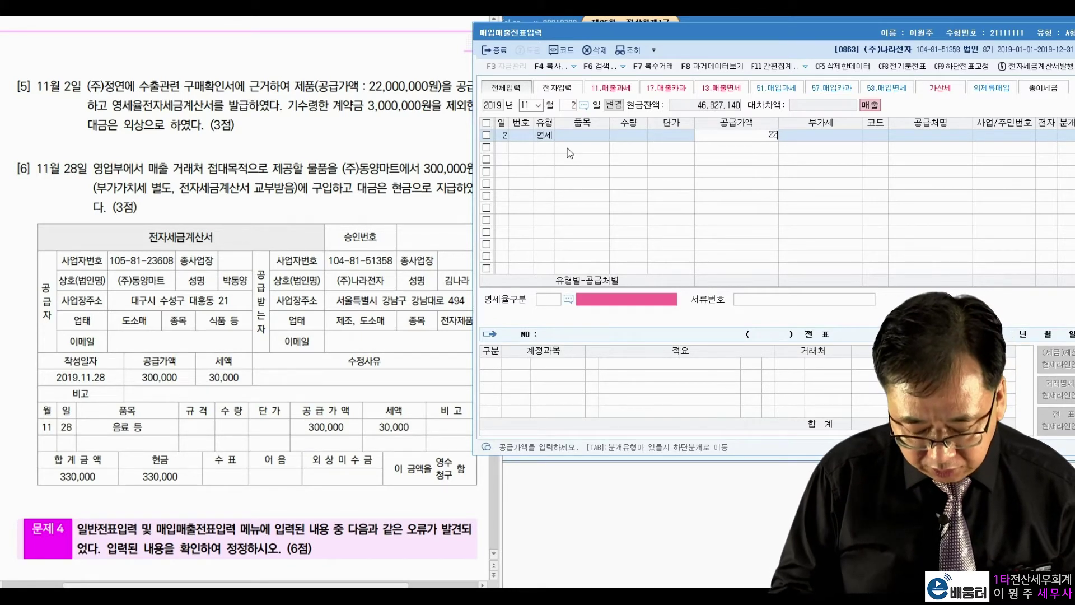
{"action": "key", "text": "Return"}
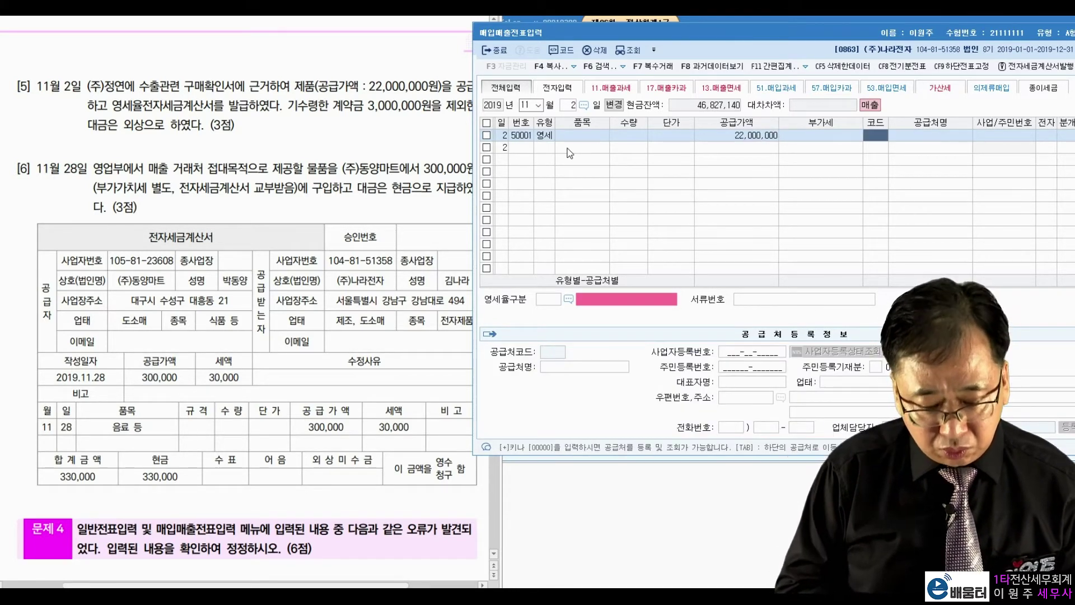
{"action": "type", "text": "정연"}
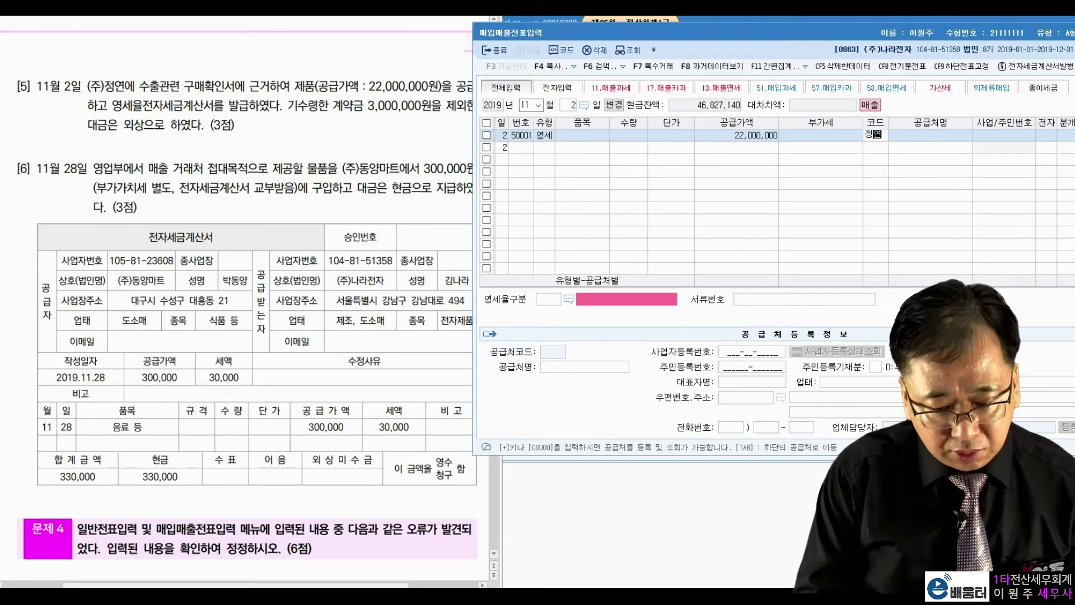
{"action": "key", "text": "Return"}
{"action": "key", "text": "Return"}
{"action": "key", "text": "Return"}
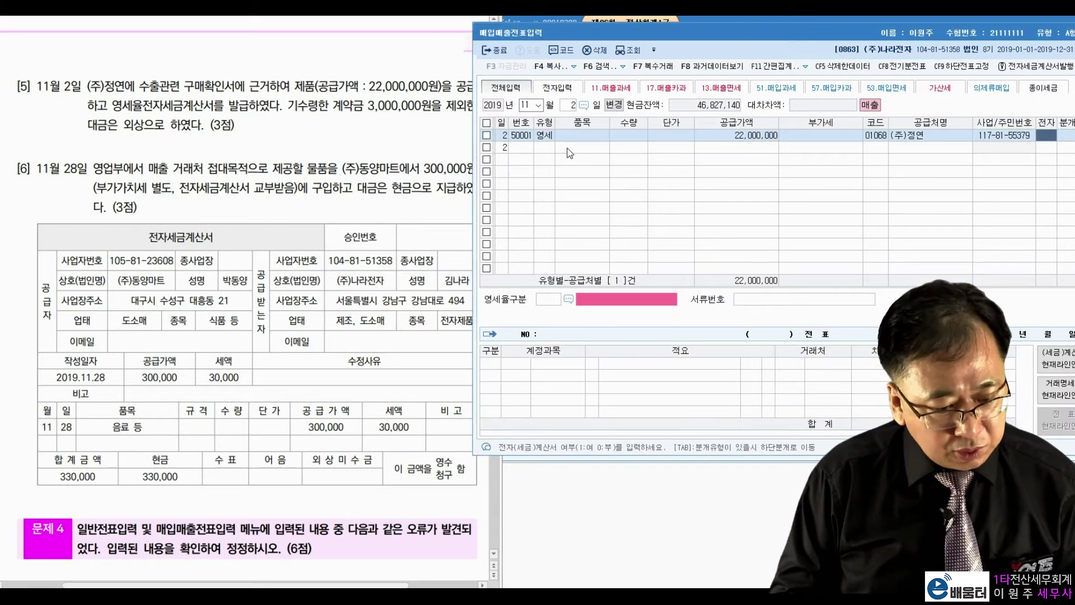
{"action": "type", "text": "1"}
{"action": "key", "text": "Return"}
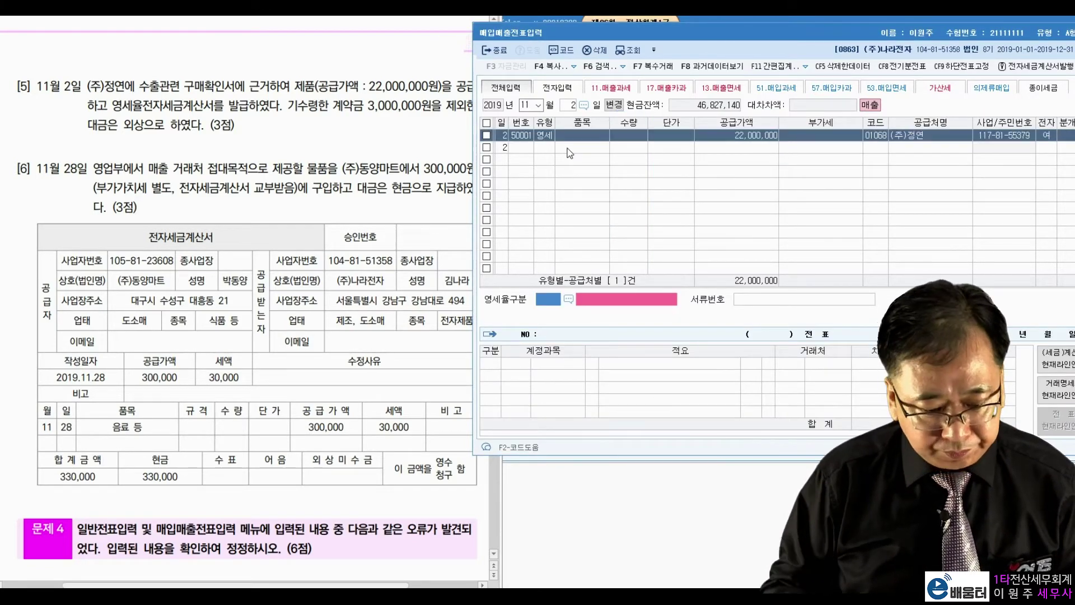
Set the zero-rate category to 내국신용장·구매확인서 and choose 분개 3, mixed
{"action": "left_click", "coordinate": [568, 300]}
{"action": "left_click", "coordinate": [598, 206]}
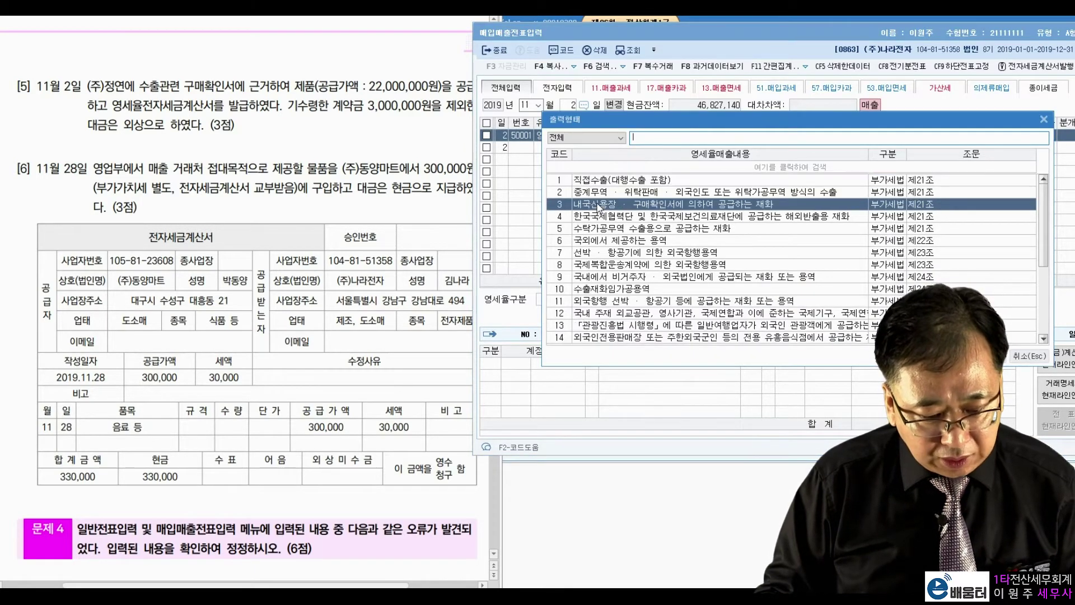
{"action": "double_click", "coordinate": [648, 205]}
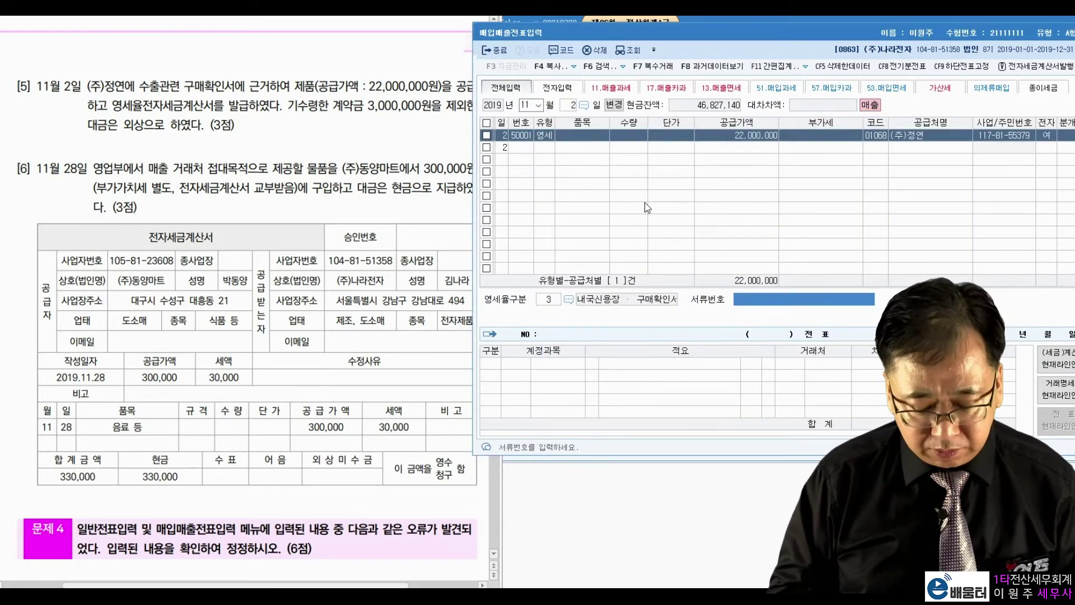
{"action": "key", "text": "Return"}
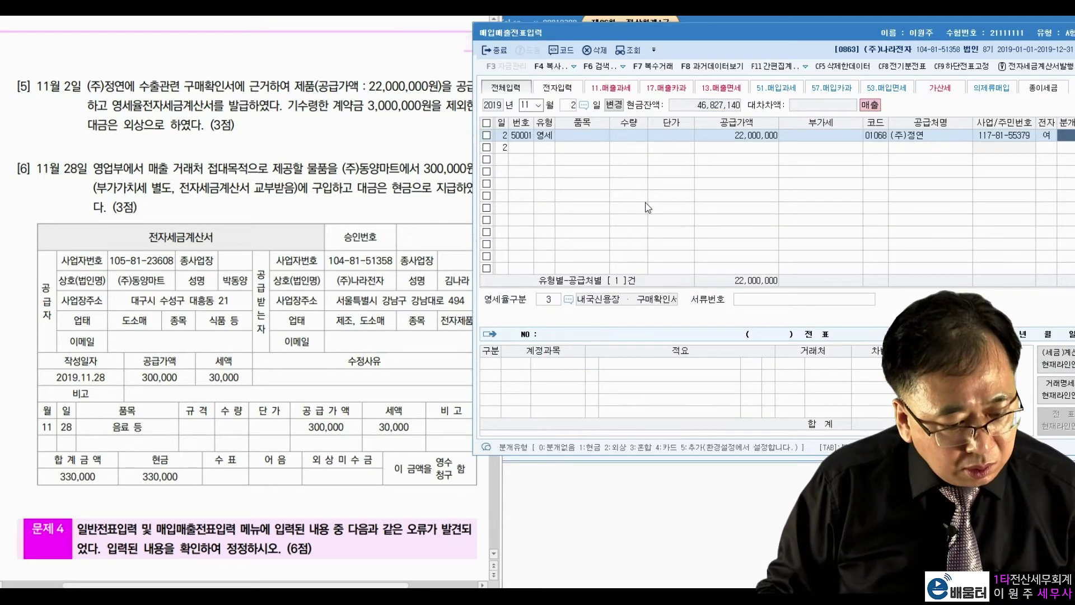
{"action": "type", "text": "3"}
{"action": "key", "text": "Return"}
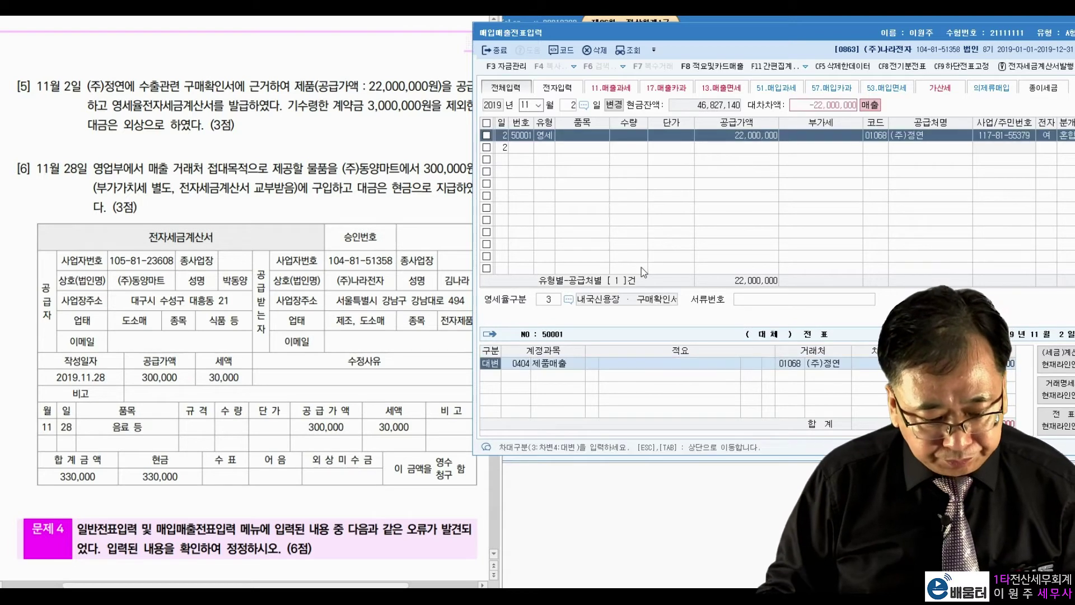
Add a debit journal line to 0259 선수금 for the deposit amount
{"action": "key", "text": "Return"}
{"action": "key", "text": "Return"}
{"action": "key", "text": "Return"}
{"action": "key", "text": "Return"}
{"action": "key", "text": "Return"}
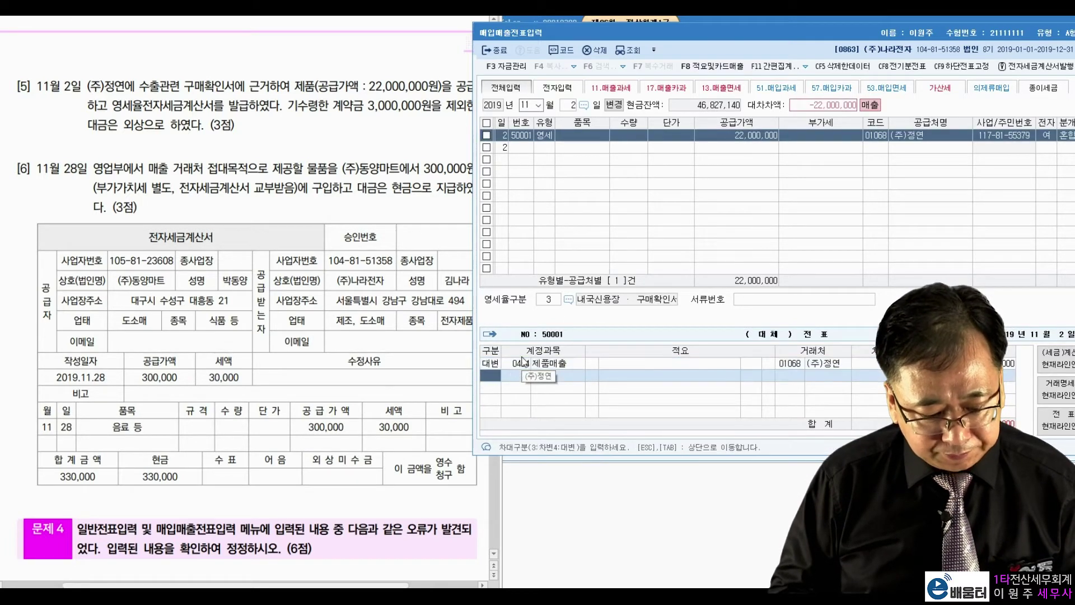
{"action": "type", "text": "3"}
{"action": "key", "text": "Return"}
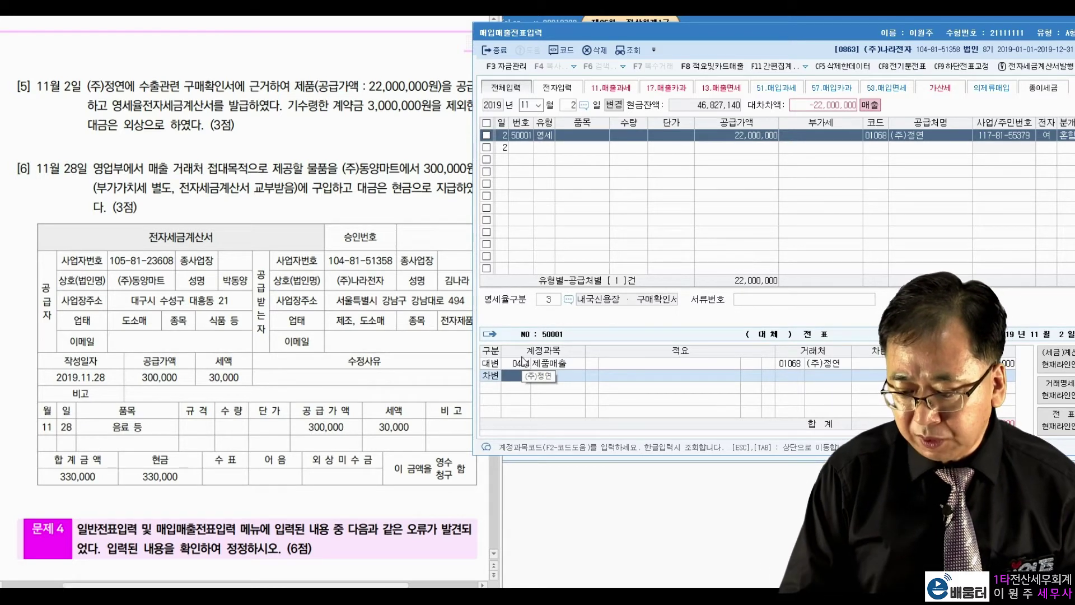
{"action": "type", "text": "선"}
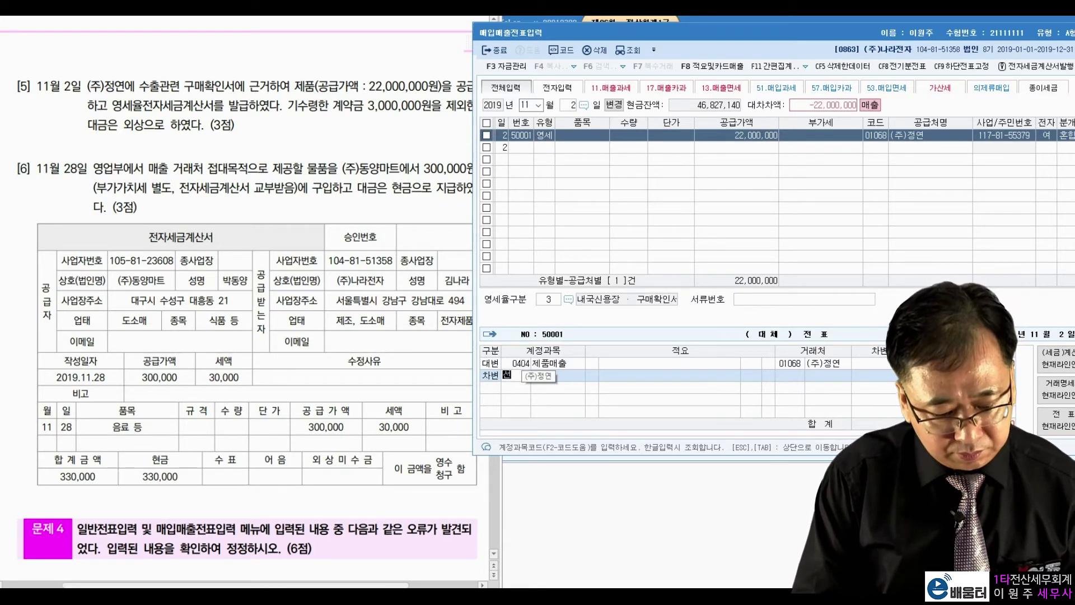
{"action": "type", "text": "수금"}
{"action": "key", "text": "Return"}
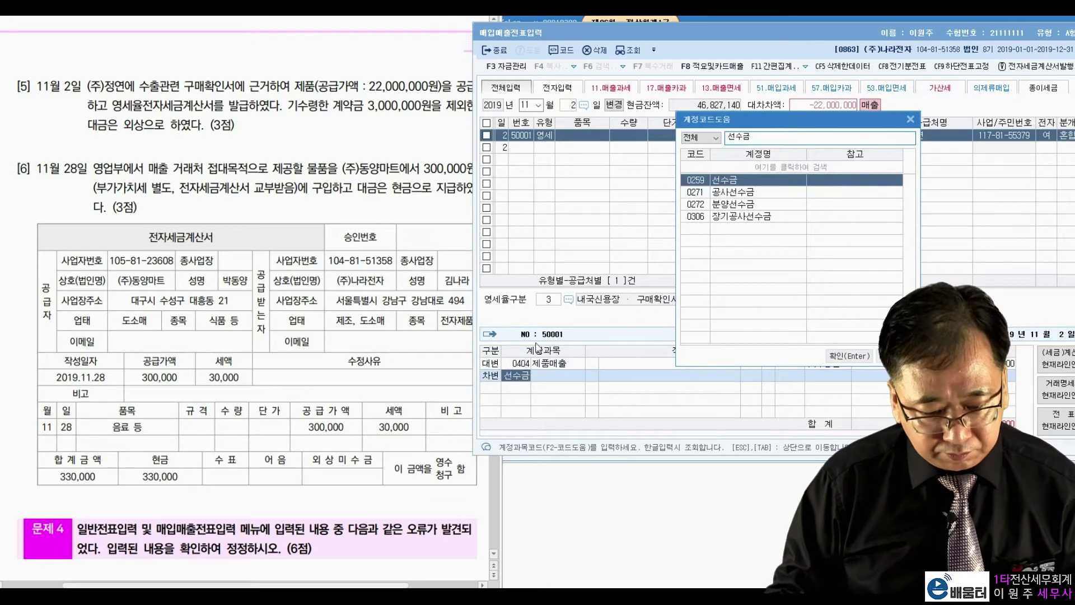
{"action": "key", "text": "Return"}
{"action": "key", "text": "Return"}
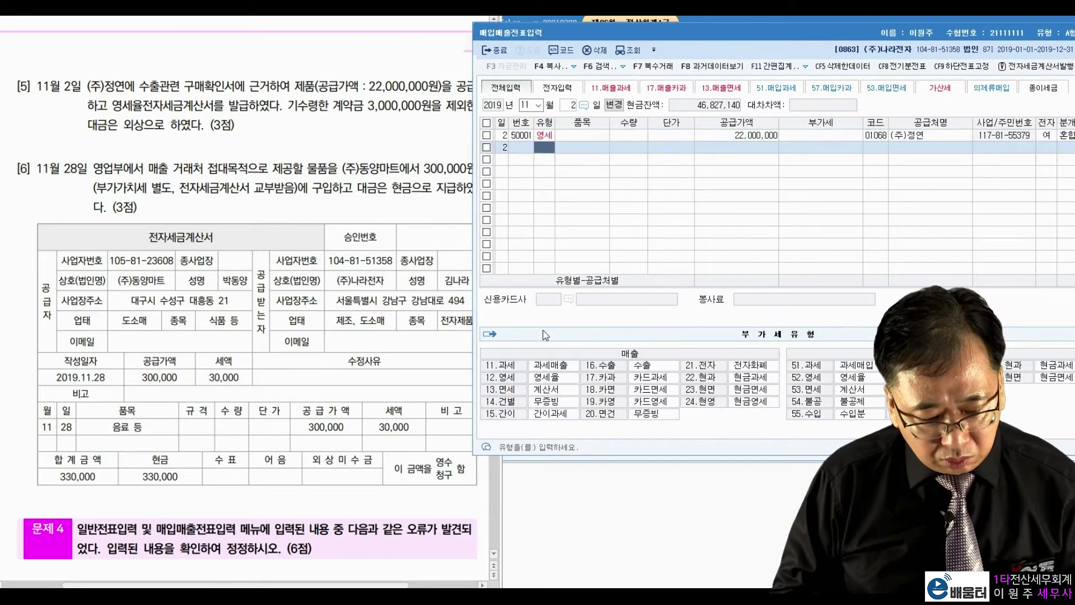
{"action": "left_click", "coordinate": [752, 138]}
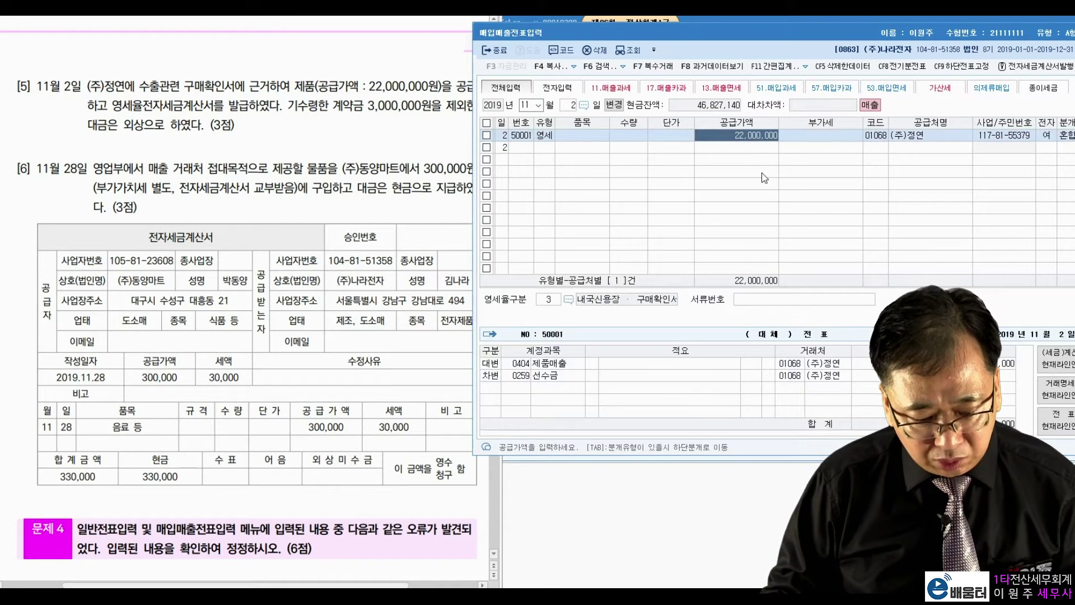
{"action": "key", "text": "Tab"}
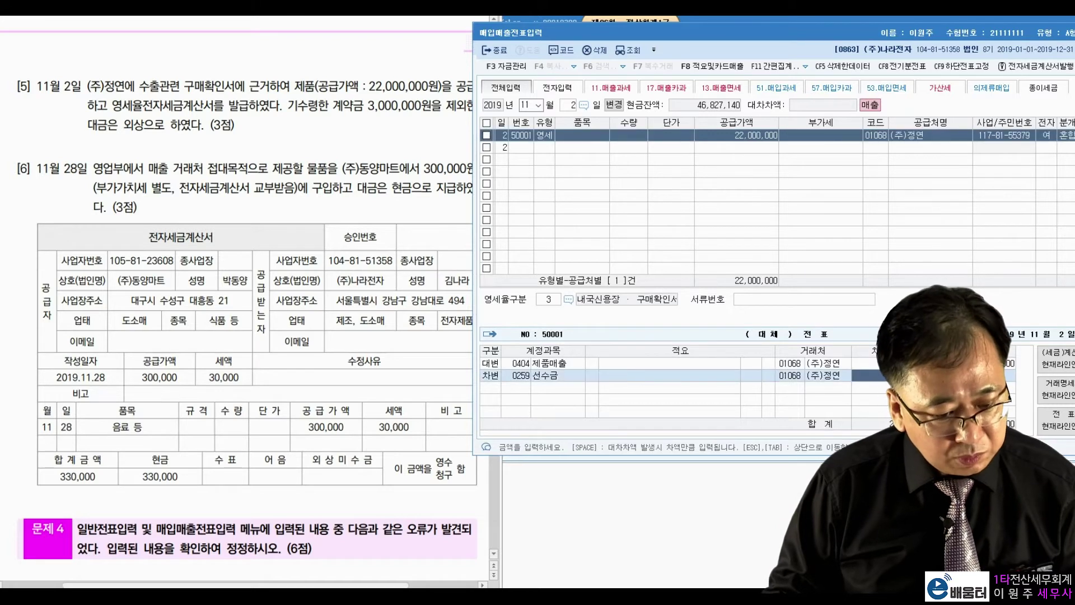
{"action": "key", "text": "Return"}
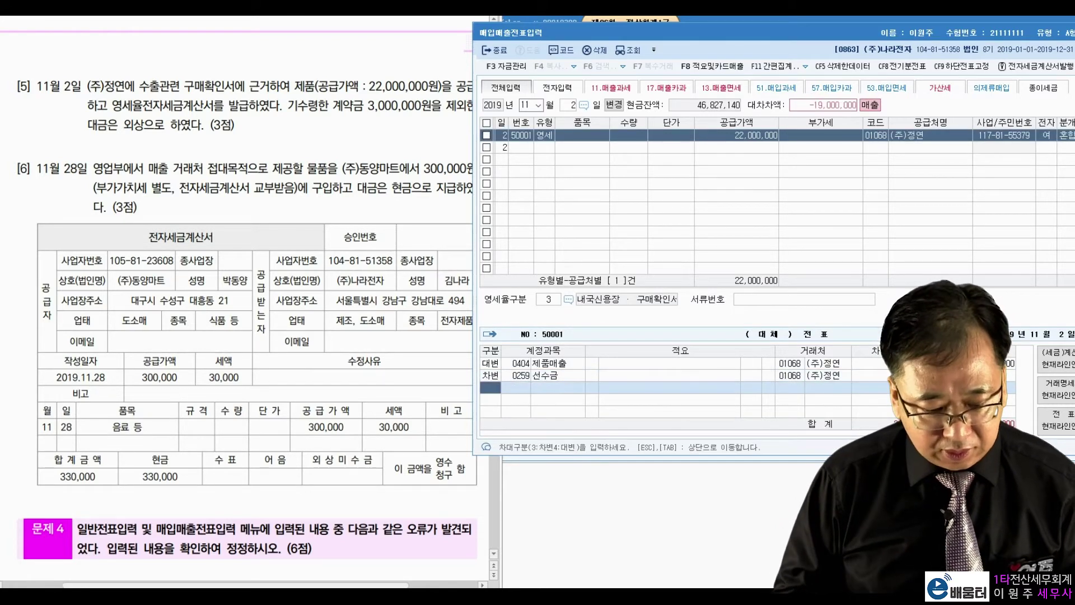
Add a debit line to 0108 외상매출금 to complete the entry
{"action": "type", "text": "3"}
{"action": "key", "text": "Return"}
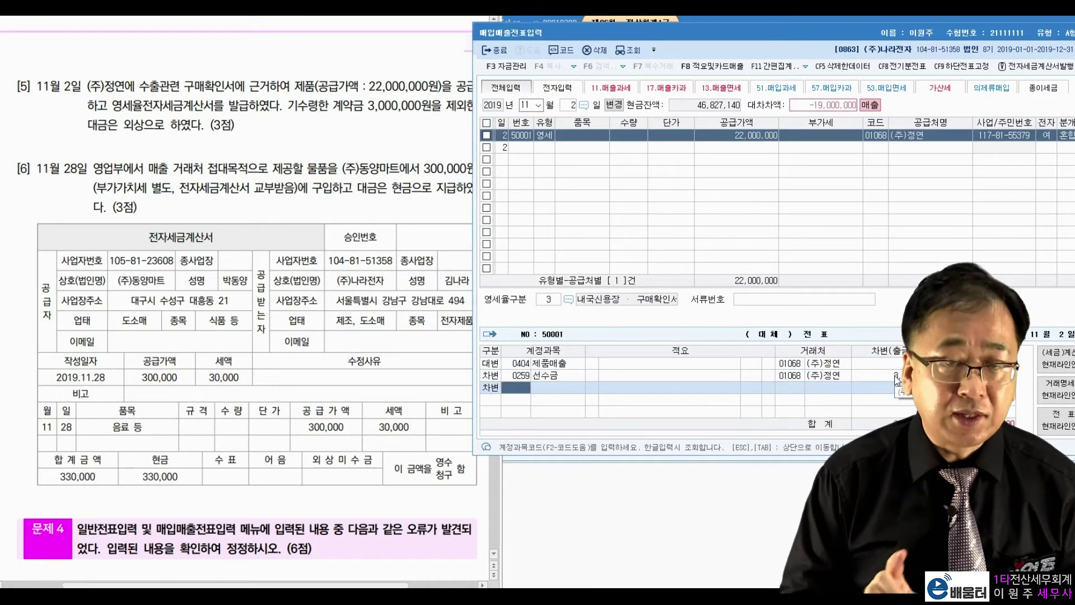
{"action": "type", "text": "108"}
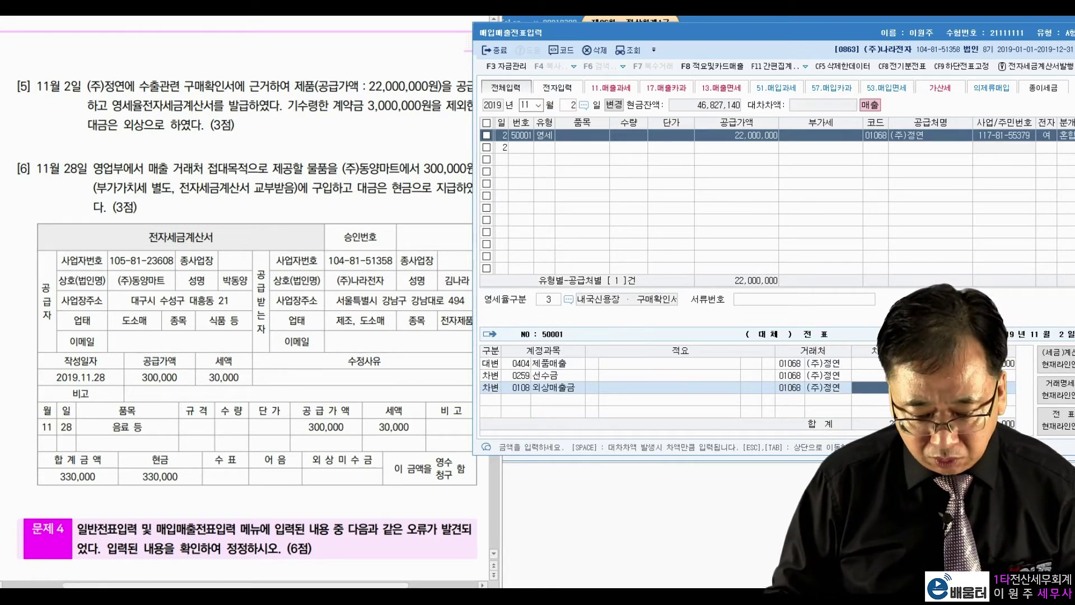
{"action": "key", "text": "Return"}
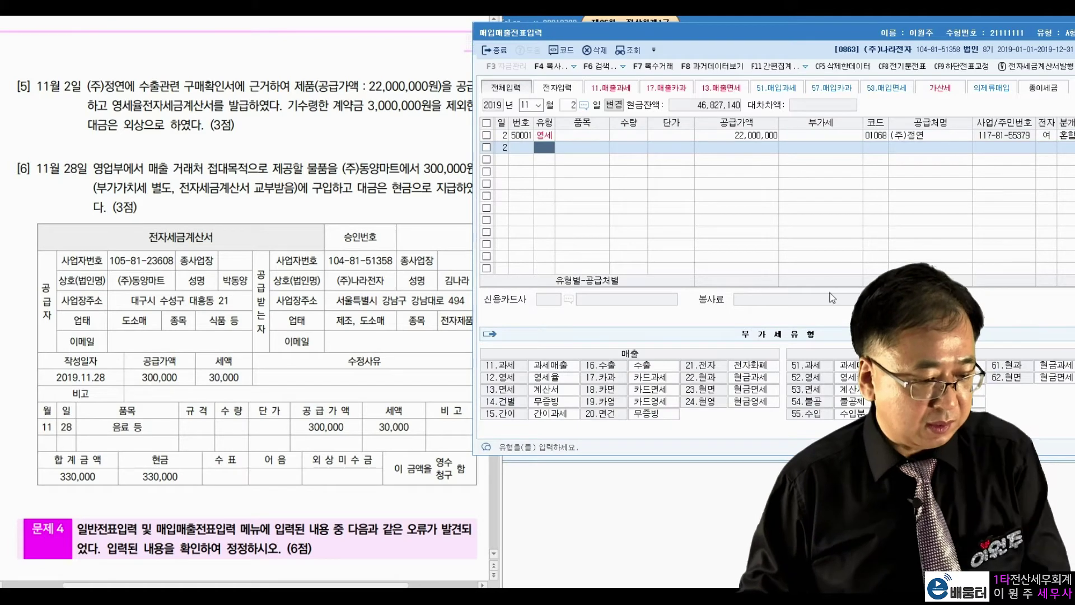
{"action": "left_click", "coordinate": [33, 178]}
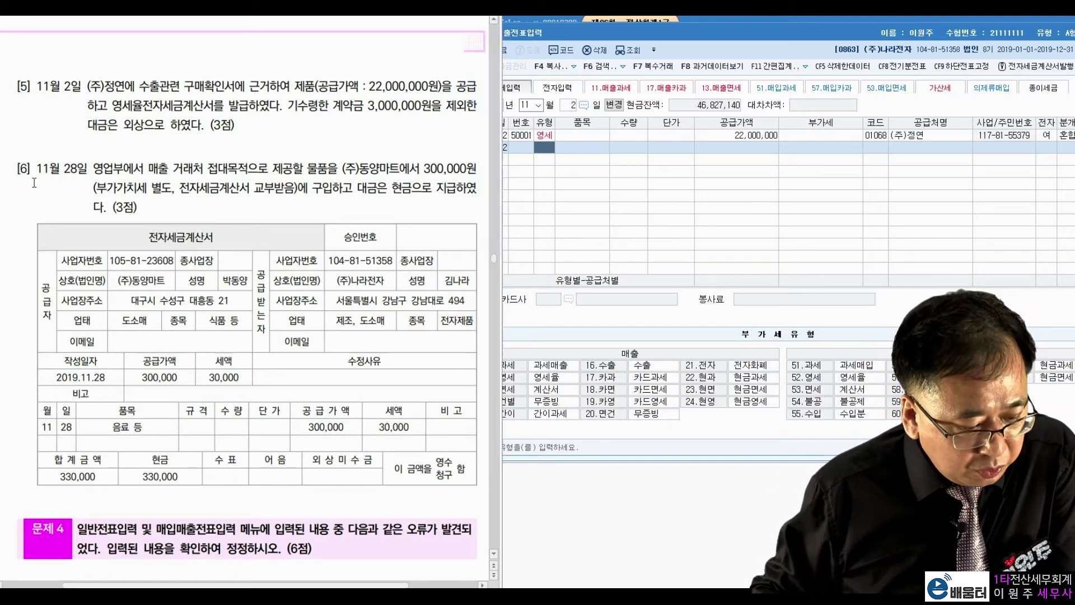
Set the voucher day to 28 for the next entry
{"action": "left_click", "coordinate": [570, 105]}
{"action": "type", "text": "28"}
{"action": "key", "text": "Return"}
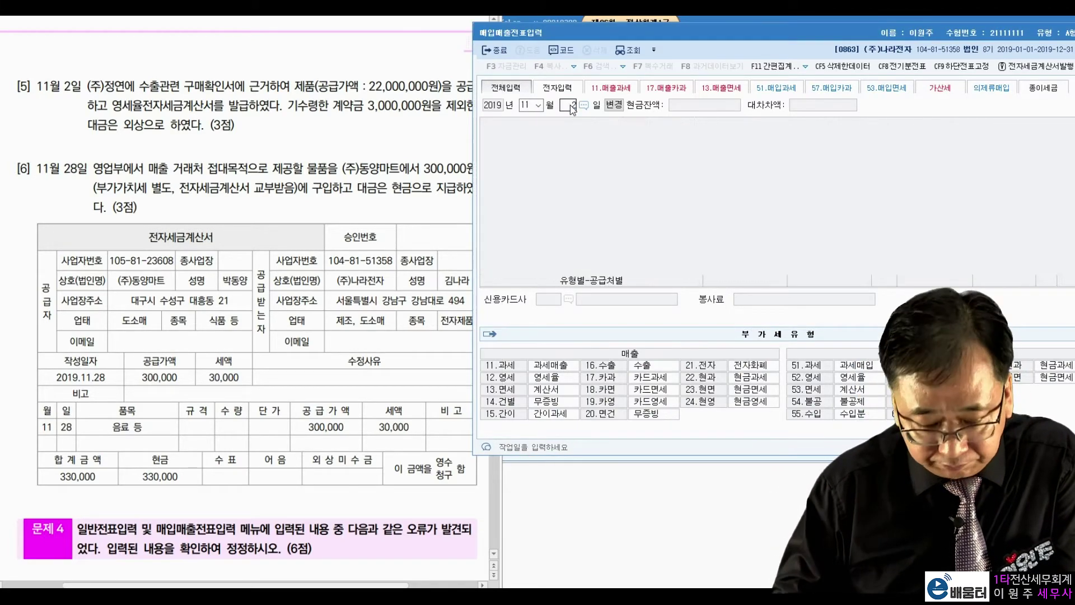
Mark problem 6's 매출 거래처 접대, (주)동양마트, 별도 and 현금 wording
{"action": "left_click", "coordinate": [282, 206]}
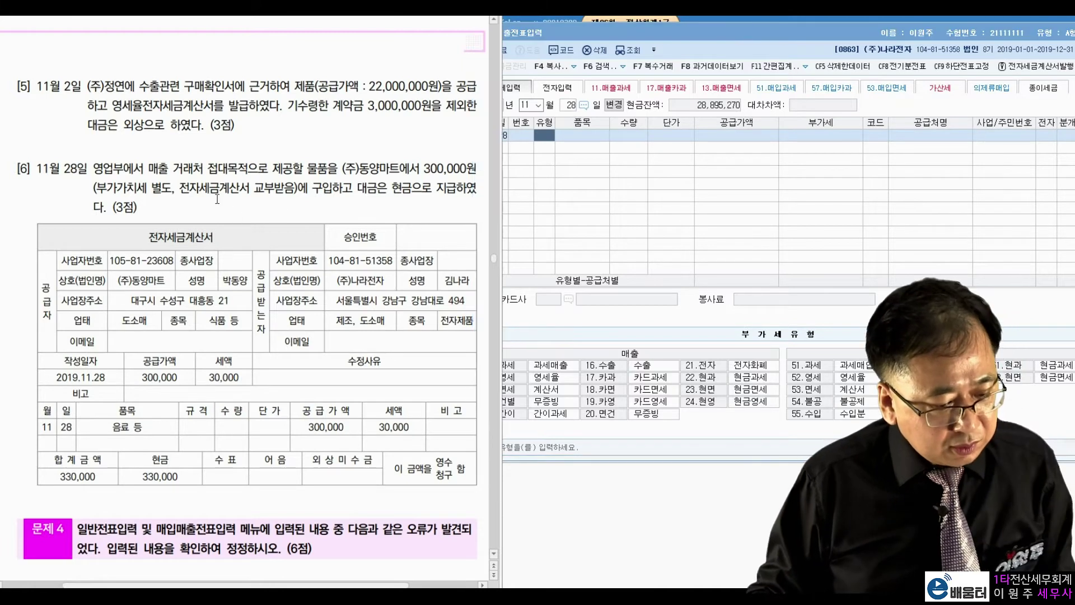
{"action": "left_click_drag", "start_coordinate": [148, 169], "coordinate": [229, 170]}
{"action": "left_click", "coordinate": [266, 209]}
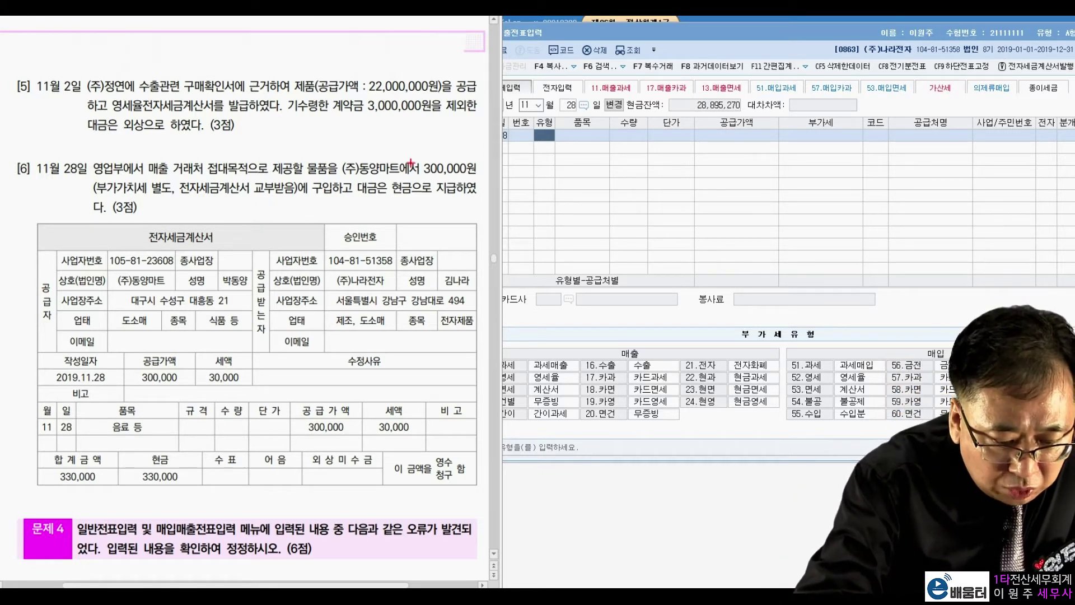
{"action": "mouse_move", "coordinate": [344, 179]}
{"action": "left_mouse_down"}
{"action": "mouse_move", "coordinate": [403, 179]}
{"action": "mouse_move", "coordinate": [453, 151]}
{"action": "mouse_move", "coordinate": [466, 170]}
{"action": "left_mouse_up"}
{"action": "left_click_drag", "start_coordinate": [170, 199], "coordinate": [168, 208]}
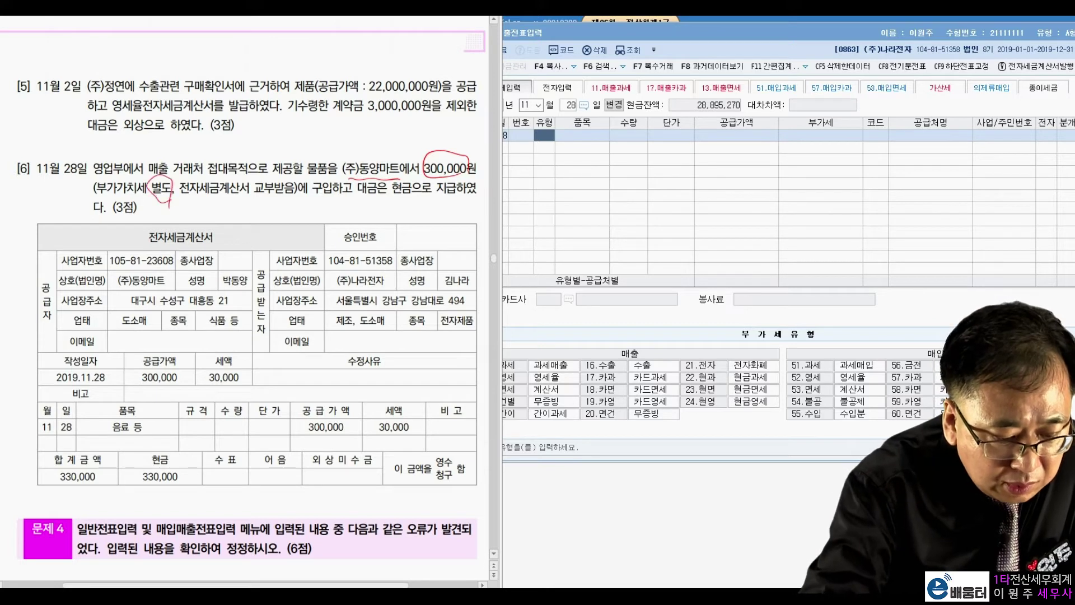
{"action": "mouse_move", "coordinate": [406, 184]}
{"action": "left_mouse_down"}
{"action": "mouse_move", "coordinate": [399, 206]}
{"action": "mouse_move", "coordinate": [387, 178]}
{"action": "mouse_move", "coordinate": [416, 173]}
{"action": "left_mouse_up"}
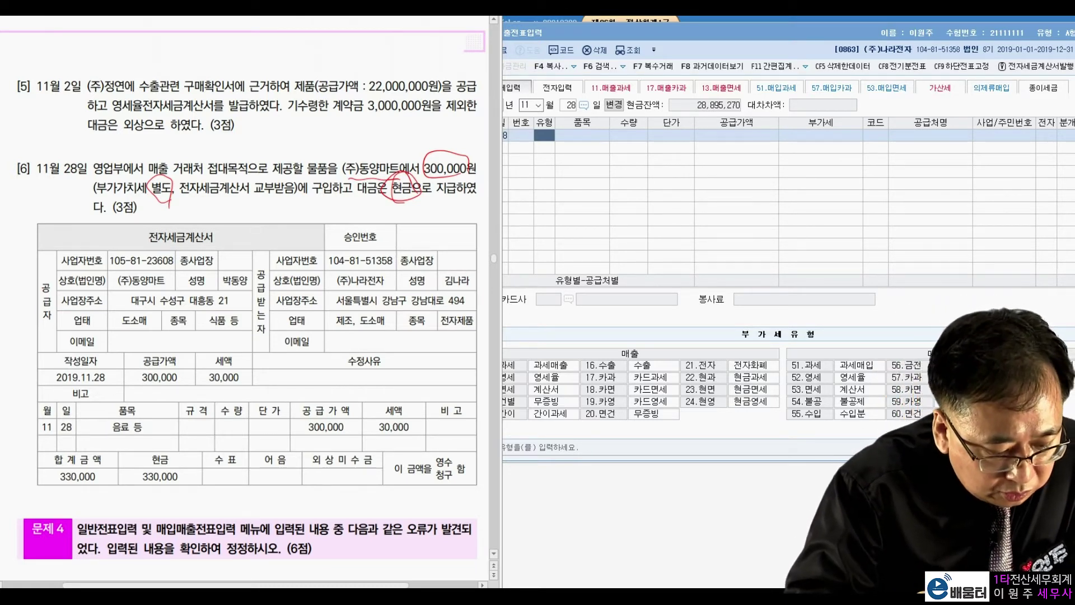
Mark the invoice's buyer (주)나라전자, supplier (주)동양마트, 300,000 supply and 30,000 tax, then clear the marks
{"action": "left_click_drag", "start_coordinate": [347, 290], "coordinate": [371, 289]}
{"action": "left_click_drag", "start_coordinate": [276, 281], "coordinate": [274, 342]}
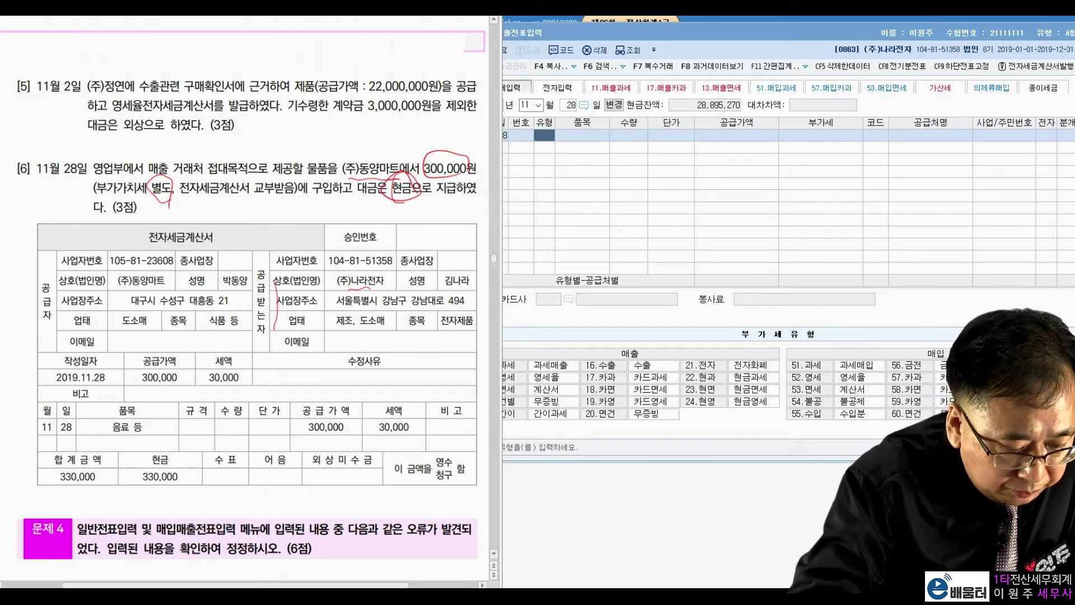
{"action": "mouse_move", "coordinate": [161, 292]}
{"action": "left_mouse_down"}
{"action": "mouse_move", "coordinate": [121, 263]}
{"action": "mouse_move", "coordinate": [150, 259]}
{"action": "left_mouse_up"}
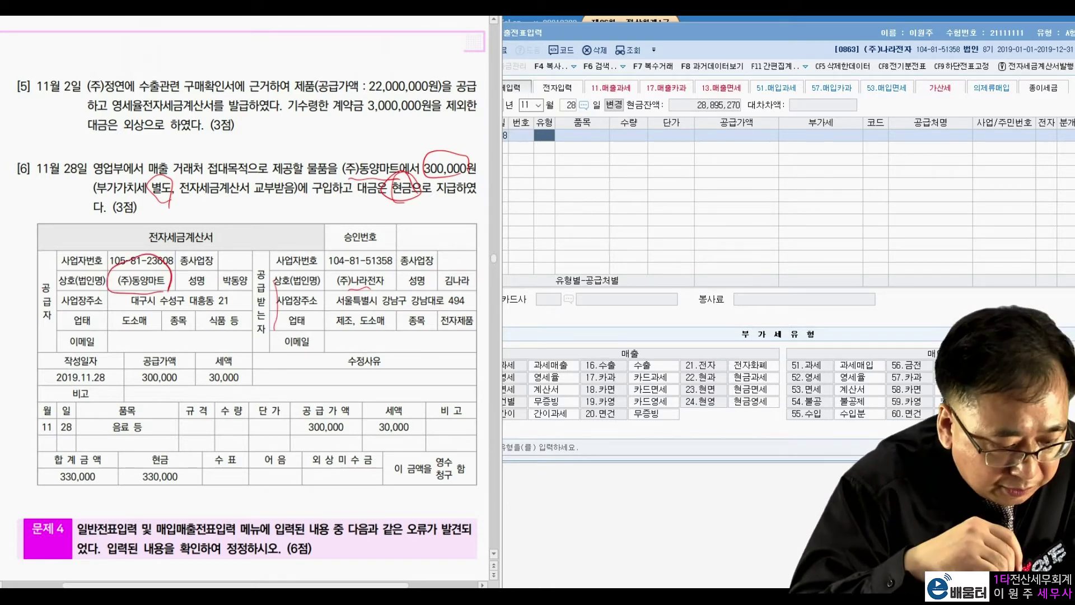
{"action": "left_click_drag", "start_coordinate": [160, 343], "coordinate": [155, 339]}
{"action": "mouse_move", "coordinate": [244, 370]}
{"action": "left_mouse_down"}
{"action": "mouse_move", "coordinate": [203, 391]}
{"action": "mouse_move", "coordinate": [247, 364]}
{"action": "left_mouse_up"}
{"action": "mouse_move", "coordinate": [178, 352]}
{"action": "left_mouse_down"}
{"action": "mouse_move", "coordinate": [137, 333]}
{"action": "mouse_move", "coordinate": [216, 352]}
{"action": "mouse_move", "coordinate": [81, 445]}
{"action": "mouse_move", "coordinate": [98, 439]}
{"action": "mouse_move", "coordinate": [94, 495]}
{"action": "mouse_move", "coordinate": [195, 489]}
{"action": "left_mouse_up"}
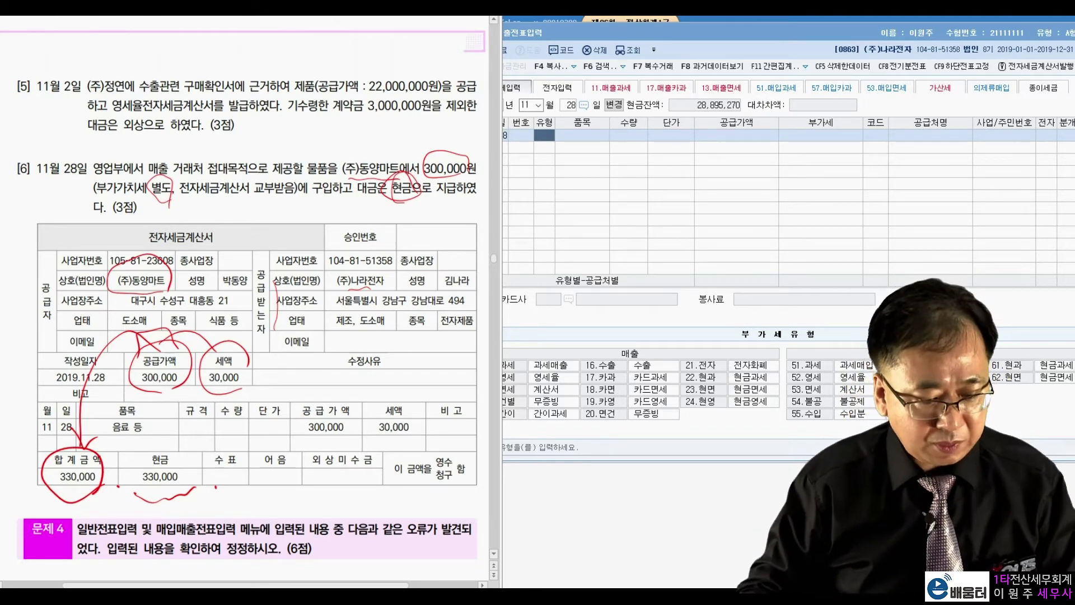
{"action": "key", "text": "Escape"}
{"action": "left_click", "coordinate": [852, 206]}
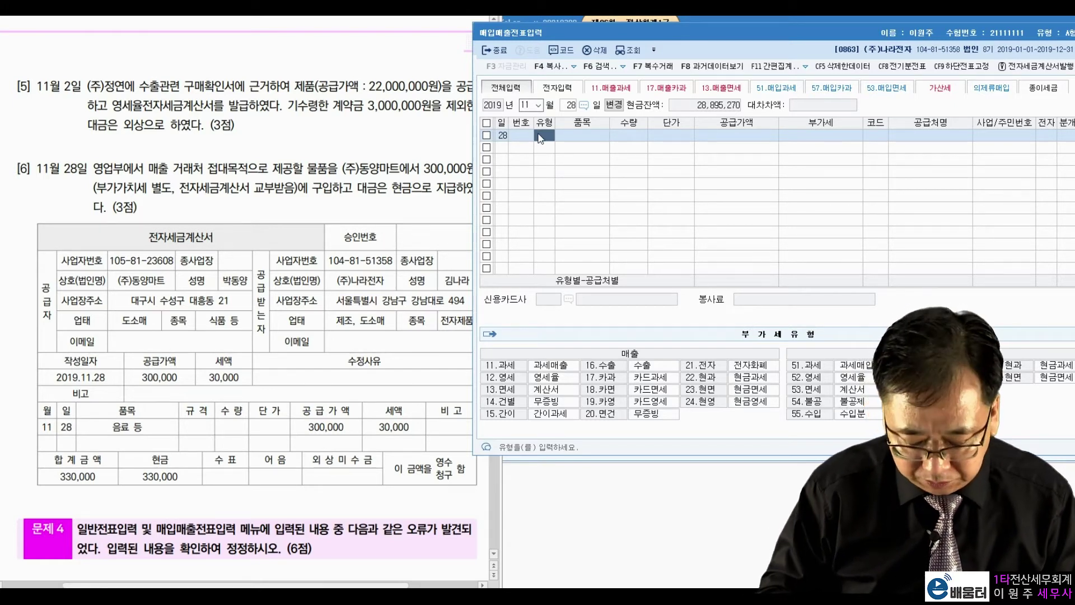
Enter a type 54 불공 purchase of 300,000 plus 30,000 VAT from (주)동양마트
{"action": "type", "text": "54"}
{"action": "key", "text": "Return"}
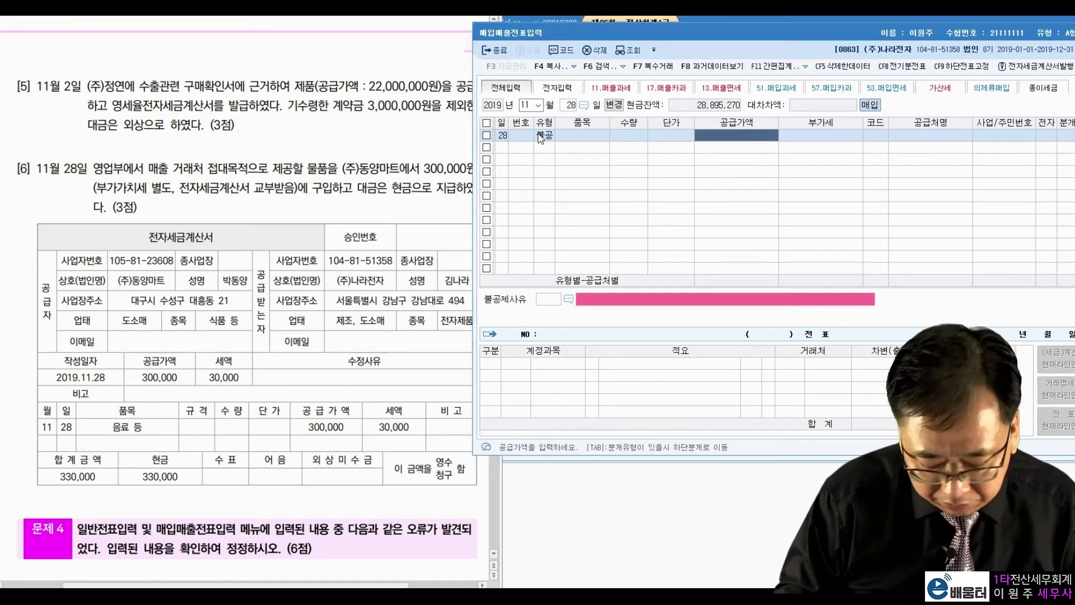
{"action": "type", "text": "300,000"}
{"action": "key", "text": "Return"}
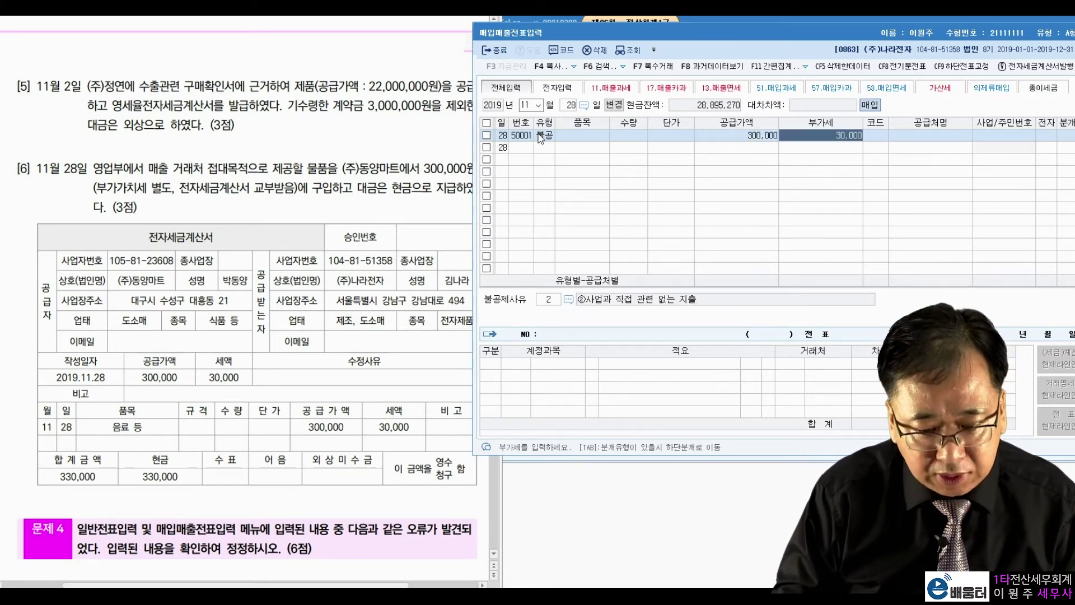
{"action": "key", "text": "Return"}
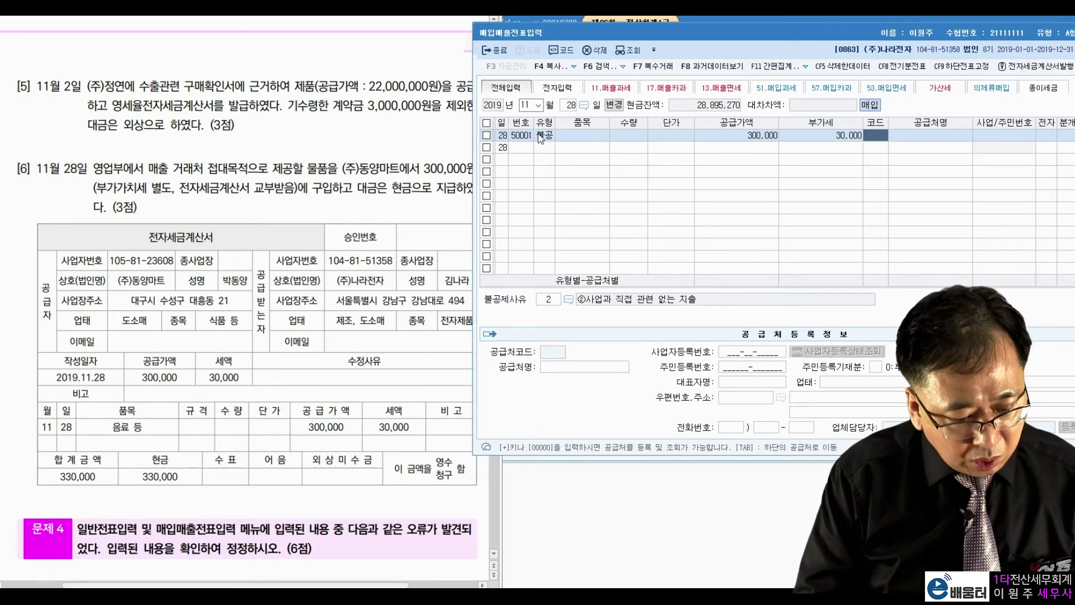
{"action": "type", "text": "동양"}
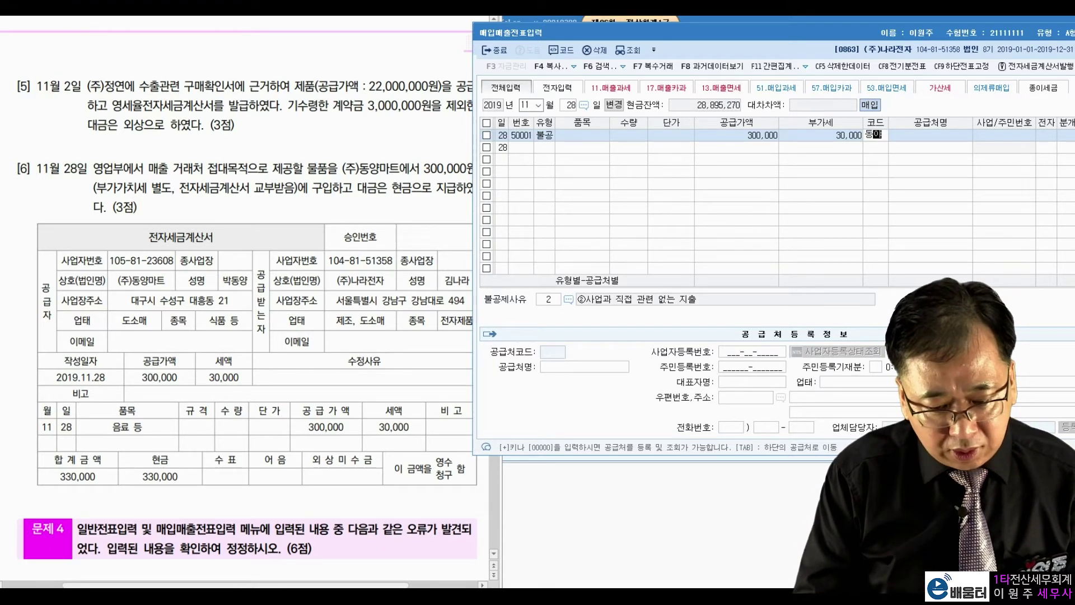
{"action": "key", "text": "Return"}
{"action": "key", "text": "Return"}
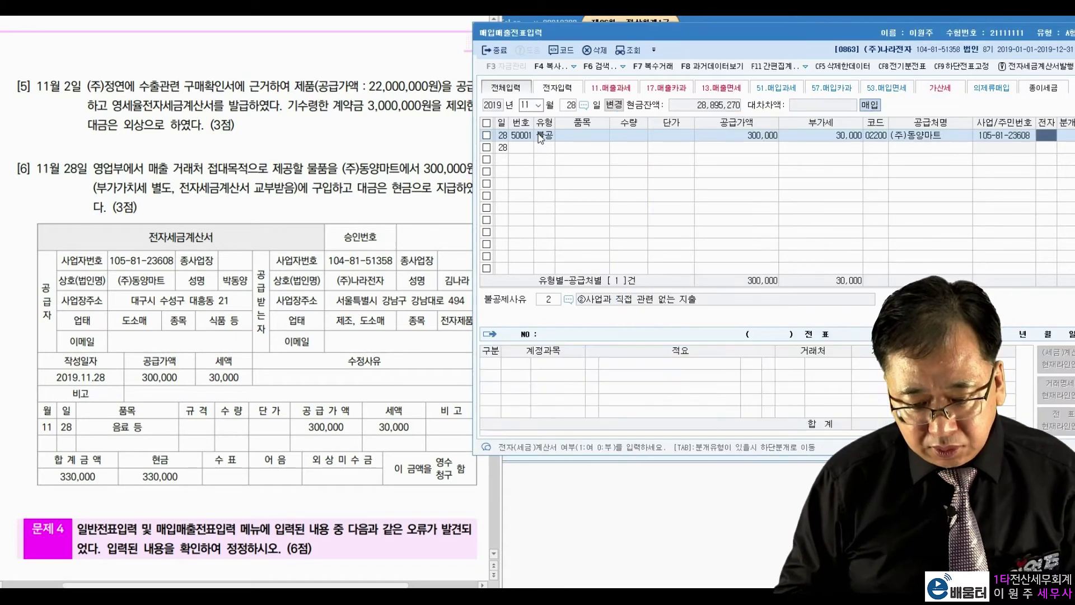
{"action": "type", "text": "1"}
{"action": "key", "text": "Return"}
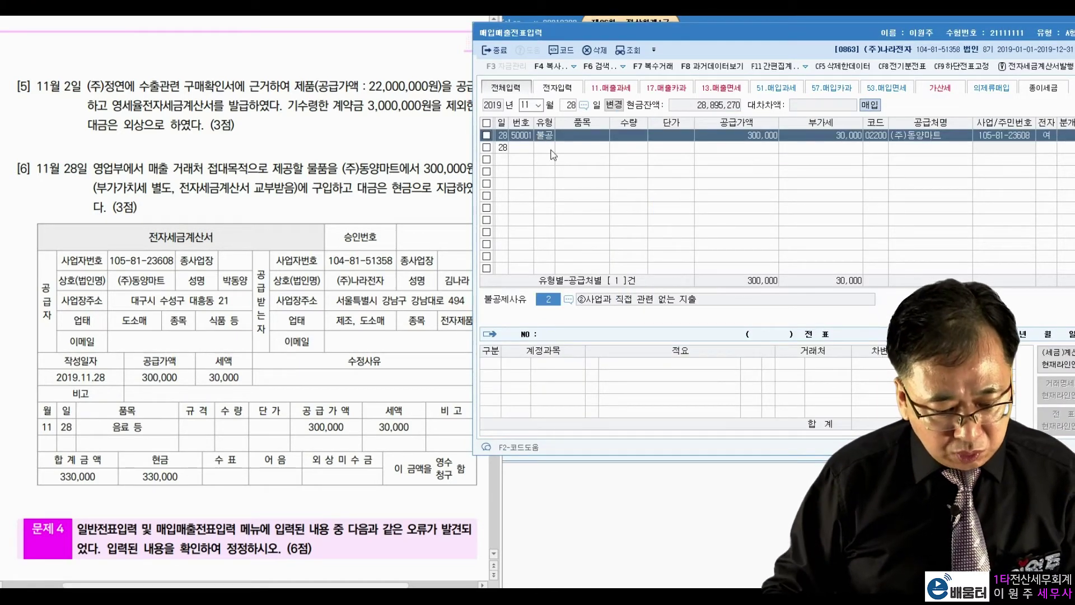
Set non-deductible reason 4 for entertainment and settle as 분개 1, cash
{"action": "left_click", "coordinate": [568, 299]}
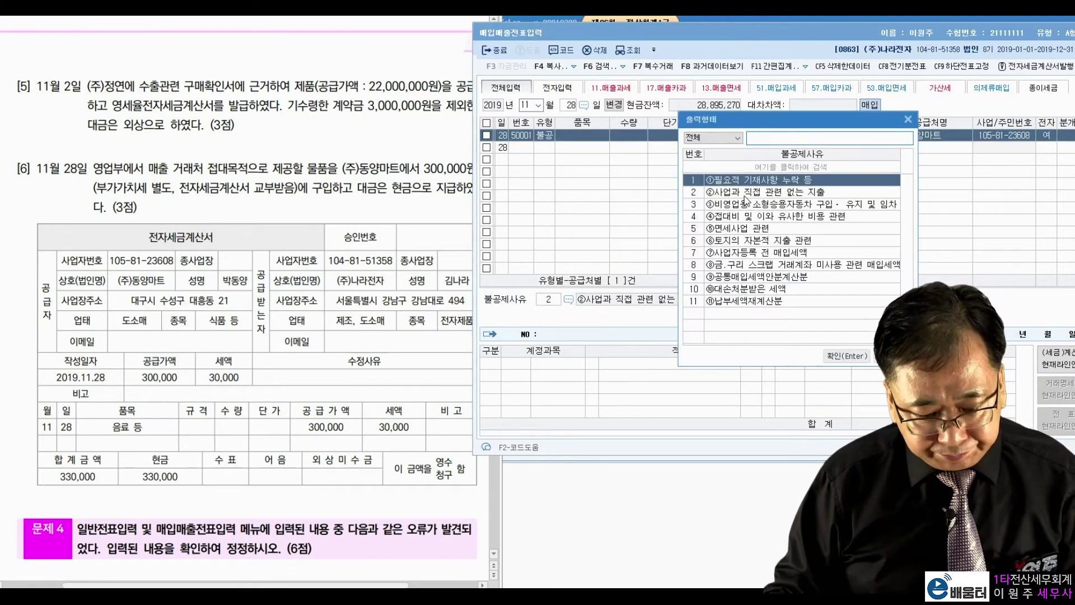
{"action": "left_click", "coordinate": [757, 217]}
{"action": "double_click", "coordinate": [747, 217]}
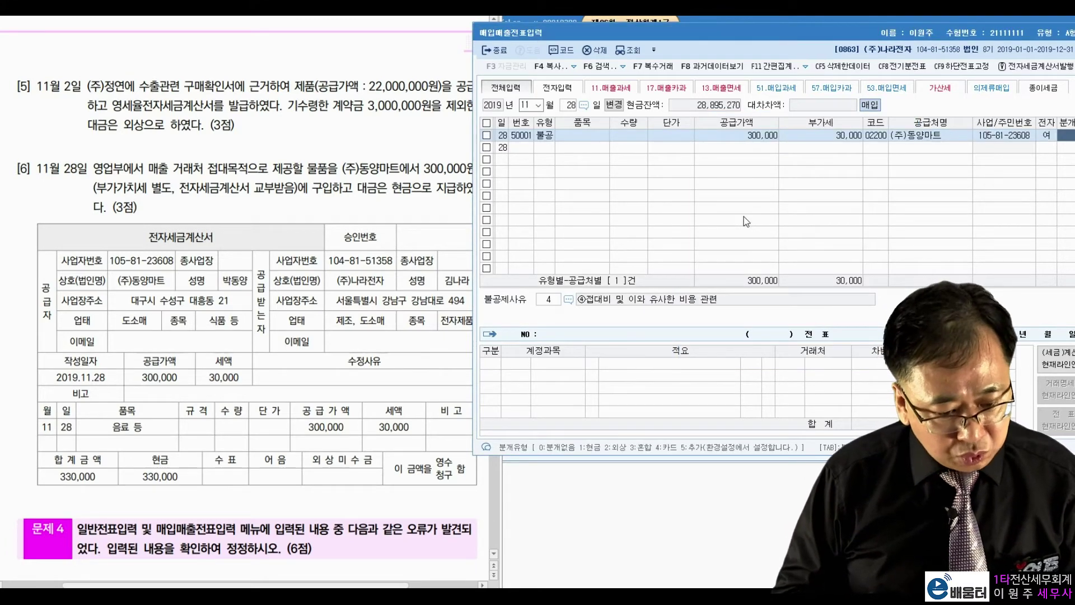
{"action": "type", "text": "1"}
{"action": "key", "text": "Return"}
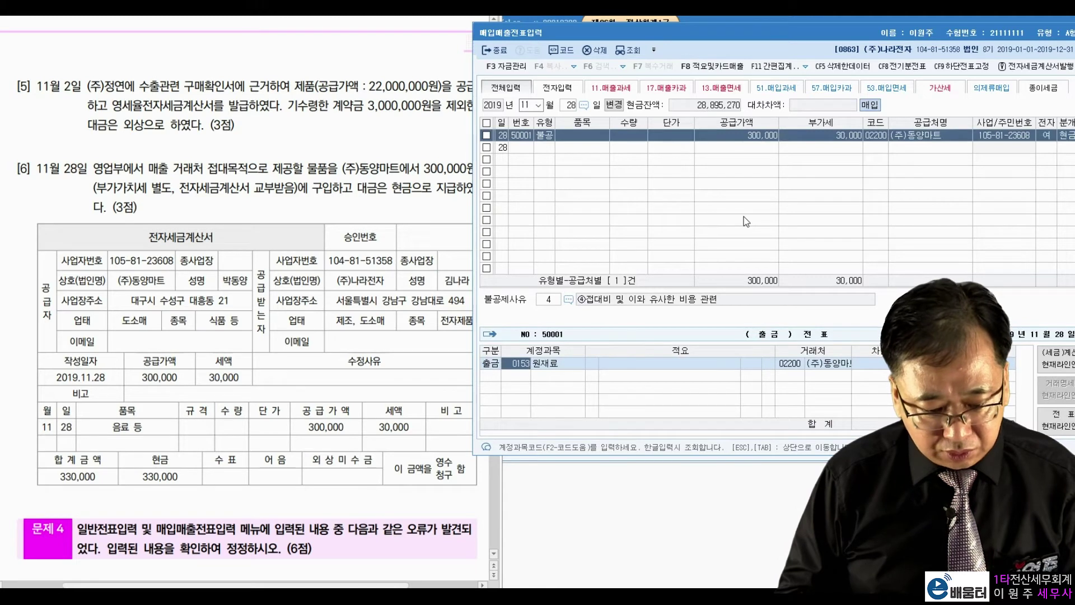
Replace the 원재료 account with 0813 접대비 and finish the journal
{"action": "key", "text": "BackSpace"}
{"action": "type", "text": "접대비"}
{"action": "key", "text": "Return"}
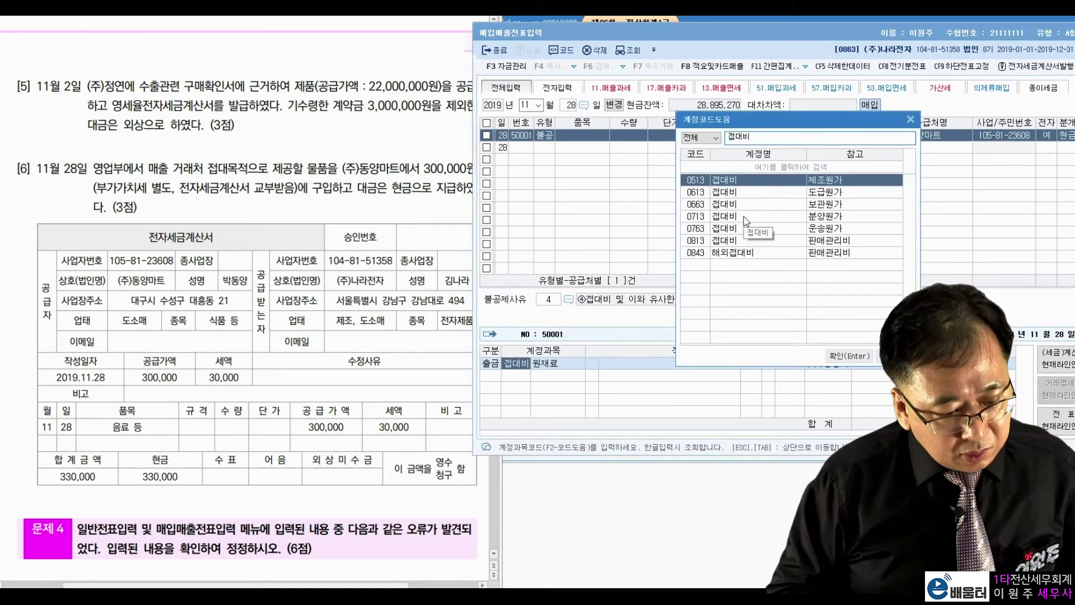
{"action": "key", "text": "Down"}
{"action": "key", "text": "Down"}
{"action": "key", "text": "Down"}
{"action": "key", "text": "Down"}
{"action": "key", "text": "Down"}
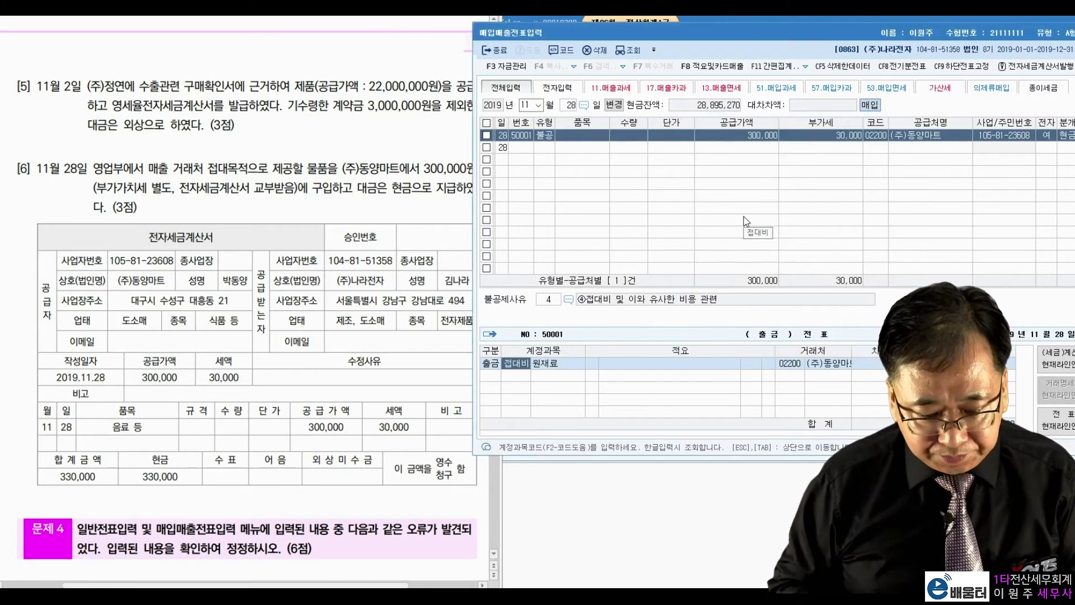
{"action": "key", "text": "Return"}
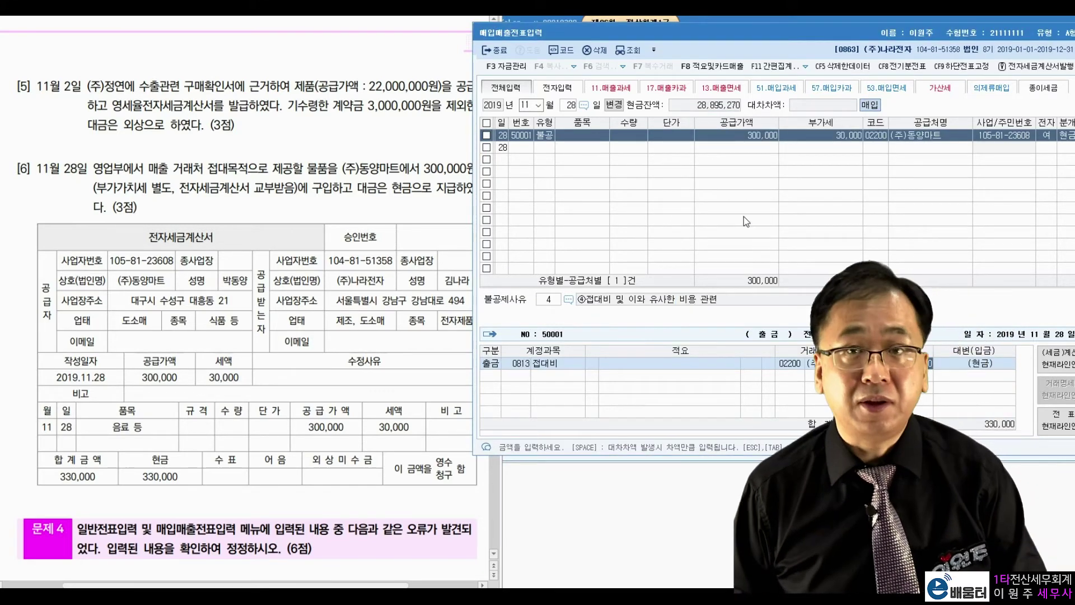
{"action": "key", "text": "Return"}
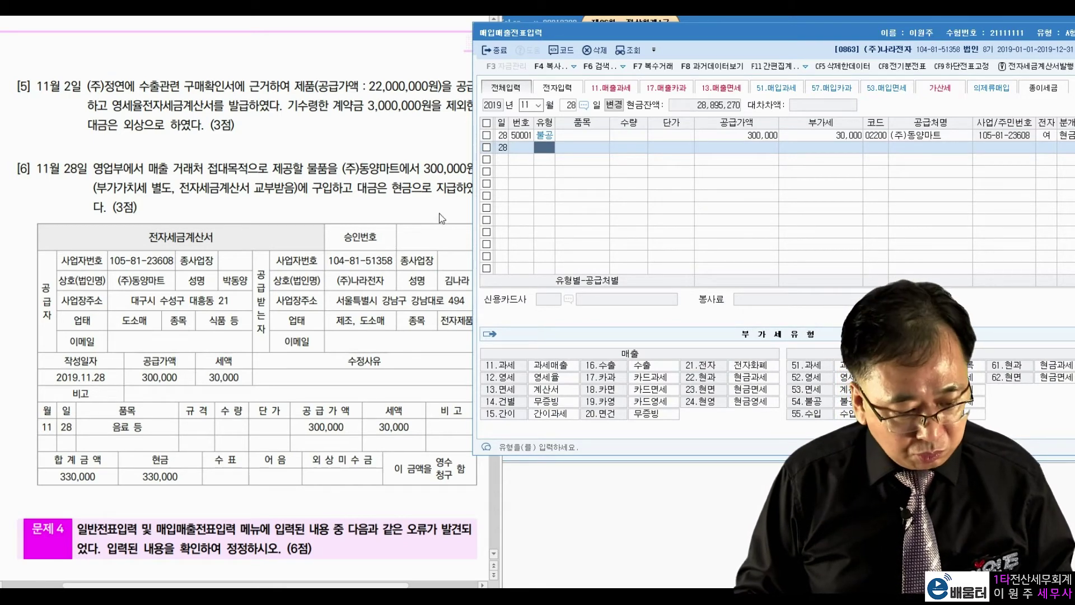
Scroll to 문제 4 item [1] and highlight 업무에 사용 중인, (주)오일정유 and 330,000원
{"action": "left_click", "coordinate": [343, 283]}
{"action": "scroll", "coordinate": [343, 283], "scroll_direction": "down", "scroll_amount": 6}
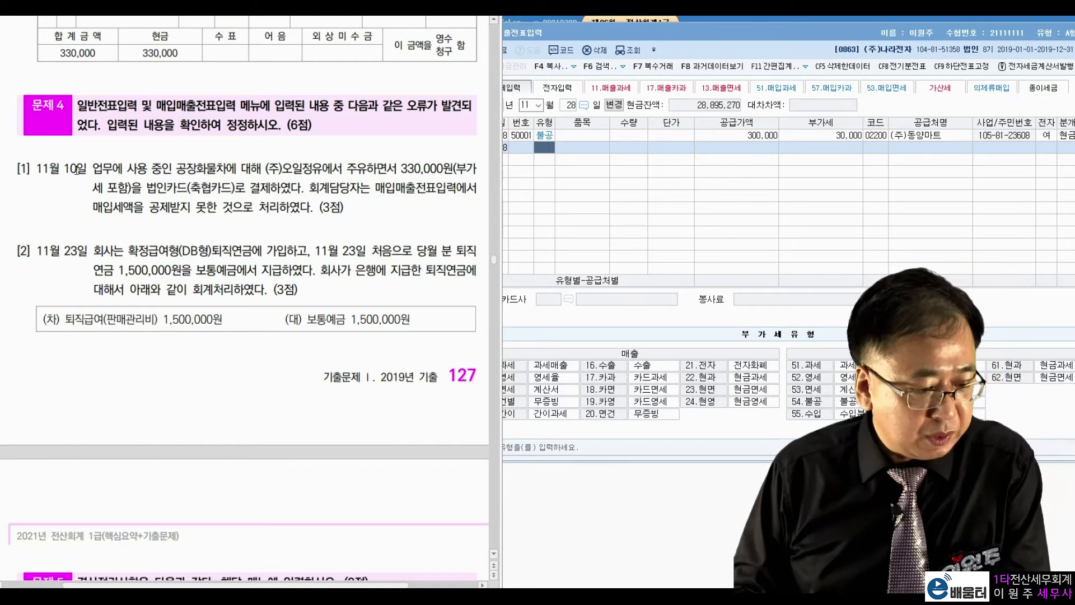
{"action": "left_click_drag", "start_coordinate": [93, 168], "coordinate": [176, 168]}
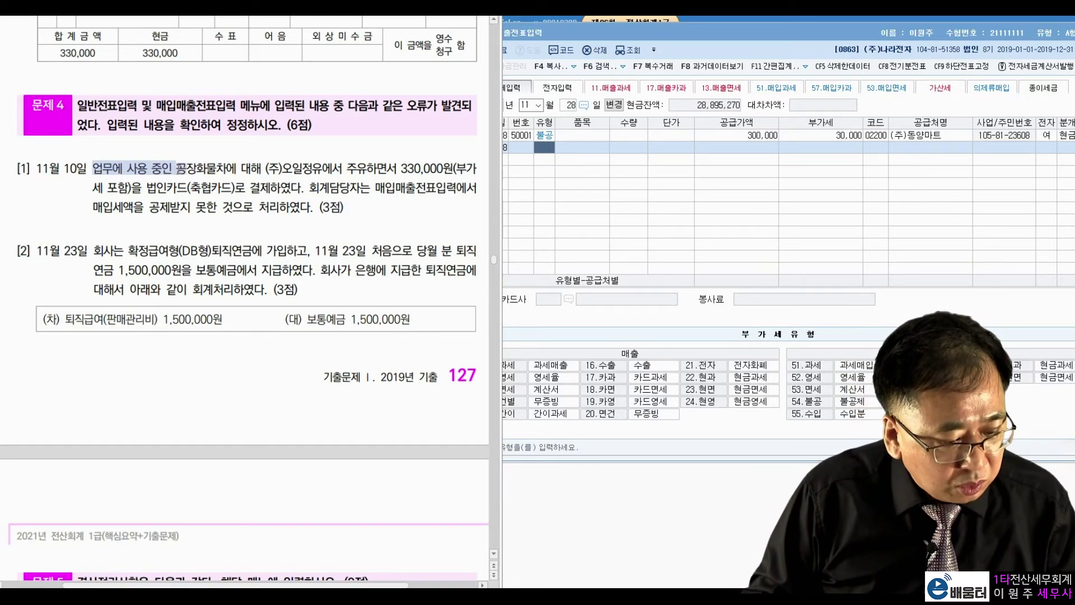
{"action": "left_click", "coordinate": [207, 166]}
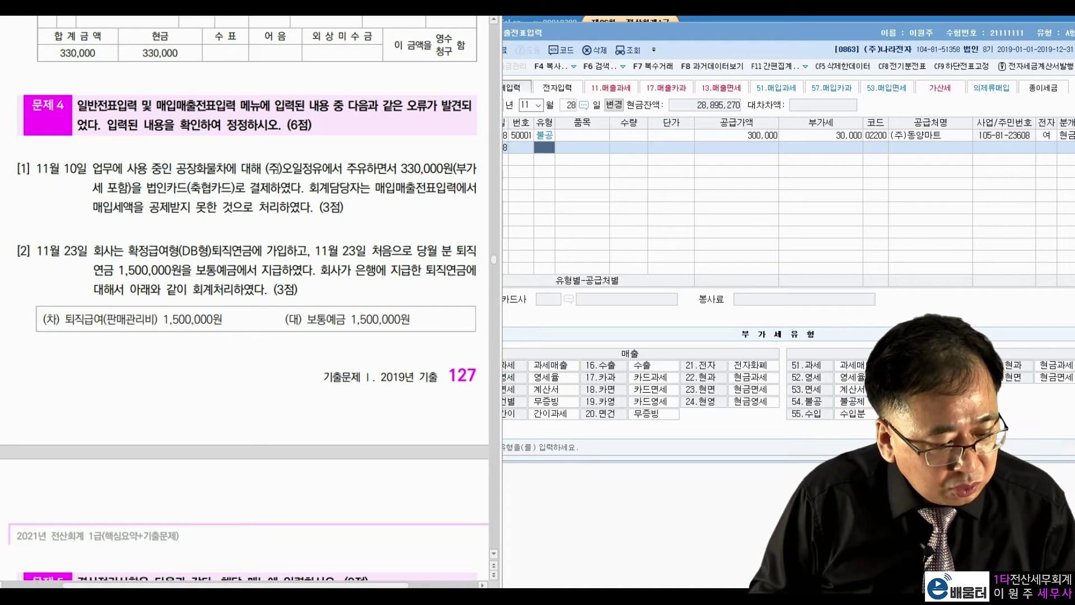
{"action": "left_click_drag", "start_coordinate": [267, 168], "coordinate": [322, 168]}
{"action": "right_click", "coordinate": [392, 168]}
{"action": "left_click", "coordinate": [395, 168]}
{"action": "left_click_drag", "start_coordinate": [400, 168], "coordinate": [454, 168]}
{"action": "left_click", "coordinate": [146, 184]}
Highlight 법인카드(축협카드), 매입매출전표 and the VAT-not-deducted phrase in item [1]
{"action": "left_click_drag", "start_coordinate": [147, 188], "coordinate": [232, 188]}
{"action": "left_click", "coordinate": [277, 191]}
{"action": "left_click_drag", "start_coordinate": [373, 188], "coordinate": [413, 191]}
{"action": "left_click", "coordinate": [436, 190]}
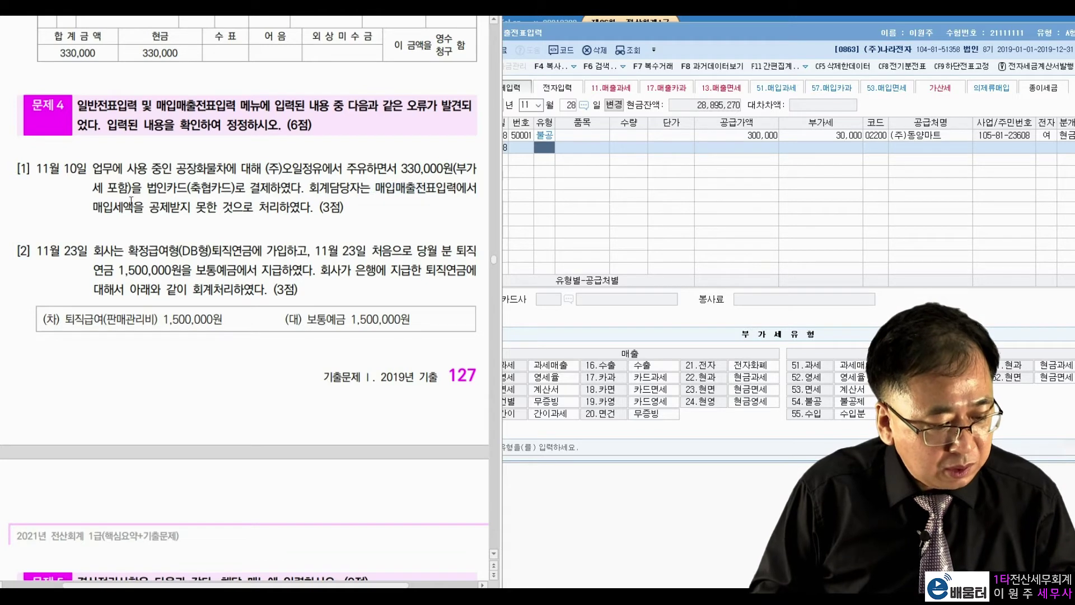
{"action": "left_click_drag", "start_coordinate": [114, 206], "coordinate": [258, 210]}
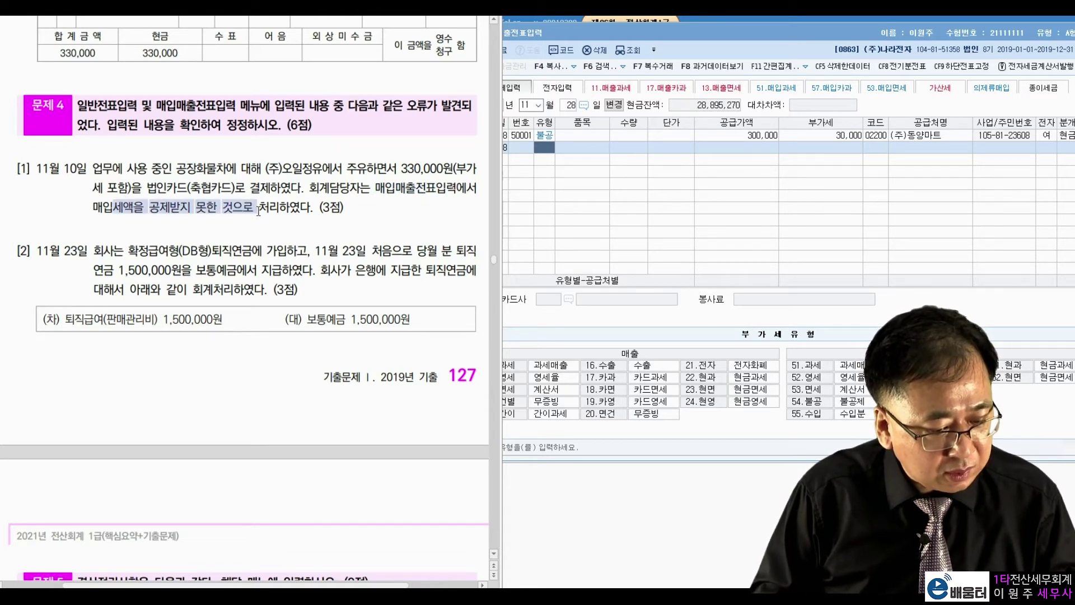
{"action": "left_click", "coordinate": [308, 222]}
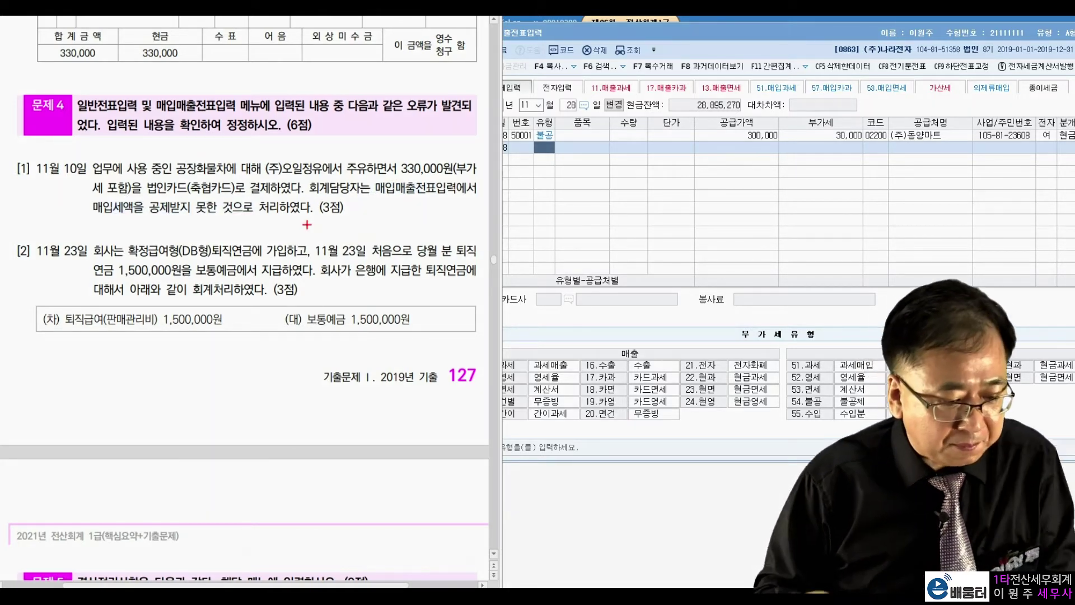
Mark 공장화물차 and 법인카드(축협카드) in red ink, then erase the marks
{"action": "mouse_move", "coordinate": [171, 169]}
{"action": "left_mouse_down"}
{"action": "mouse_move", "coordinate": [227, 161]}
{"action": "mouse_move", "coordinate": [218, 178]}
{"action": "left_mouse_up"}
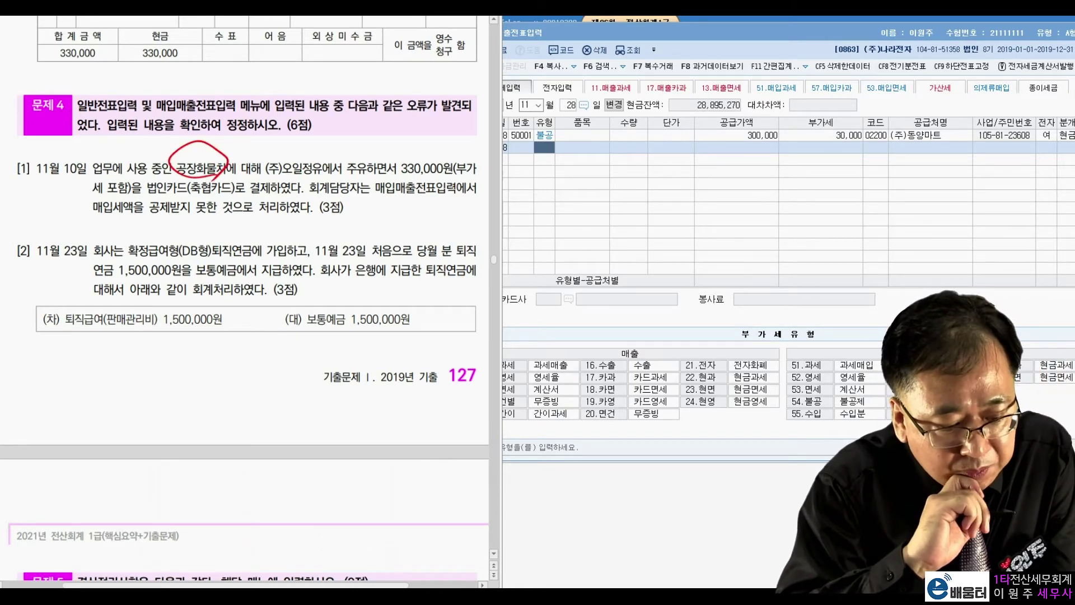
{"action": "left_click_drag", "start_coordinate": [152, 192], "coordinate": [215, 195]}
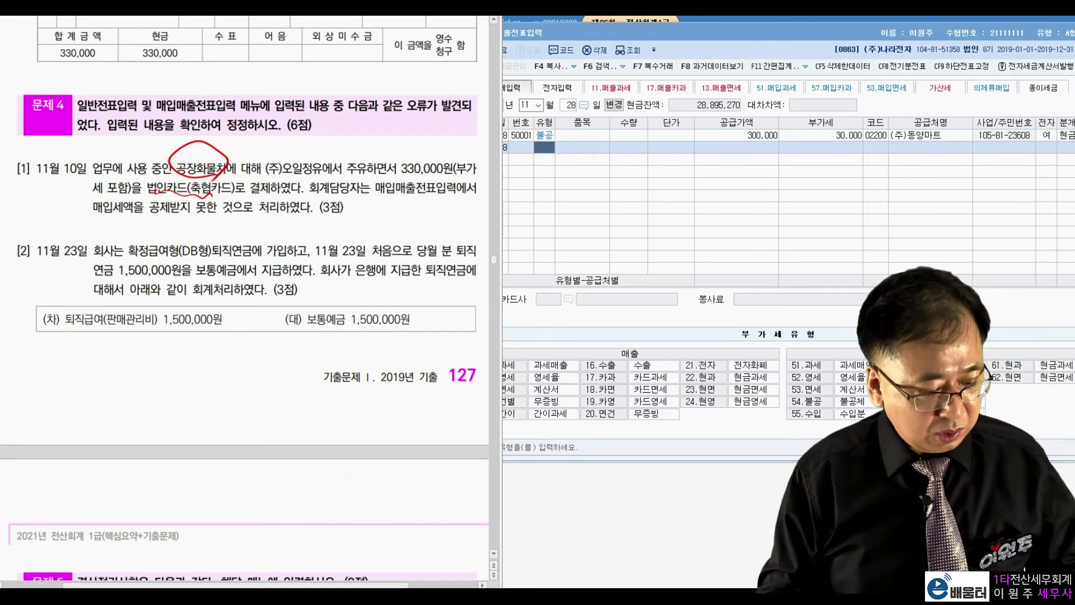
{"action": "left_click_drag", "start_coordinate": [204, 195], "coordinate": [210, 201]}
{"action": "key", "text": "Escape"}
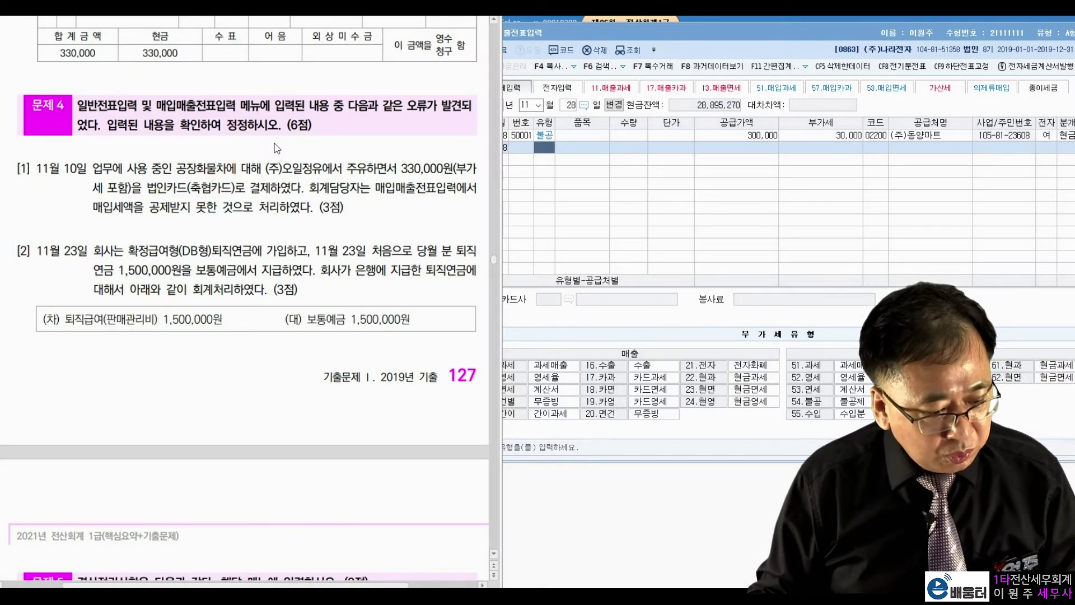
{"action": "left_click", "coordinate": [570, 107]}
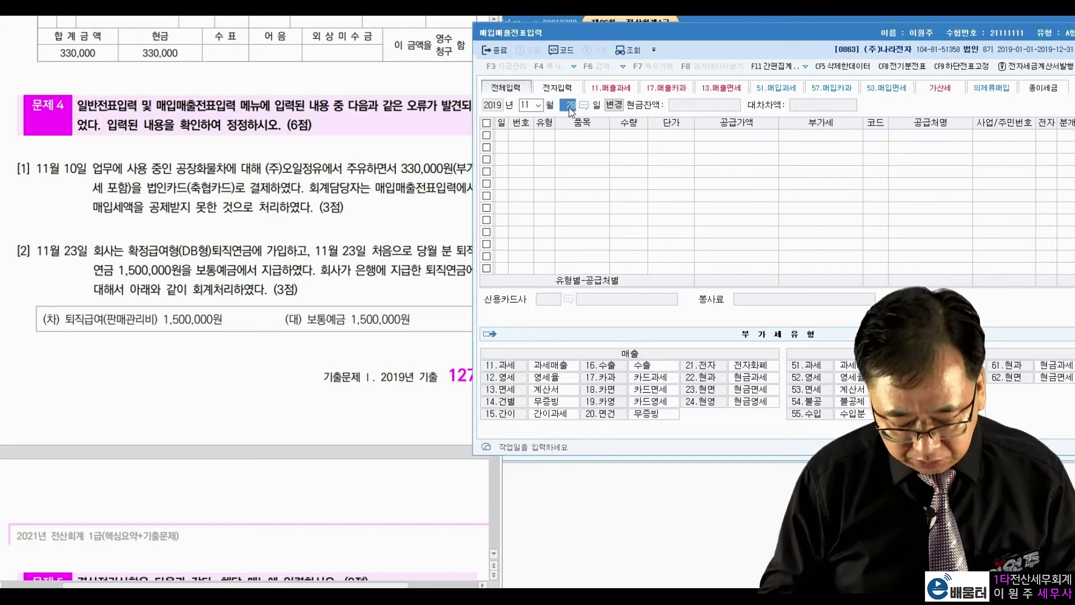
Go to the November 10 fuel purchase and change its type to 57 카과
{"action": "type", "text": "10"}
{"action": "key", "text": "Return"}
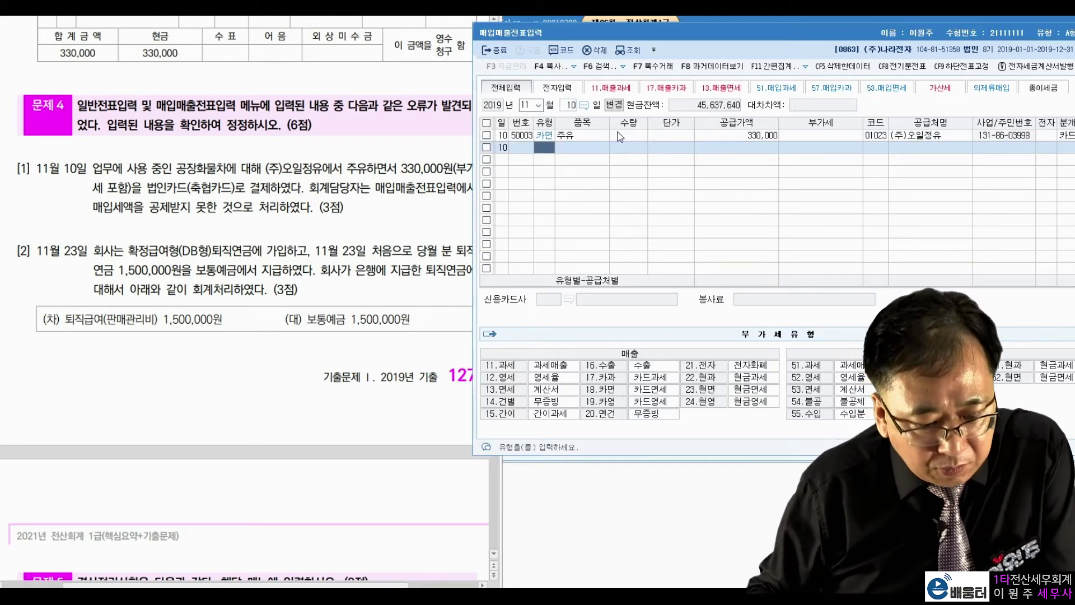
{"action": "left_click", "coordinate": [620, 136]}
{"action": "left_click", "coordinate": [804, 139]}
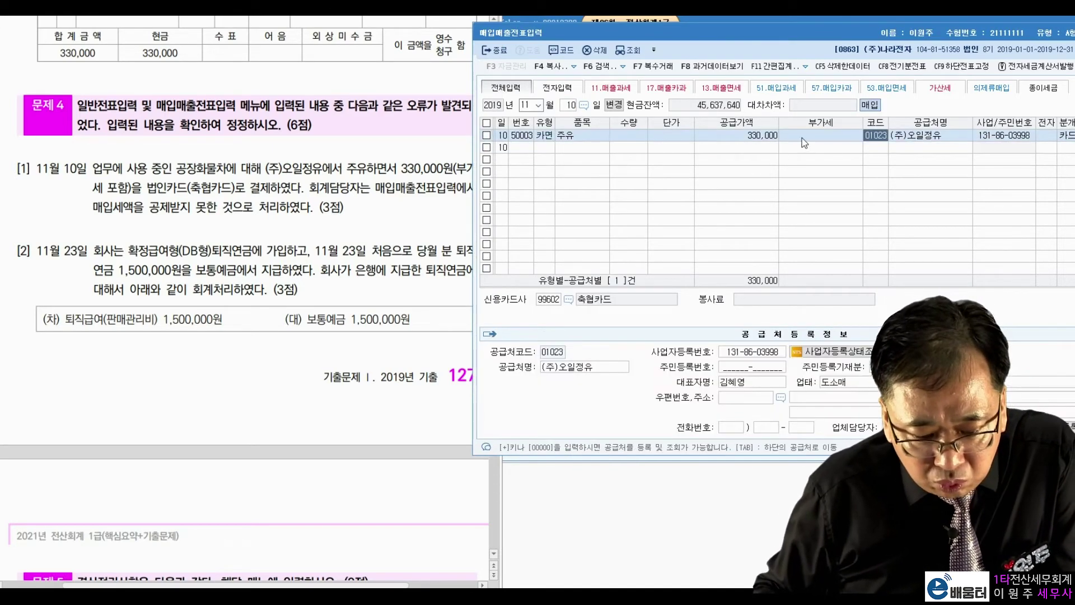
{"action": "left_click", "coordinate": [552, 135]}
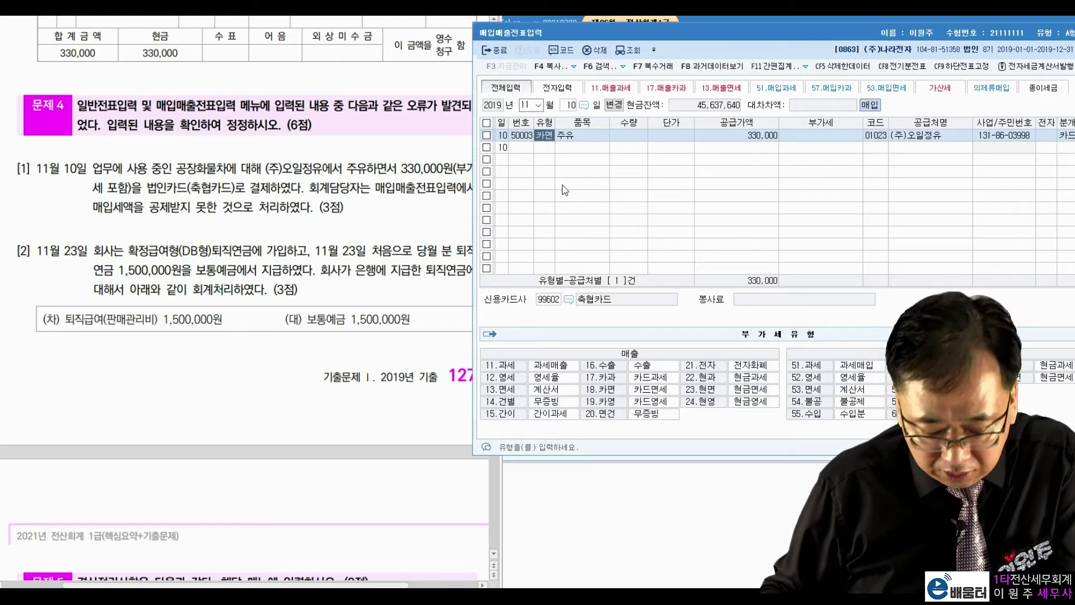
{"action": "type", "text": "57"}
{"action": "key", "text": "Return"}
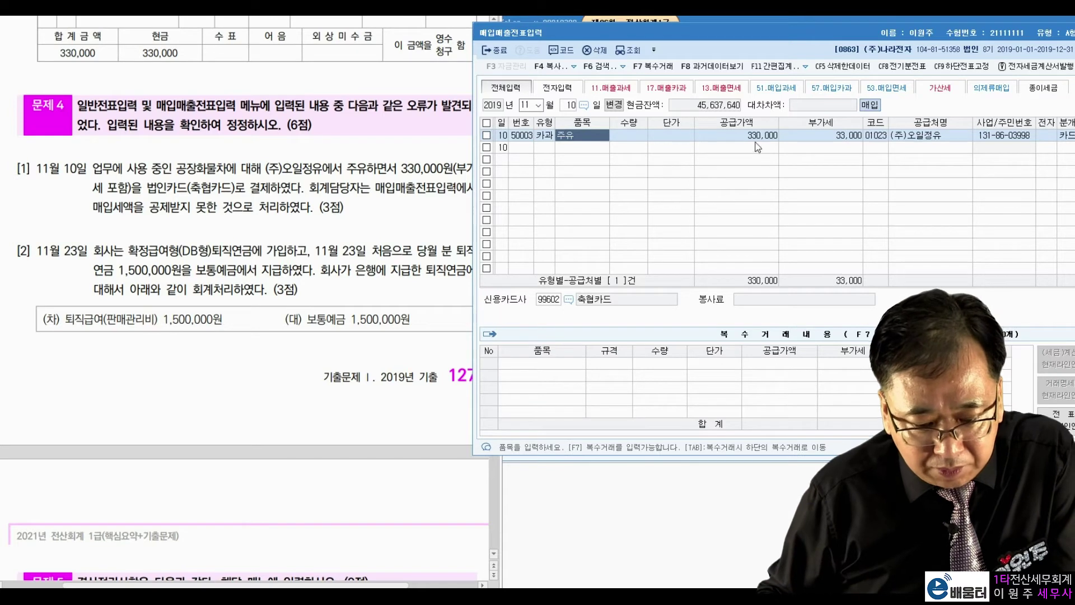
Change its supply value to 300,000 and its VAT to 30,000
{"action": "left_click", "coordinate": [757, 136]}
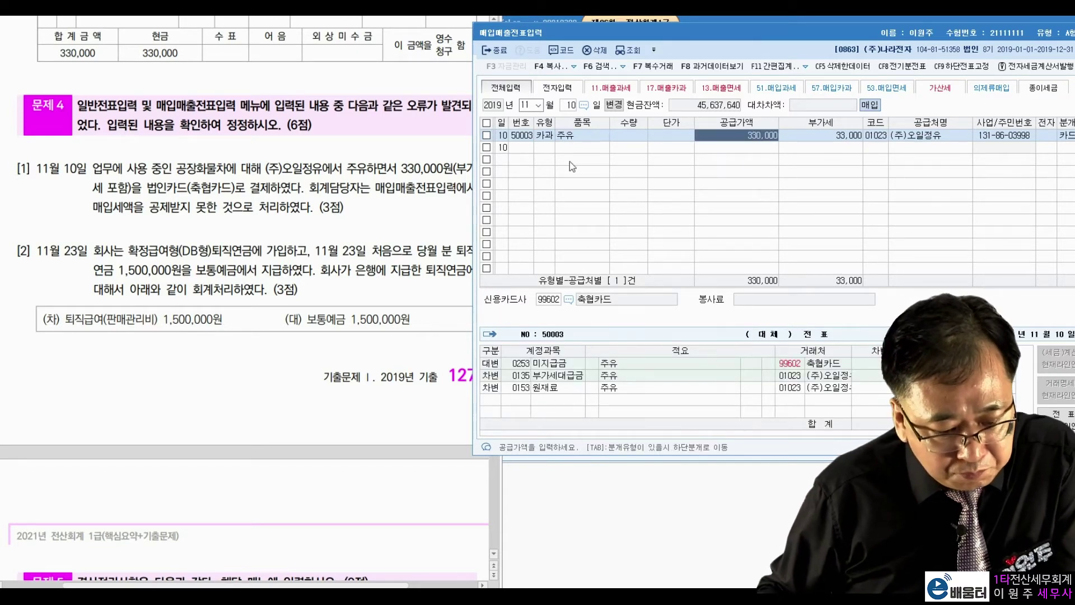
{"action": "left_click", "coordinate": [455, 182]}
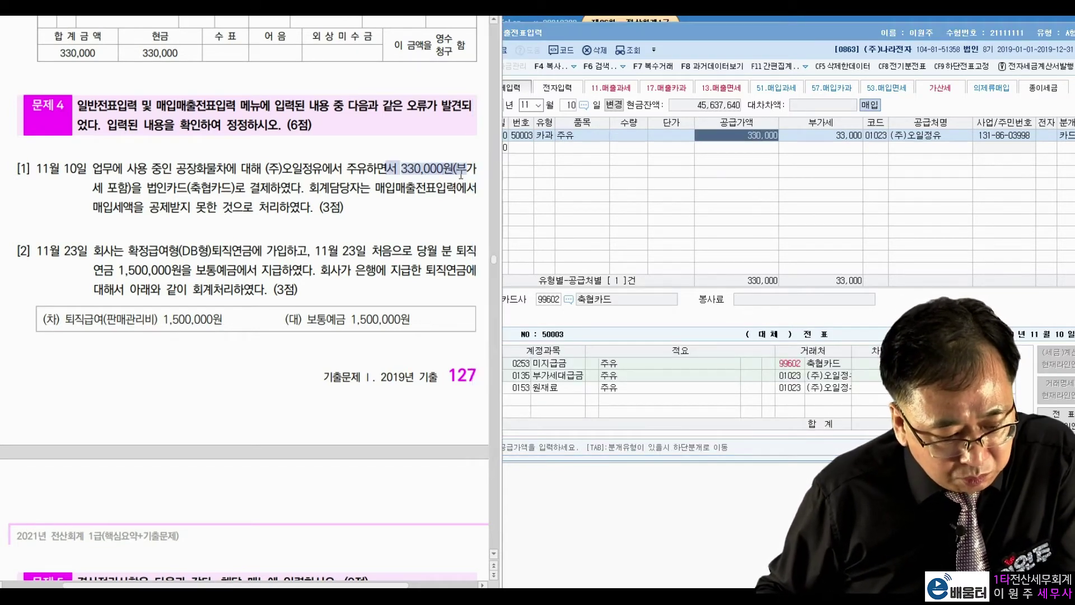
{"action": "left_click", "coordinate": [756, 137]}
{"action": "type", "text": "3,00"}
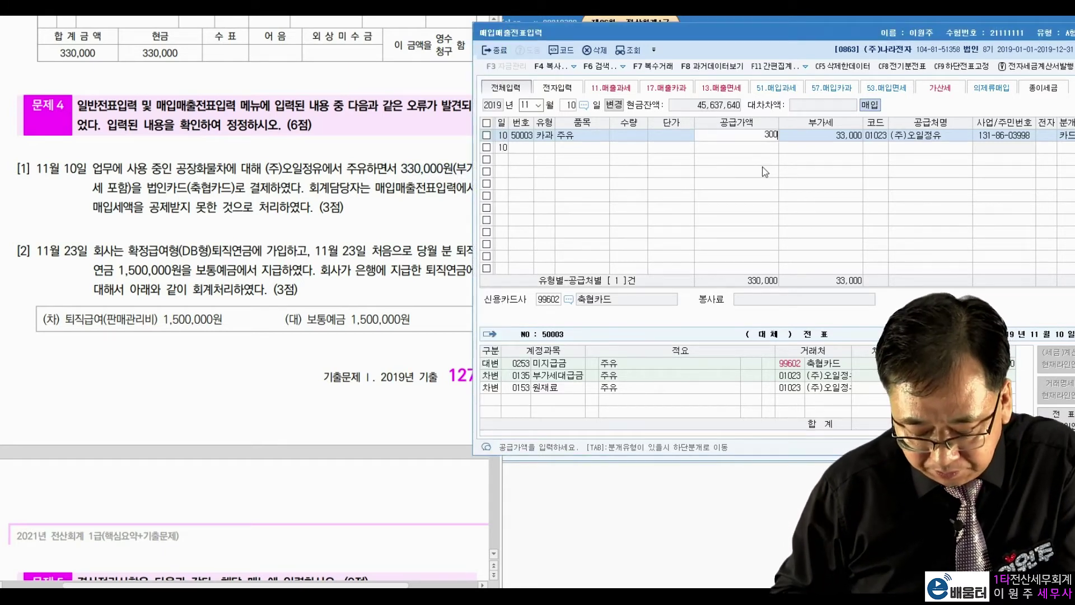
{"action": "type", "text": "0,000"}
{"action": "key", "text": "BackSpace"}
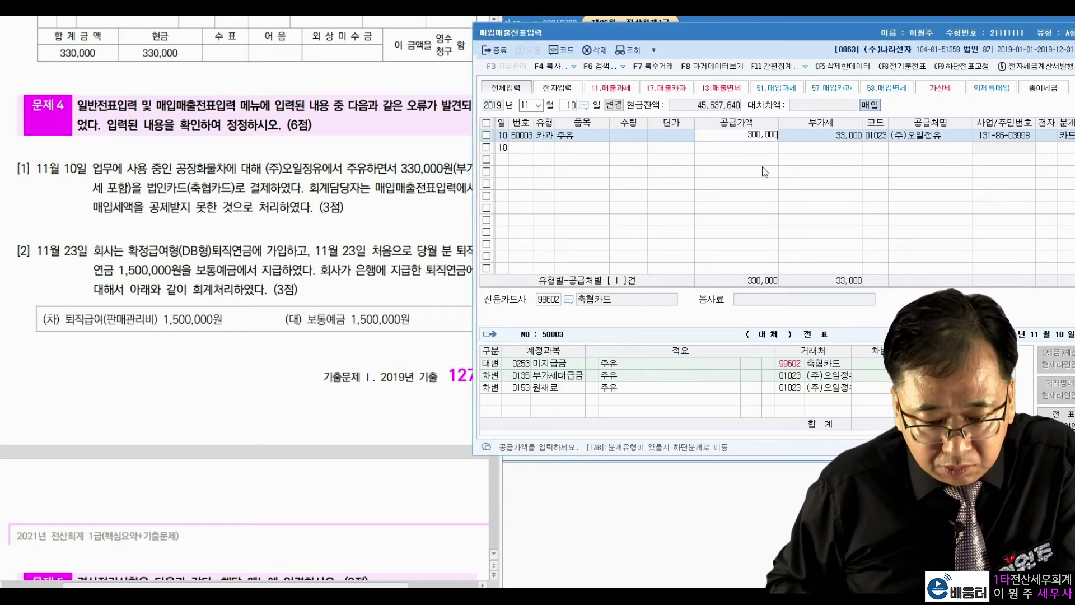
{"action": "key", "text": "Return"}
{"action": "type", "text": "300,00"}
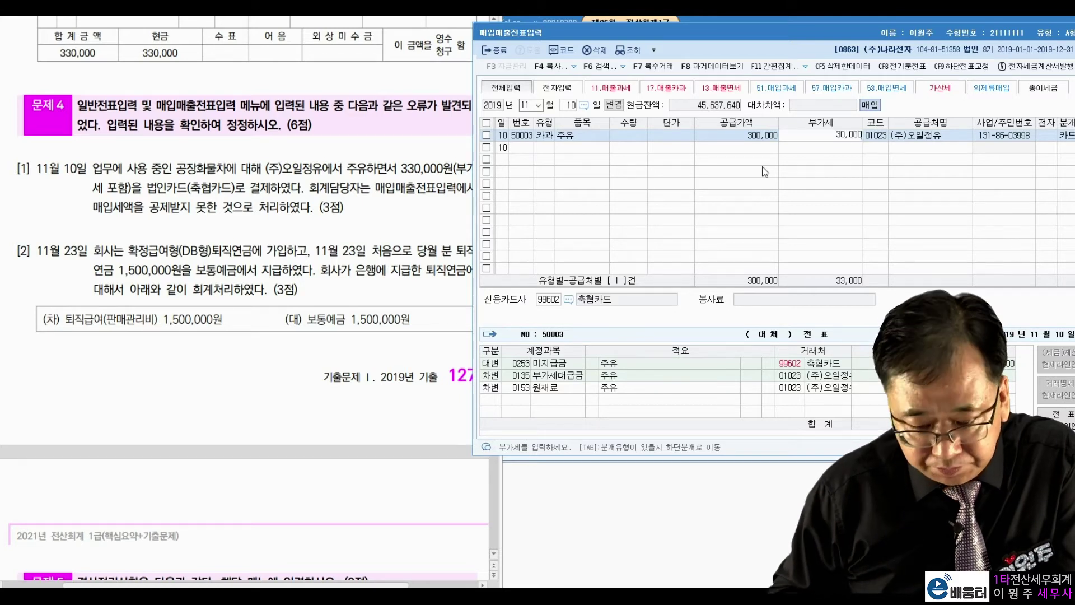
{"action": "key", "text": "Return"}
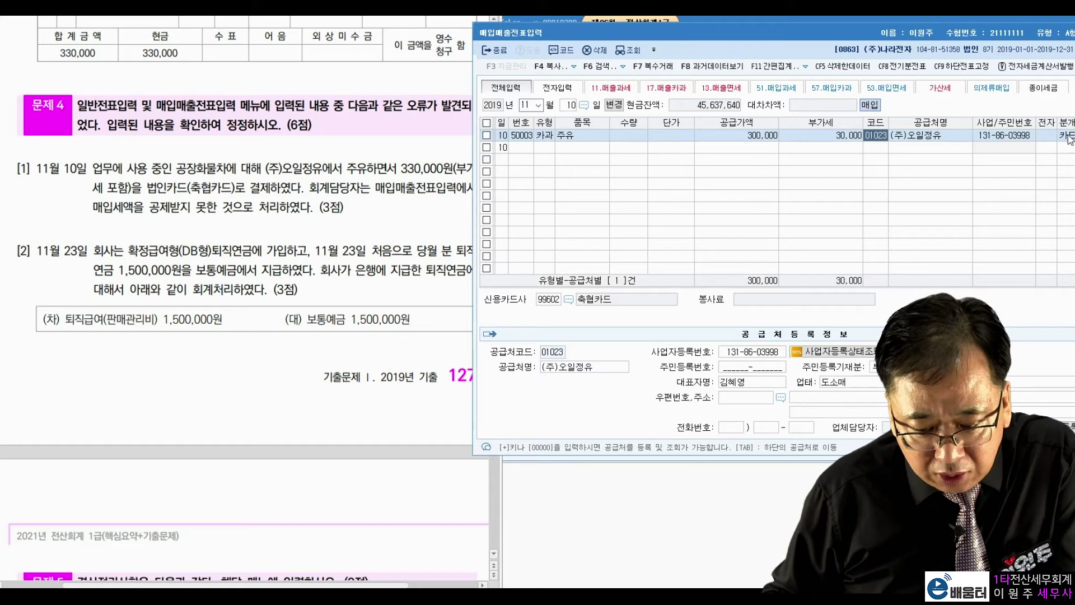
In the entry's journal lines, search 차량 accounts to replace the 0153 원재료 debit
{"action": "left_click", "coordinate": [1063, 136]}
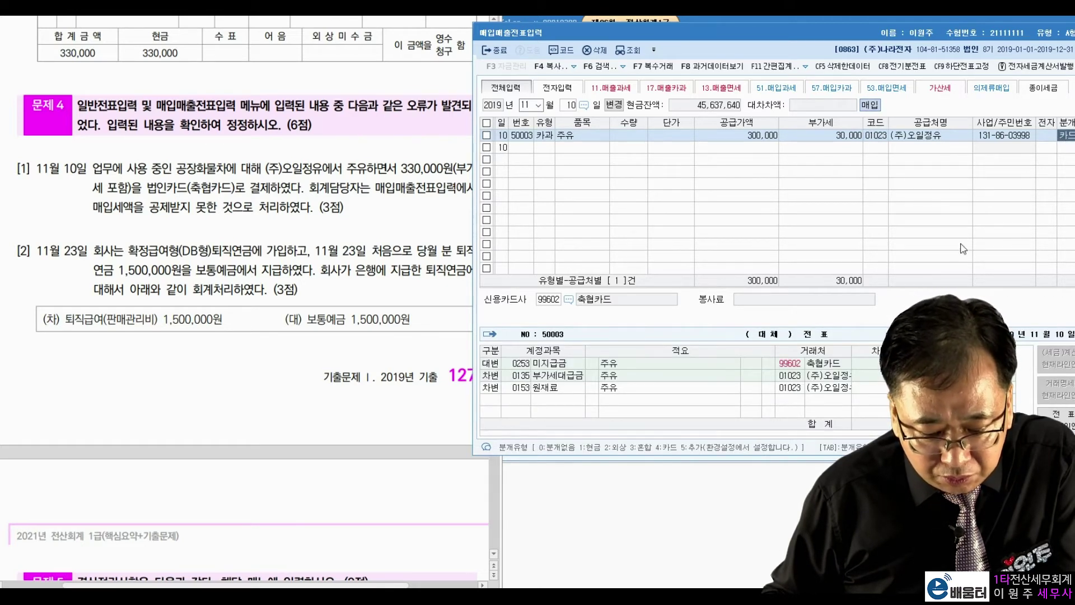
{"action": "left_click", "coordinate": [526, 364]}
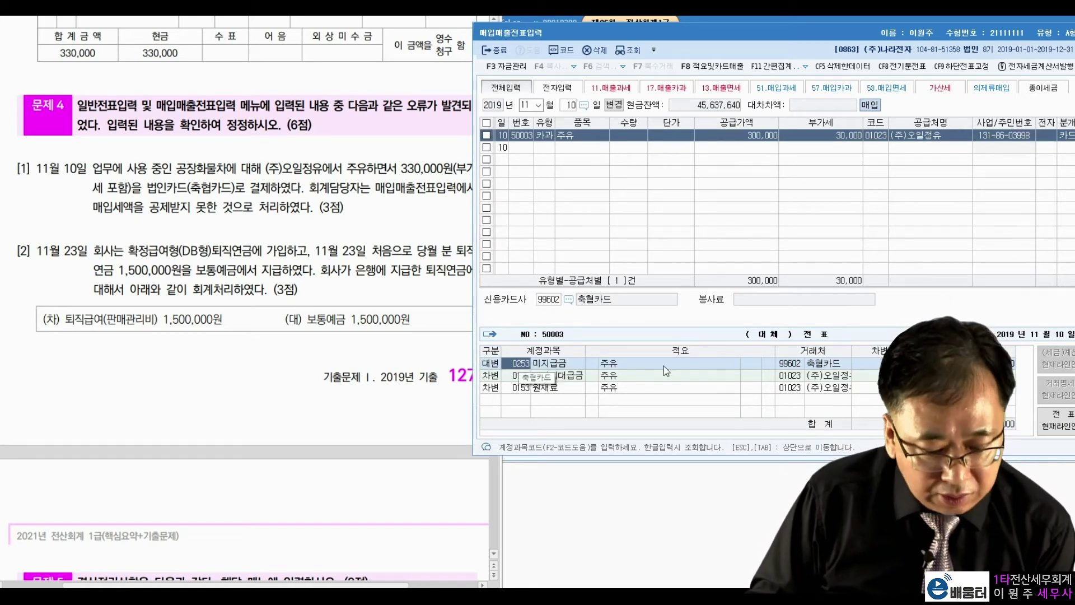
{"action": "left_click", "coordinate": [794, 363]}
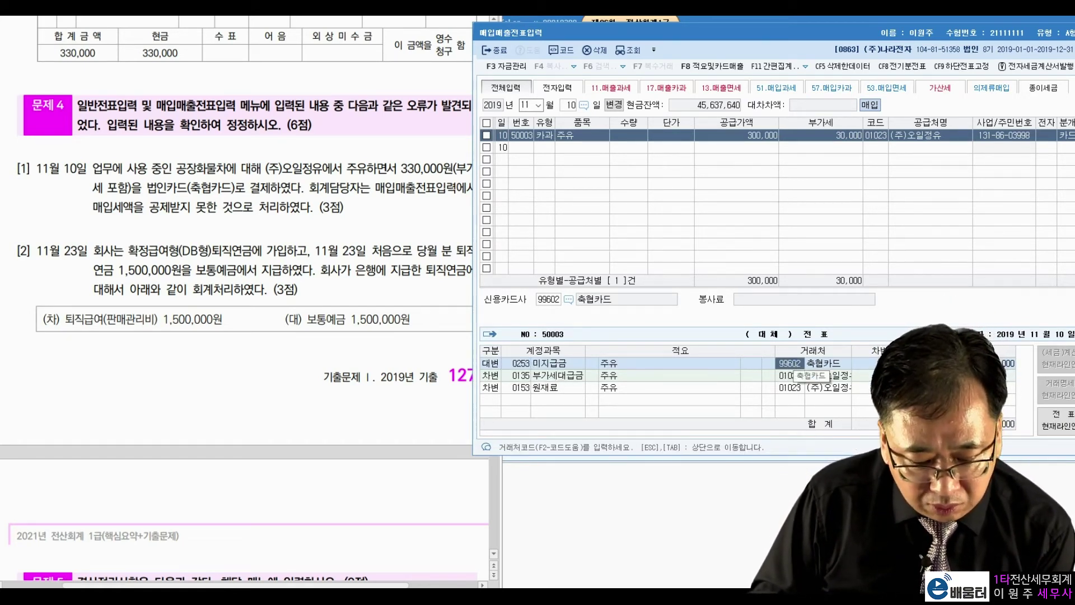
{"action": "key", "text": "Return"}
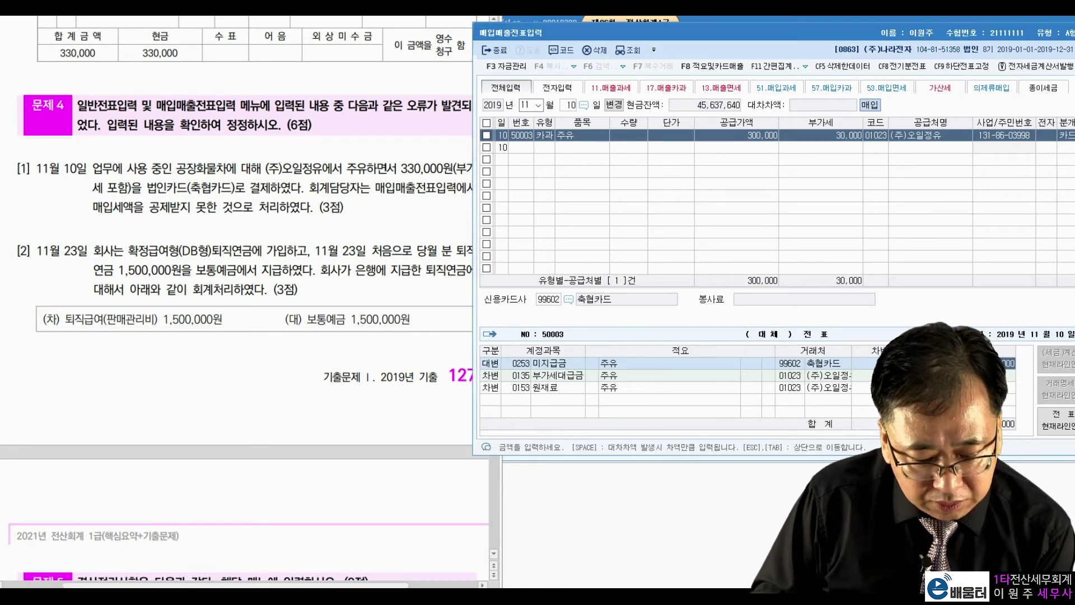
{"action": "left_click", "coordinate": [518, 388]}
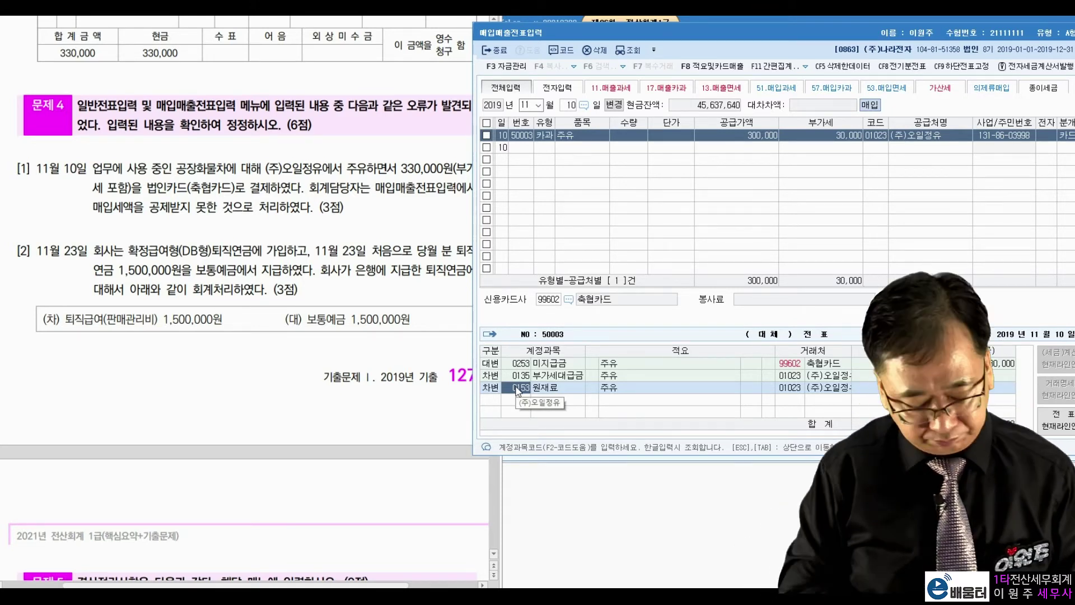
{"action": "type", "text": "차량"}
{"action": "key", "text": "Return"}
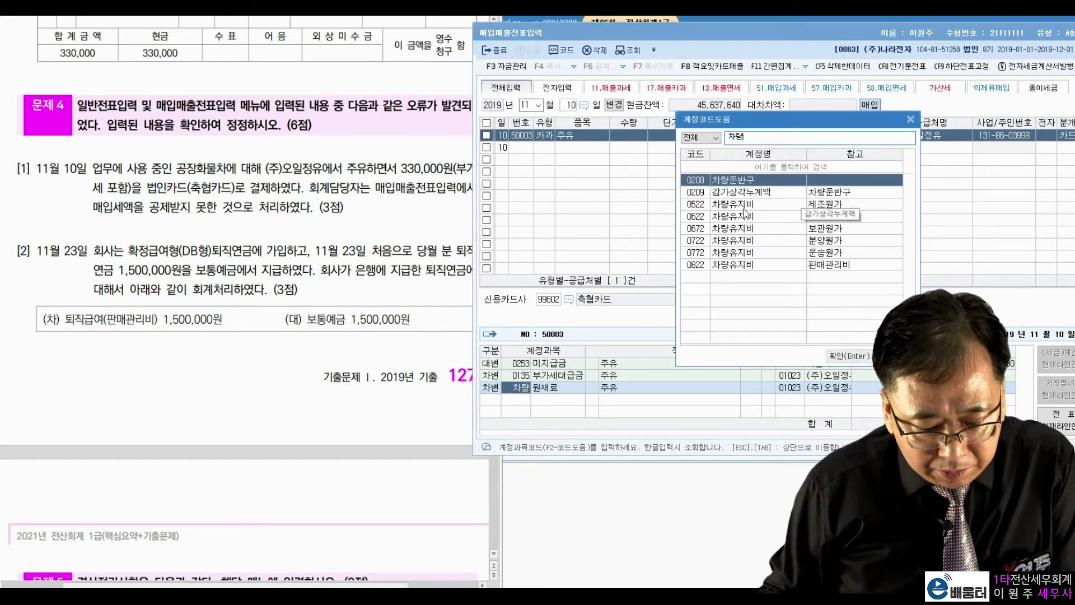
Set the debit to 0522 차량유지비 (manufacturing cost) and finish the 330,000 card voucher
{"action": "key", "text": "Down"}
{"action": "key", "text": "Down"}
{"action": "key", "text": "Down"}
{"action": "key", "text": "Down"}
{"action": "key", "text": "Down"}
{"action": "key", "text": "Down"}
{"action": "key", "text": "Down"}
{"action": "left_click_drag", "start_coordinate": [176, 168], "coordinate": [208, 168]}
{"action": "left_click", "coordinate": [733, 205]}
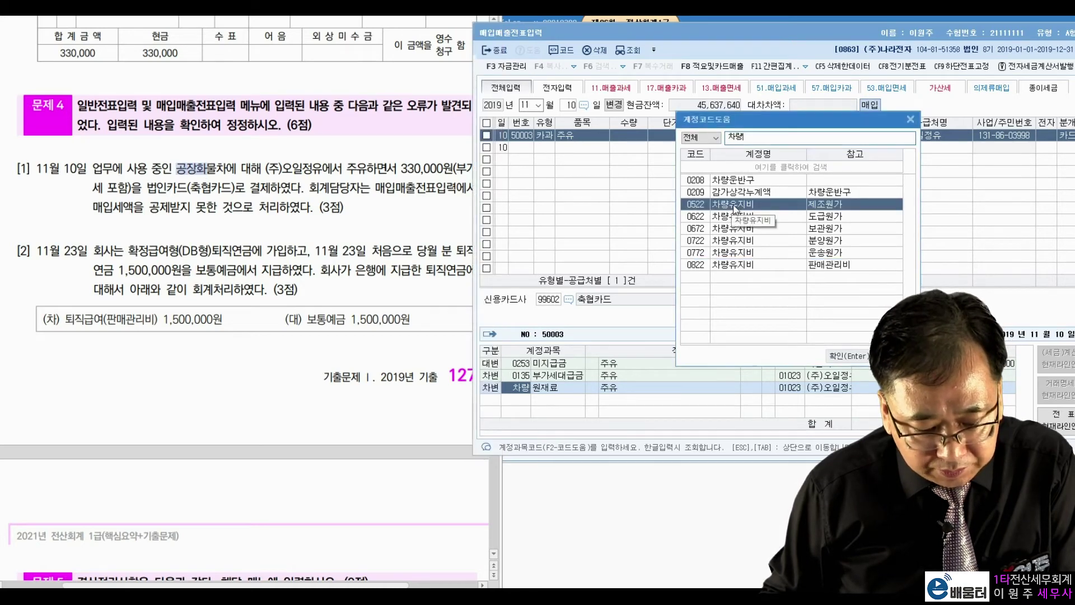
{"action": "double_click", "coordinate": [731, 206]}
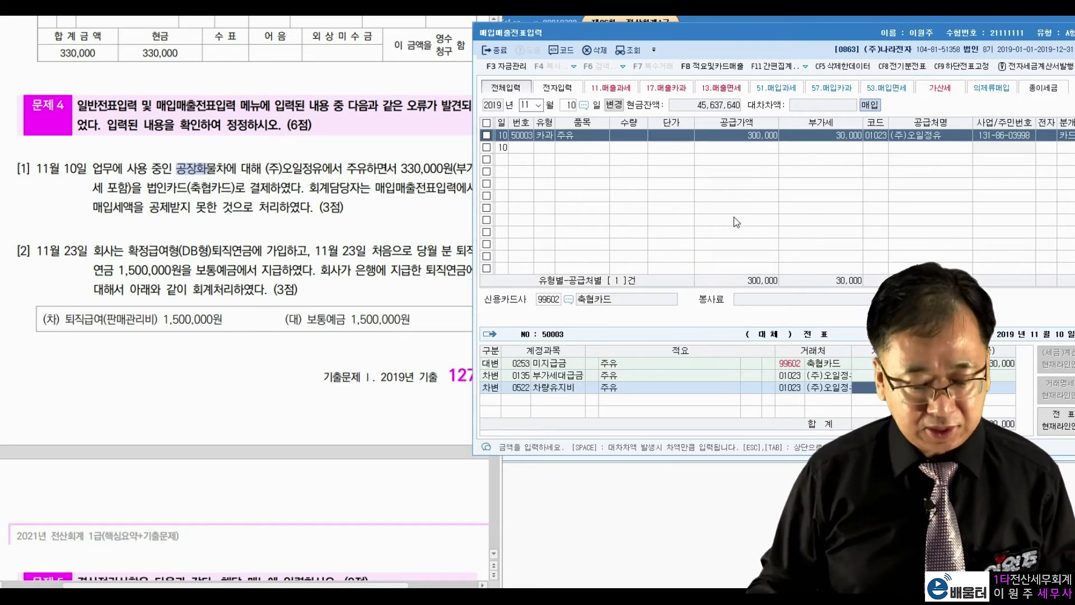
{"action": "key", "text": "Return"}
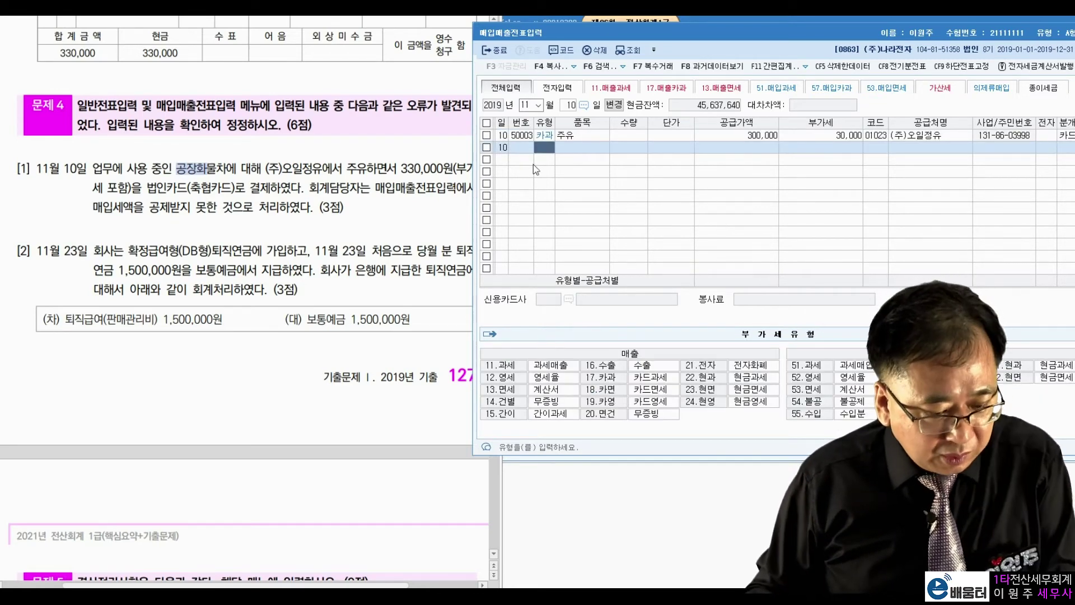
{"action": "left_click", "coordinate": [274, 253]}
{"action": "left_click", "coordinate": [264, 252]}
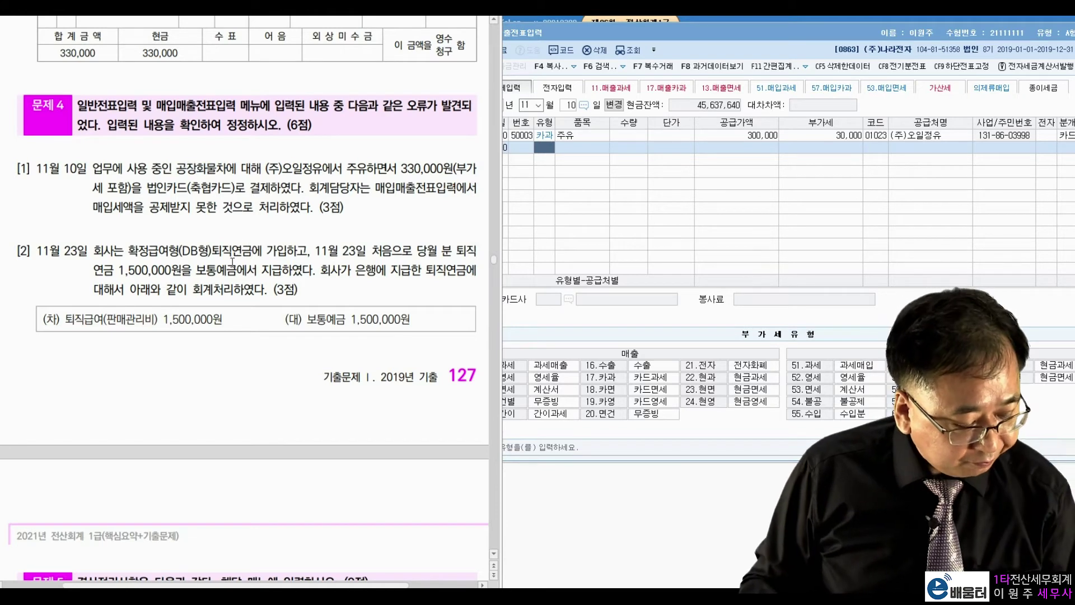
{"action": "left_click_drag", "start_coordinate": [127, 250], "coordinate": [441, 251]}
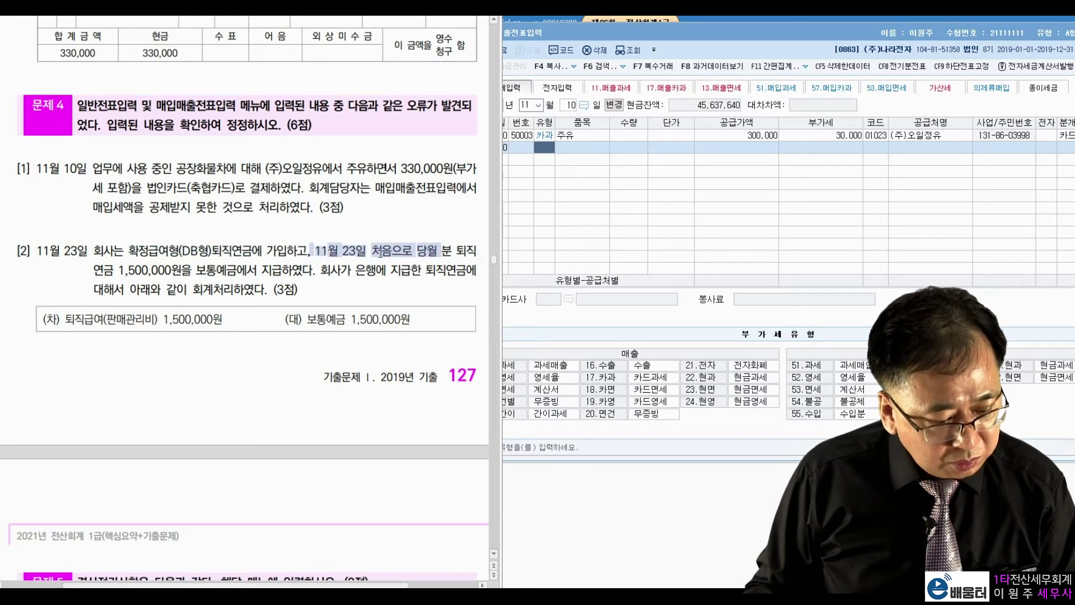
{"action": "left_click_drag", "start_coordinate": [107, 270], "coordinate": [197, 270]}
{"action": "left_click", "coordinate": [197, 270]}
{"action": "key", "text": "F9"}
{"action": "key", "text": "Escape"}
{"action": "left_click_drag", "start_coordinate": [303, 319], "coordinate": [410, 319]}
{"action": "left_click", "coordinate": [359, 274]}
{"action": "left_click_drag", "start_coordinate": [320, 271], "coordinate": [429, 270]}
{"action": "left_click_drag", "start_coordinate": [127, 288], "coordinate": [232, 289]}
{"action": "left_click", "coordinate": [240, 261]}
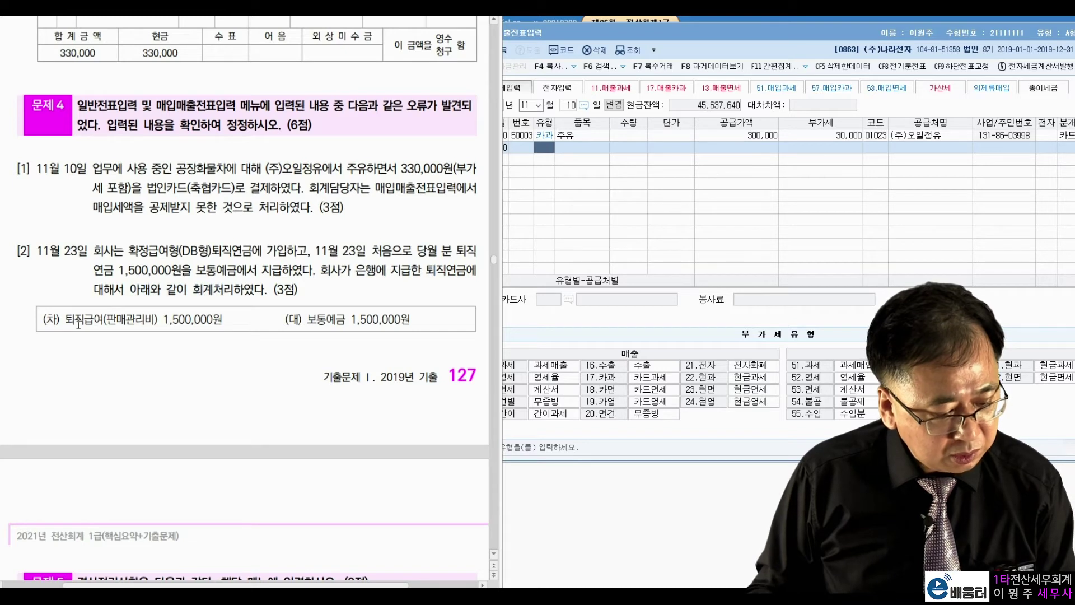
{"action": "left_click_drag", "start_coordinate": [74, 320], "coordinate": [138, 319]}
{"action": "left_click", "coordinate": [170, 280]}
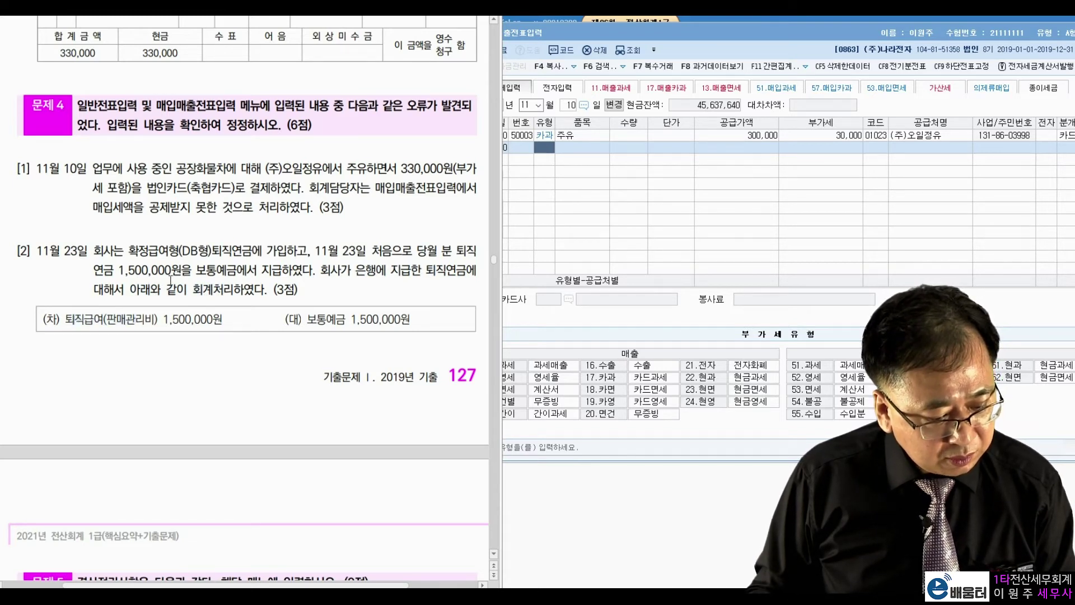
{"action": "left_click_drag", "start_coordinate": [128, 250], "coordinate": [254, 259]}
{"action": "left_click", "coordinate": [206, 275]}
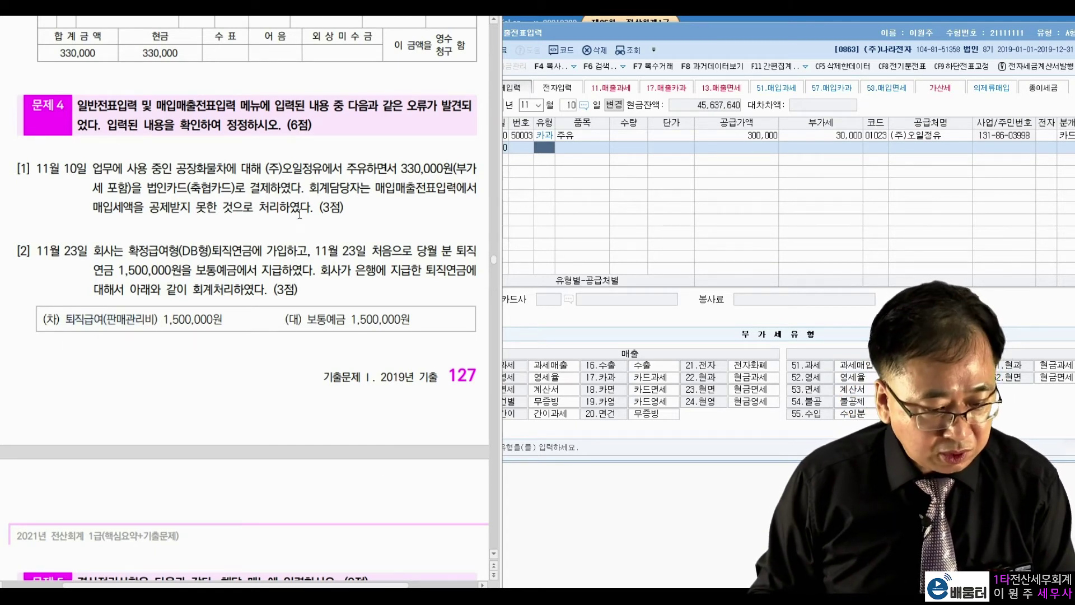
Change the 11/23 1,500,000 voucher's debit from 퇴직급여 to 0186 퇴직연금운용자산, then view problems 5–6
{"action": "key", "text": "alt+Tab"}
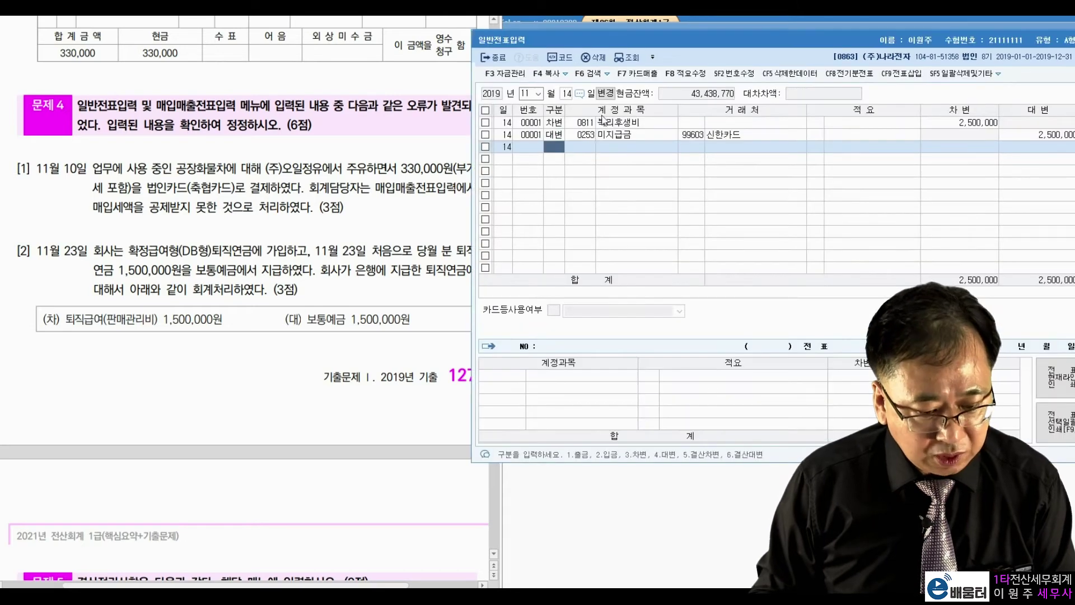
{"action": "left_click", "coordinate": [567, 96]}
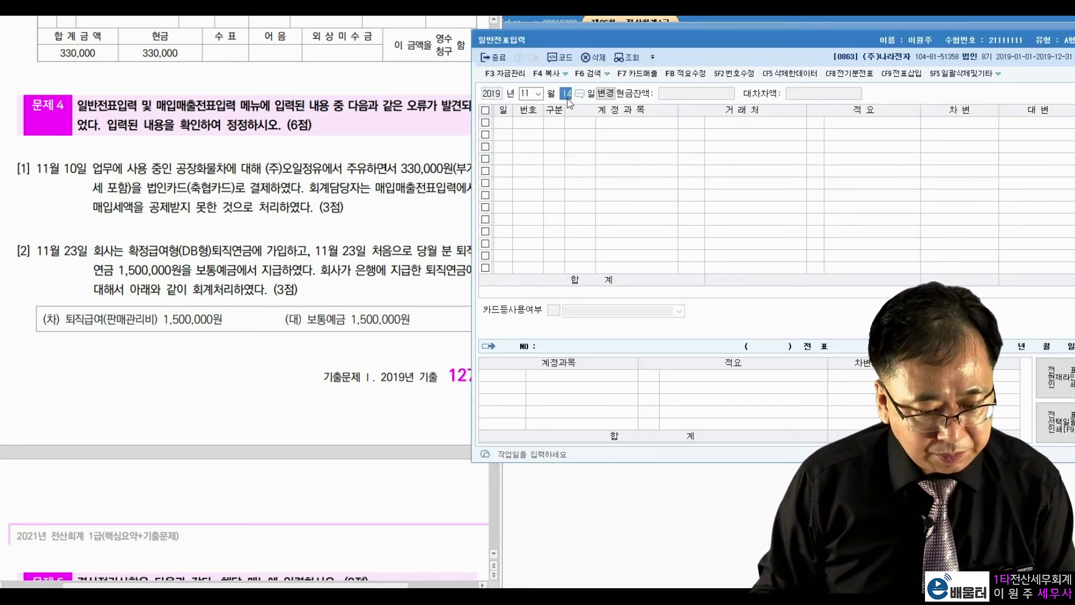
{"action": "type", "text": "23"}
{"action": "key", "text": "Return"}
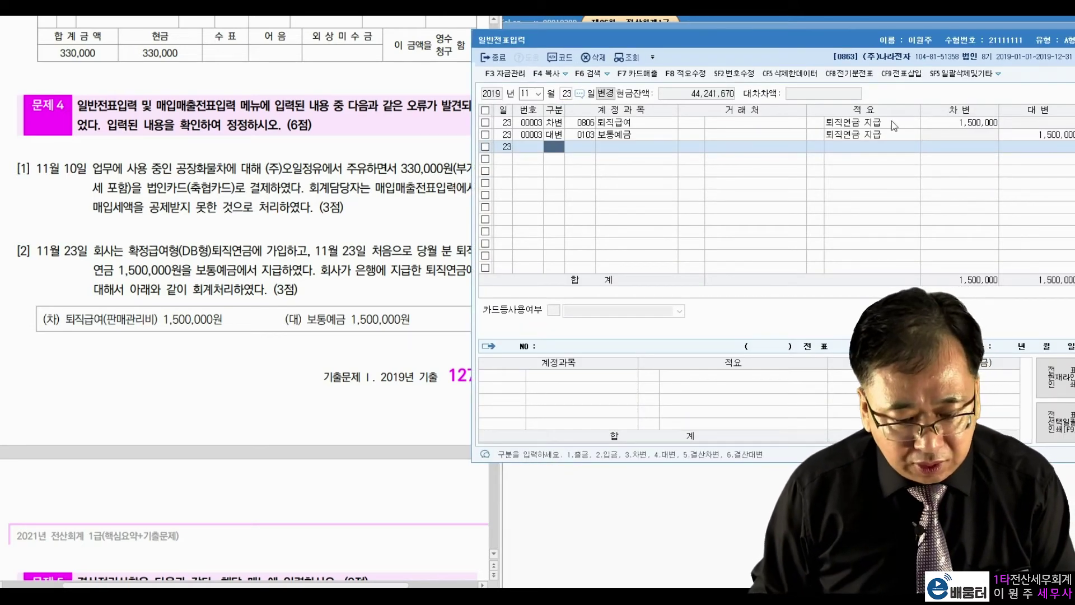
{"action": "left_click", "coordinate": [942, 126]}
{"action": "left_click", "coordinate": [1016, 136]}
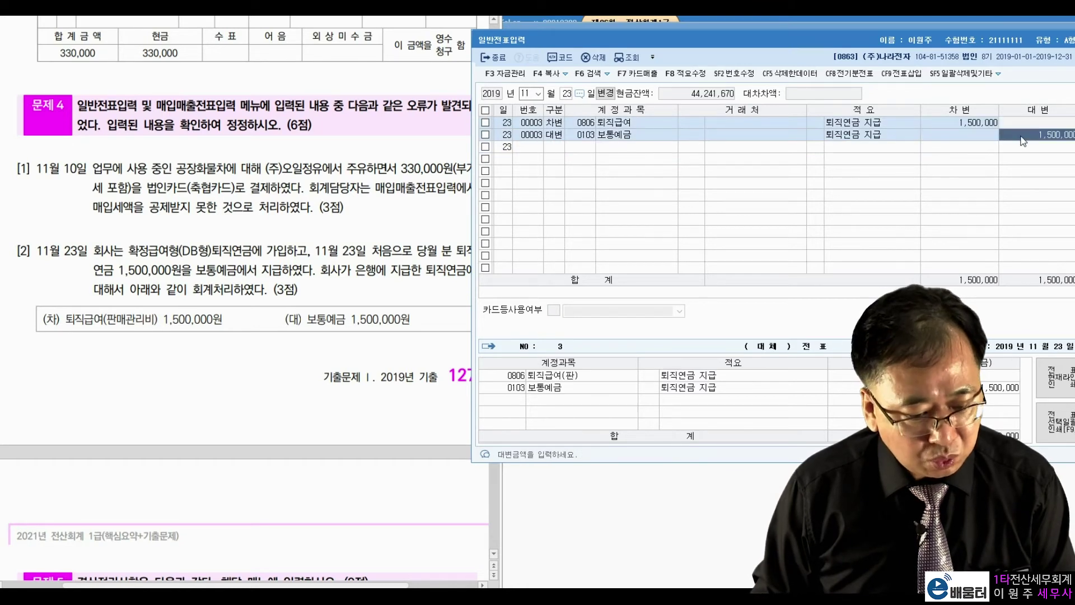
{"action": "left_click", "coordinate": [582, 123]}
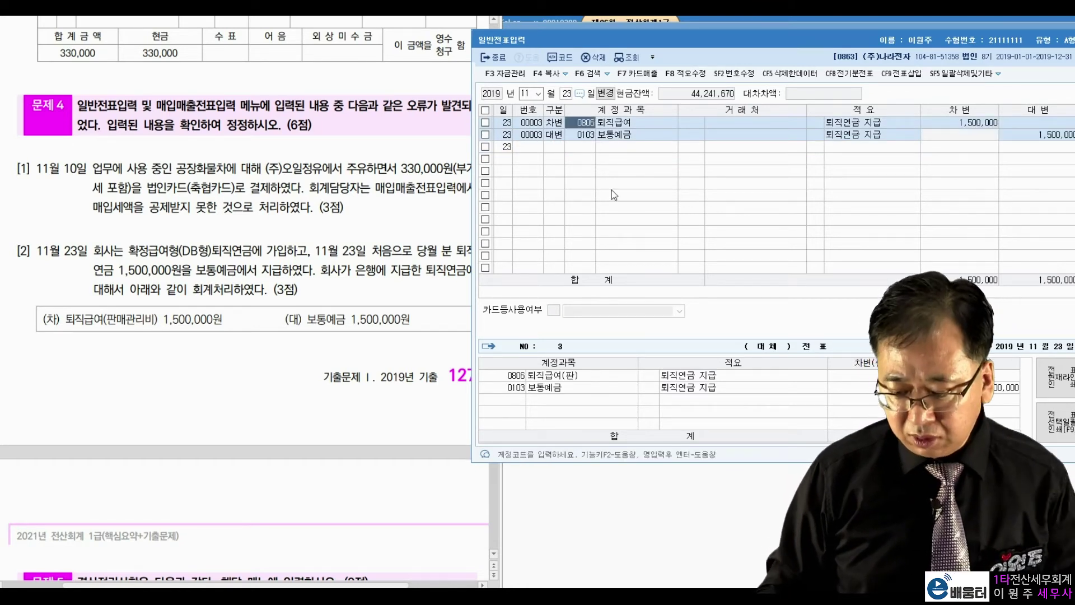
{"action": "type", "text": "퇴직연금운용"}
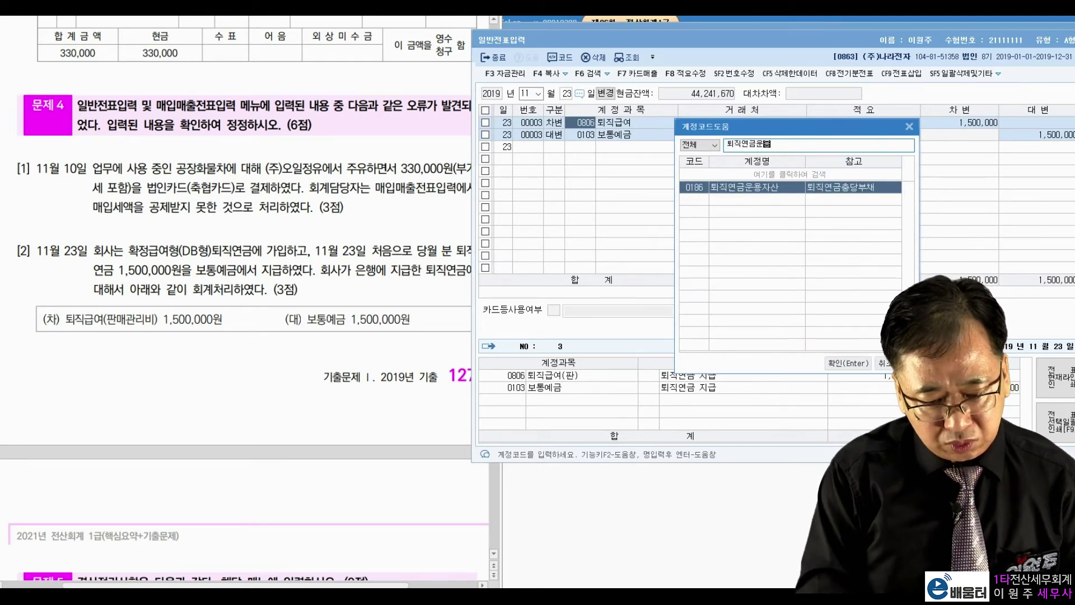
{"action": "key", "text": "Return"}
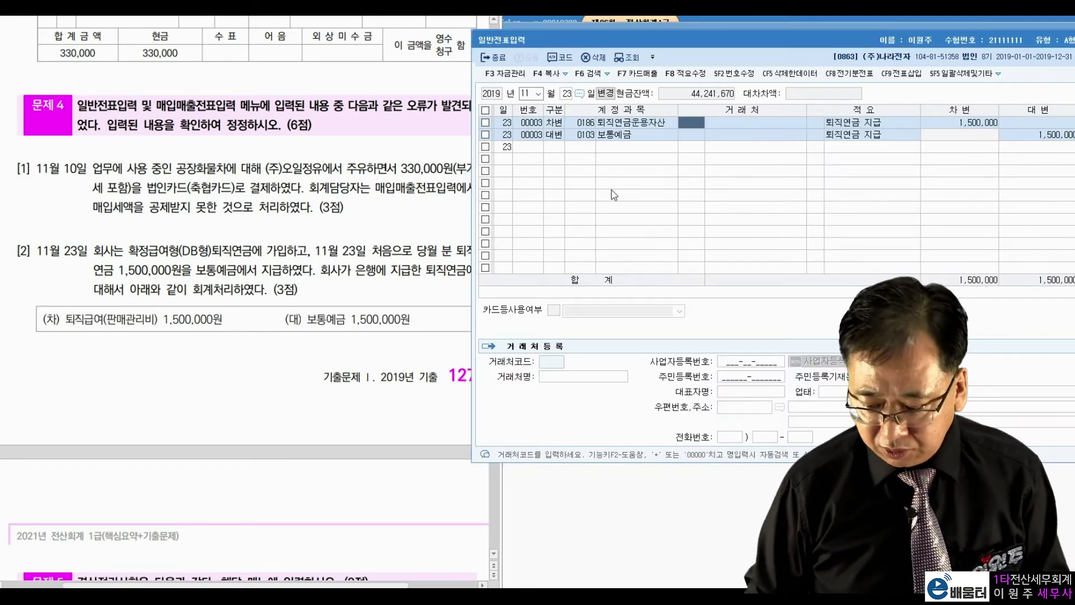
{"action": "key", "text": "Return"}
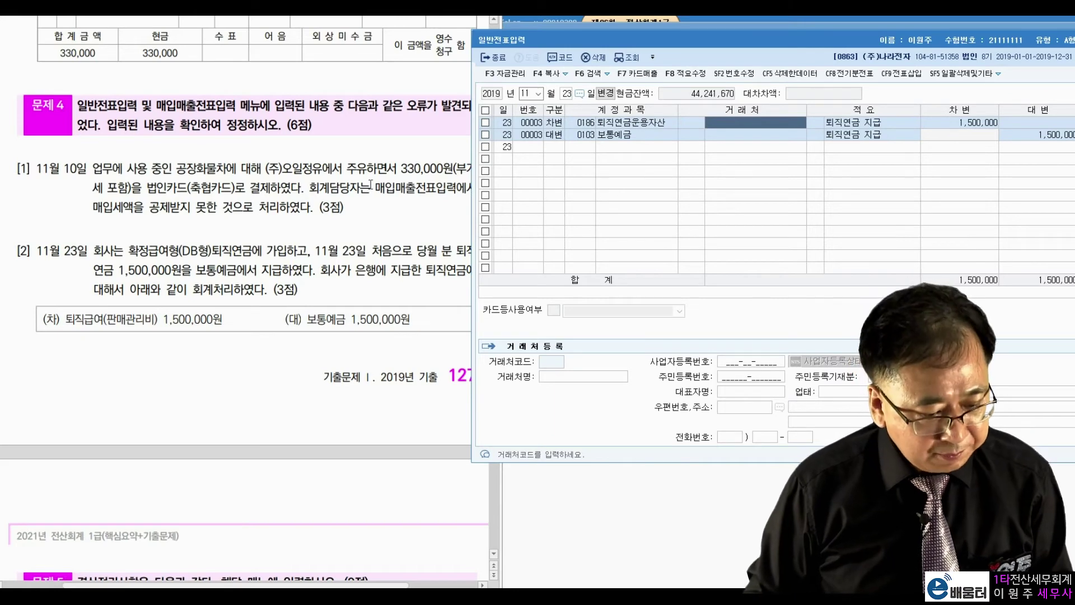
{"action": "left_click", "coordinate": [359, 183]}
{"action": "scroll", "coordinate": [344, 223], "scroll_direction": "down", "scroll_amount": 9}
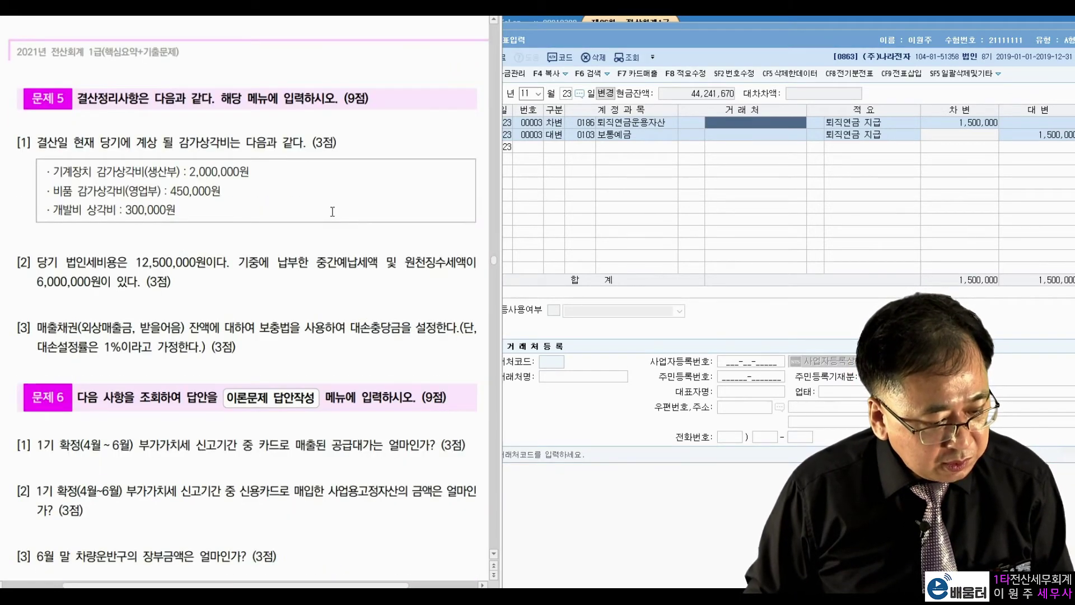
Move the general journal entry date to 31 December
{"action": "left_click", "coordinate": [630, 54]}
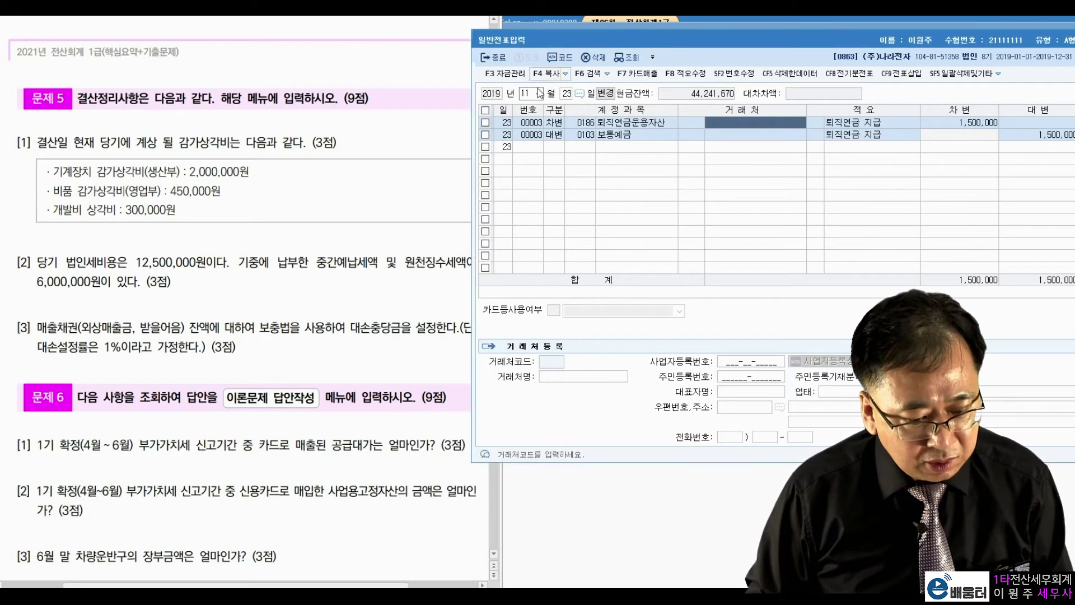
{"action": "left_click", "coordinate": [526, 94]}
{"action": "type", "text": "12"}
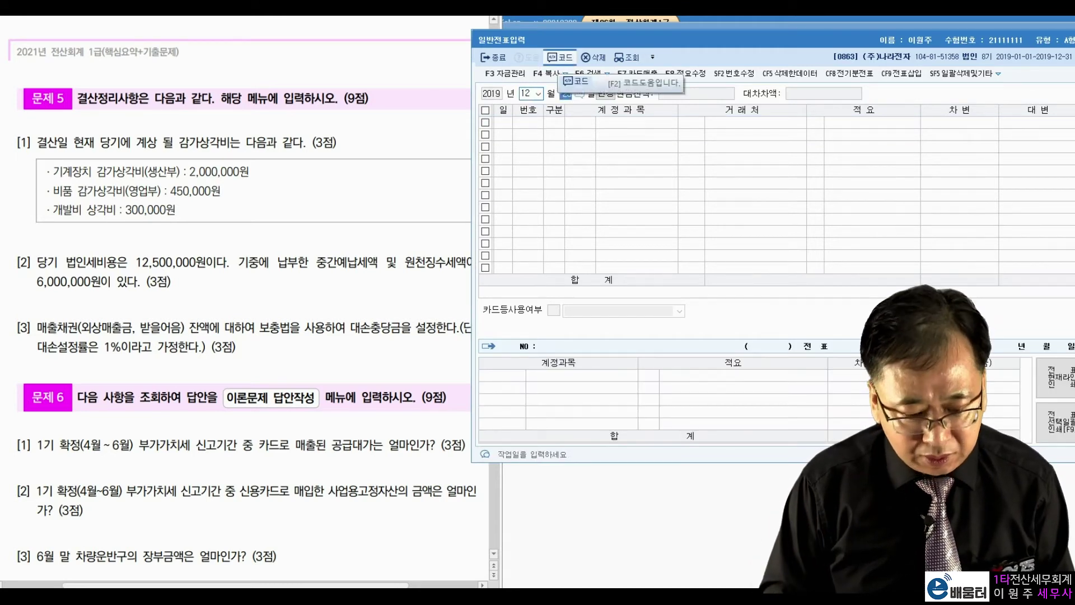
{"action": "type", "text": "31"}
{"action": "key", "text": "Return"}
Review problem 5's year-end closing items in the exam sheet, marking 영업부
{"action": "left_click", "coordinate": [240, 197]}
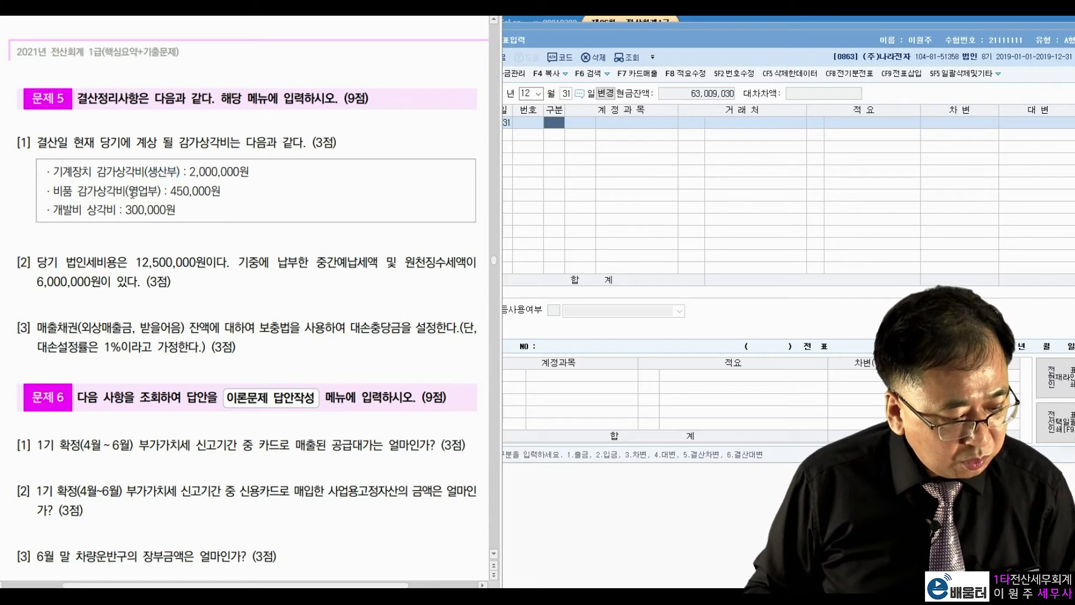
{"action": "left_click_drag", "start_coordinate": [130, 191], "coordinate": [158, 191]}
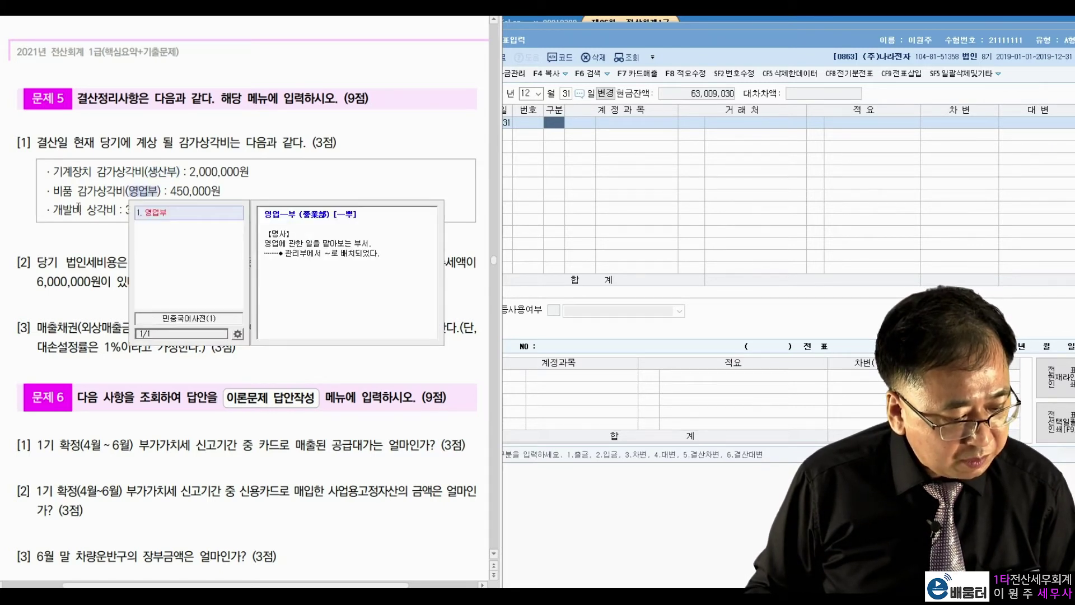
{"action": "left_click", "coordinate": [117, 213]}
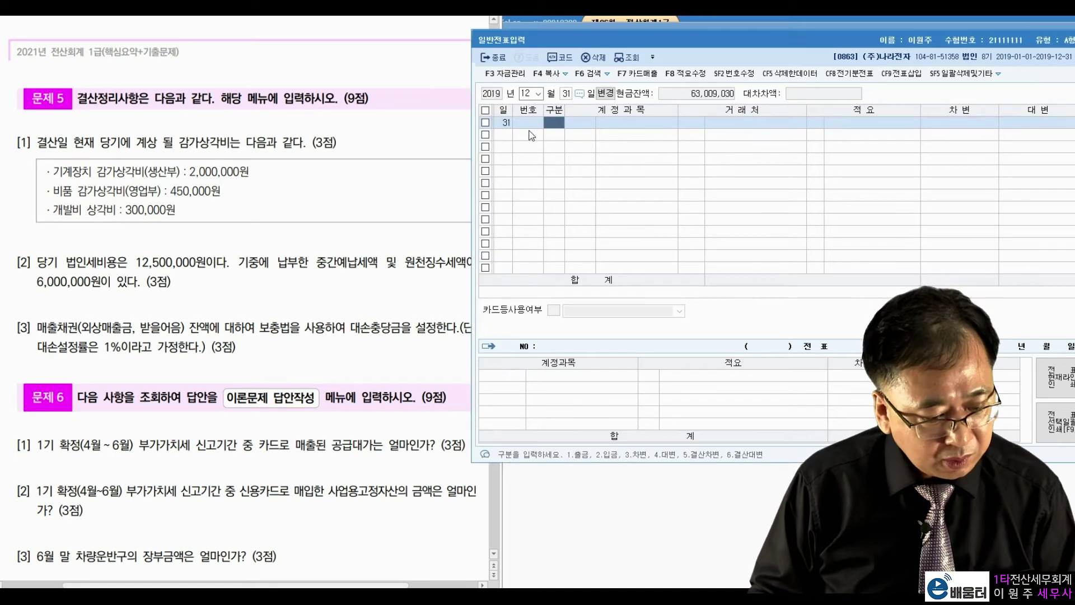
{"action": "right_click", "coordinate": [147, 182]}
{"action": "left_click", "coordinate": [131, 202]}
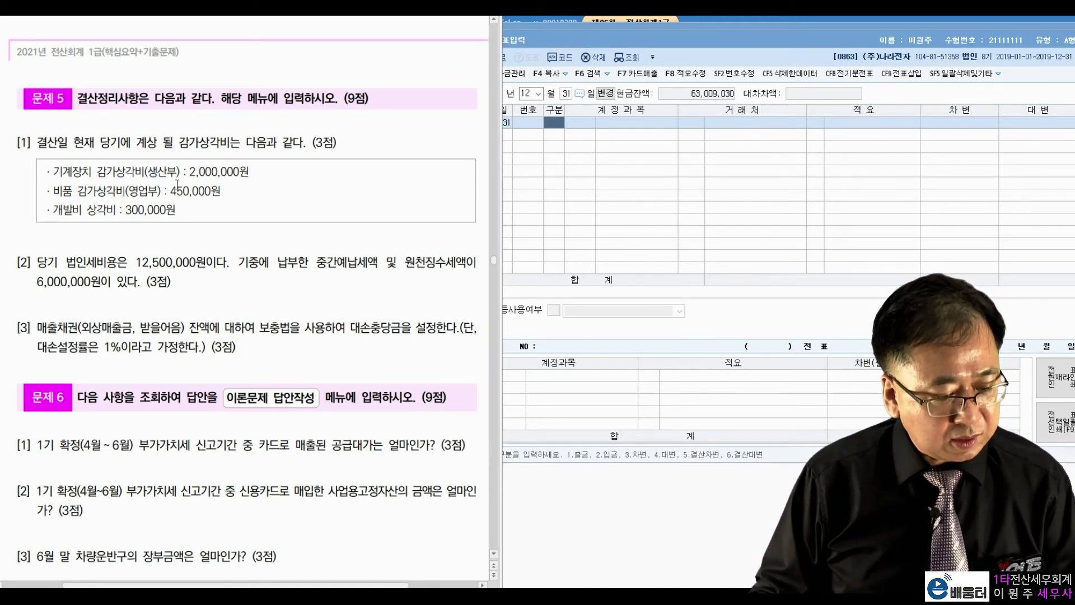
Debit 0518 감가상각비 2,000,000 on the December 31 journal
{"action": "left_click", "coordinate": [576, 148]}
{"action": "type", "text": "3"}
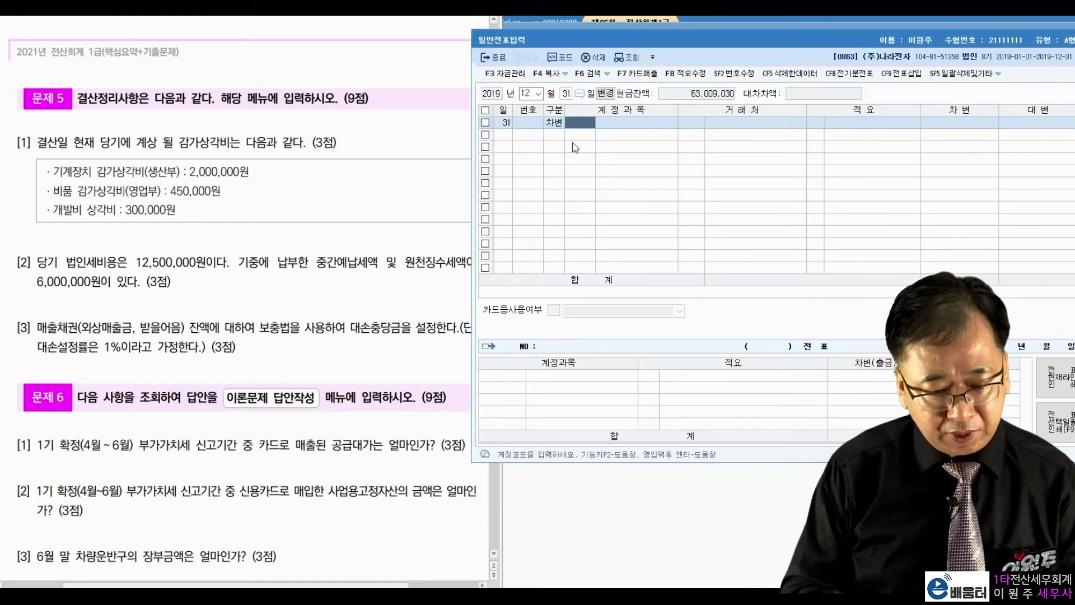
{"action": "type", "text": "감가상"}
{"action": "key", "text": "Return"}
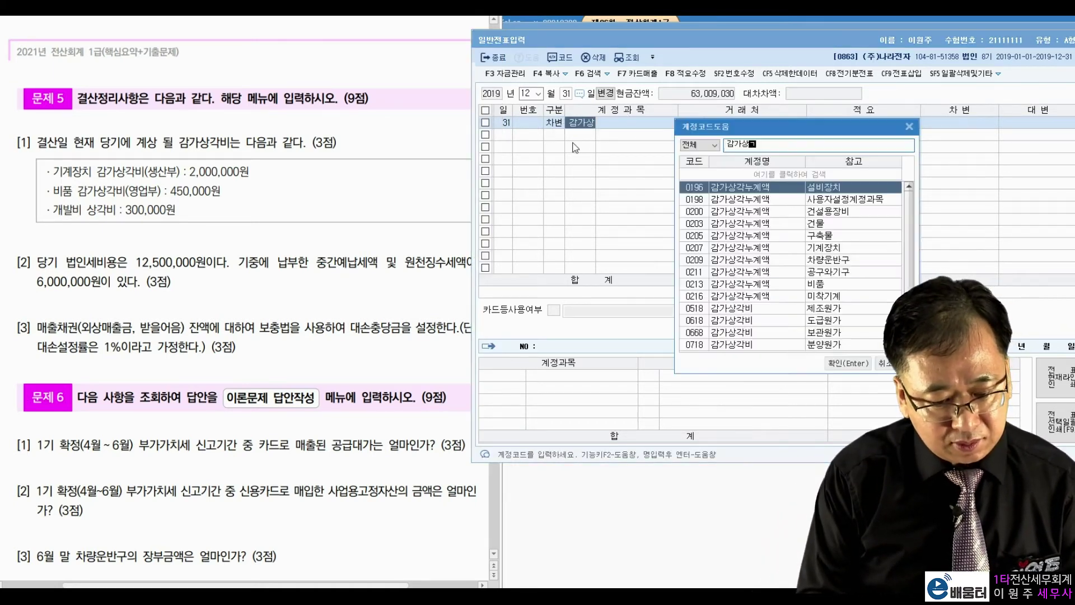
{"action": "type", "text": "ㄱ"}
{"action": "key", "text": "Down"}
{"action": "key", "text": "Down"}
{"action": "key", "text": "Down"}
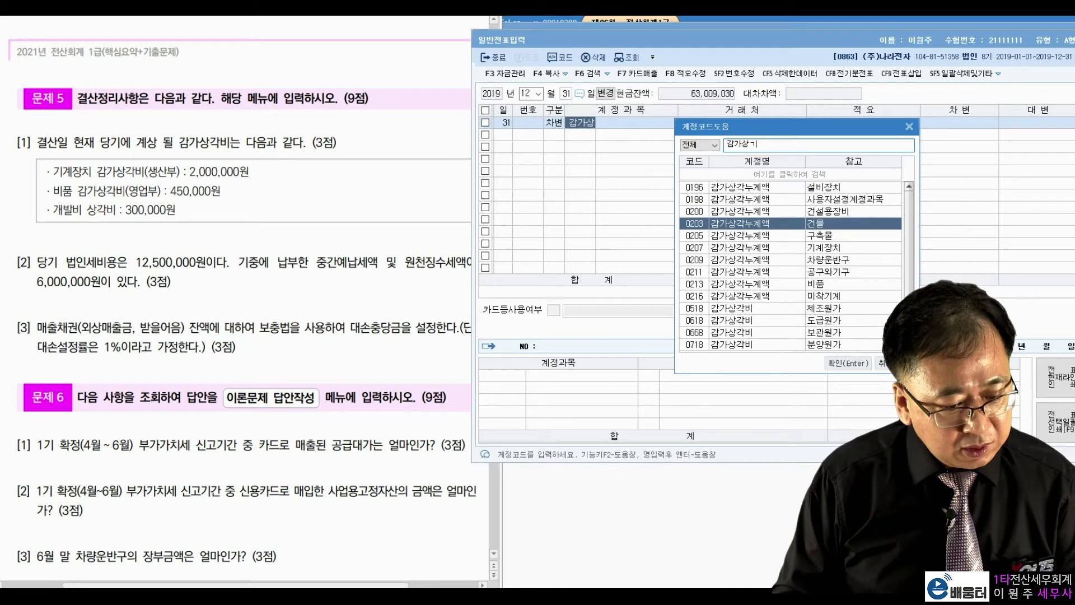
{"action": "type", "text": "ㅣ"}
{"action": "key", "text": "Down"}
{"action": "key", "text": "Down"}
{"action": "key", "text": "Down"}
{"action": "key", "text": "Down"}
{"action": "key", "text": "Down"}
{"action": "key", "text": "Down"}
{"action": "key", "text": "Down"}
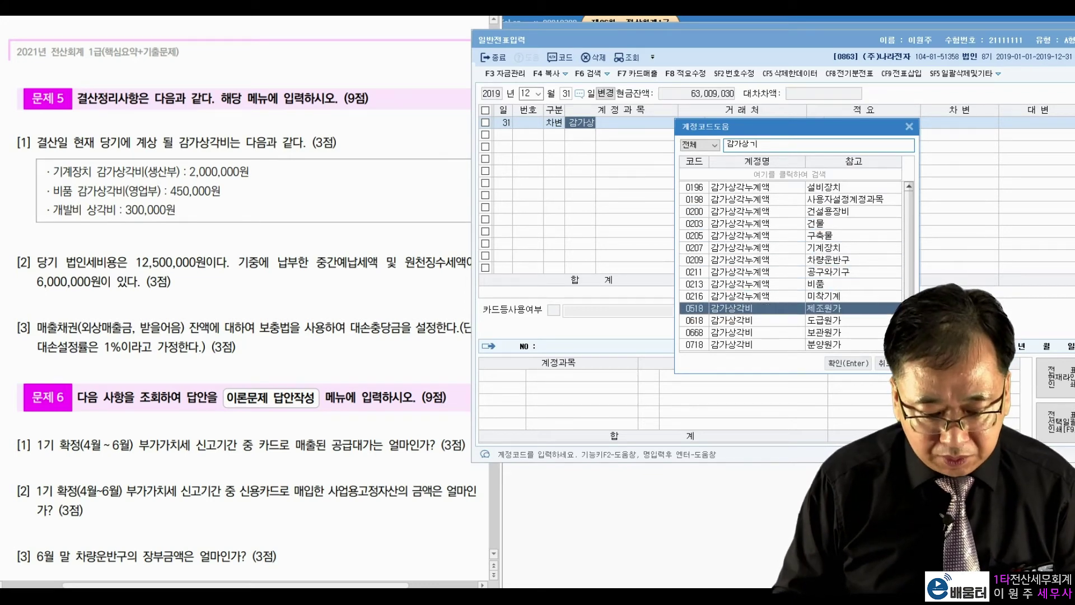
{"action": "key", "text": "Return"}
{"action": "key", "text": "Return"}
{"action": "key", "text": "Return"}
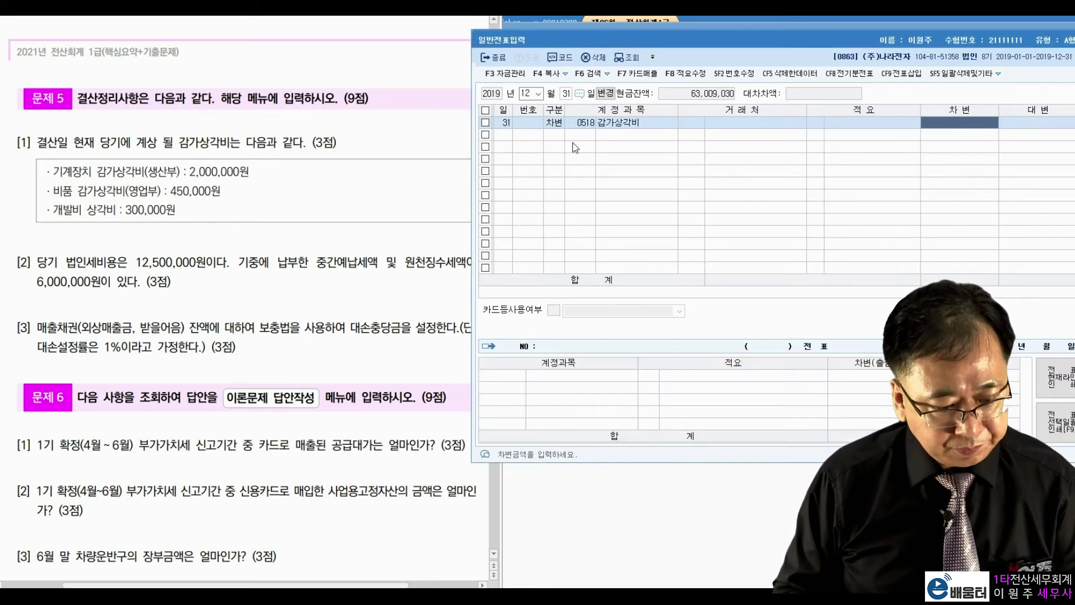
{"action": "type", "text": "2++"}
{"action": "key", "text": "Return"}
{"action": "key", "text": "4"}
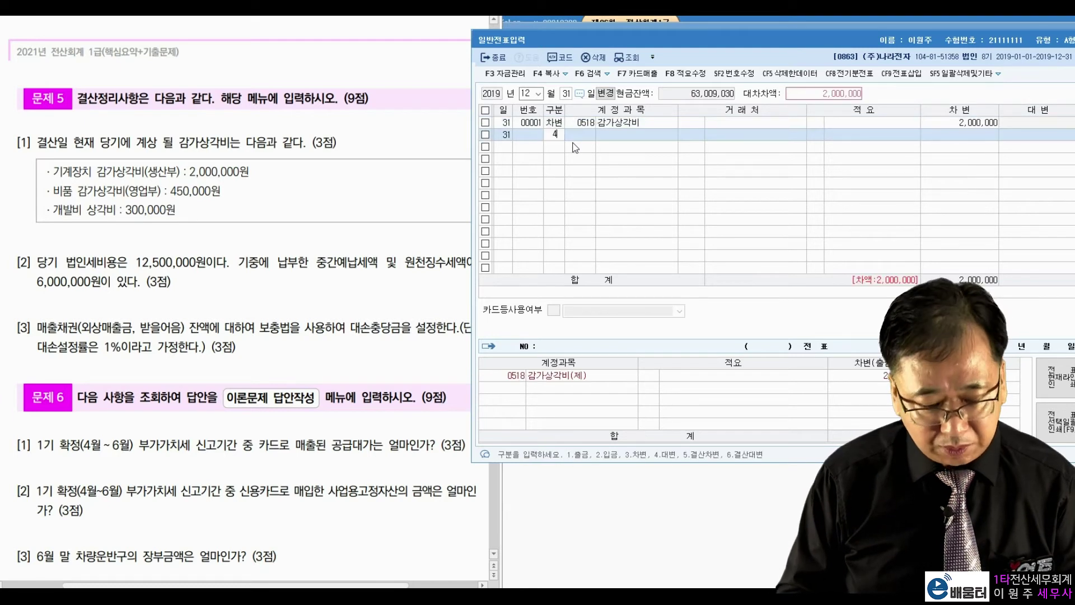
{"action": "key", "text": "Return"}
Credit the 2,000,000 to machinery 0207 감가상각누계액
{"action": "type", "text": "감가상"}
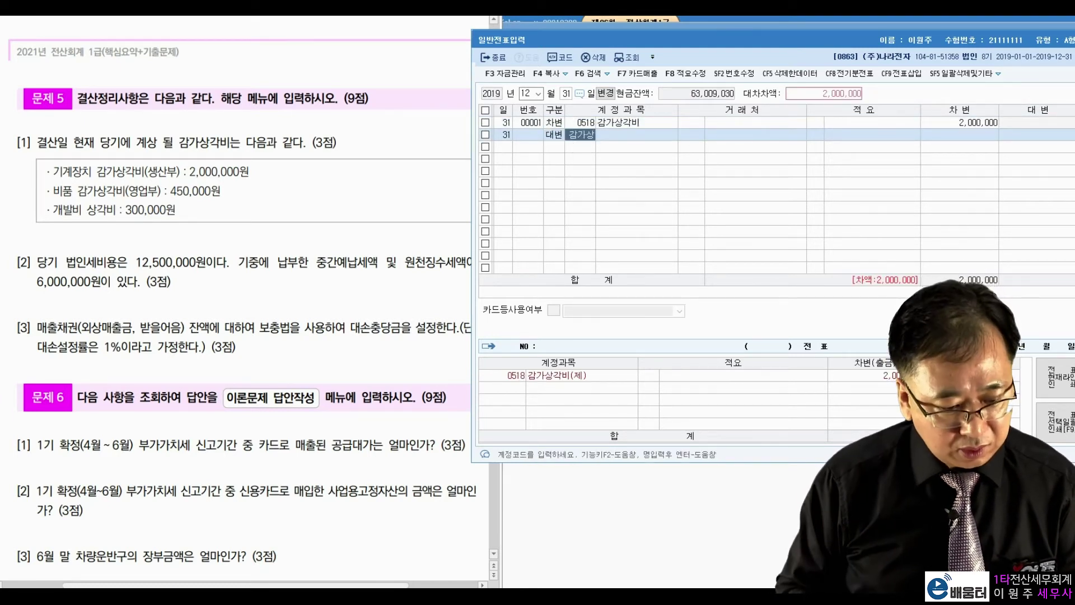
{"action": "key", "text": "Return"}
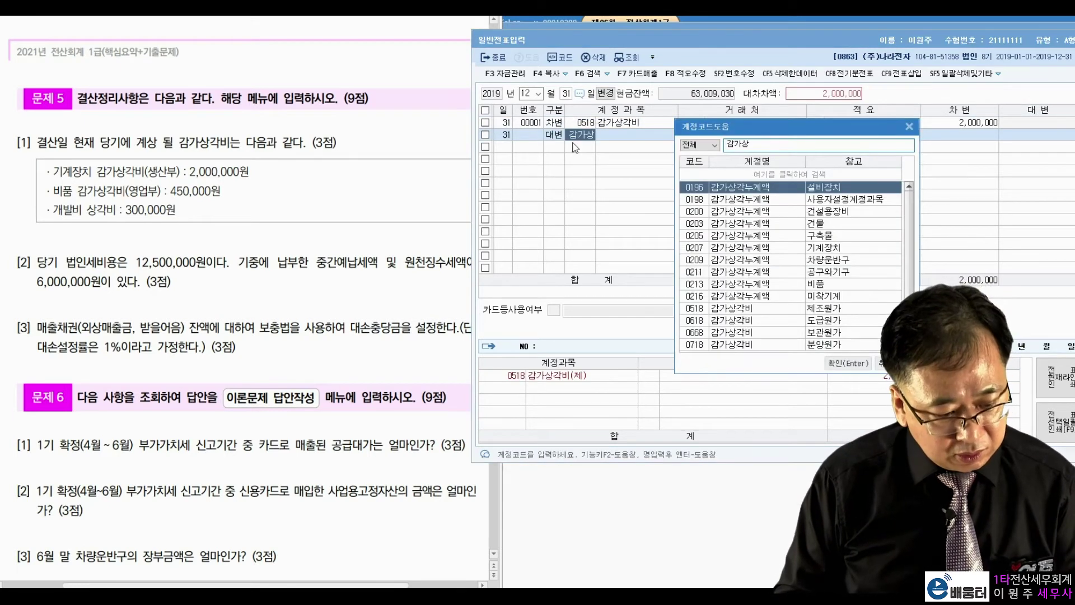
{"action": "key", "text": "Down"}
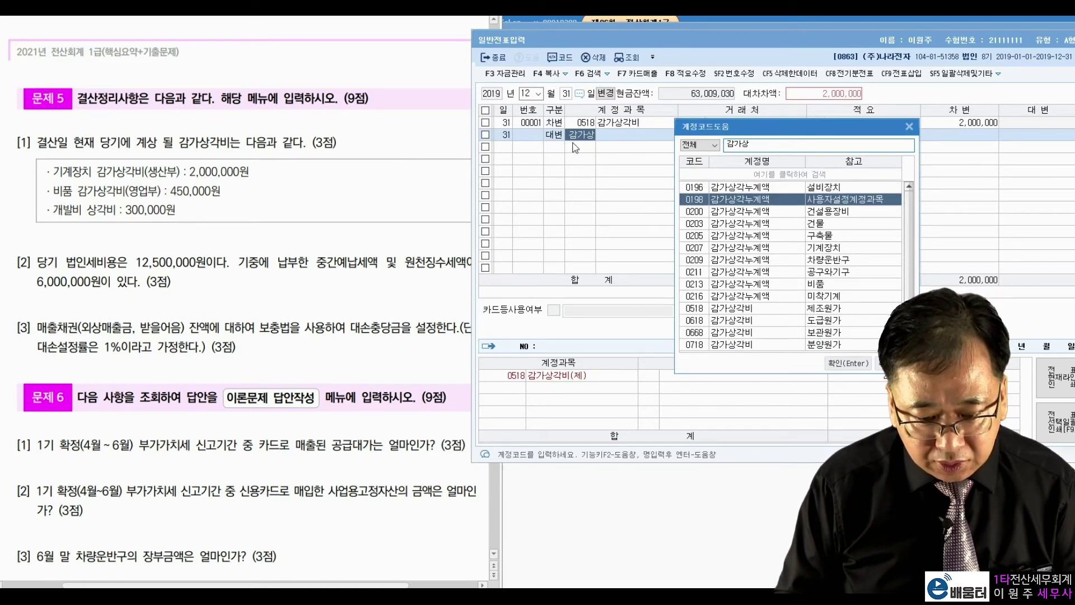
{"action": "key", "text": "Down"}
{"action": "key", "text": "Down"}
{"action": "key", "text": "Down"}
{"action": "key", "text": "Down"}
{"action": "key", "text": "Return"}
{"action": "key", "text": "Return"}
{"action": "key", "text": "Return"}
{"action": "key", "text": "Return"}
Debit 0818 감가상각비 450,000
{"action": "type", "text": "3"}
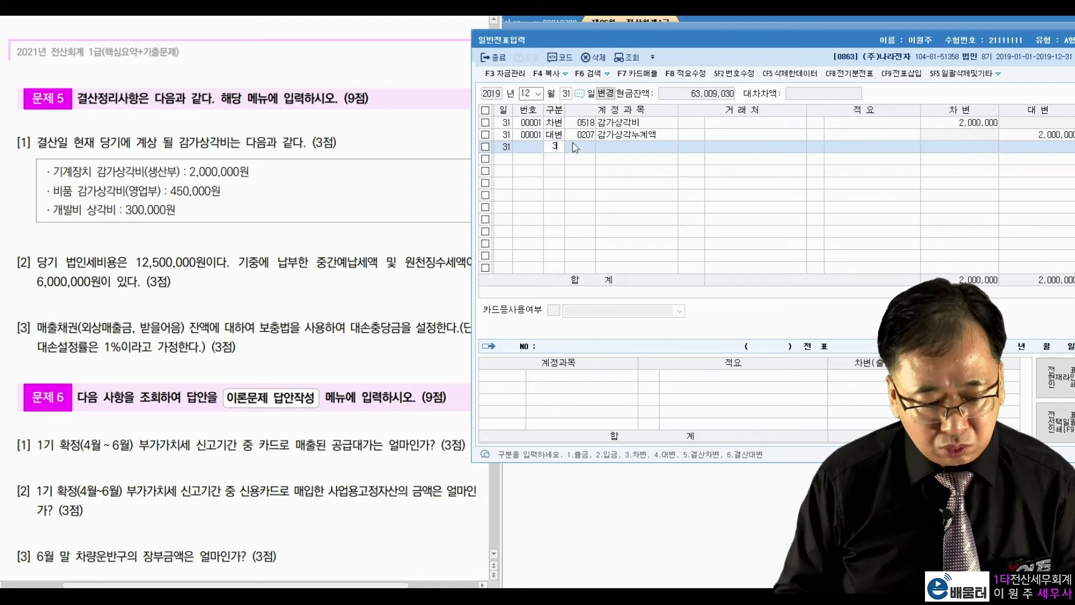
{"action": "key", "text": "Return"}
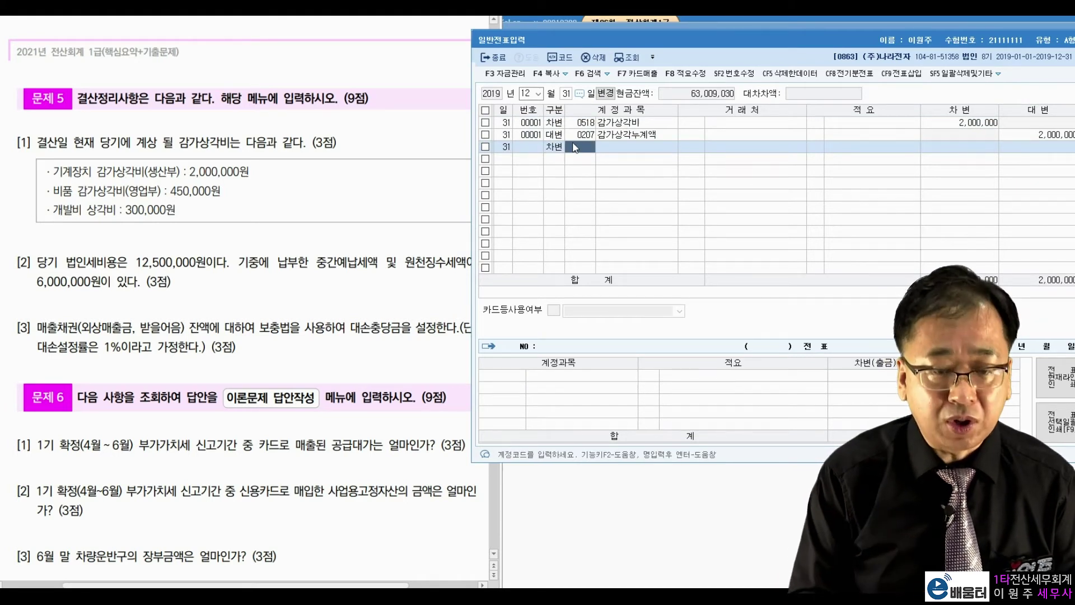
{"action": "type", "text": "감가상"}
{"action": "key", "text": "Return"}
{"action": "key", "text": "Down"}
{"action": "key", "text": "Down"}
{"action": "key", "text": "Down"}
{"action": "key", "text": "Down"}
{"action": "key", "text": "Down"}
{"action": "key", "text": "Down"}
{"action": "key", "text": "Down"}
{"action": "key", "text": "Down"}
{"action": "key", "text": "Down"}
{"action": "key", "text": "Down"}
{"action": "key", "text": "Down"}
{"action": "key", "text": "Down"}
{"action": "key", "text": "Down"}
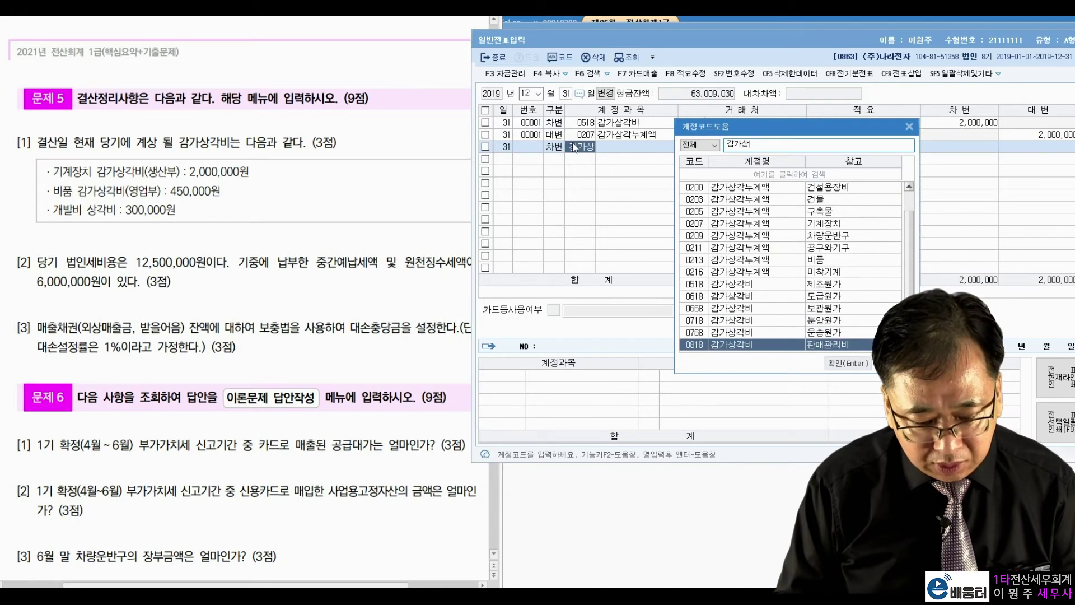
{"action": "key", "text": "Return"}
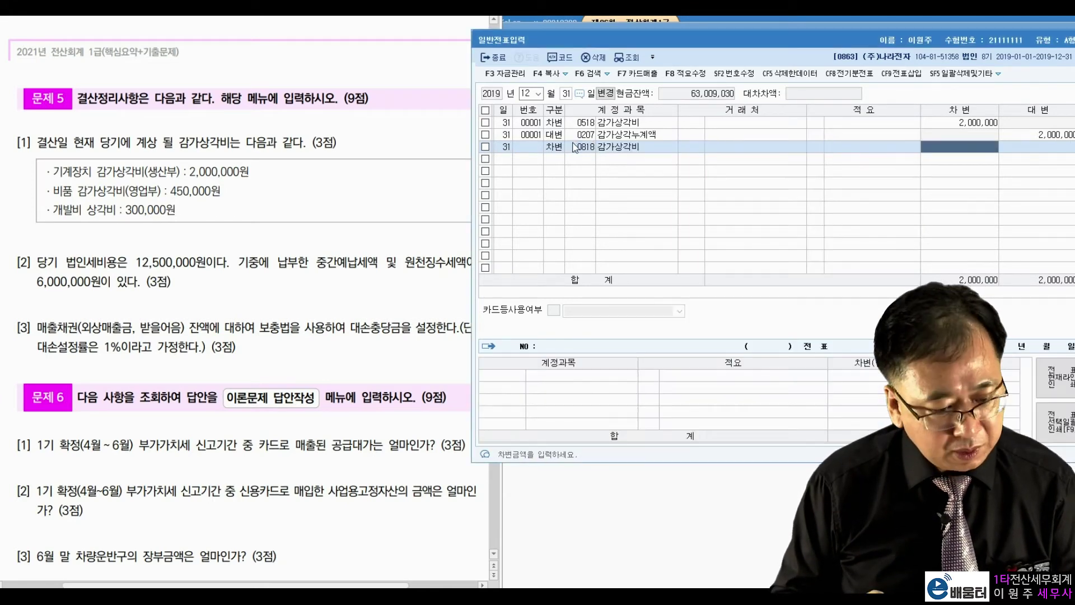
{"action": "type", "text": "4500000"}
{"action": "key", "text": "Return"}
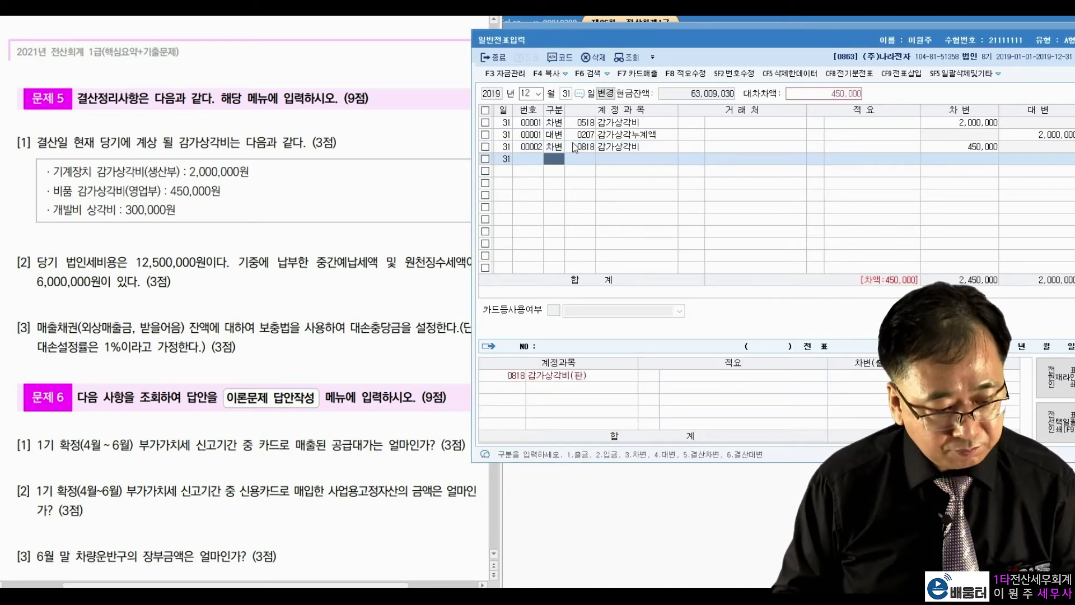
Credit the 450,000 to fixtures 0213 감가상각누계액
{"action": "type", "text": "4"}
{"action": "key", "text": "Return"}
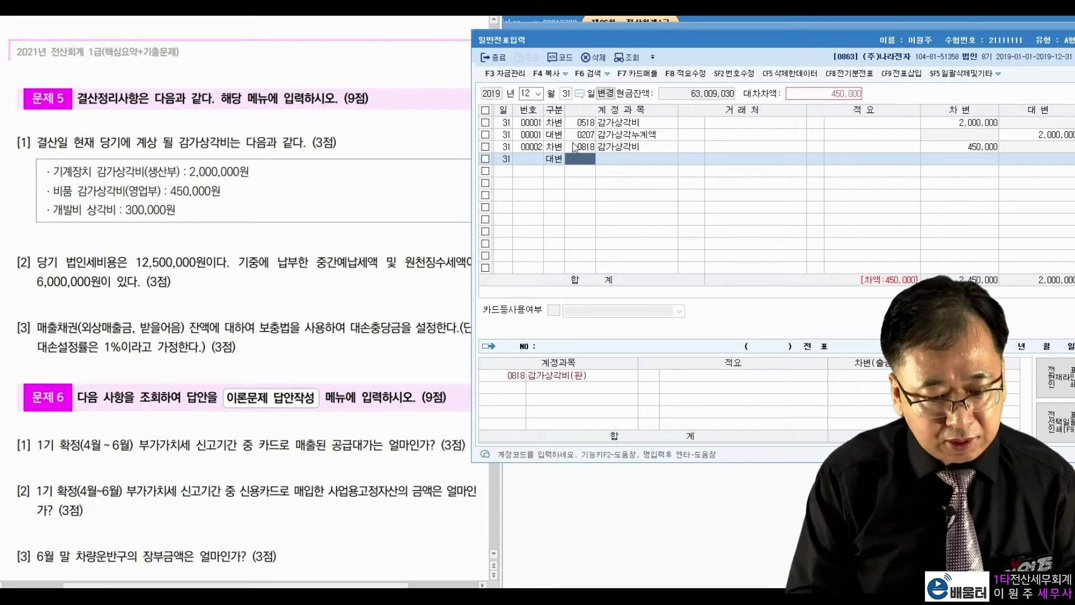
{"action": "type", "text": "감가상"}
{"action": "key", "text": "Return"}
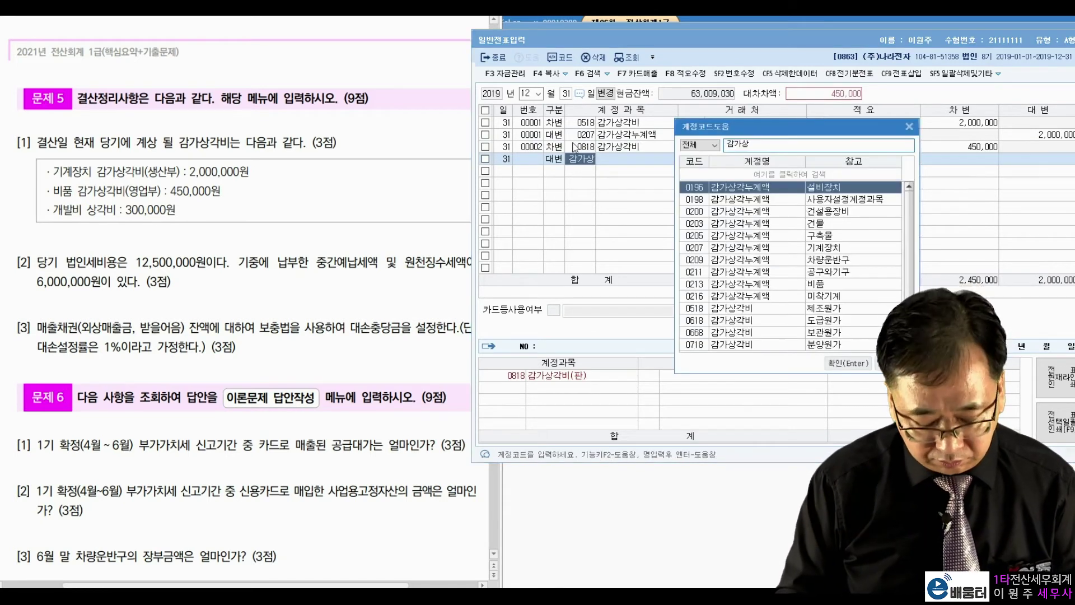
{"action": "key", "text": "Down"}
{"action": "key", "text": "Down"}
{"action": "key", "text": "Down"}
{"action": "key", "text": "Down"}
{"action": "key", "text": "Down"}
{"action": "key", "text": "Down"}
{"action": "key", "text": "Down"}
{"action": "key", "text": "Down"}
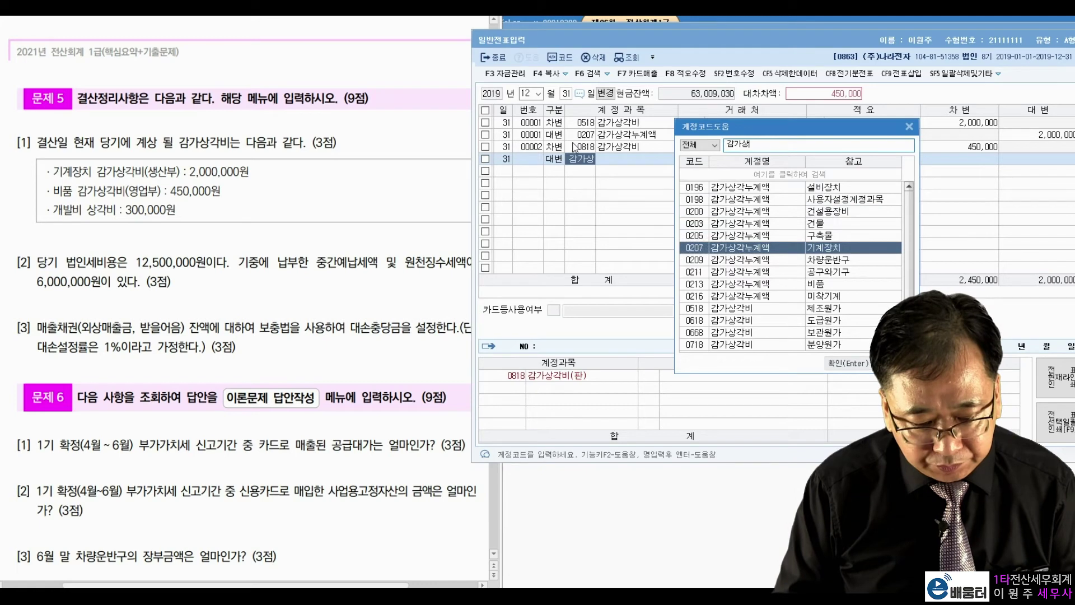
{"action": "key", "text": "Return"}
{"action": "key", "text": "Return"}
{"action": "key", "text": "Return"}
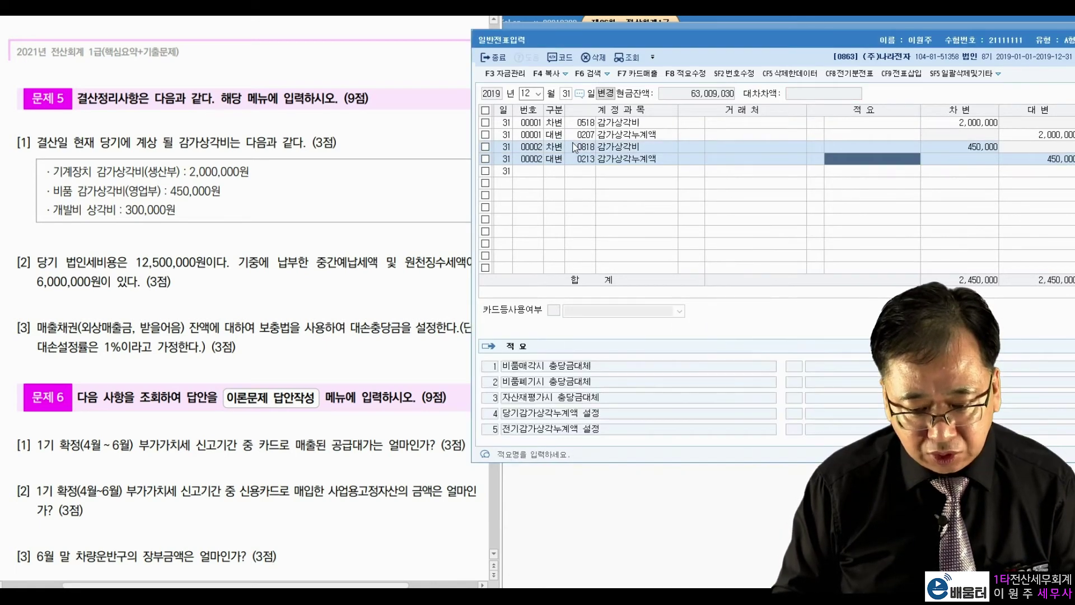
{"action": "key", "text": "Return"}
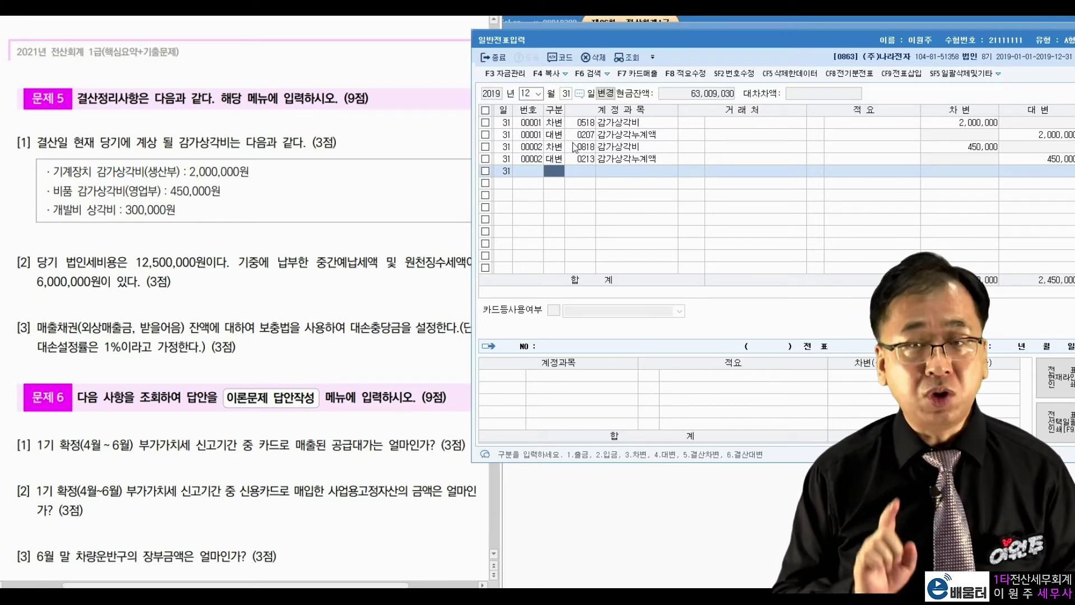
Debit 0840 무형자산상각비 300,000 and credit 0226 개발비 300,000
{"action": "type", "text": "3"}
{"action": "key", "text": "Return"}
{"action": "type", "text": "무형"}
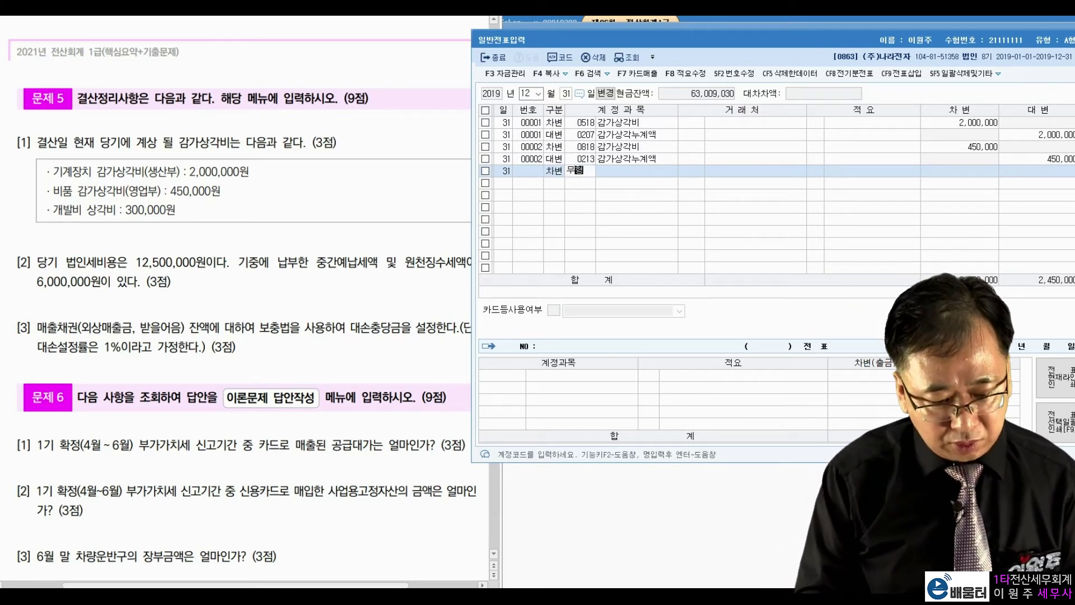
{"action": "key", "text": "Return"}
{"action": "key", "text": "Return"}
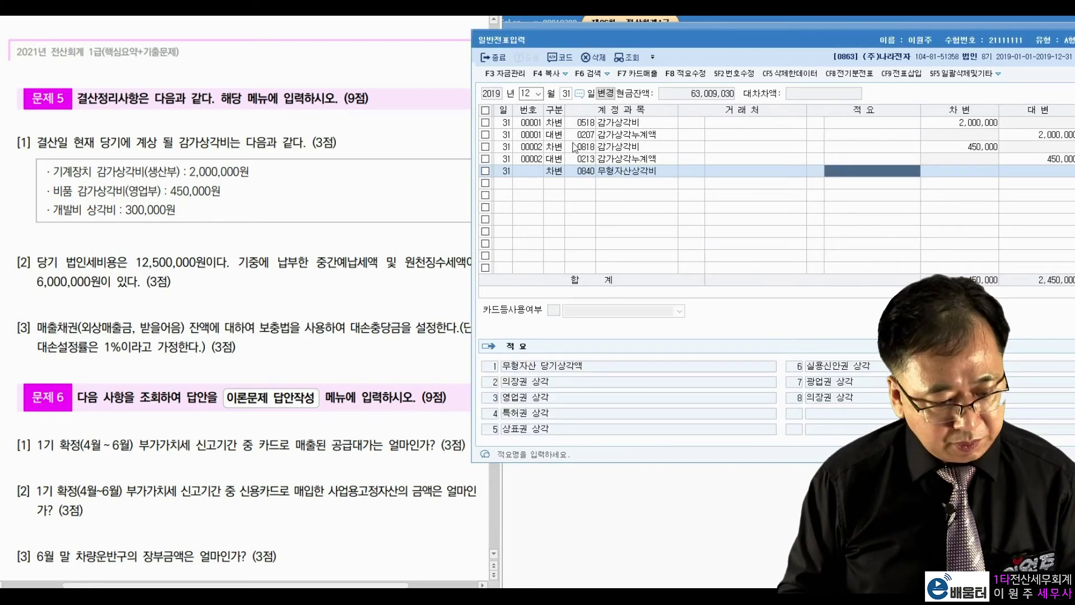
{"action": "type", "text": "300000"}
{"action": "key", "text": "Return"}
{"action": "type", "text": "4"}
{"action": "key", "text": "Return"}
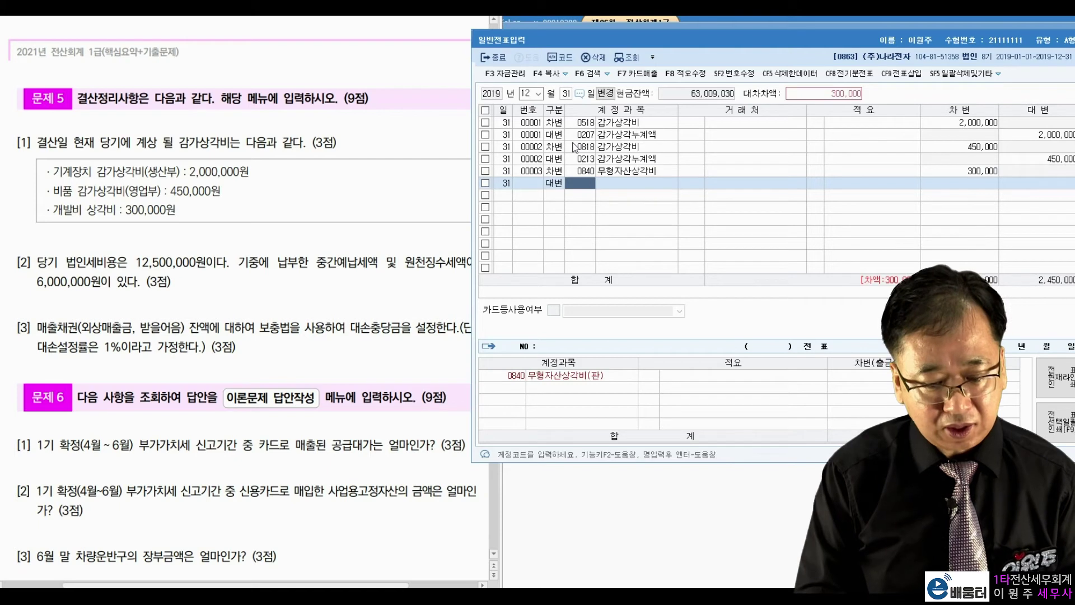
{"action": "type", "text": "0226"}
{"action": "key", "text": "Return"}
{"action": "key", "text": "Return"}
{"action": "key", "text": "Return"}
{"action": "key", "text": "Return"}
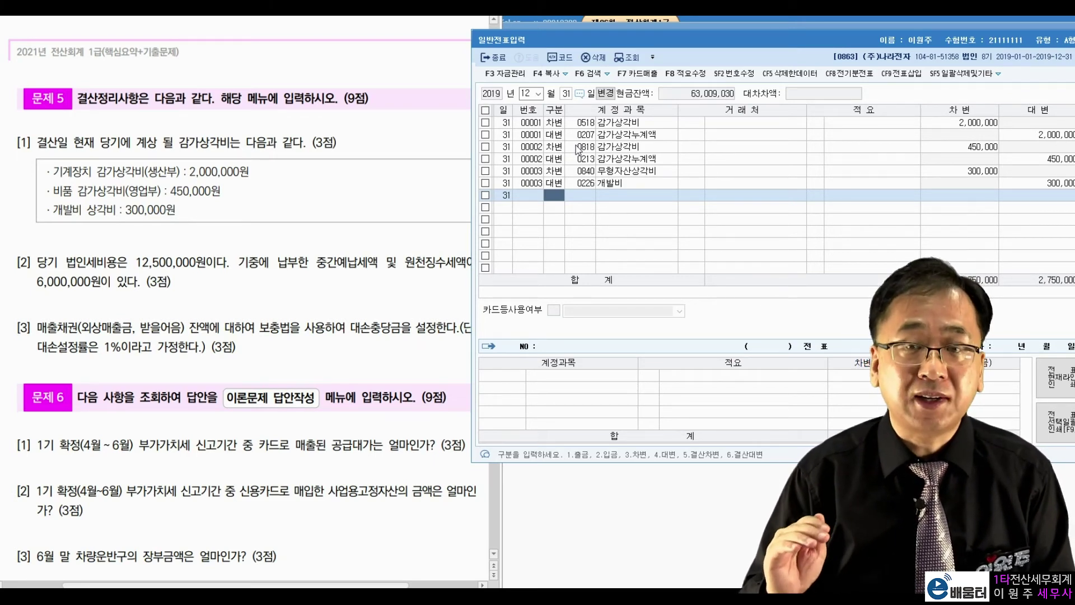
Check item [2]'s 12,500,000 corporate tax and prepaid/withheld tax wording in the exam PDF
{"action": "left_click", "coordinate": [272, 287]}
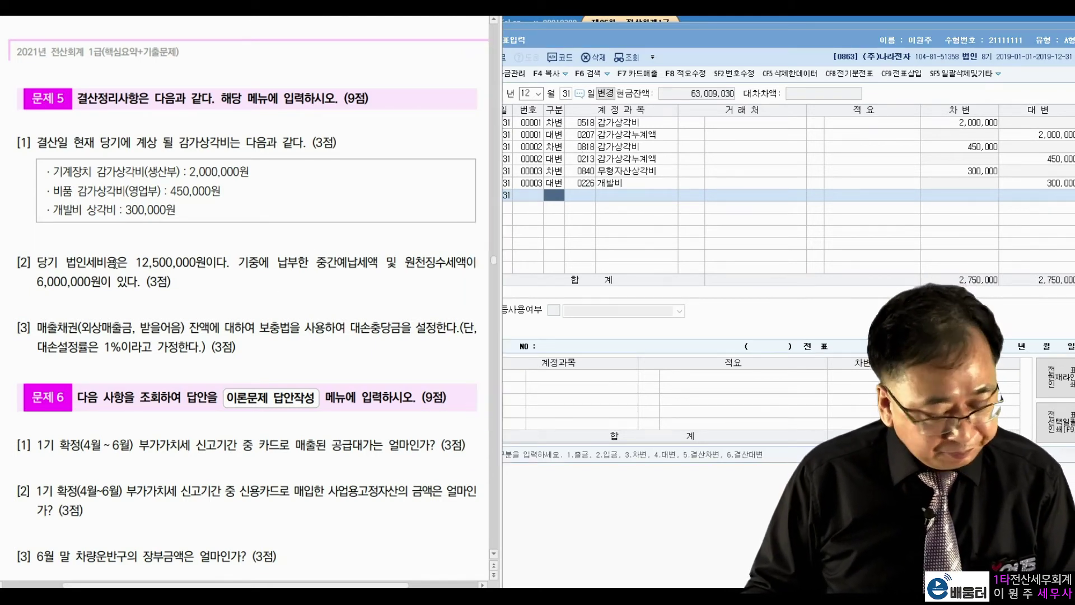
{"action": "left_click_drag", "start_coordinate": [136, 256], "coordinate": [207, 264]}
{"action": "left_click", "coordinate": [299, 276]}
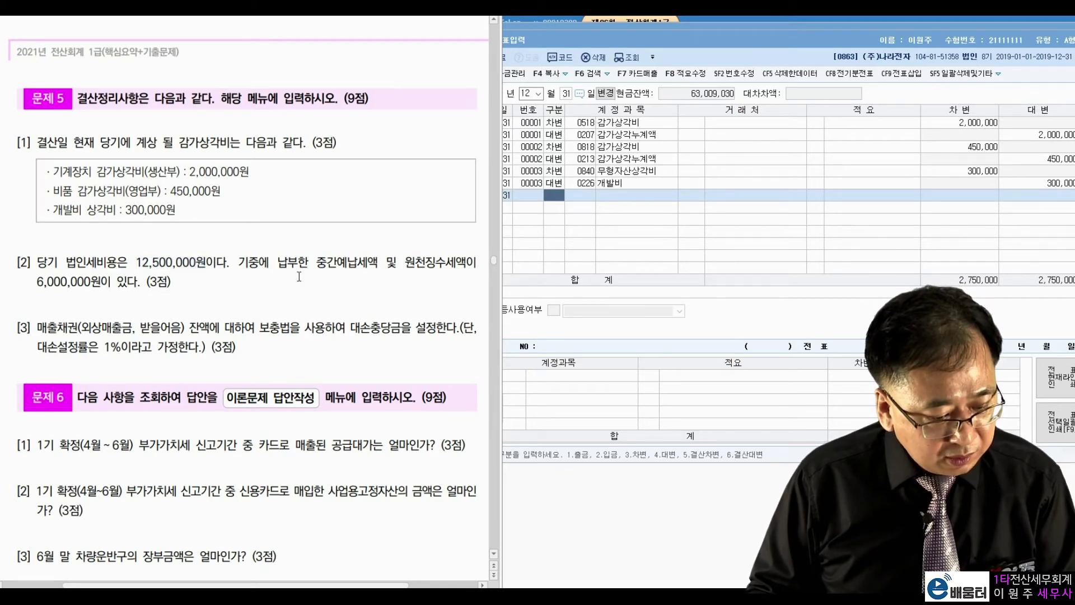
{"action": "left_click_drag", "start_coordinate": [326, 263], "coordinate": [369, 263]}
{"action": "left_click", "coordinate": [366, 263]}
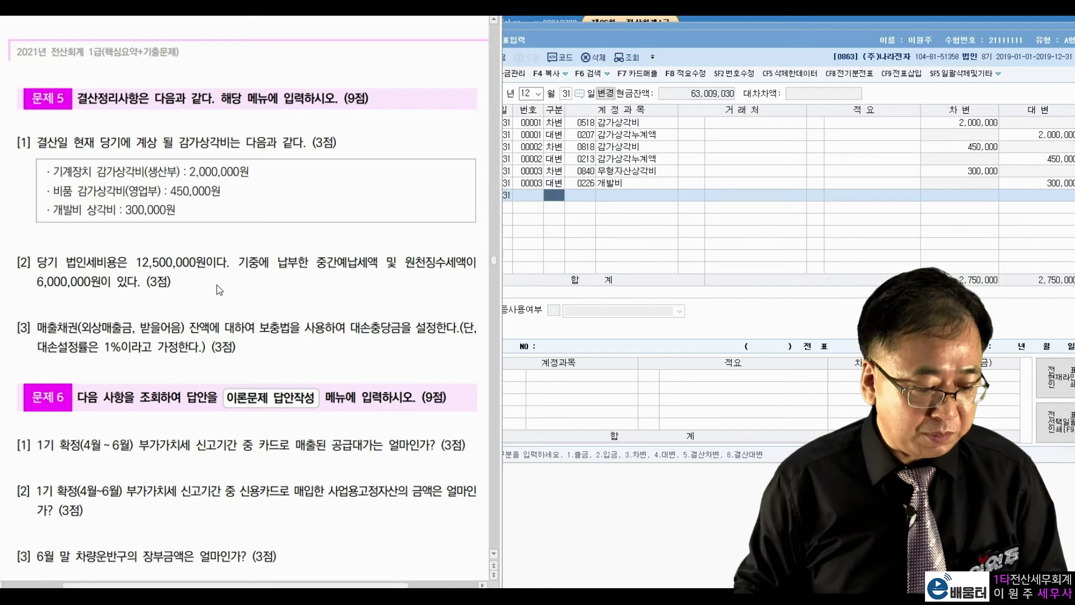
{"action": "left_click_drag", "start_coordinate": [317, 263], "coordinate": [455, 265]}
{"action": "left_click", "coordinate": [317, 300]}
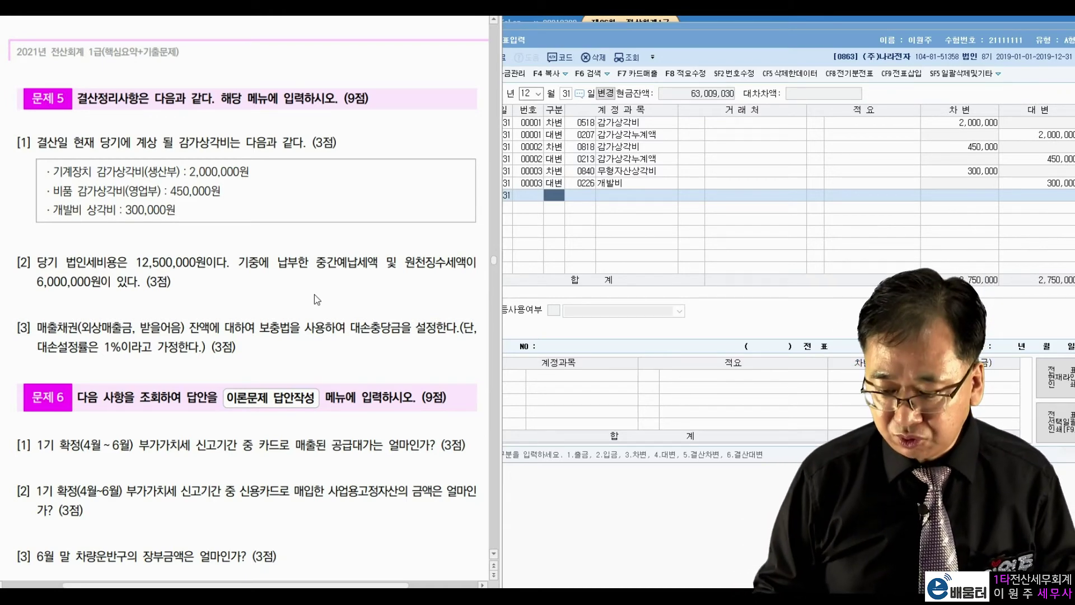
{"action": "left_click", "coordinate": [555, 200]}
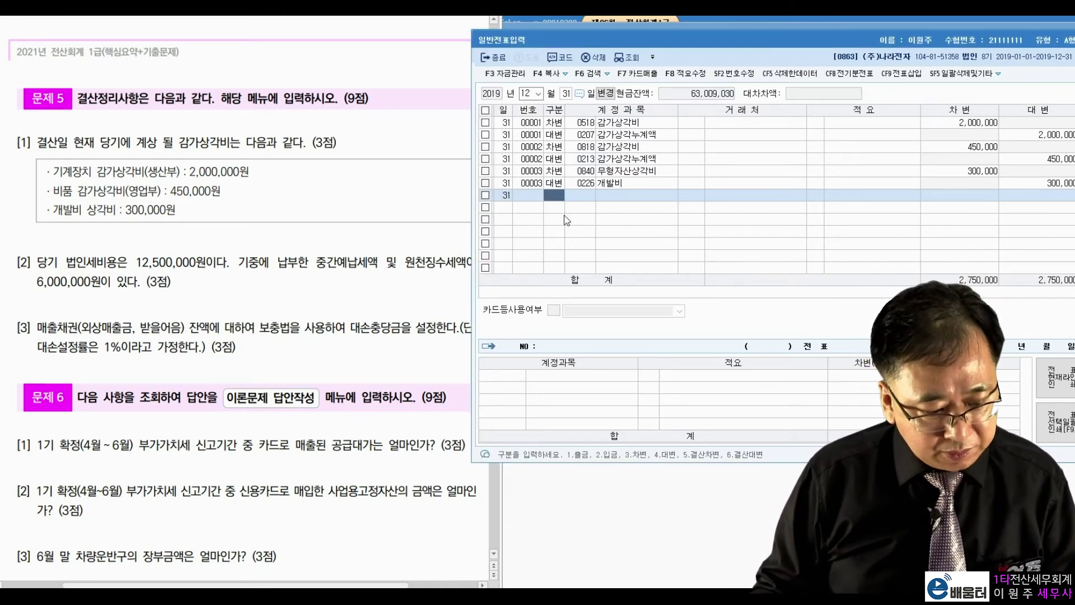
Debit 0998 법인세등 12,500,000 on December 31
{"action": "type", "text": "3법인세"}
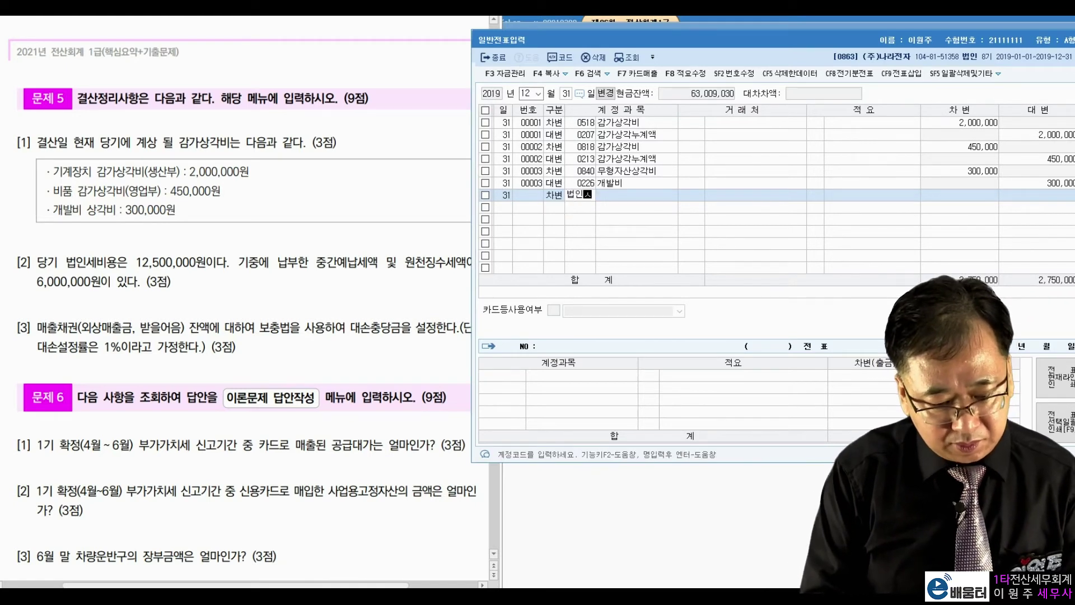
{"action": "key", "text": "Return"}
{"action": "key", "text": "Down"}
{"action": "key", "text": "Down"}
{"action": "key", "text": "Down"}
{"action": "key", "text": "Down"}
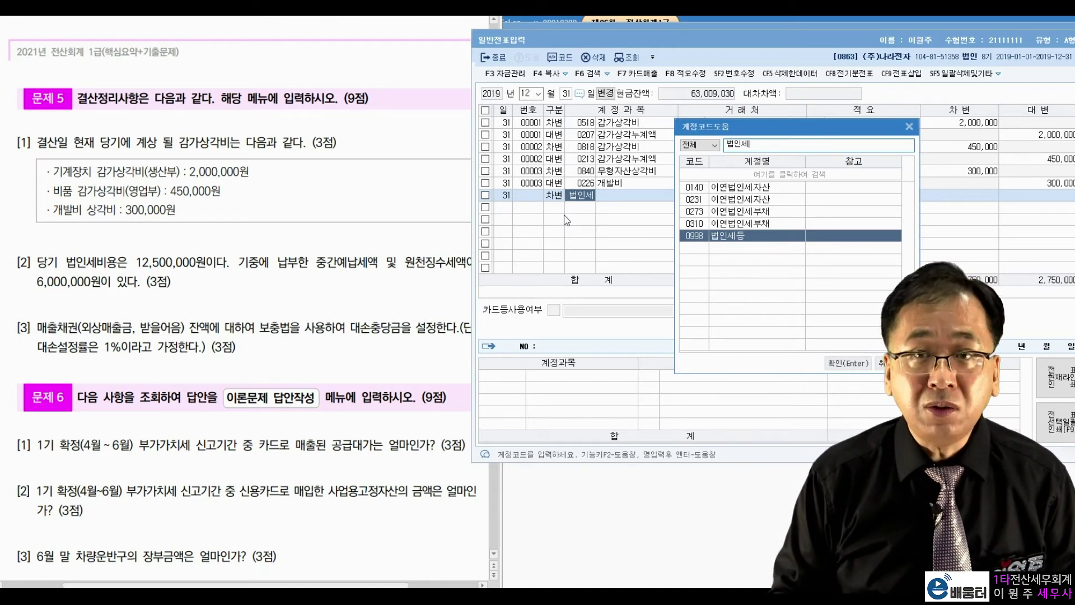
{"action": "key", "text": "Return"}
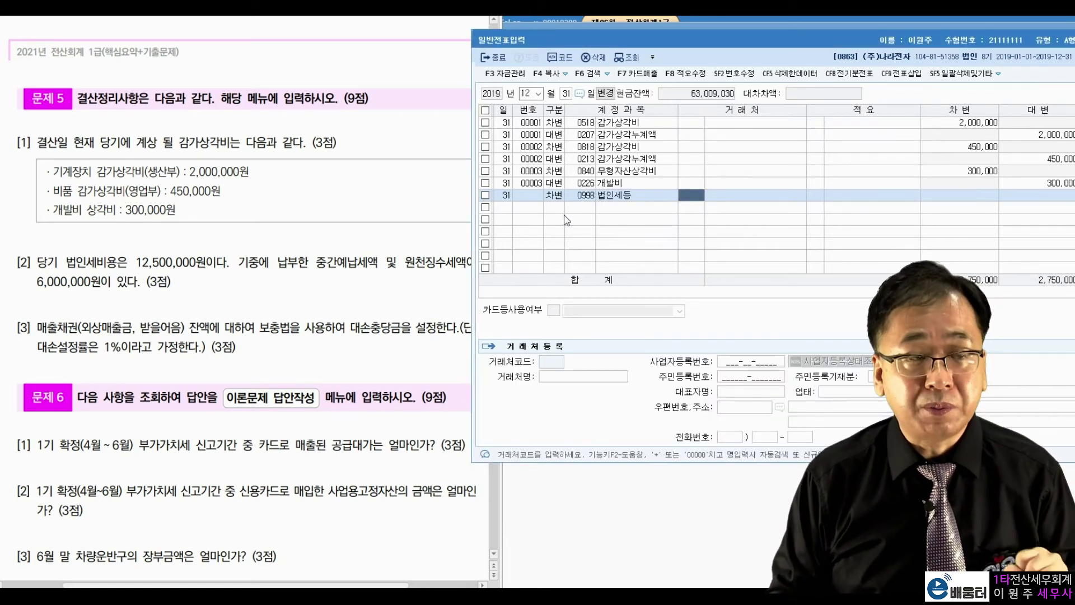
{"action": "key", "text": "Return"}
{"action": "key", "text": "Return"}
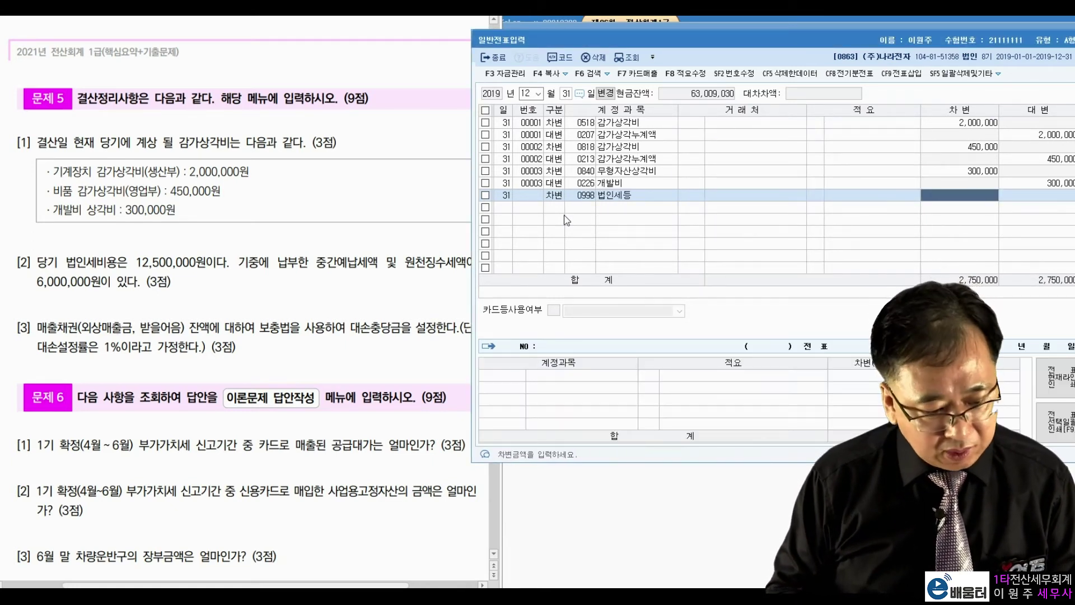
{"action": "type", "text": "12500000"}
{"action": "key", "text": "Return"}
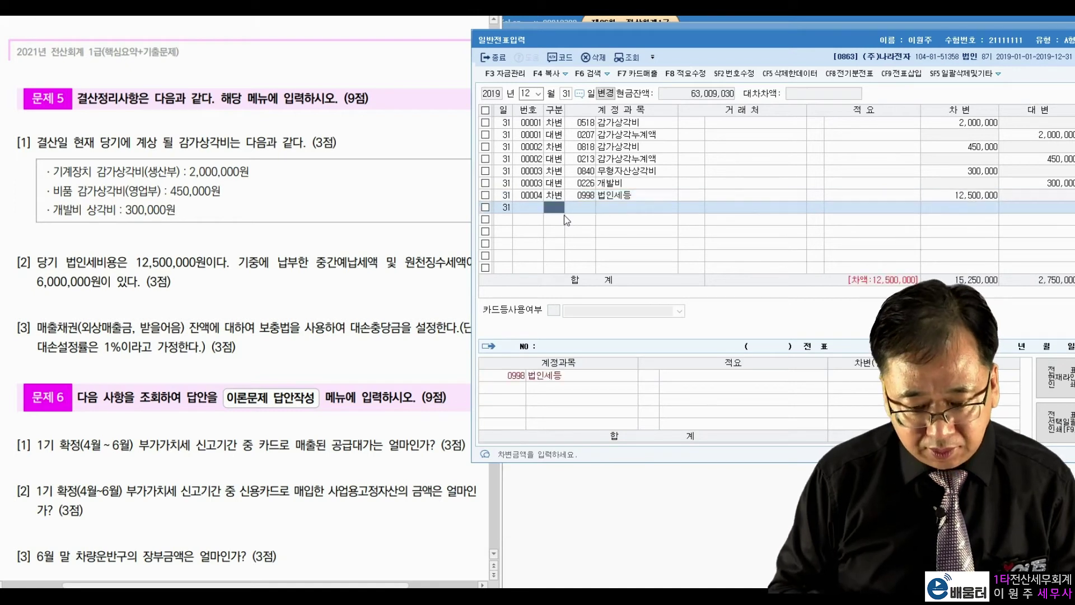
Credit 0136 선납세금 6,000,000 and 0261 미지급세금 6,500,000
{"action": "type", "text": "4"}
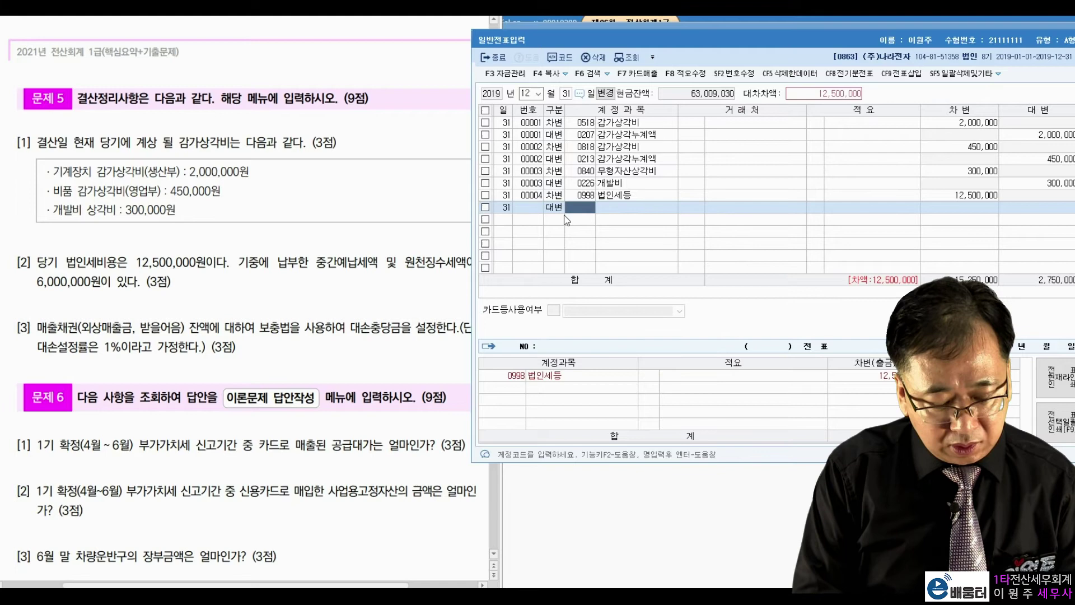
{"action": "type", "text": "선납"}
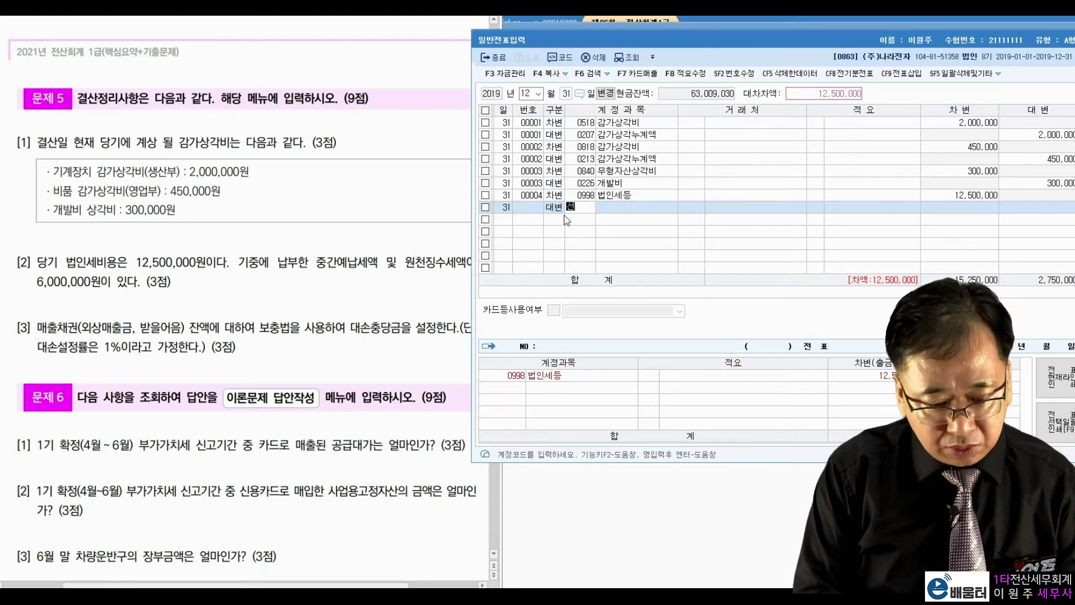
{"action": "key", "text": "Return"}
{"action": "key", "text": "Return"}
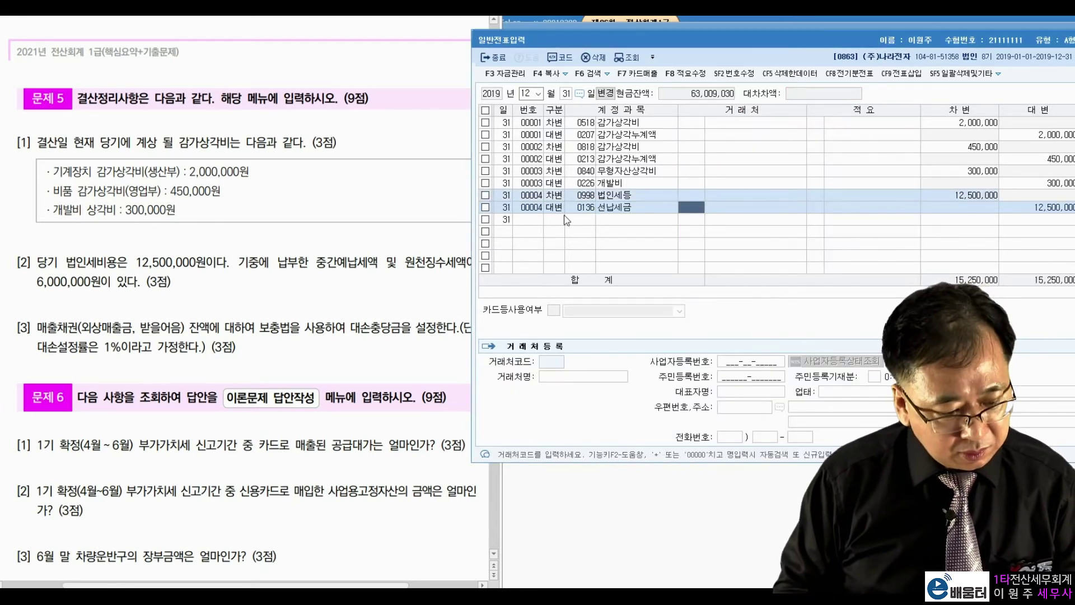
{"action": "key", "text": "Return"}
{"action": "key", "text": "Return"}
{"action": "key", "text": "Return"}
{"action": "key", "text": "Return"}
{"action": "type", "text": "600"}
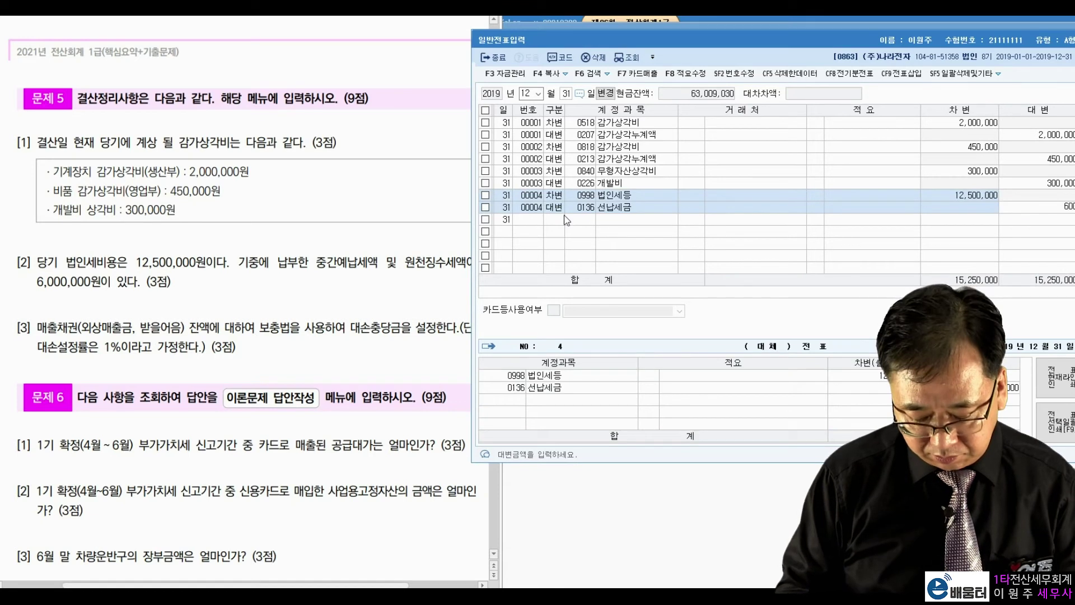
{"action": "key", "text": "Return"}
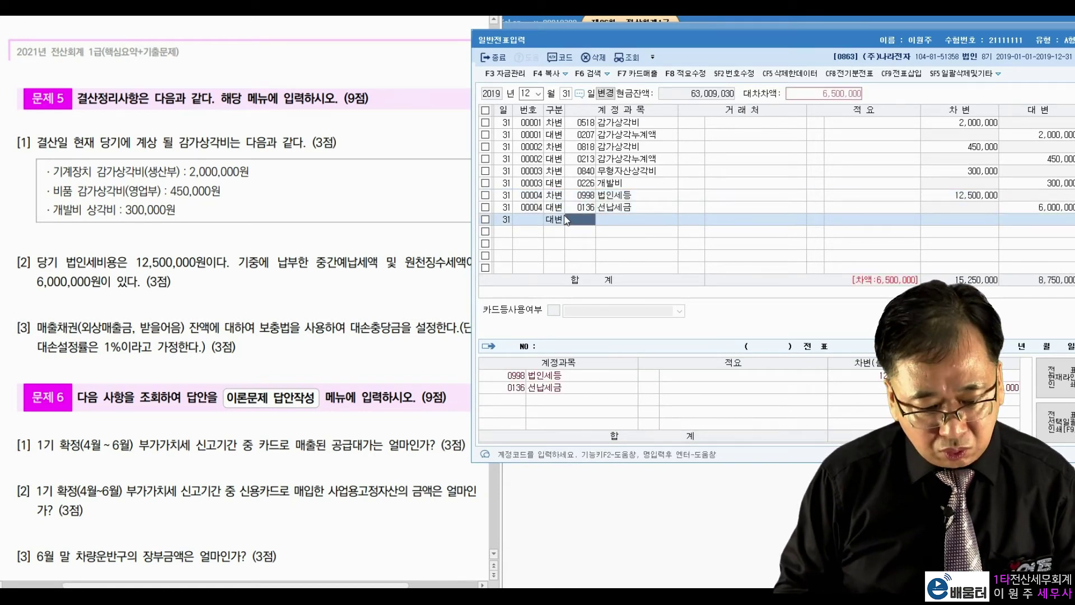
{"action": "type", "text": "미지급"}
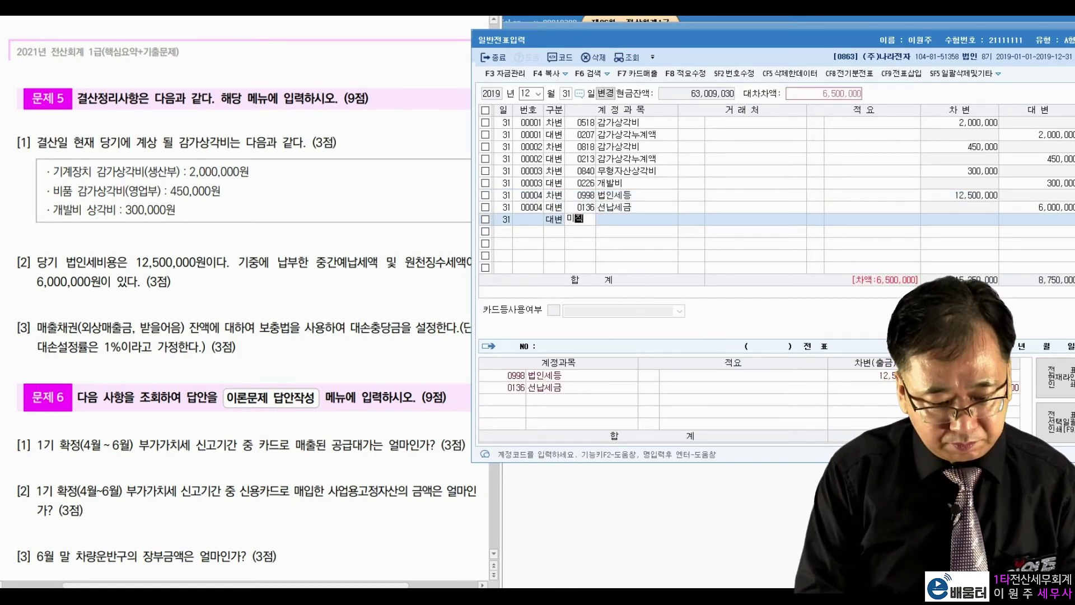
{"action": "key", "text": "Return"}
{"action": "key", "text": "Down"}
{"action": "key", "text": "Return"}
{"action": "key", "text": "Return"}
{"action": "key", "text": "Return"}
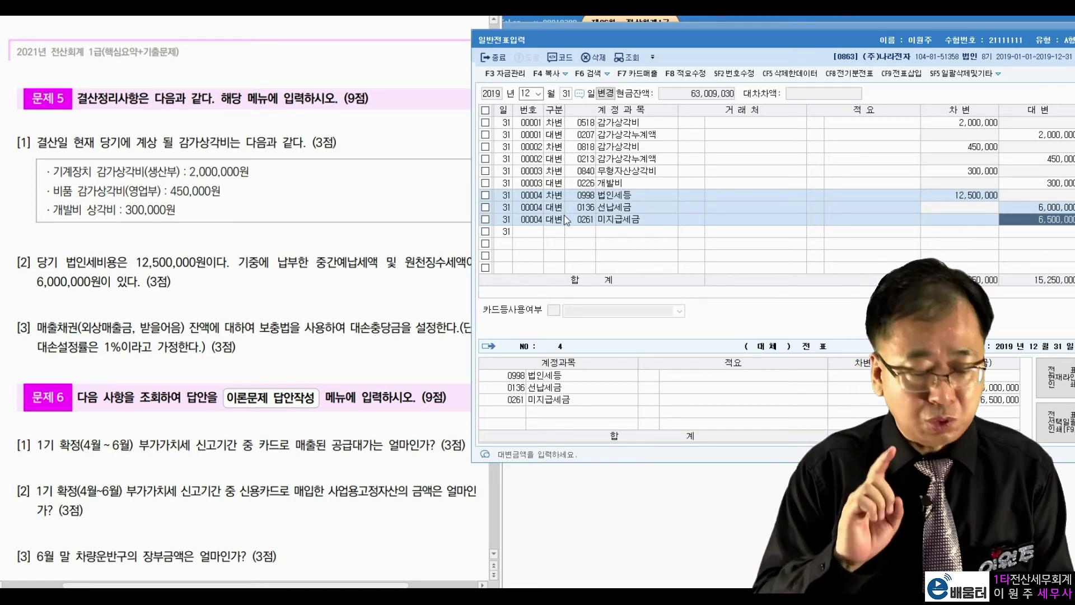
{"action": "key", "text": "Return"}
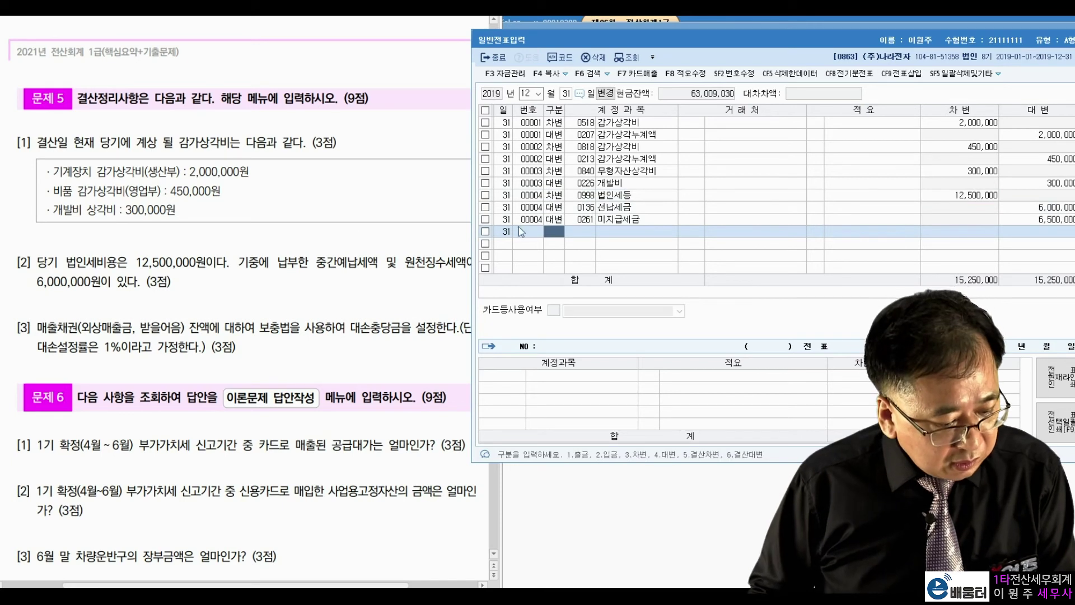
{"action": "left_click", "coordinate": [170, 312]}
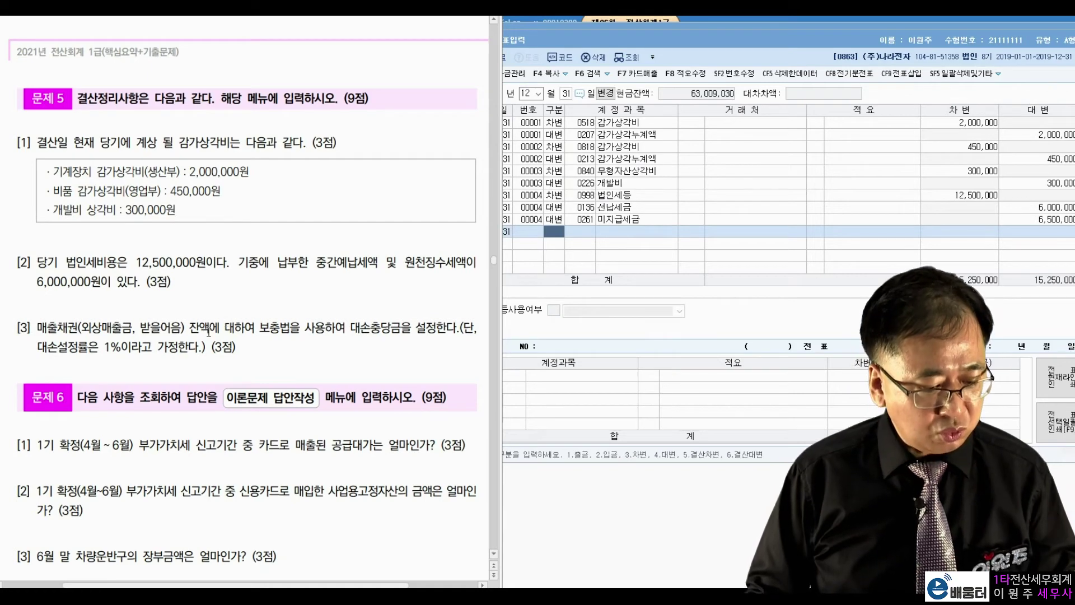
Load 결산자료입력 for January–December 2019 and open the 대손상각 bad-debt calculation
{"action": "left_click_drag", "start_coordinate": [808, 31], "coordinate": [807, 39]}
{"action": "left_click", "coordinate": [804, 25]}
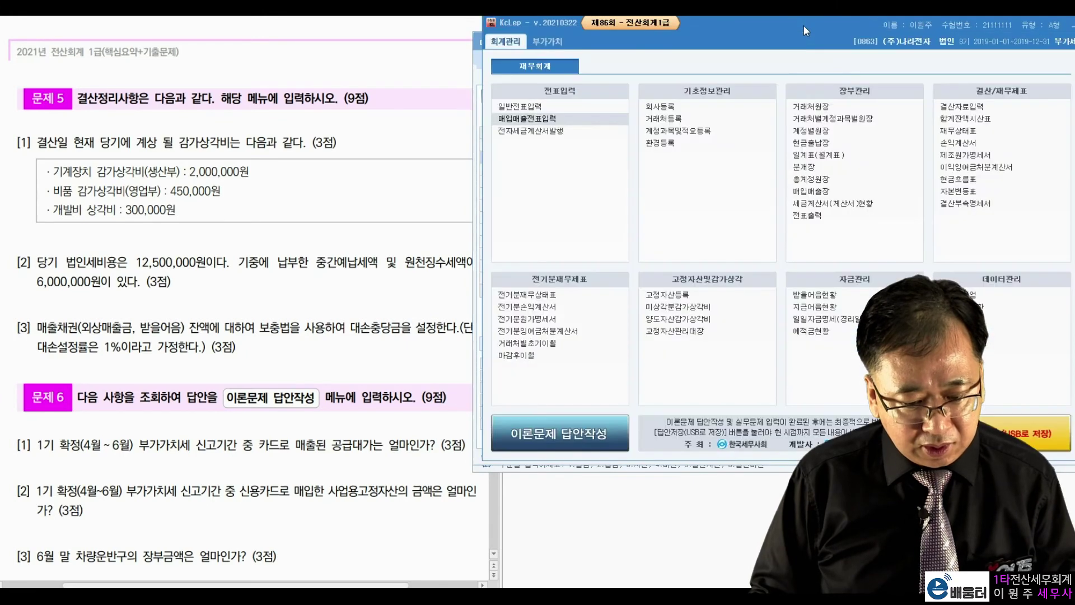
{"action": "left_click", "coordinate": [952, 106]}
{"action": "left_click_drag", "start_coordinate": [787, 45], "coordinate": [834, 38]}
{"action": "type", "text": "1"}
{"action": "key", "text": "Return"}
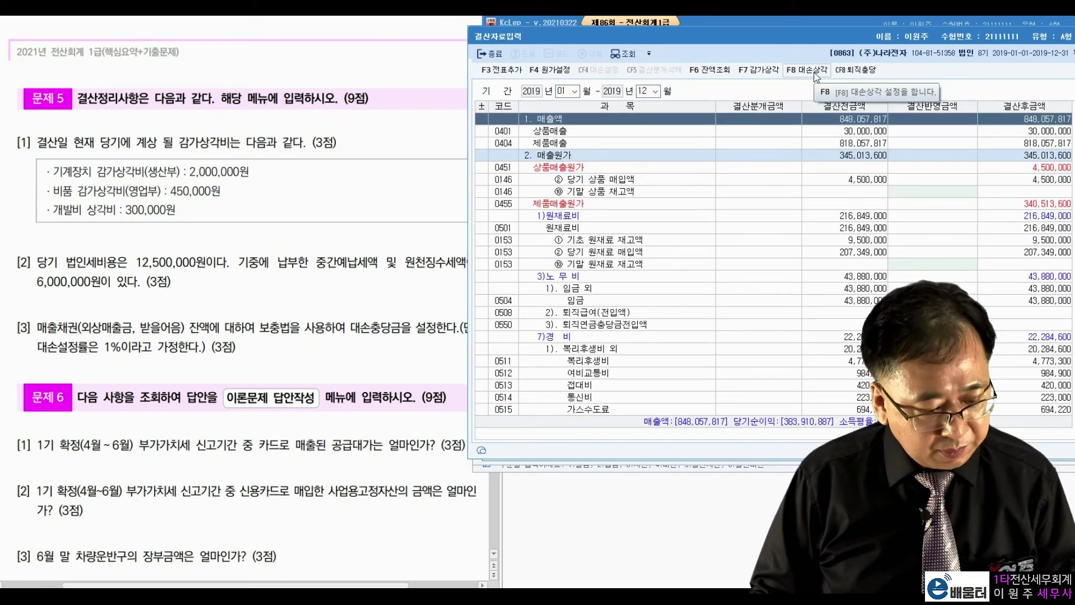
{"action": "left_click", "coordinate": [816, 70]}
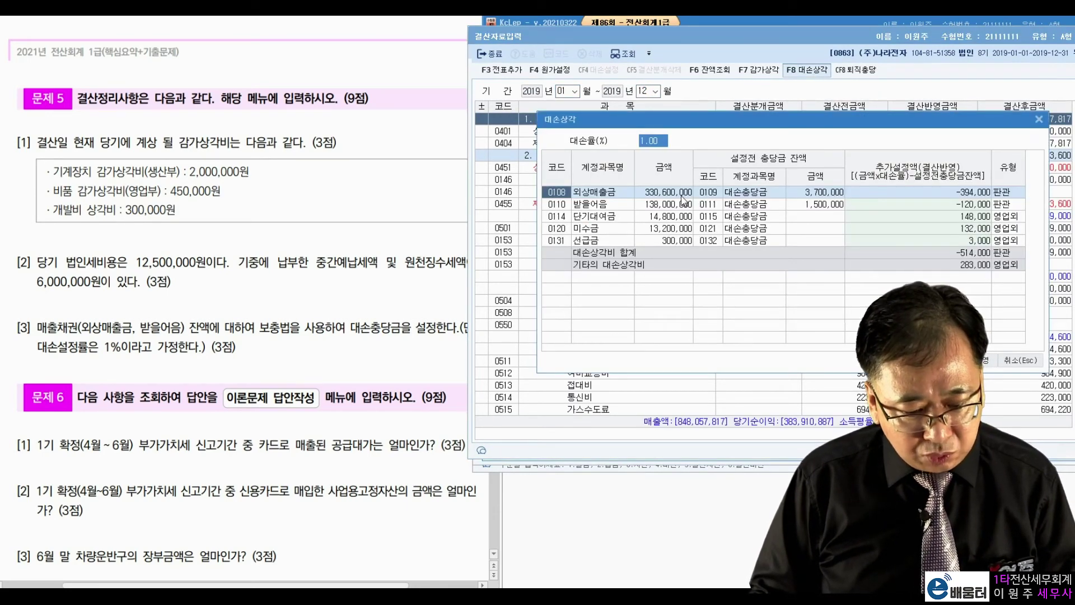
Keep the 1% bad-debt rate and clear the 단기대여금, 미수금 and 선급금 additional provisions
{"action": "key", "text": "Return"}
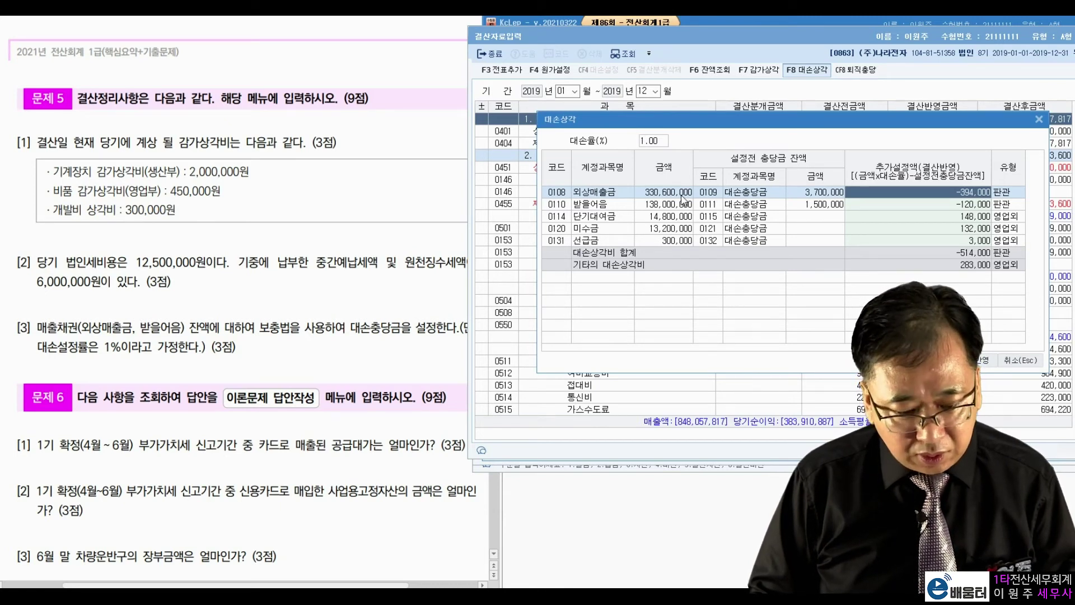
{"action": "left_click", "coordinate": [660, 141]}
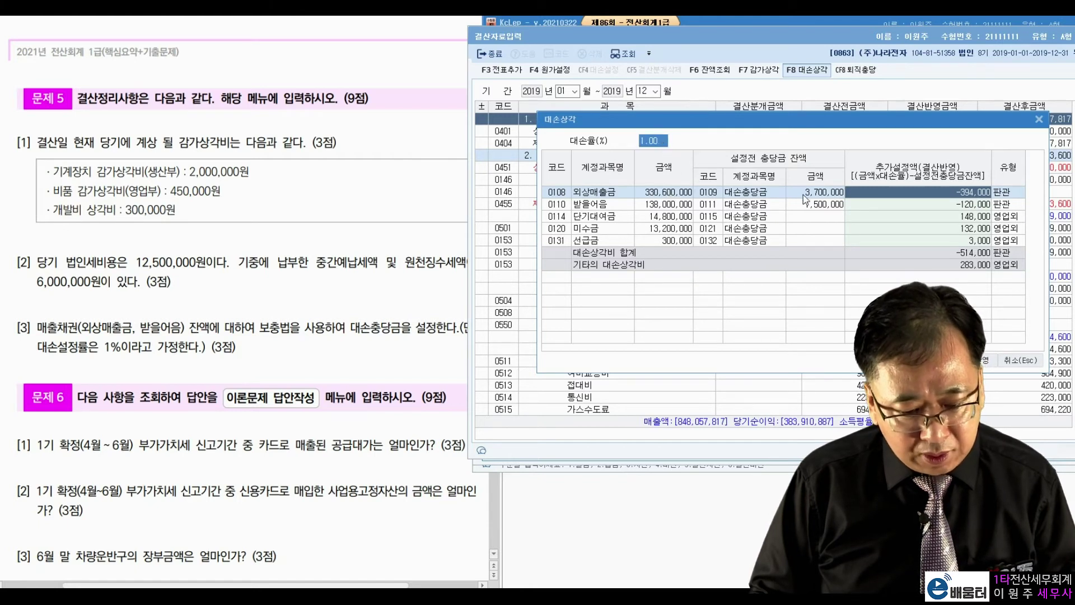
{"action": "key", "text": "Return"}
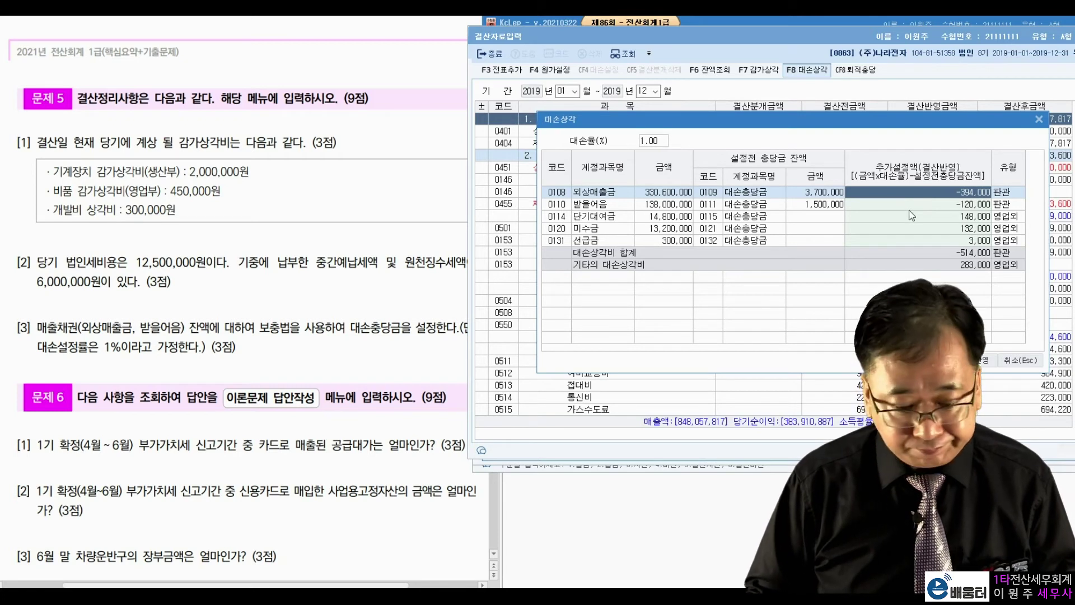
{"action": "left_click", "coordinate": [726, 204]}
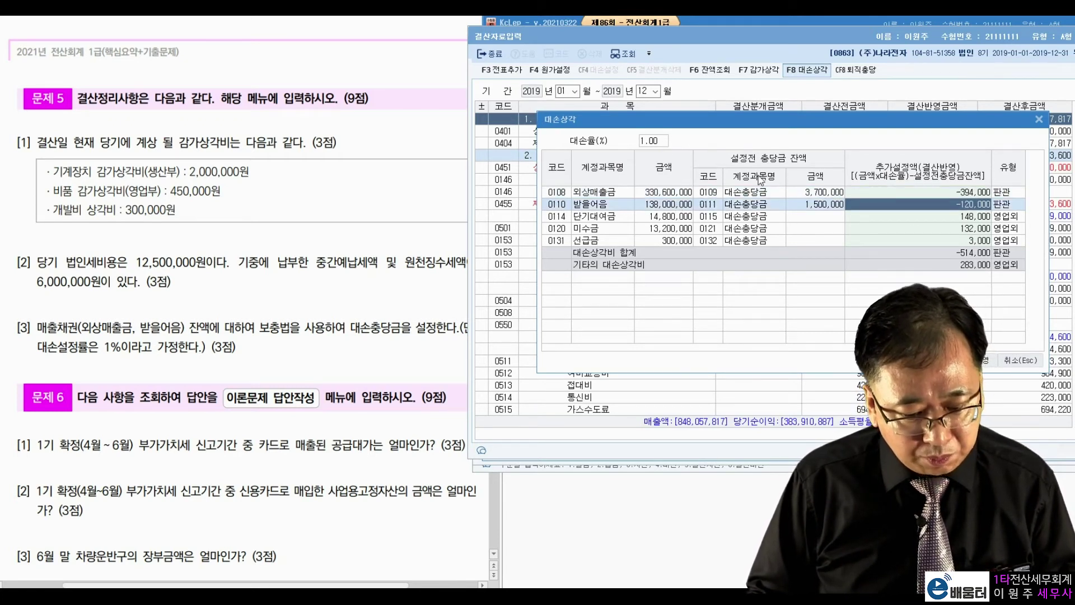
{"action": "left_click", "coordinate": [960, 215]}
{"action": "key", "text": "Delete"}
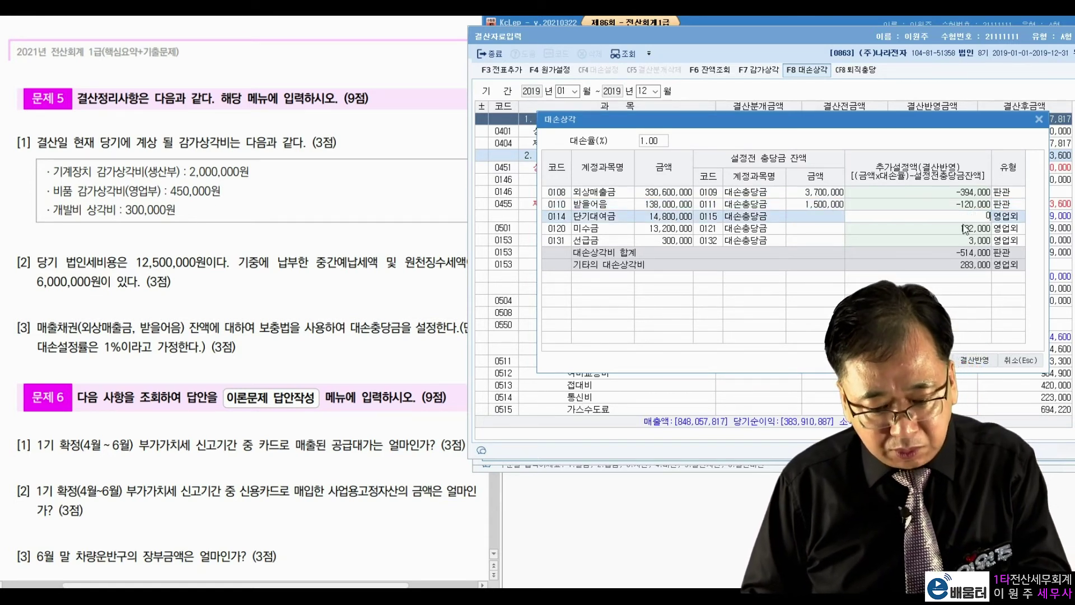
{"action": "left_click", "coordinate": [965, 228]}
{"action": "key", "text": "Delete"}
{"action": "left_click", "coordinate": [964, 241]}
{"action": "key", "text": "BackSpace"}
{"action": "key", "text": "BackSpace"}
{"action": "key", "text": "BackSpace"}
{"action": "key", "text": "BackSpace"}
{"action": "left_click", "coordinate": [958, 230]}
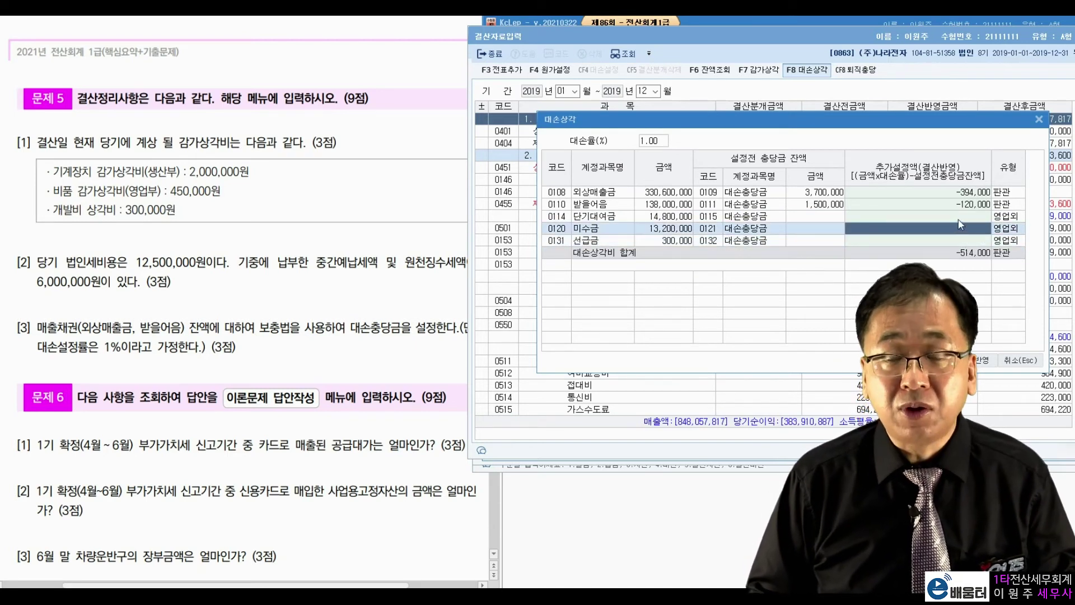
{"action": "left_click", "coordinate": [928, 217]}
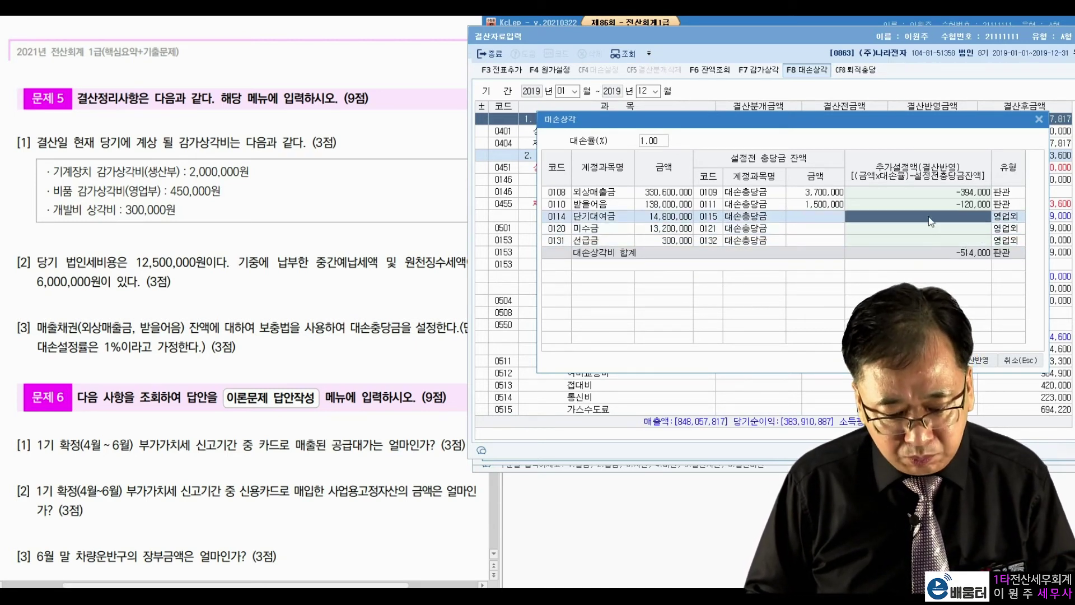
Apply the receivable bad-debt amounts to the settlement and add the closing entries with F3 전표추가
{"action": "key", "text": "Down"}
{"action": "key", "text": "Down"}
{"action": "left_click", "coordinate": [979, 360]}
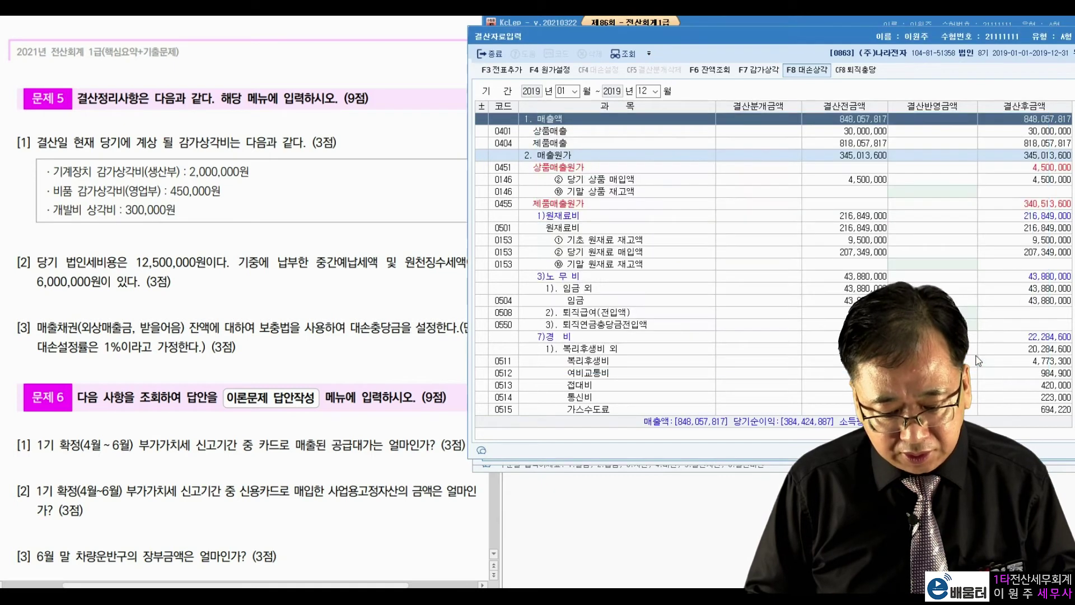
{"action": "scroll", "coordinate": [818, 304], "scroll_direction": "down", "scroll_amount": 4}
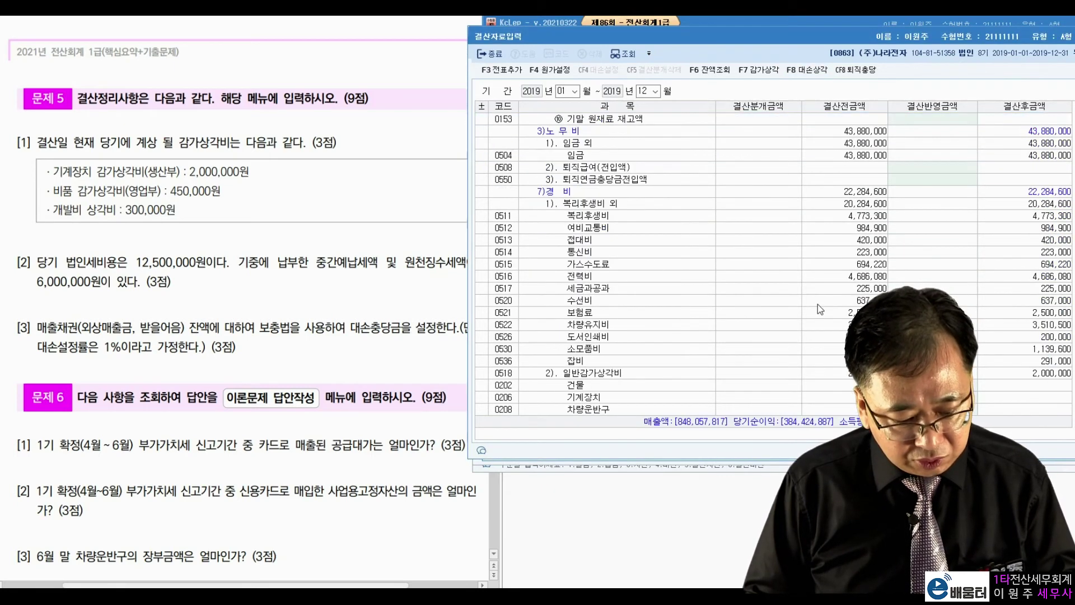
{"action": "scroll", "coordinate": [818, 304], "scroll_direction": "down", "scroll_amount": 8}
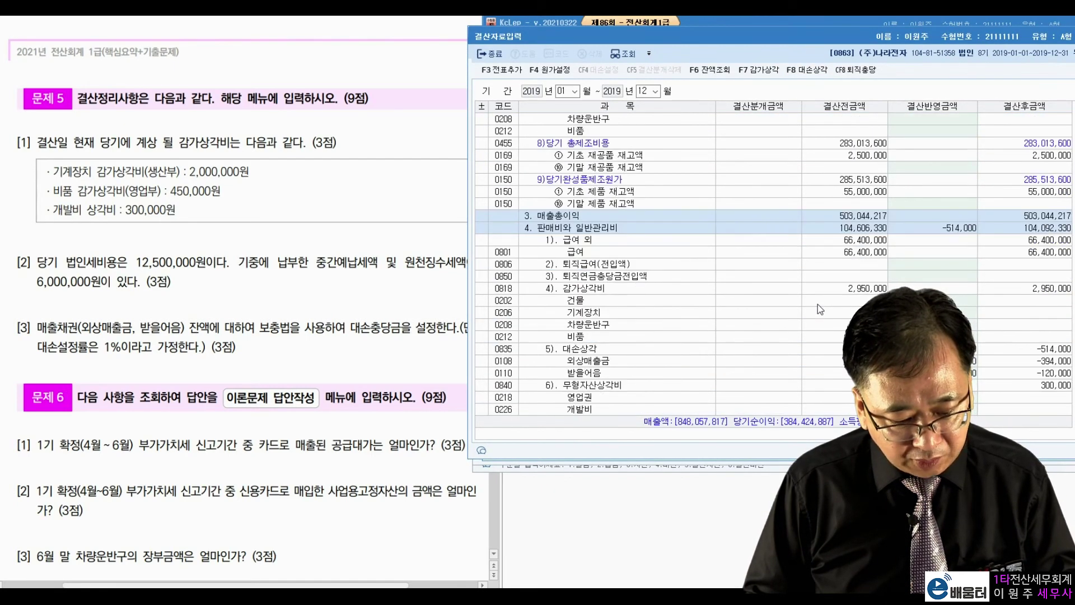
{"action": "scroll", "coordinate": [817, 304], "scroll_direction": "down", "scroll_amount": 1}
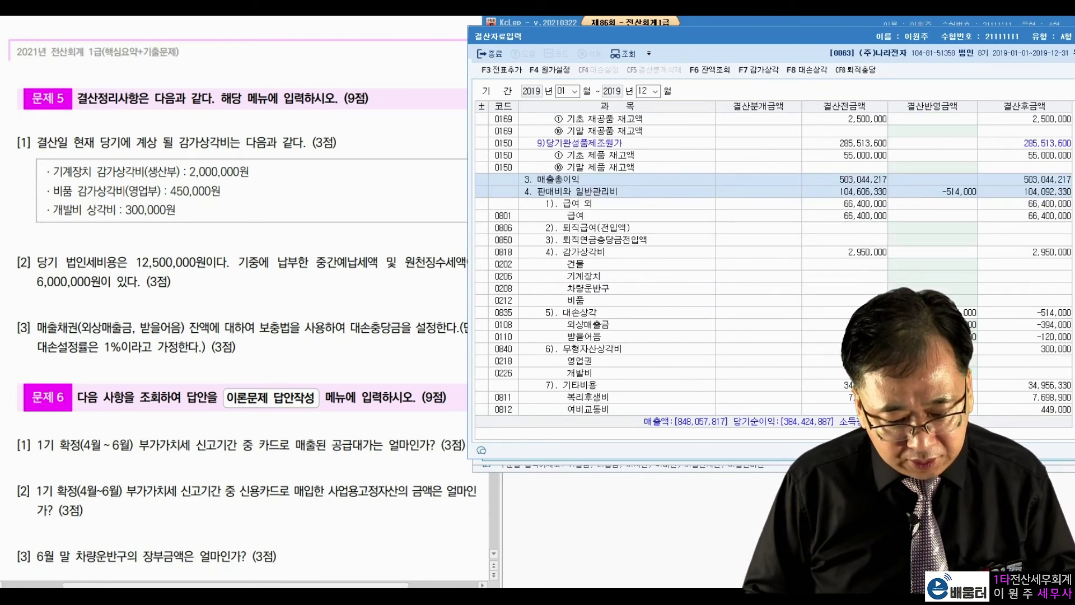
{"action": "left_click", "coordinate": [933, 324]}
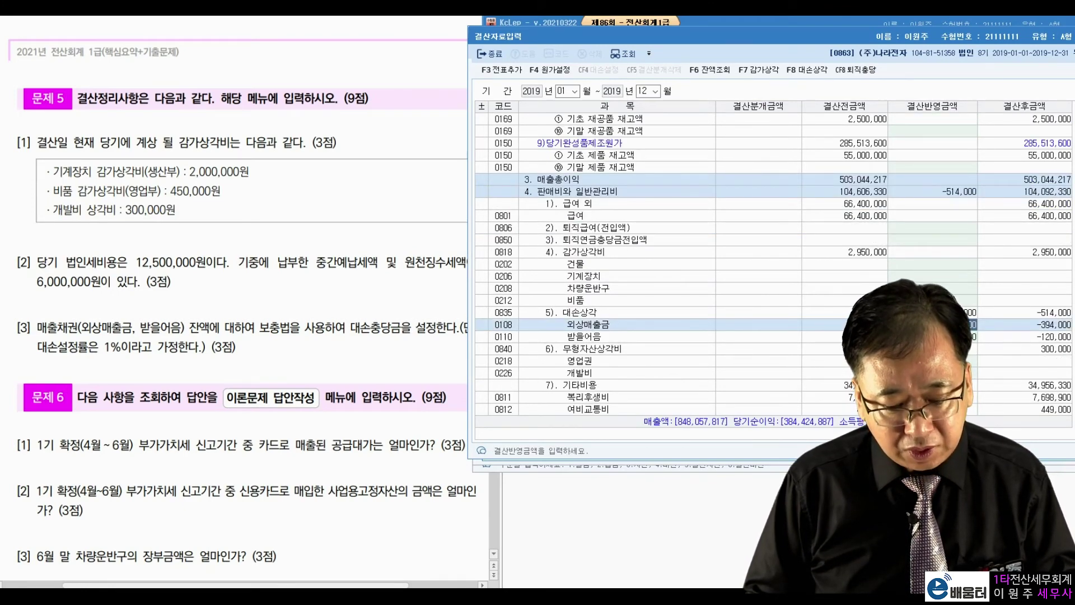
{"action": "key", "text": "Return"}
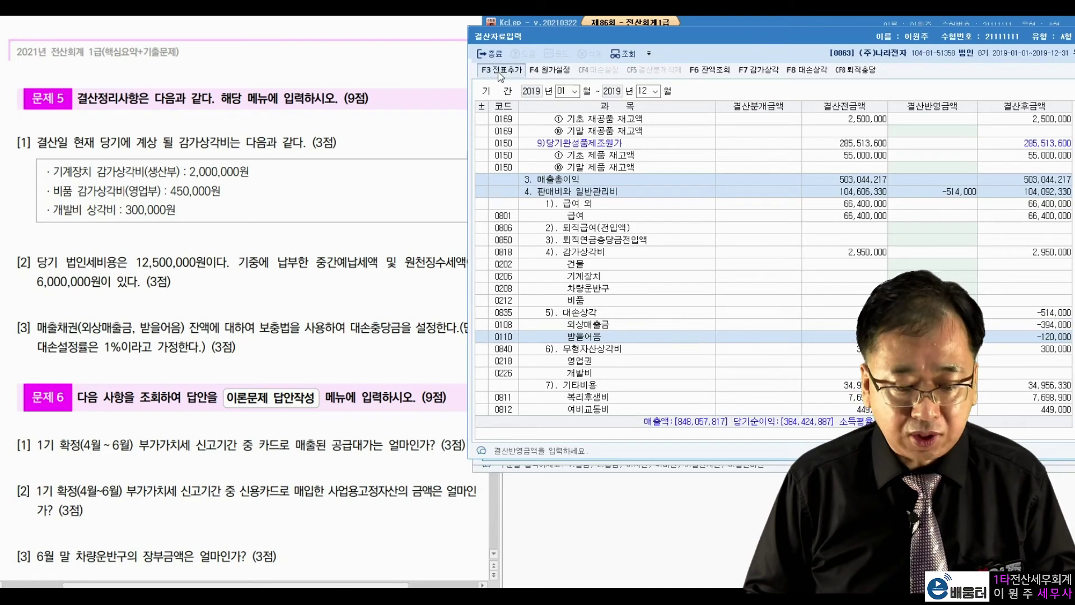
{"action": "left_click", "coordinate": [500, 71]}
{"action": "left_click", "coordinate": [823, 259]}
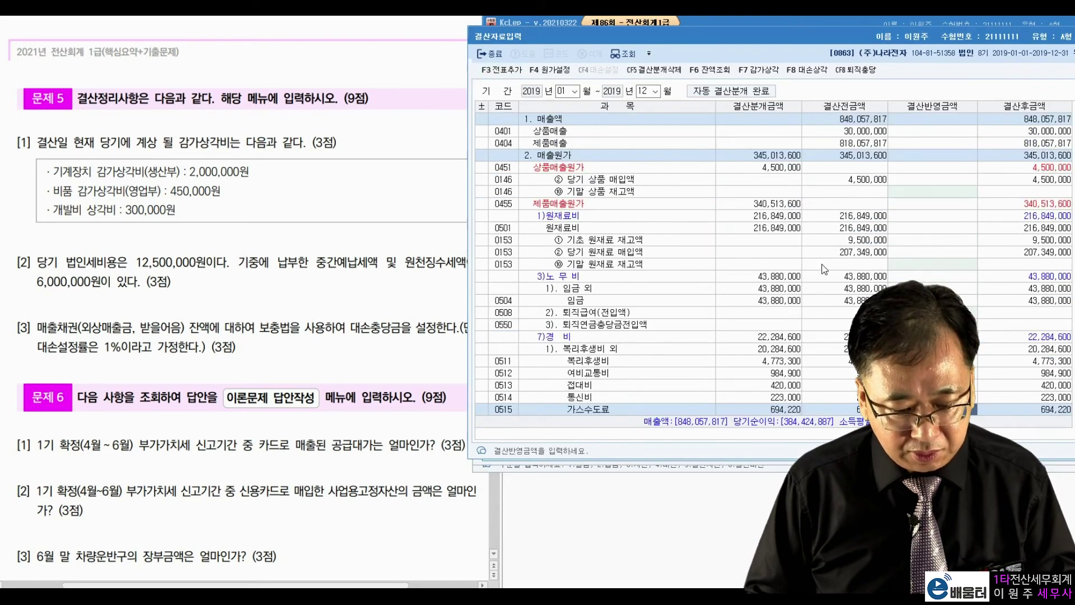
{"action": "left_click_drag", "start_coordinate": [731, 35], "coordinate": [462, 108]}
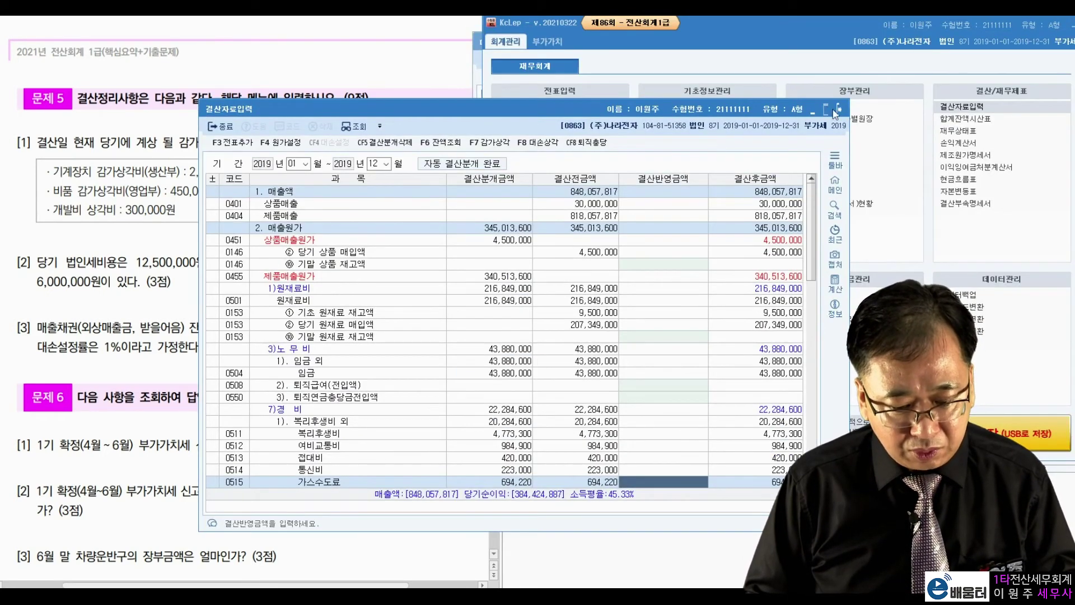
Close 결산자료입력 and load the 합계잔액시산표 through December 31
{"action": "left_click", "coordinate": [833, 110]}
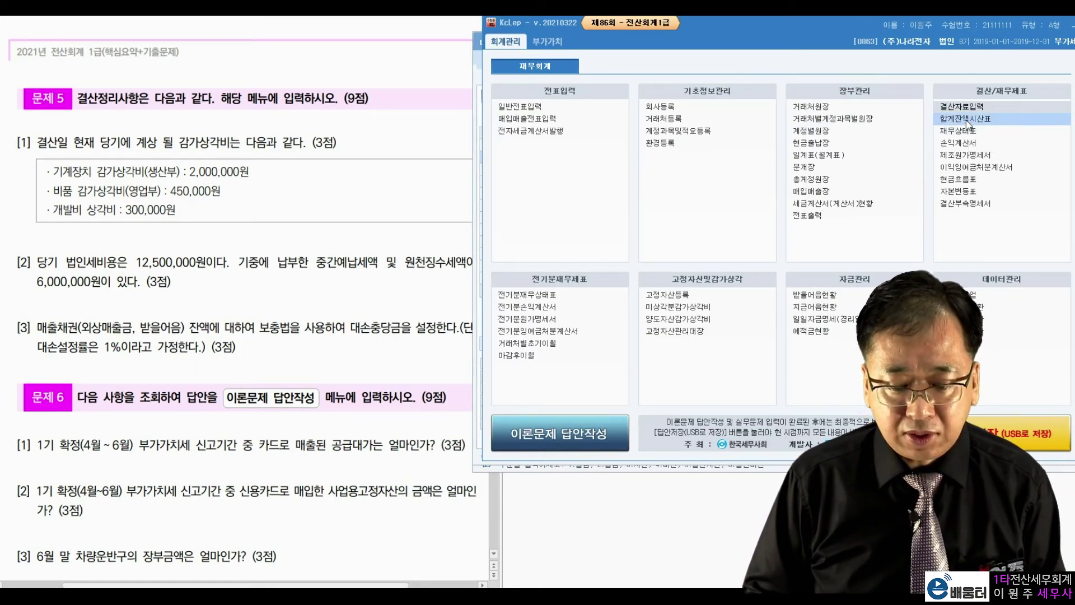
{"action": "left_click", "coordinate": [967, 120]}
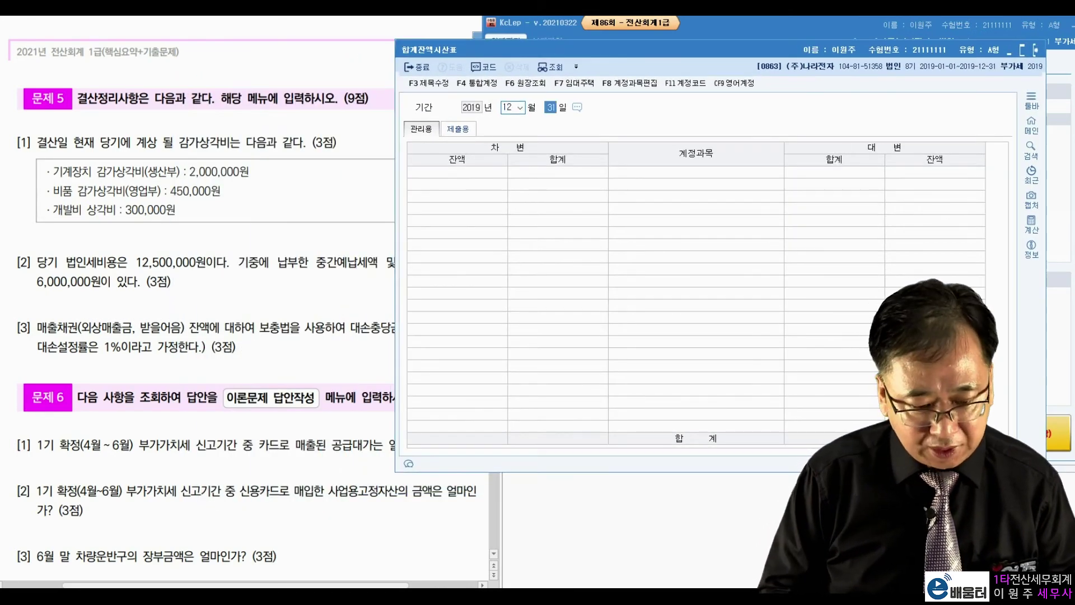
{"action": "key", "text": "Return"}
Check 외상매출금 330,600,000, its 3,306,000 allowance, and 받을어음 138,000,000 against the question
{"action": "left_click", "coordinate": [709, 260]}
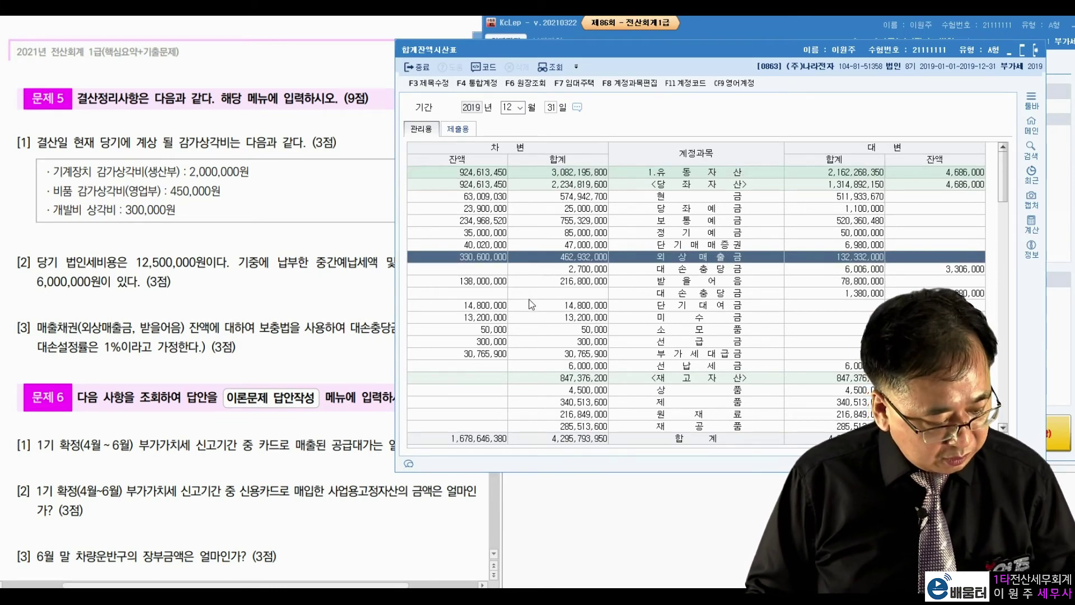
{"action": "left_click_drag", "start_coordinate": [555, 51], "coordinate": [647, 38]}
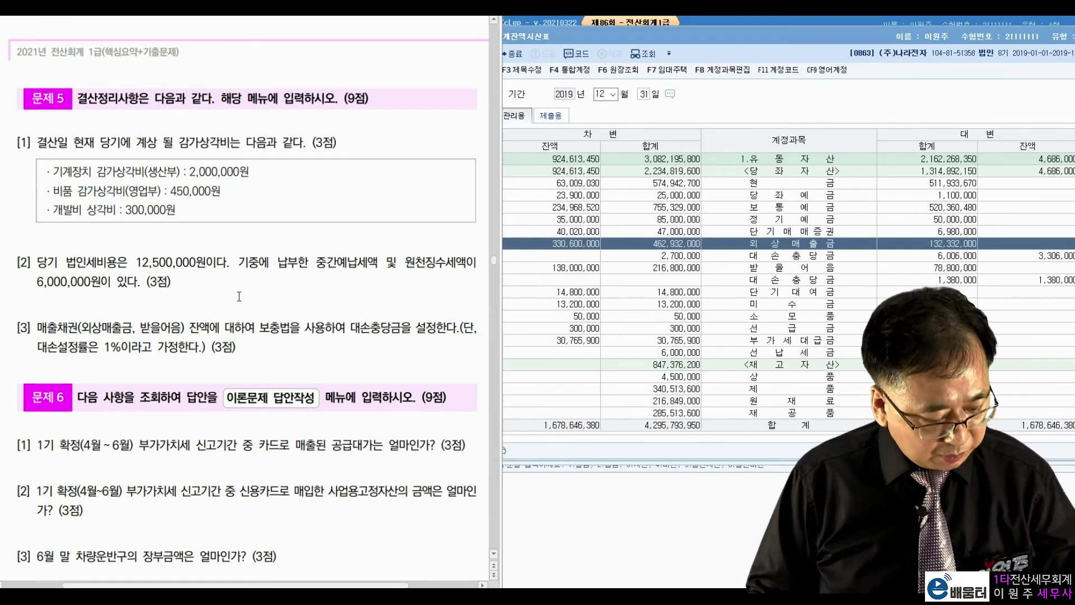
{"action": "left_click_drag", "start_coordinate": [539, 234], "coordinate": [617, 238]}
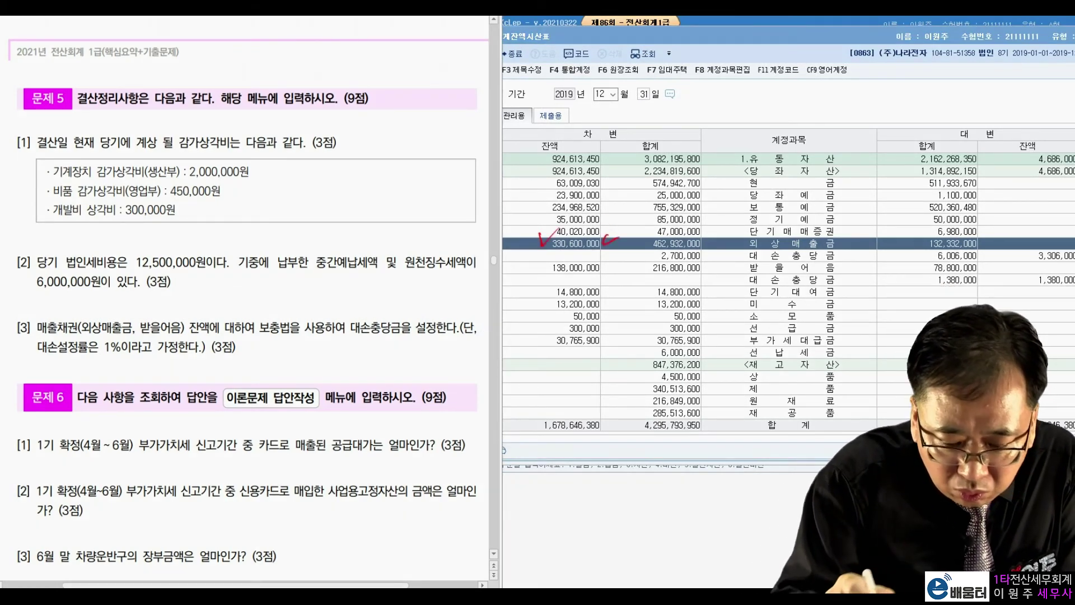
{"action": "left_click_drag", "start_coordinate": [1033, 248], "coordinate": [1050, 270]}
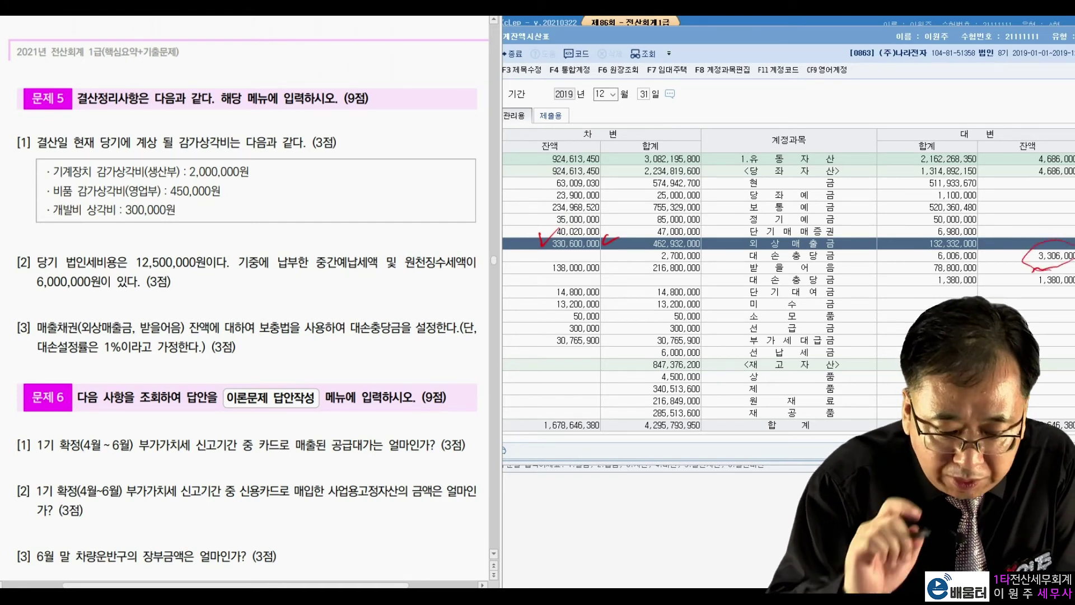
{"action": "mouse_move", "coordinate": [606, 268]}
{"action": "left_mouse_down"}
{"action": "mouse_move", "coordinate": [587, 278]}
{"action": "mouse_move", "coordinate": [604, 273]}
{"action": "left_mouse_up"}
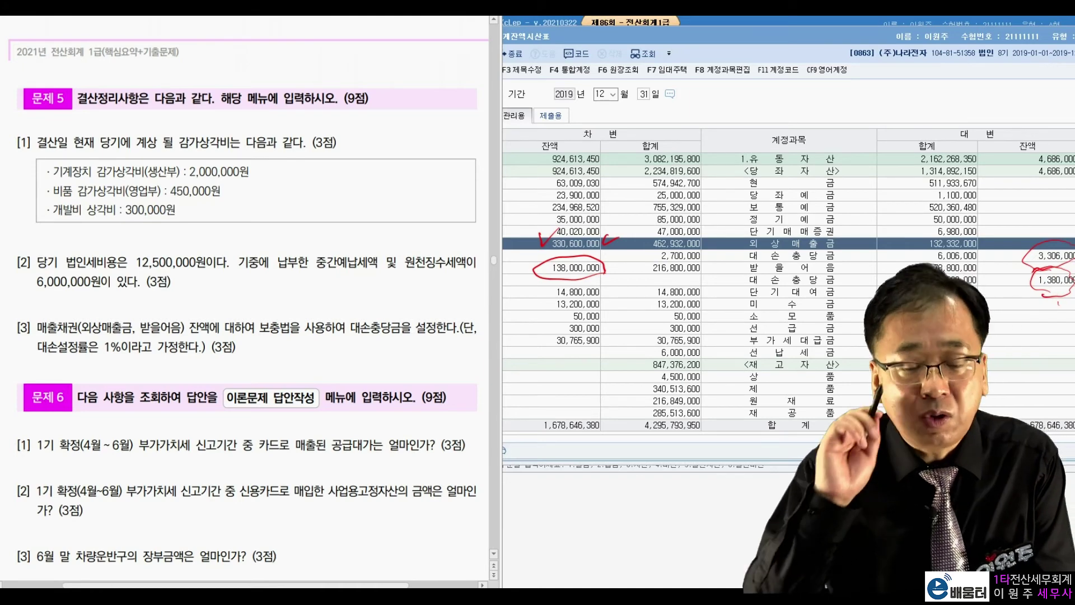
{"action": "key", "text": "Escape"}
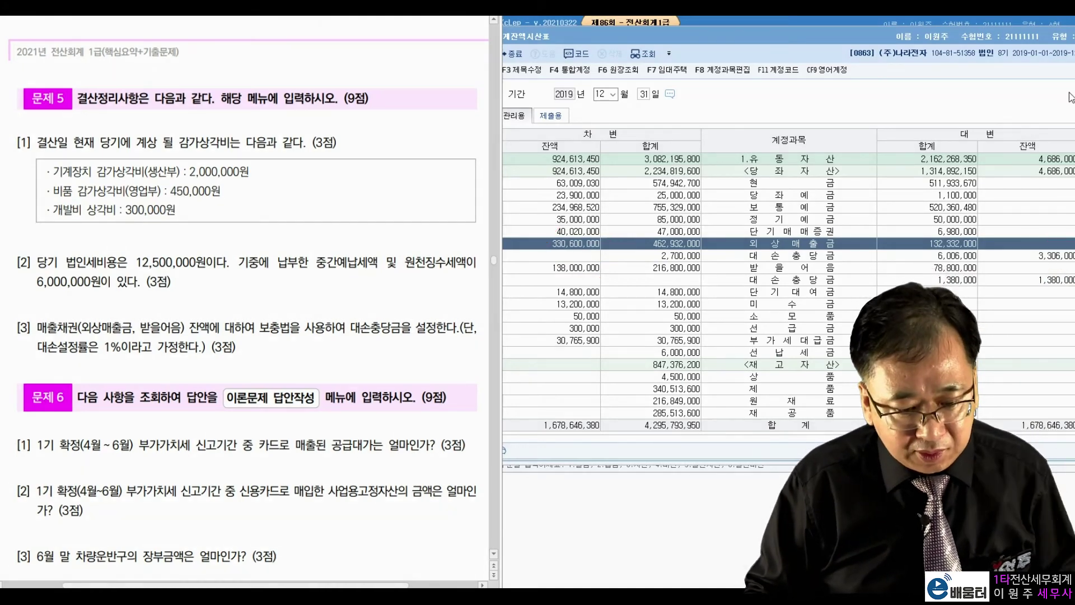
{"action": "left_click_drag", "start_coordinate": [968, 38], "coordinate": [886, 50]}
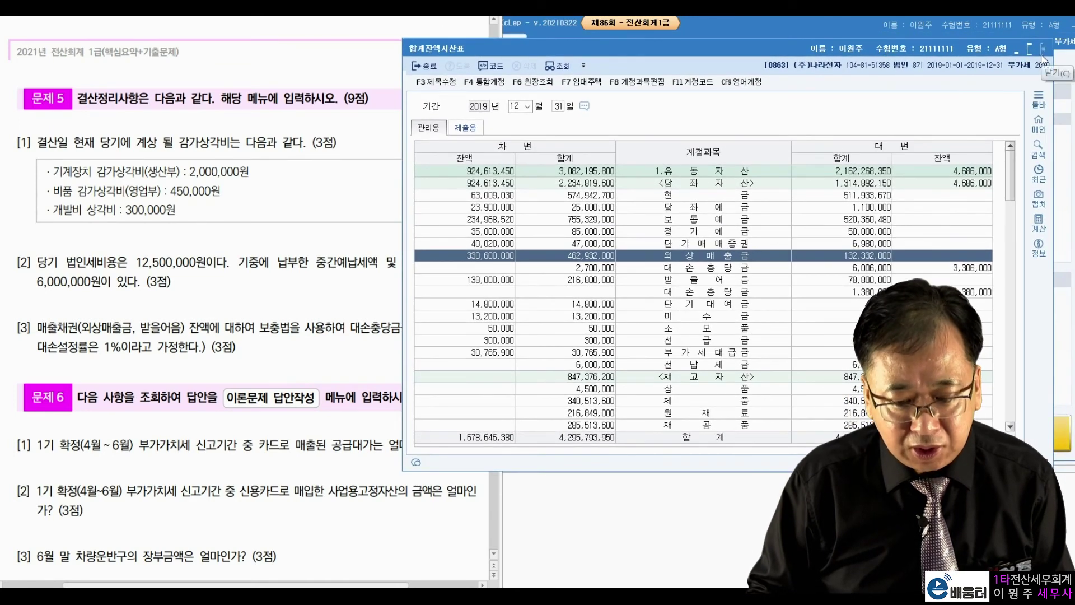
Close the trial balance, 매입매출전표입력 and 일반전표입력 windows
{"action": "left_click", "coordinate": [1045, 50]}
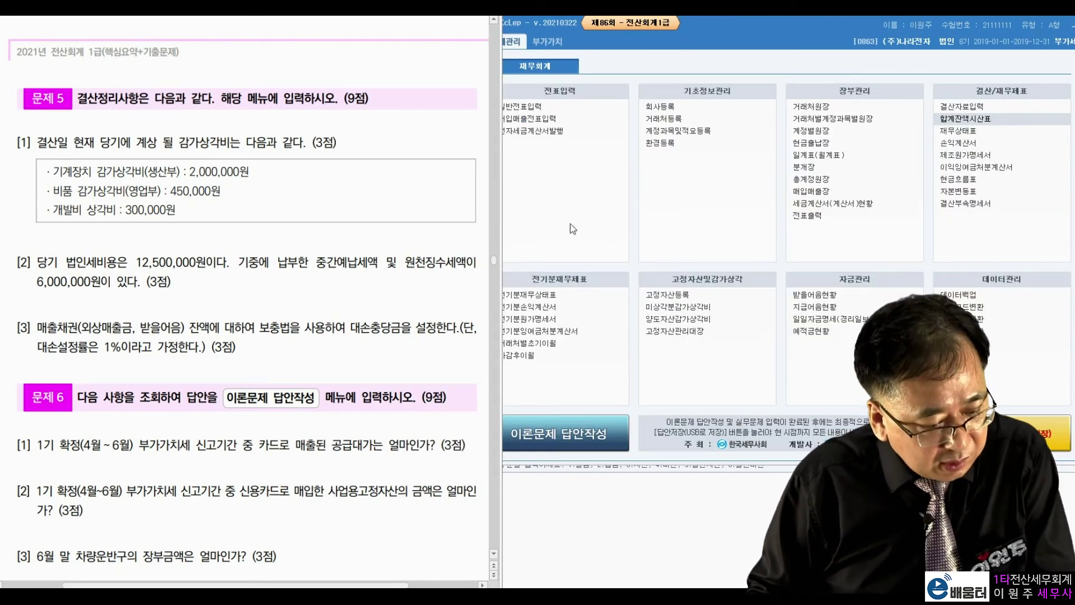
{"action": "scroll", "coordinate": [316, 335], "scroll_direction": "down", "scroll_amount": 4}
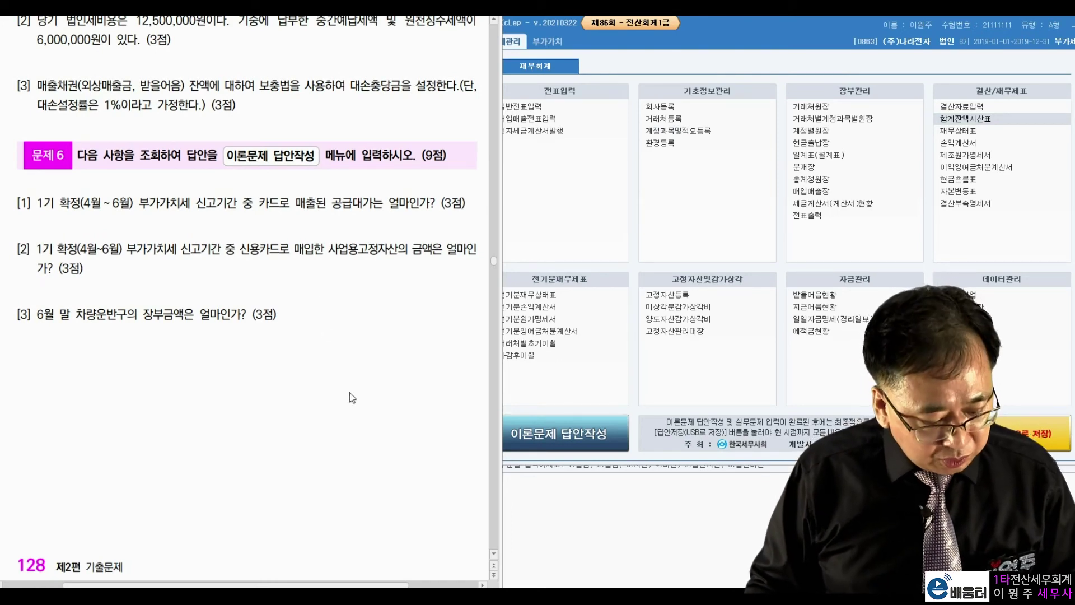
{"action": "key", "text": "alt+Tab"}
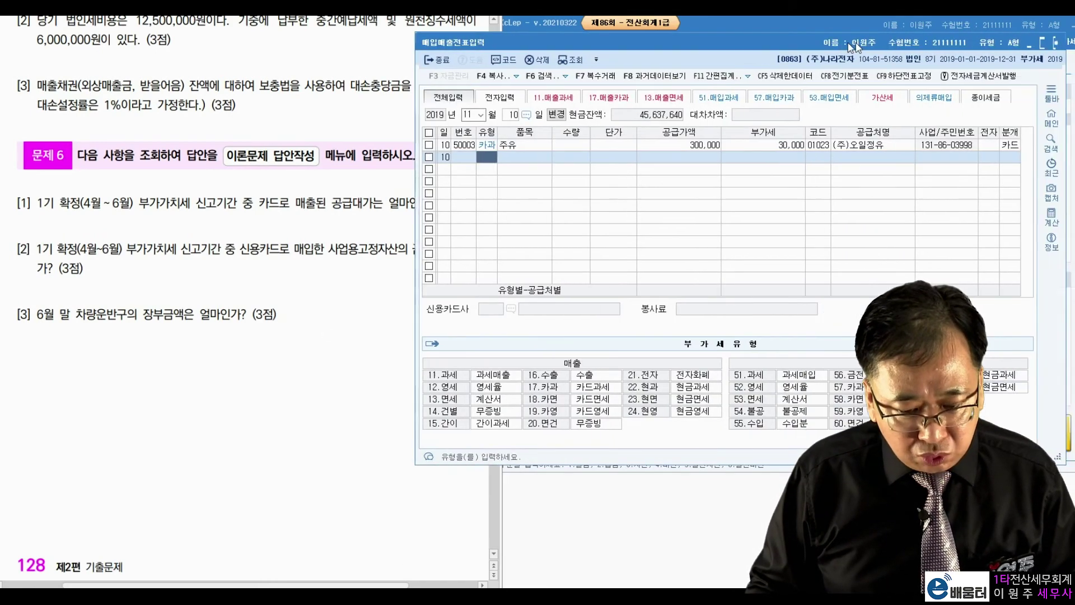
{"action": "left_click", "coordinate": [1042, 44]}
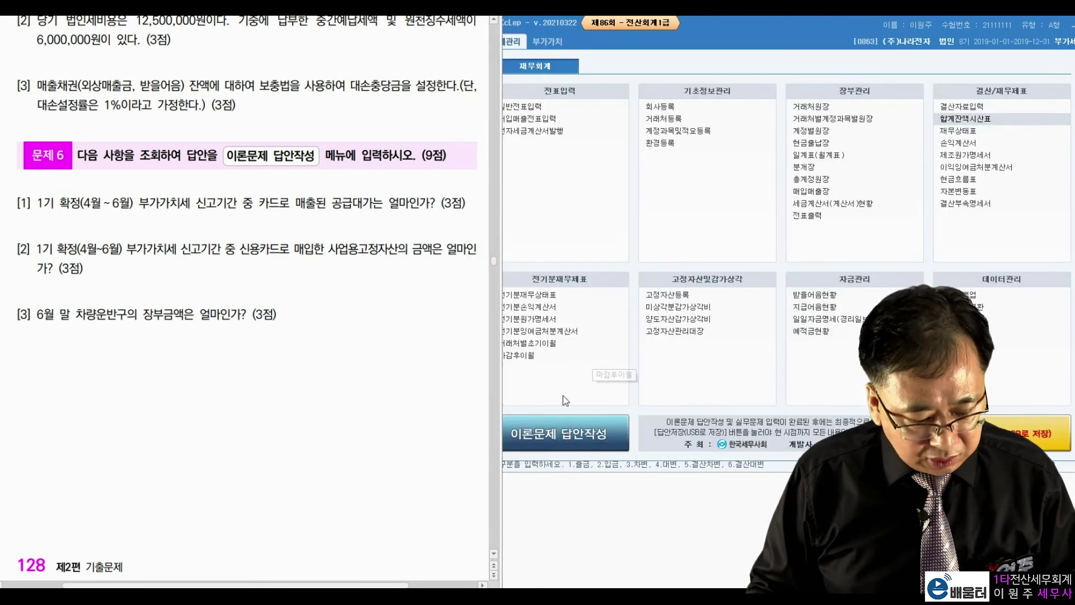
{"action": "key", "text": "alt+Tab"}
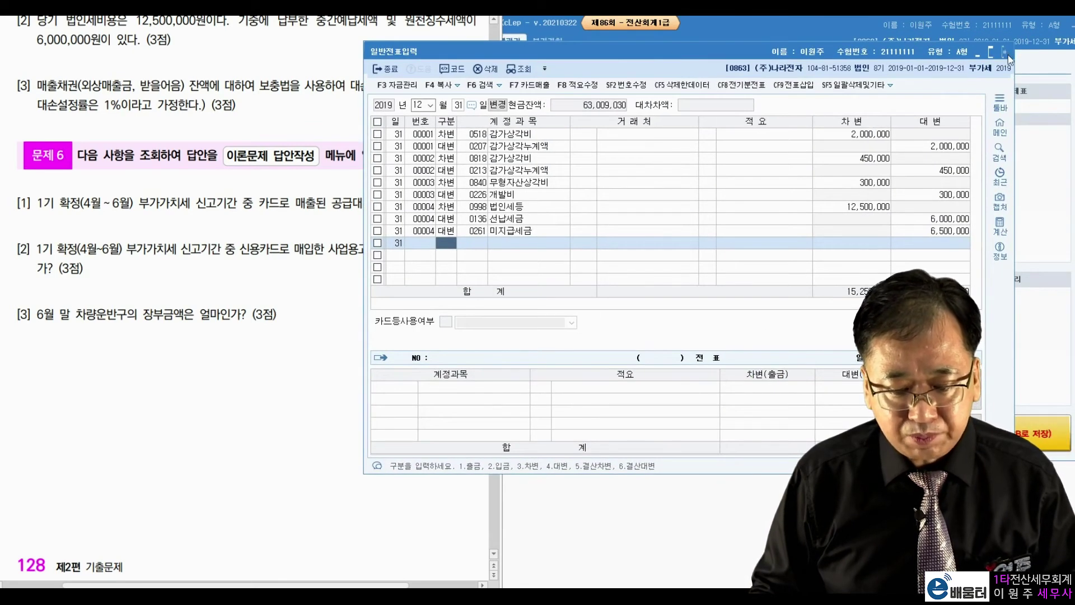
{"action": "left_click", "coordinate": [1005, 51]}
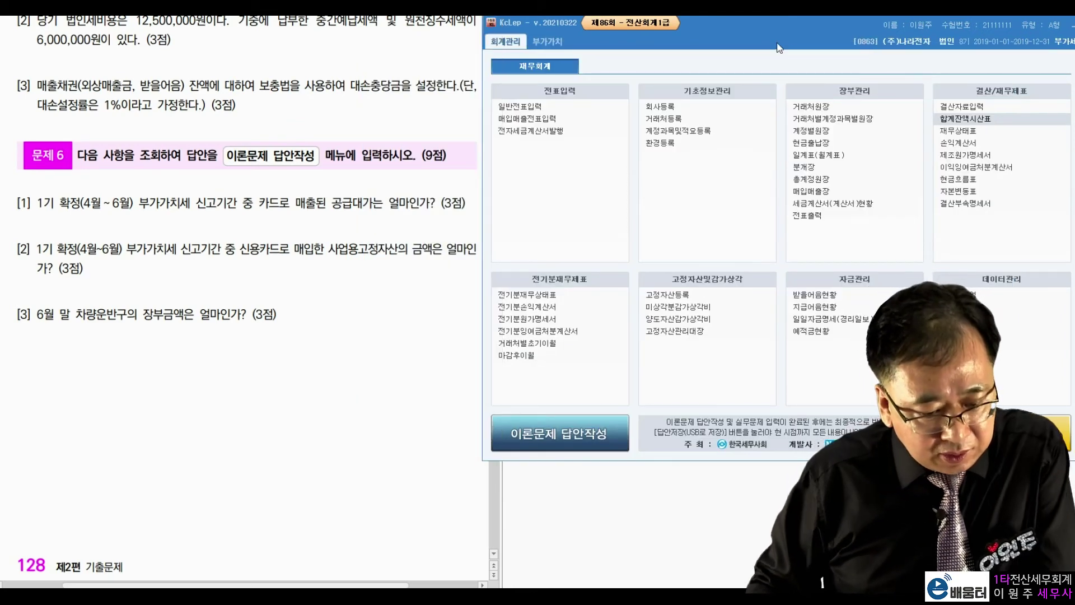
Read Problem 6 question [1] on the VAT period and card sales, then return to KcLep
{"action": "left_click", "coordinate": [232, 211]}
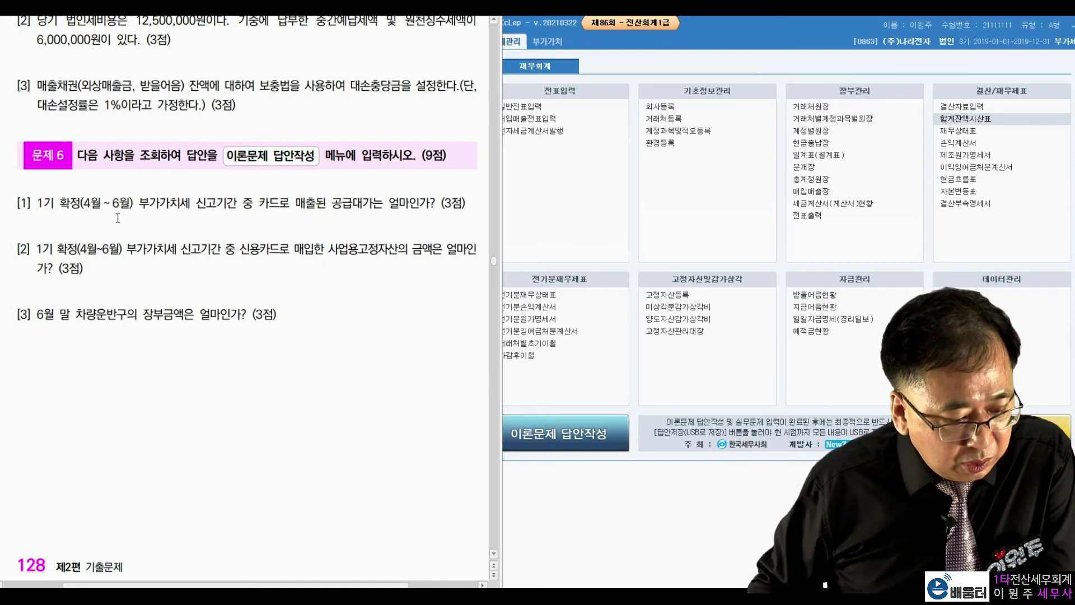
{"action": "left_click_drag", "start_coordinate": [96, 205], "coordinate": [292, 203]}
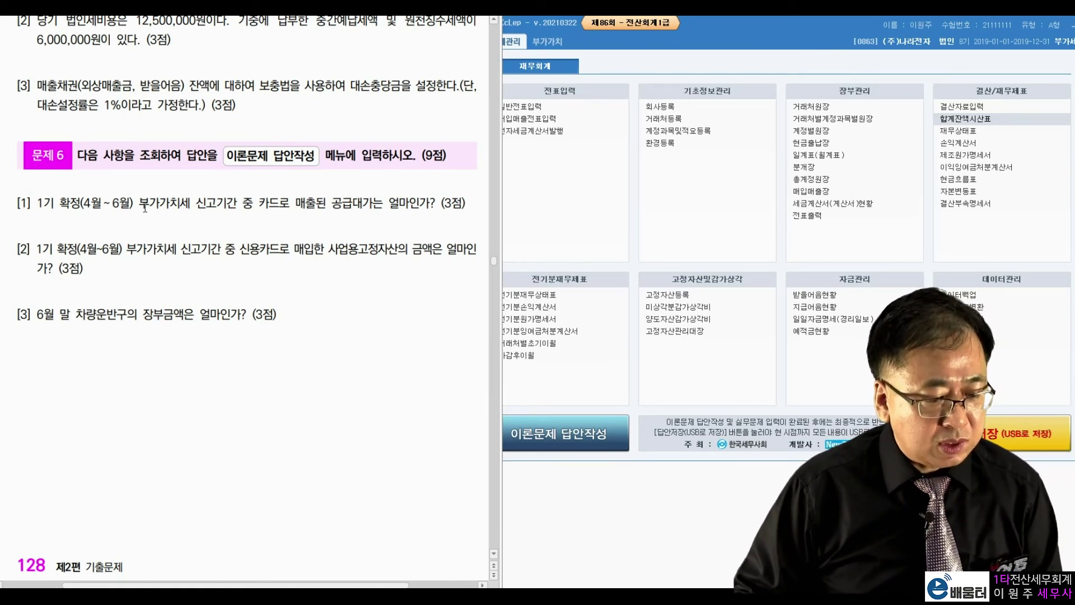
{"action": "left_click_drag", "start_coordinate": [140, 205], "coordinate": [196, 203]}
{"action": "left_click", "coordinate": [302, 200]}
{"action": "left_click", "coordinate": [546, 41]}
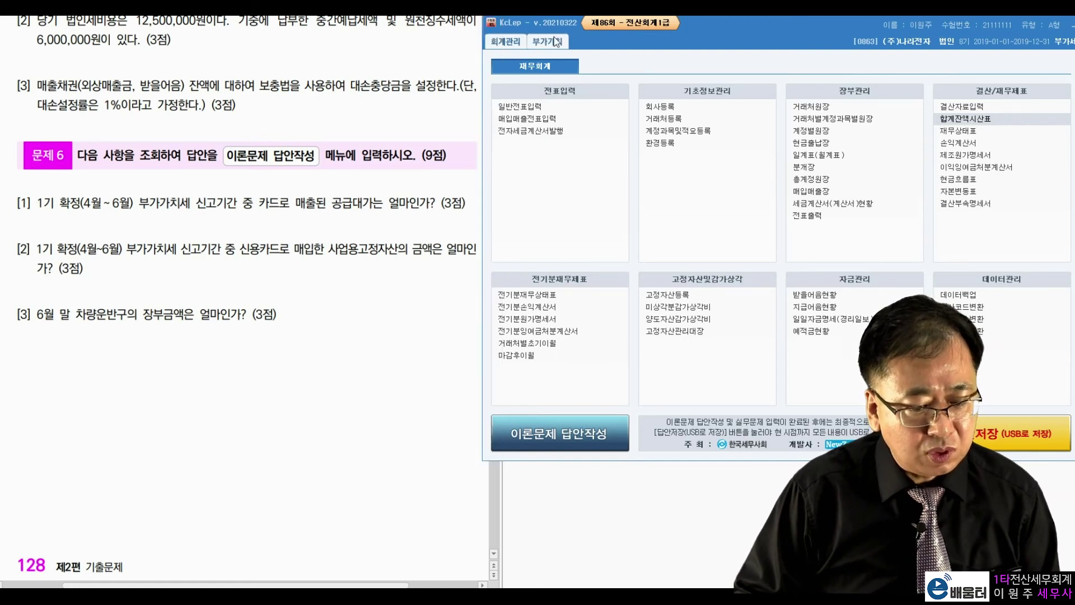
{"action": "left_click", "coordinate": [518, 43]}
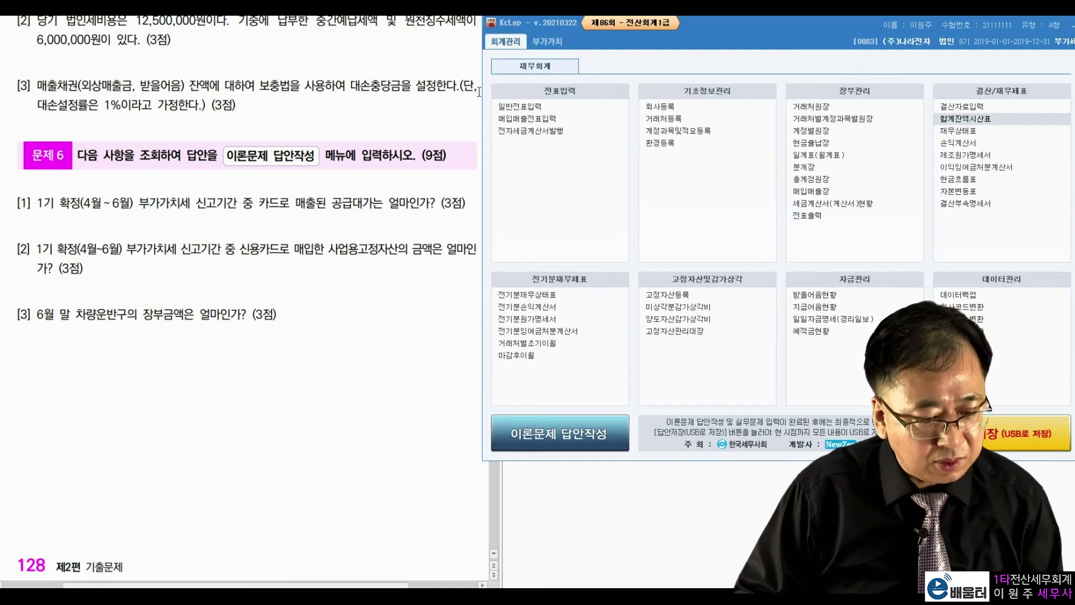
{"action": "left_click_drag", "start_coordinate": [269, 202], "coordinate": [332, 201]}
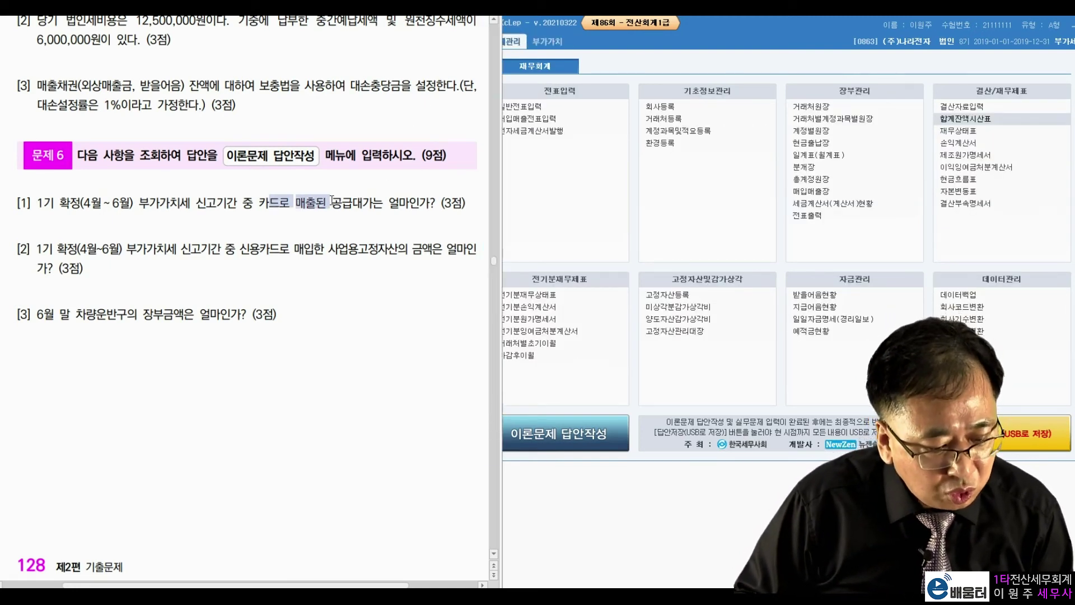
{"action": "left_click", "coordinate": [320, 230]}
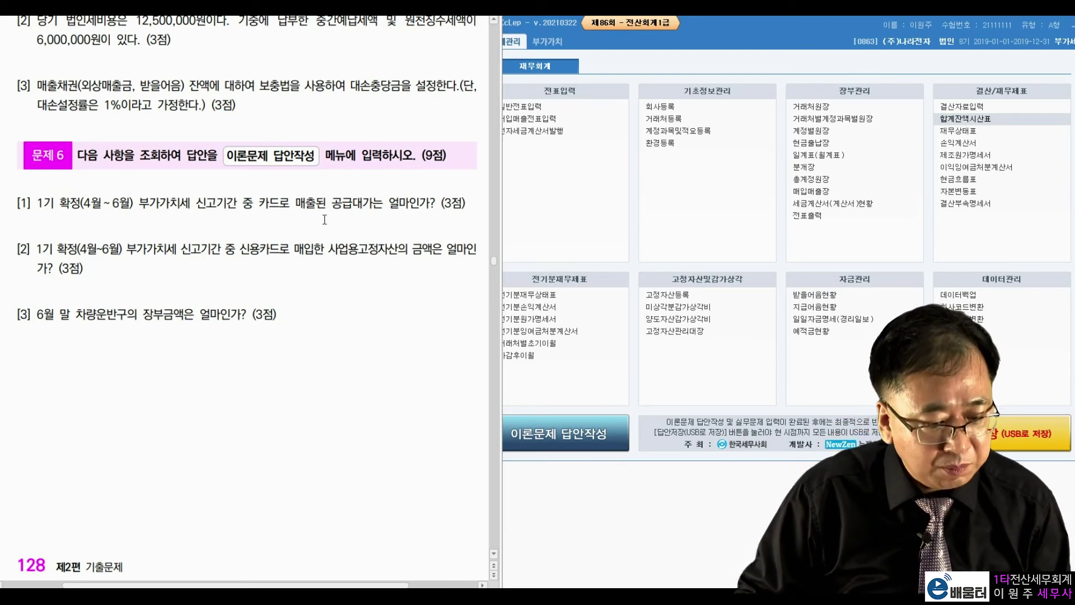
{"action": "left_click", "coordinate": [807, 253]}
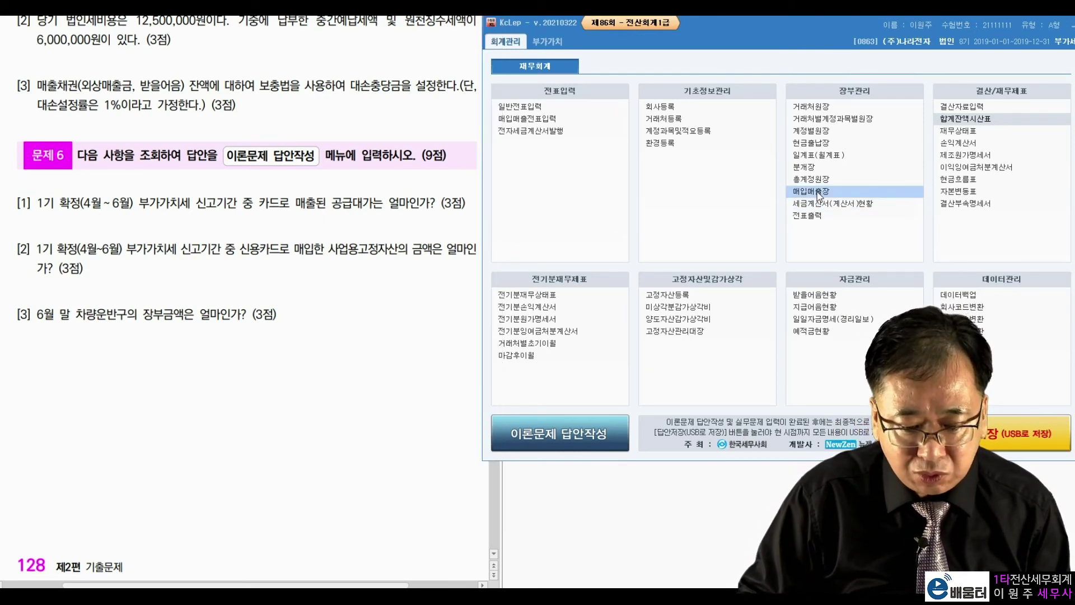
{"action": "left_click", "coordinate": [818, 192]}
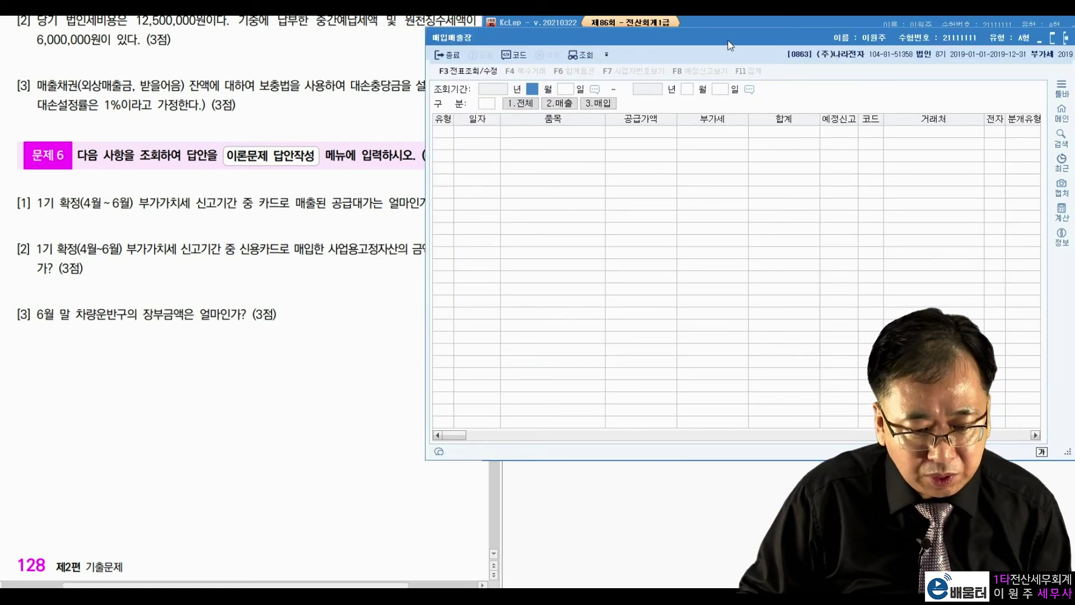
{"action": "left_click_drag", "start_coordinate": [734, 41], "coordinate": [760, 38]}
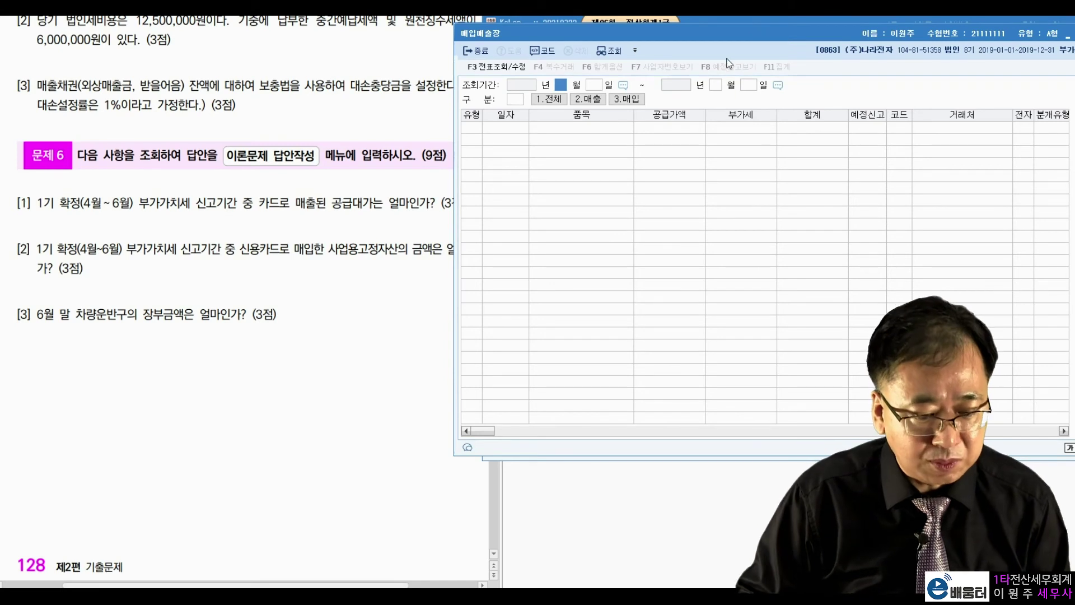
{"action": "type", "text": "040106"}
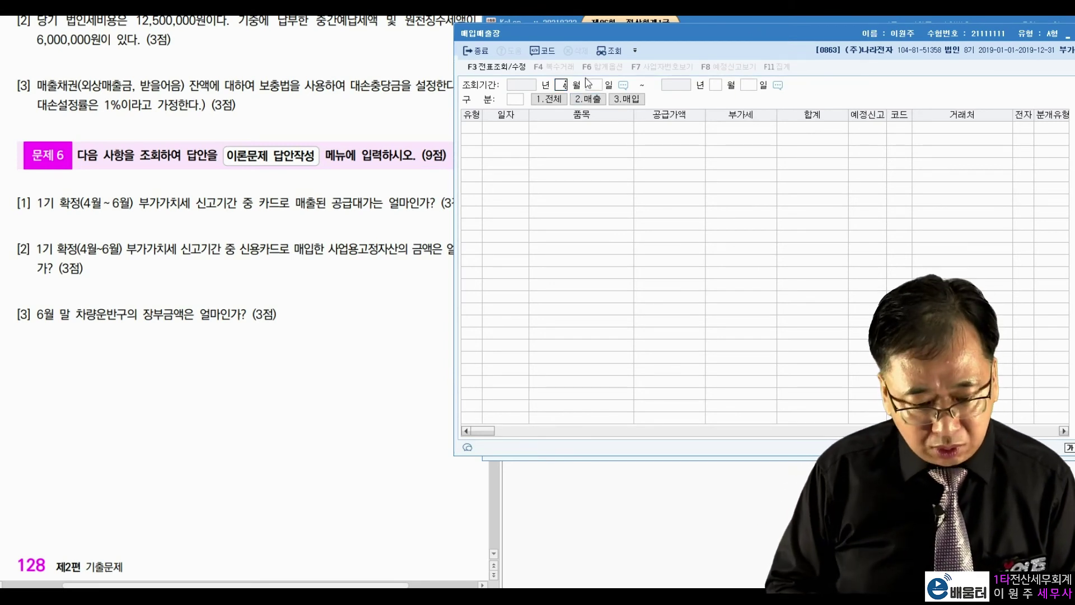
{"action": "type", "text": "30"}
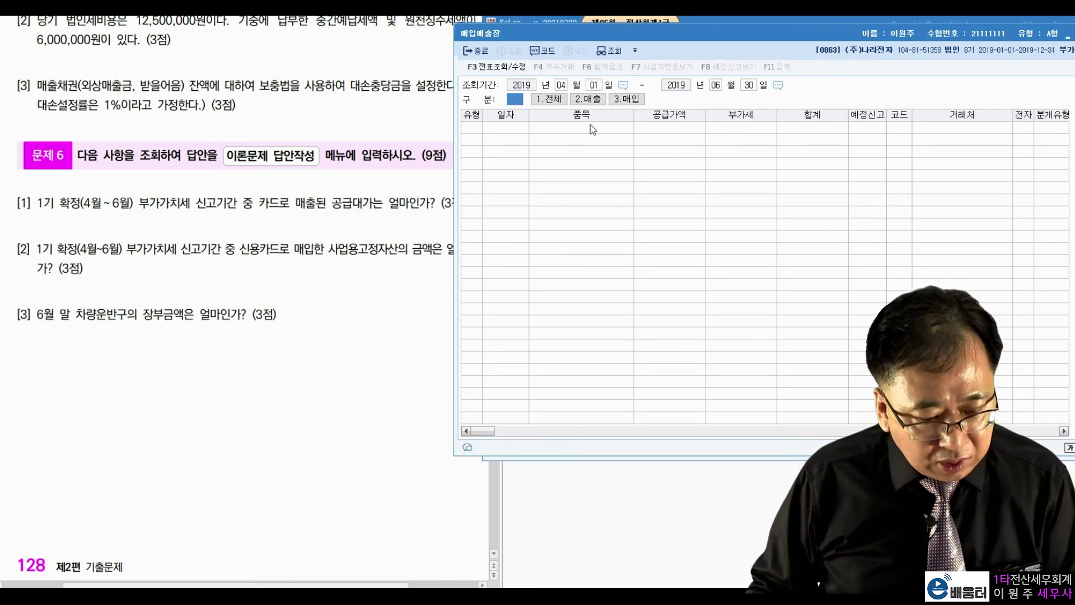
{"action": "left_click", "coordinate": [596, 100]}
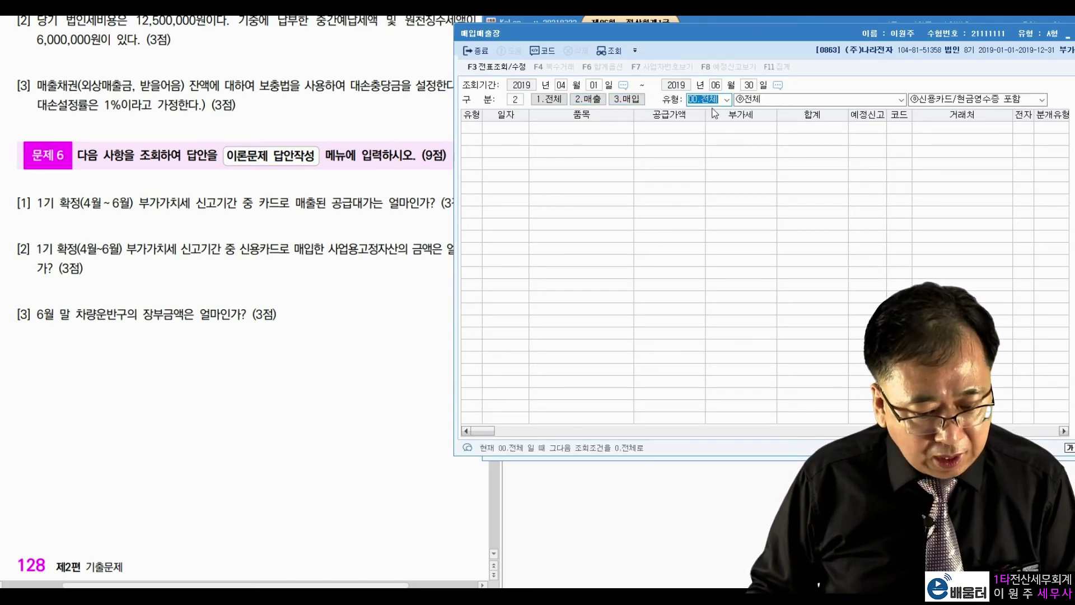
{"action": "left_click", "coordinate": [727, 100]}
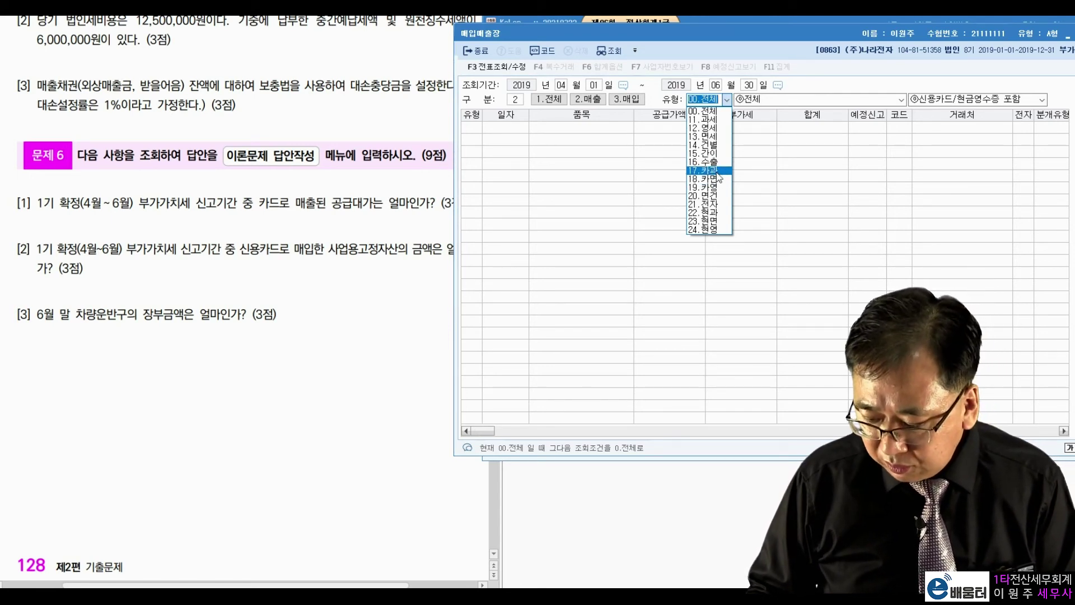
{"action": "left_click", "coordinate": [709, 171]}
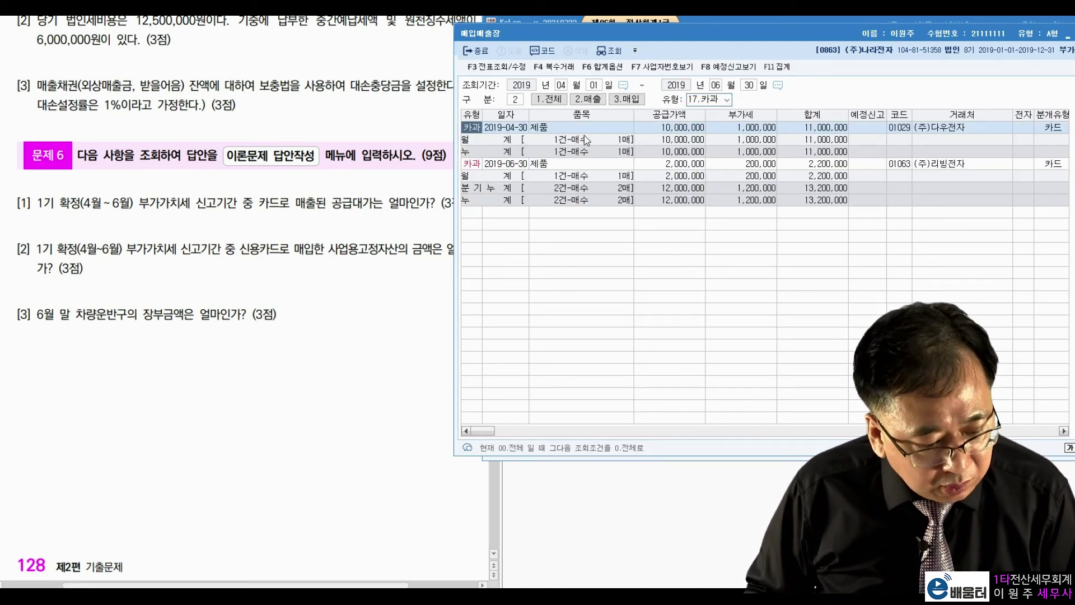
{"action": "left_click", "coordinate": [515, 128]}
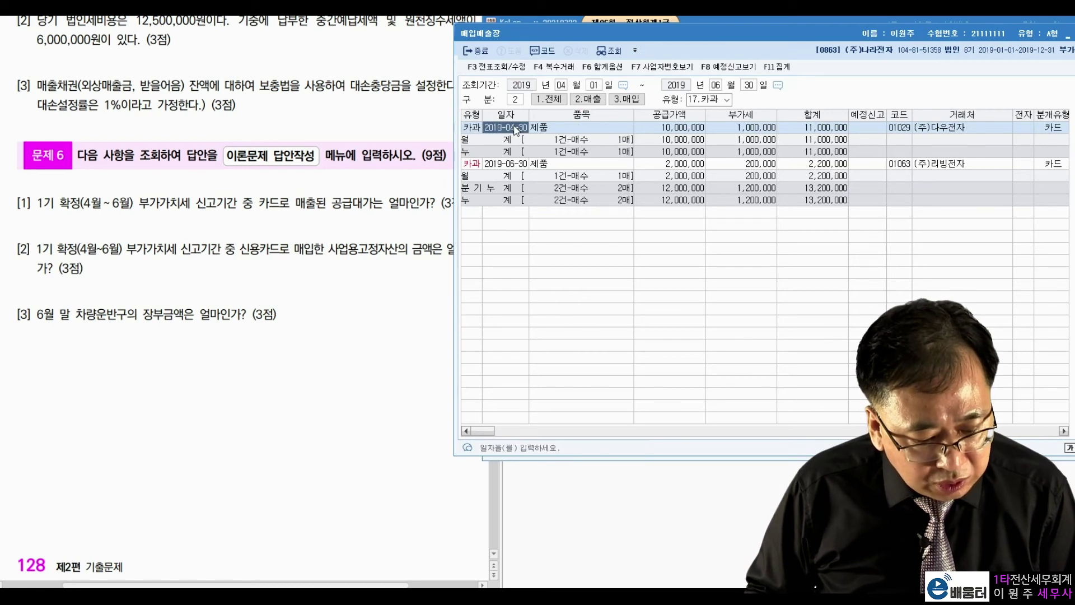
{"action": "key", "text": "Down"}
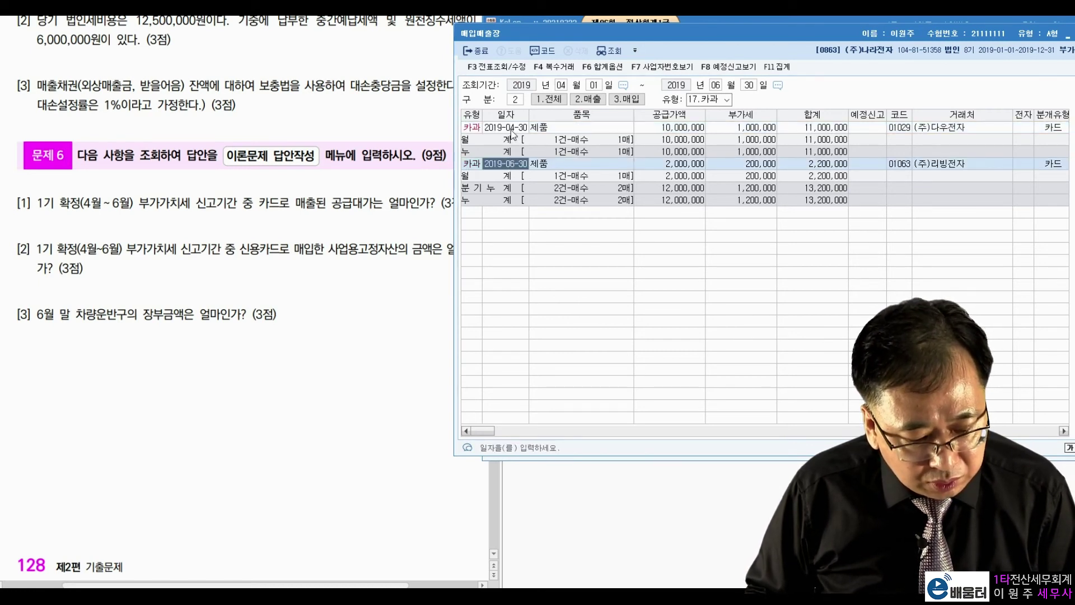
{"action": "key", "text": "Up"}
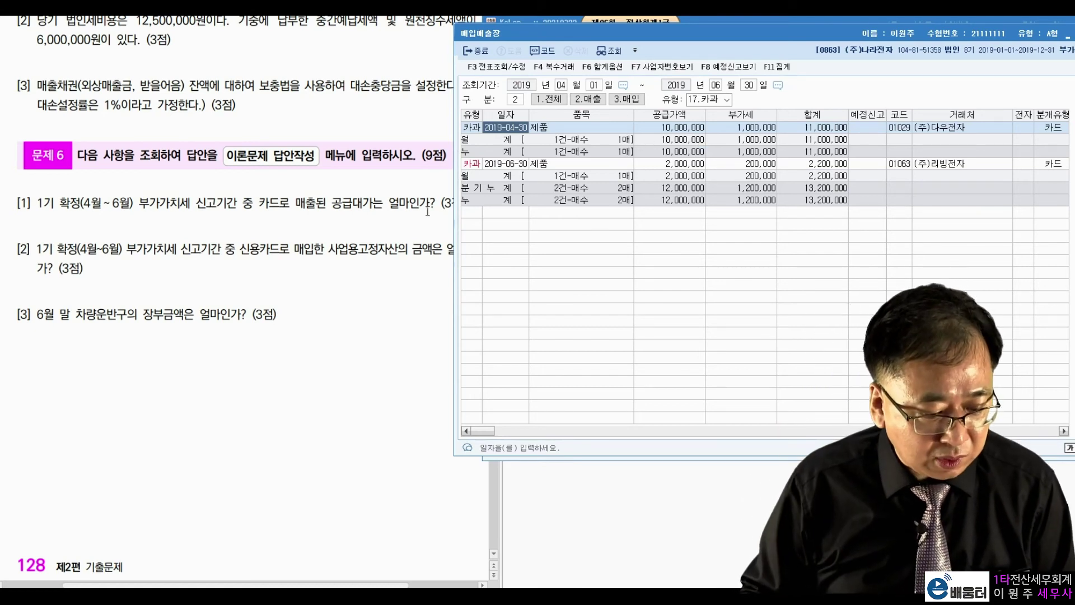
{"action": "left_click_drag", "start_coordinate": [332, 203], "coordinate": [374, 203]}
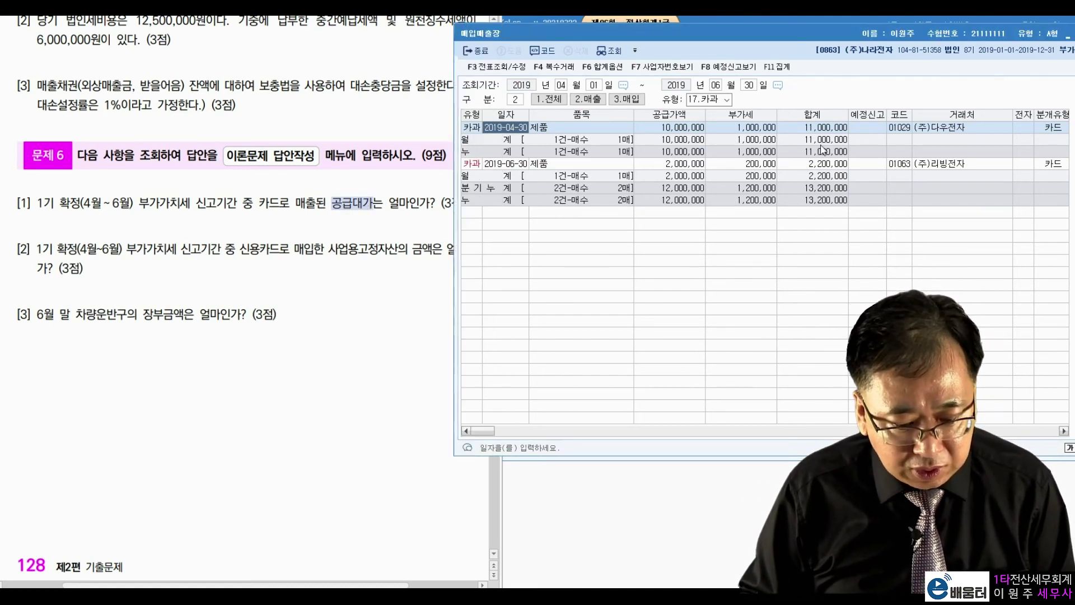
{"action": "left_click", "coordinate": [831, 131]}
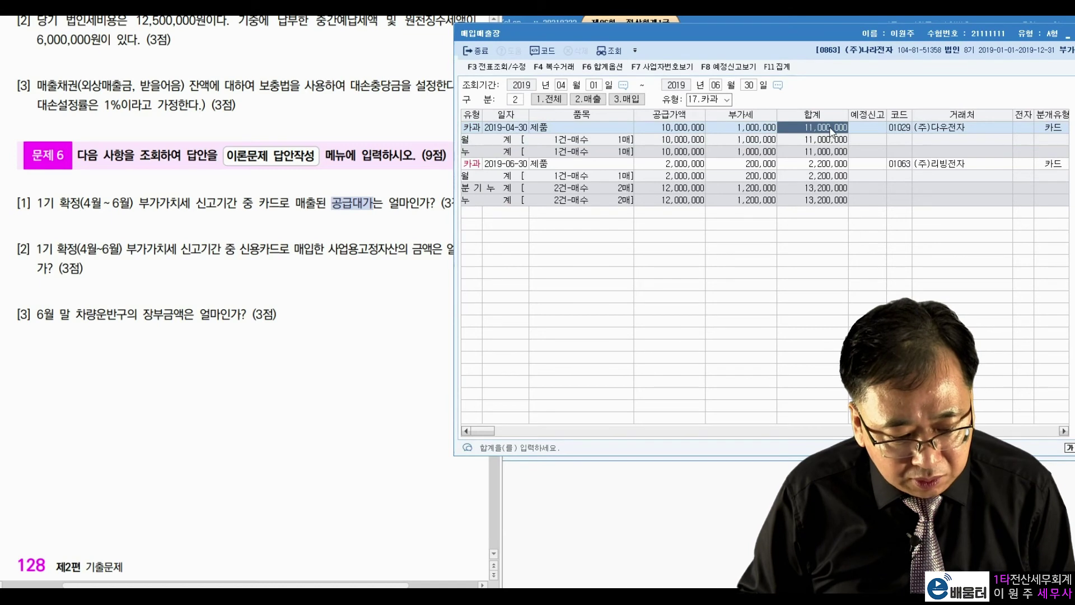
{"action": "left_click", "coordinate": [830, 166]}
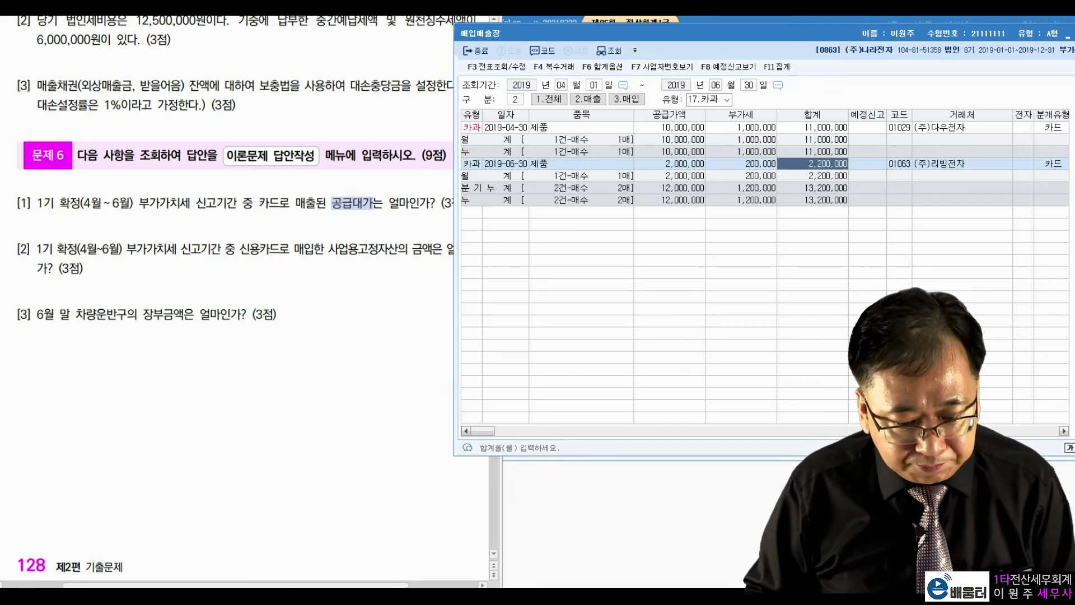
{"action": "key", "text": "Escape"}
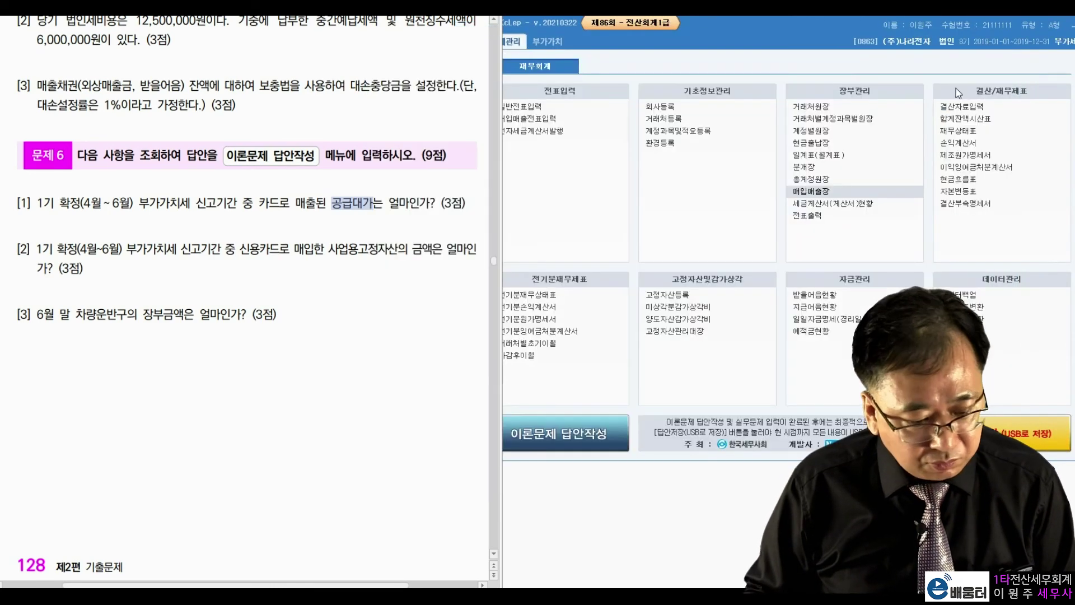
{"action": "left_click", "coordinate": [97, 245]}
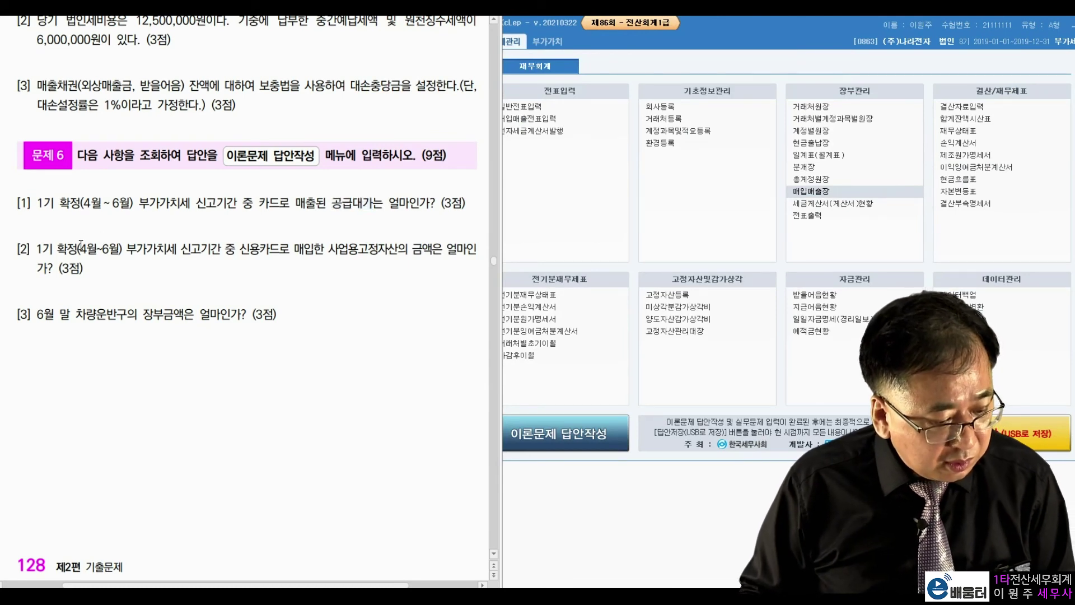
{"action": "left_click_drag", "start_coordinate": [76, 254], "coordinate": [127, 257]}
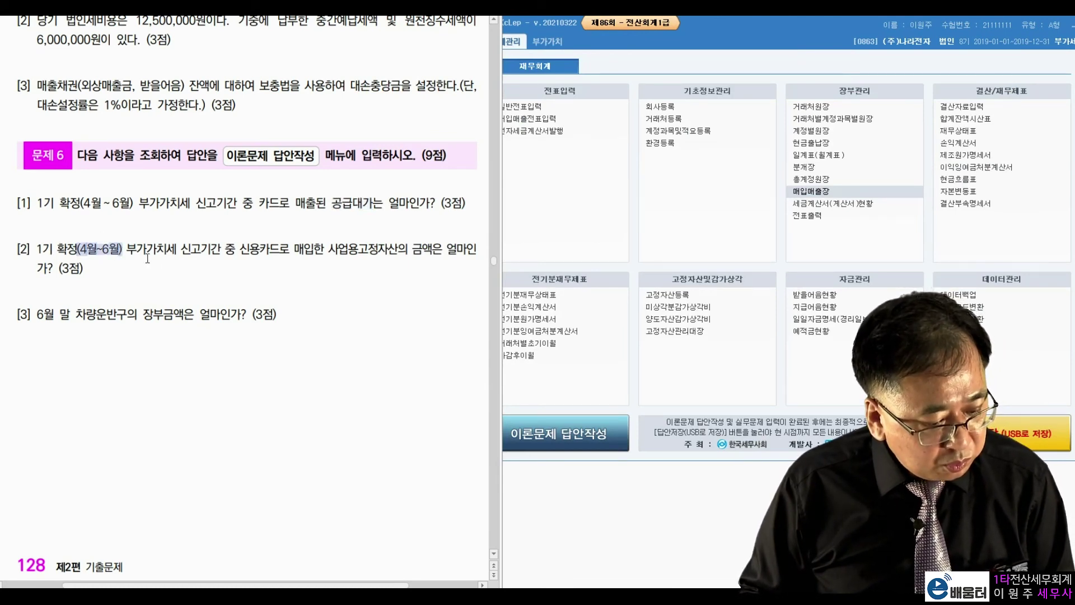
{"action": "left_click", "coordinate": [191, 258]}
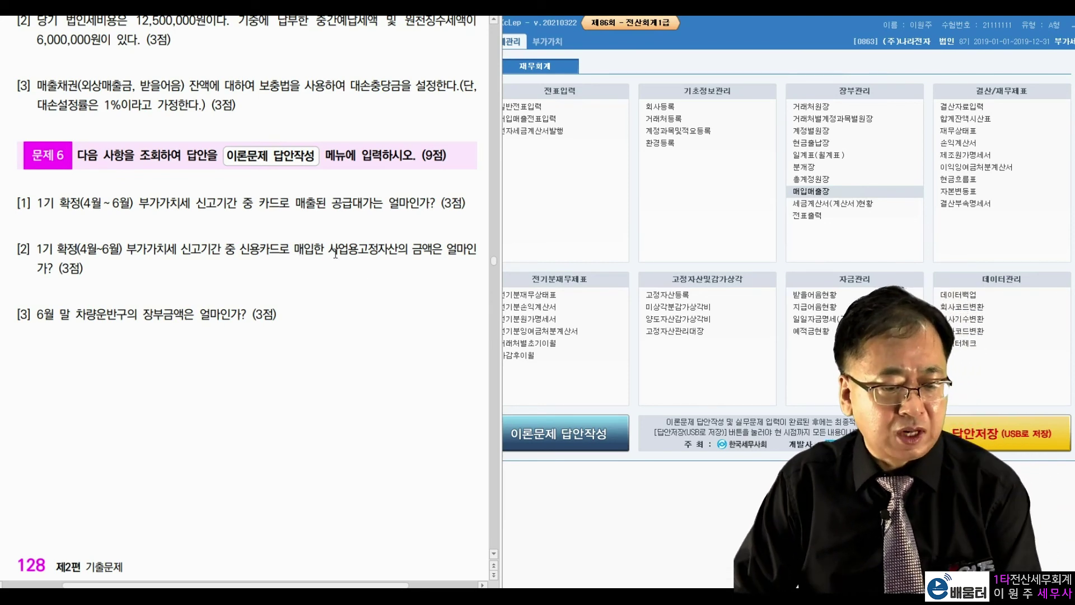
{"action": "left_click_drag", "start_coordinate": [328, 249], "coordinate": [379, 249]}
{"action": "left_click", "coordinate": [336, 203]}
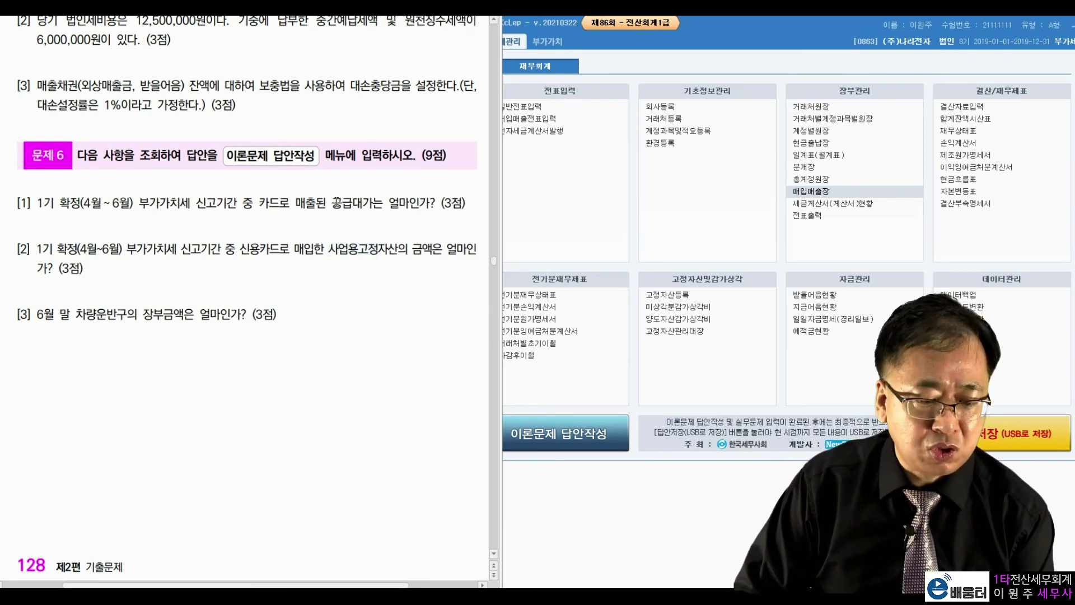
{"action": "left_click_drag", "start_coordinate": [331, 250], "coordinate": [402, 250]}
{"action": "left_click", "coordinate": [386, 201]}
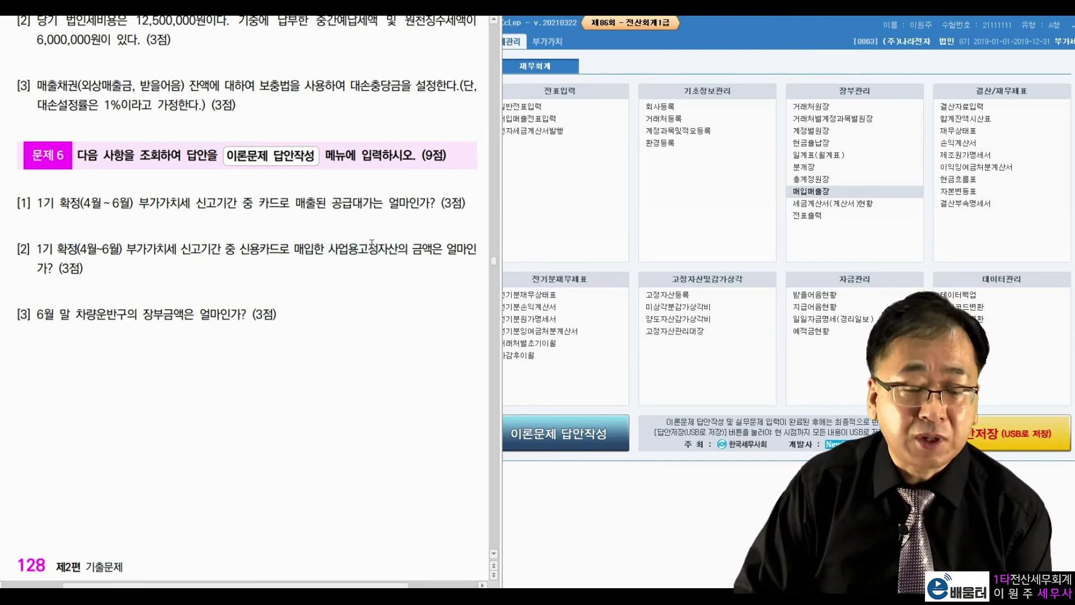
Open 부가가치세신고서 on the 부가가치 tab for the April–June period (4–6)
{"action": "left_click", "coordinate": [552, 41]}
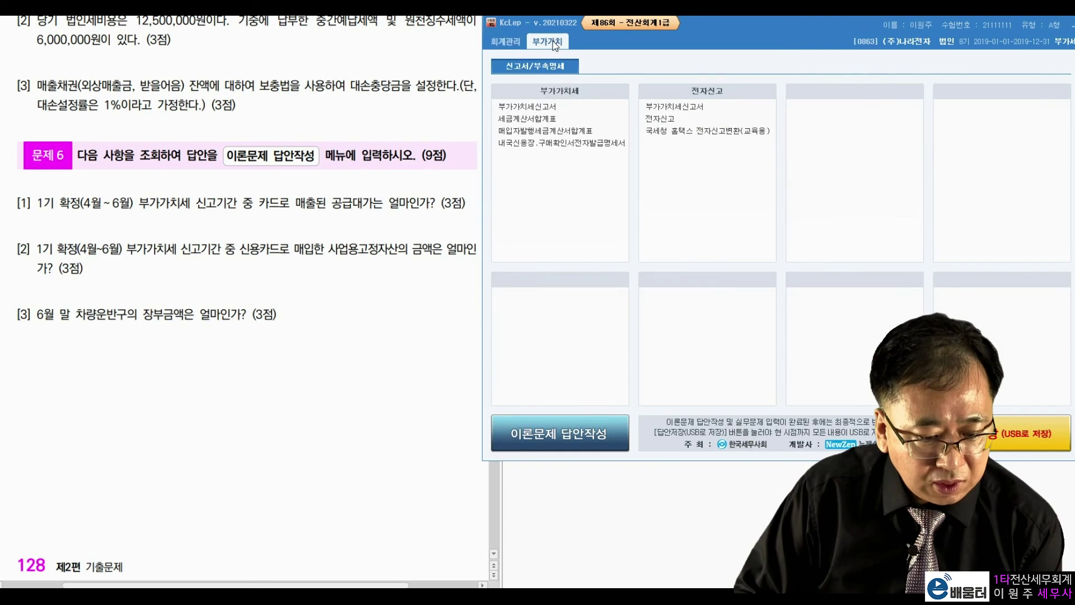
{"action": "double_click", "coordinate": [546, 105]}
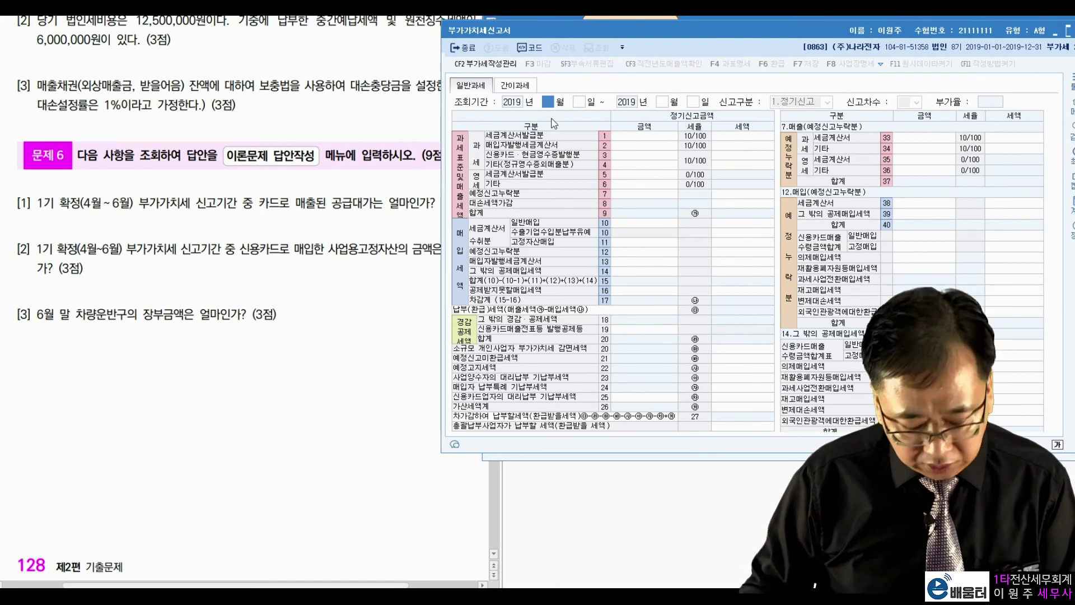
{"action": "type", "text": "4"}
{"action": "key", "text": "Return"}
{"action": "key", "text": "Return"}
{"action": "type", "text": "6"}
{"action": "key", "text": "Return"}
{"action": "key", "text": "Return"}
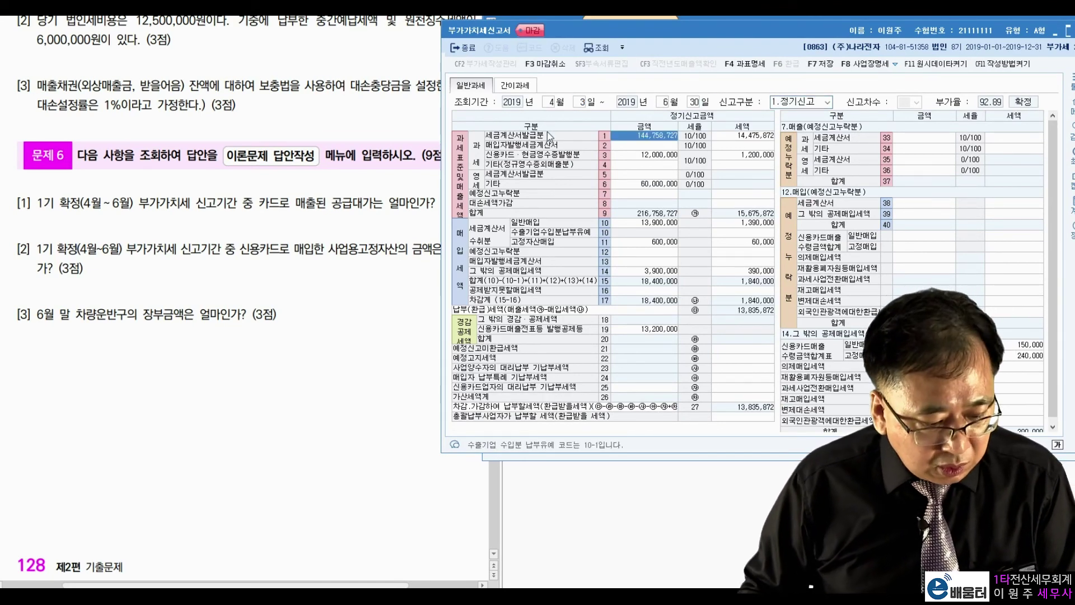
Review the return's fixed-asset and card-receipt purchase rows for question [2], then close it
{"action": "left_click_drag", "start_coordinate": [620, 31], "coordinate": [654, 30]}
{"action": "left_click", "coordinate": [315, 184]}
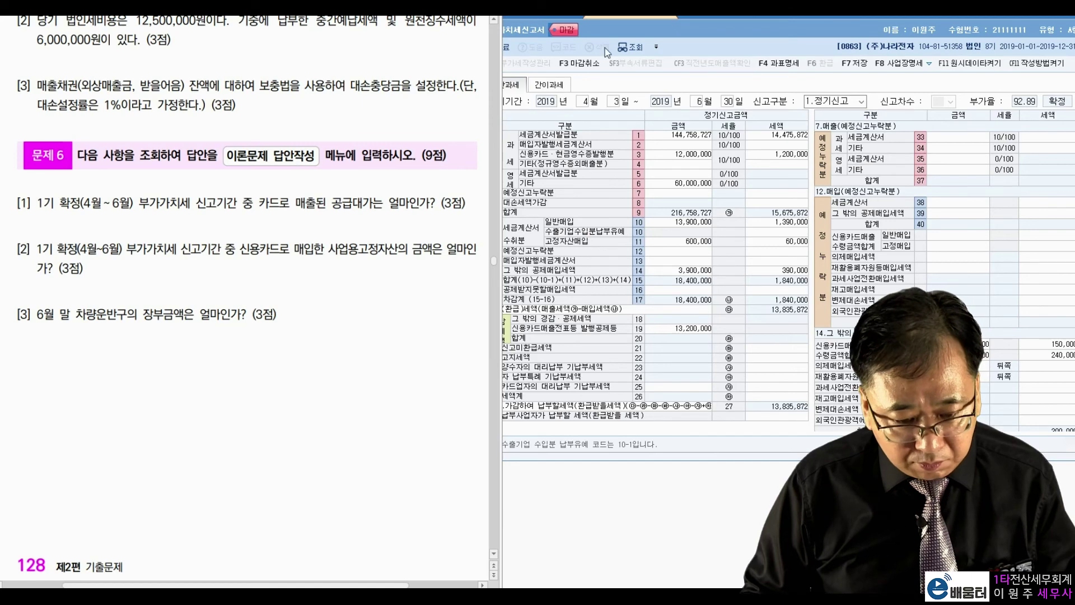
{"action": "left_click_drag", "start_coordinate": [634, 31], "coordinate": [661, 31]}
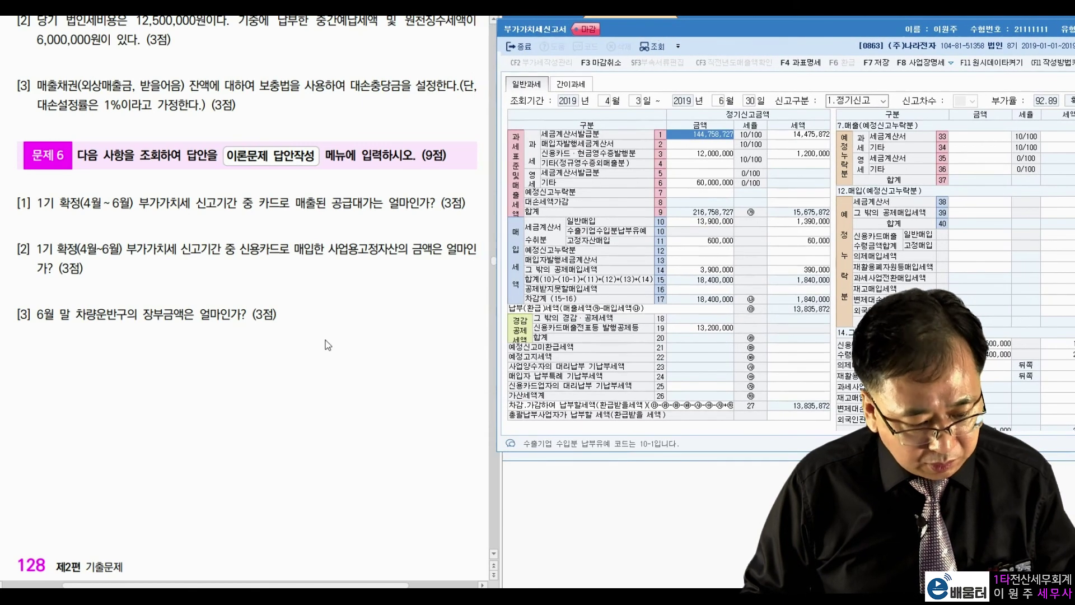
{"action": "left_click", "coordinate": [328, 344]}
{"action": "mouse_move", "coordinate": [559, 229]}
{"action": "left_mouse_down"}
{"action": "mouse_move", "coordinate": [552, 242]}
{"action": "mouse_move", "coordinate": [565, 214]}
{"action": "mouse_move", "coordinate": [612, 208]}
{"action": "mouse_move", "coordinate": [618, 241]}
{"action": "left_mouse_up"}
{"action": "left_click_drag", "start_coordinate": [702, 251], "coordinate": [738, 247]}
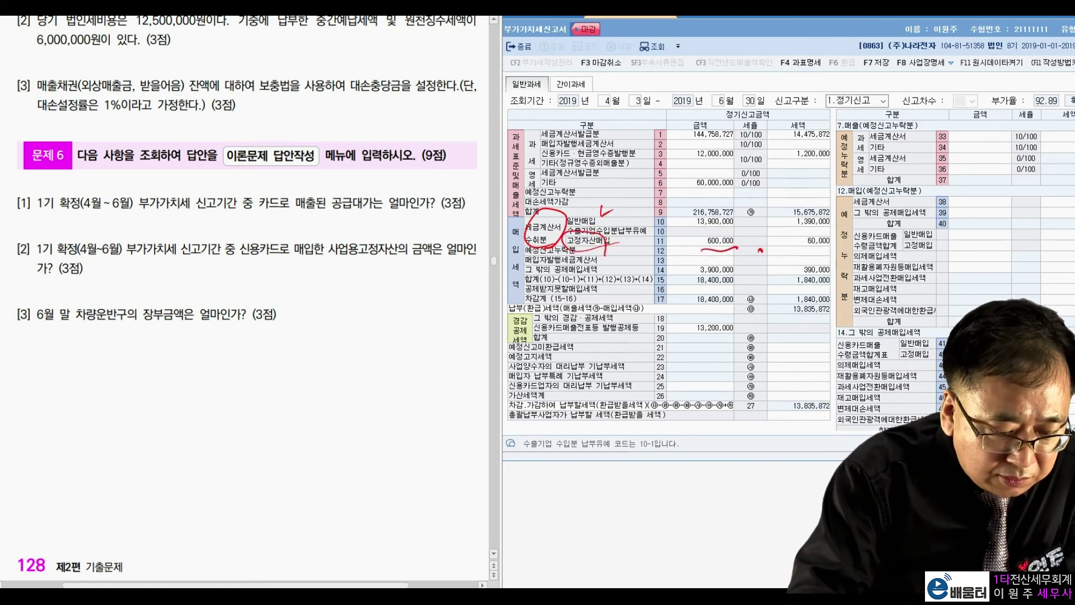
{"action": "left_click_drag", "start_coordinate": [278, 228], "coordinate": [266, 283]}
{"action": "left_click_drag", "start_coordinate": [330, 265], "coordinate": [405, 274]}
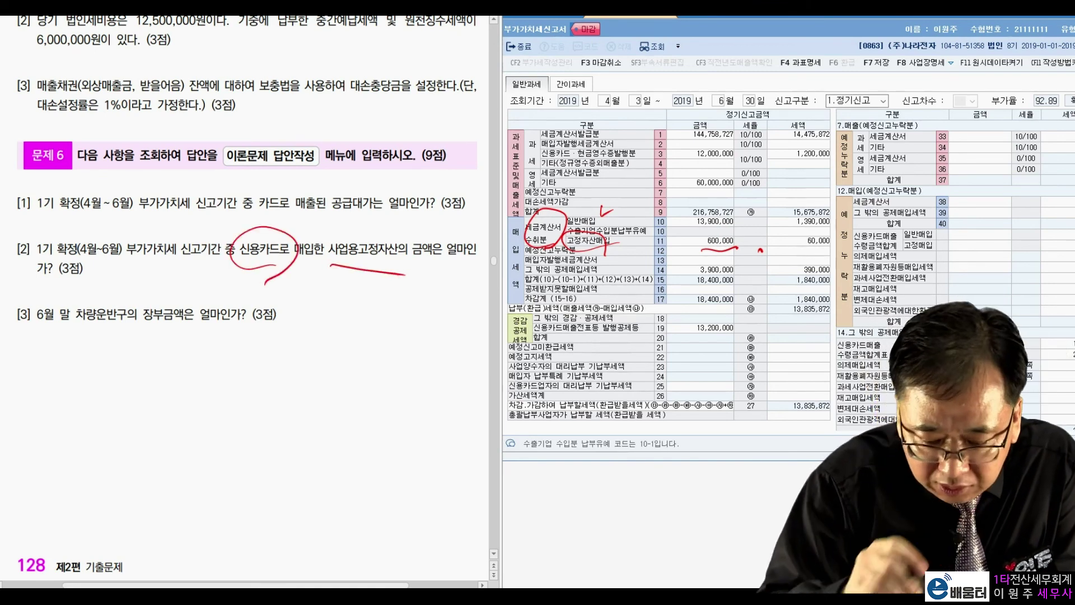
{"action": "left_click_drag", "start_coordinate": [895, 326], "coordinate": [893, 364]}
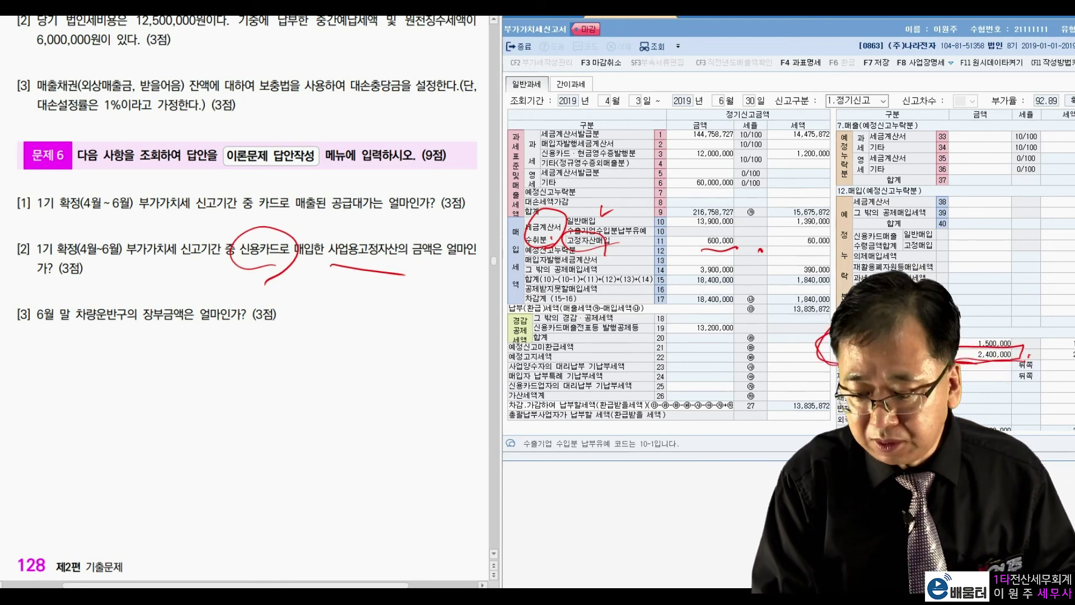
{"action": "key", "text": "Escape"}
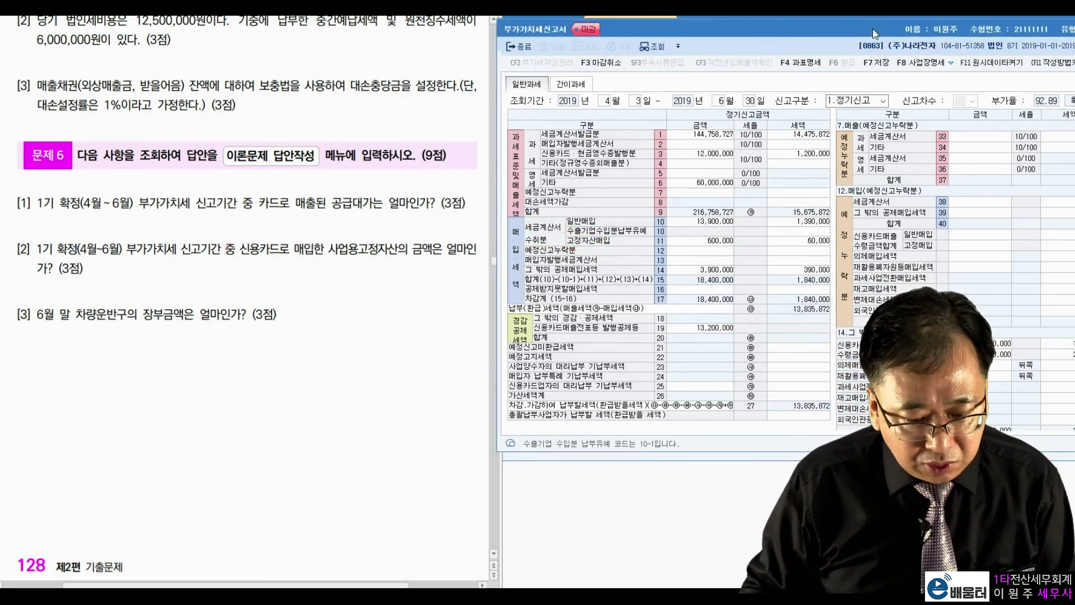
{"action": "left_click_drag", "start_coordinate": [876, 29], "coordinate": [765, 66]}
{"action": "left_click", "coordinate": [1029, 65]}
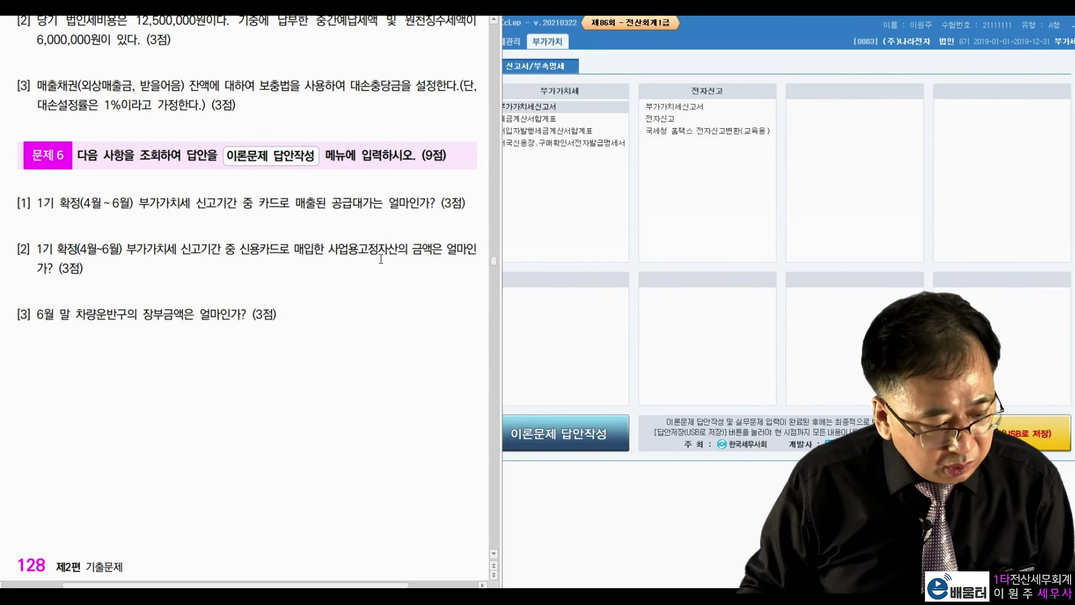
Open the 재무상태표 through June 2019 from the 회계관리 tab
{"action": "left_click_drag", "start_coordinate": [76, 313], "coordinate": [196, 314]}
{"action": "left_click", "coordinate": [327, 322]}
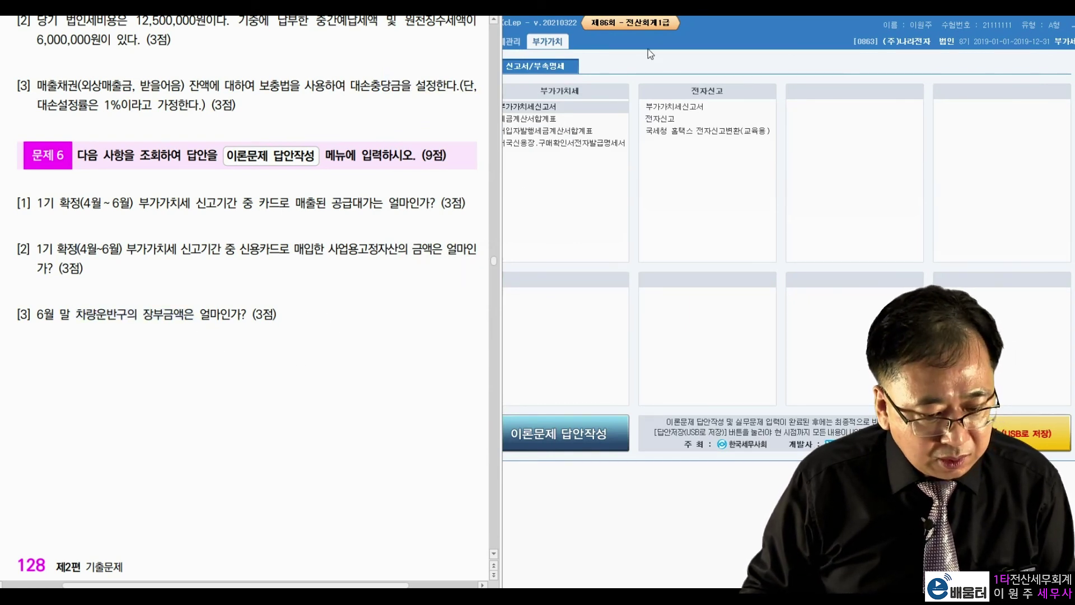
{"action": "left_click", "coordinate": [509, 42]}
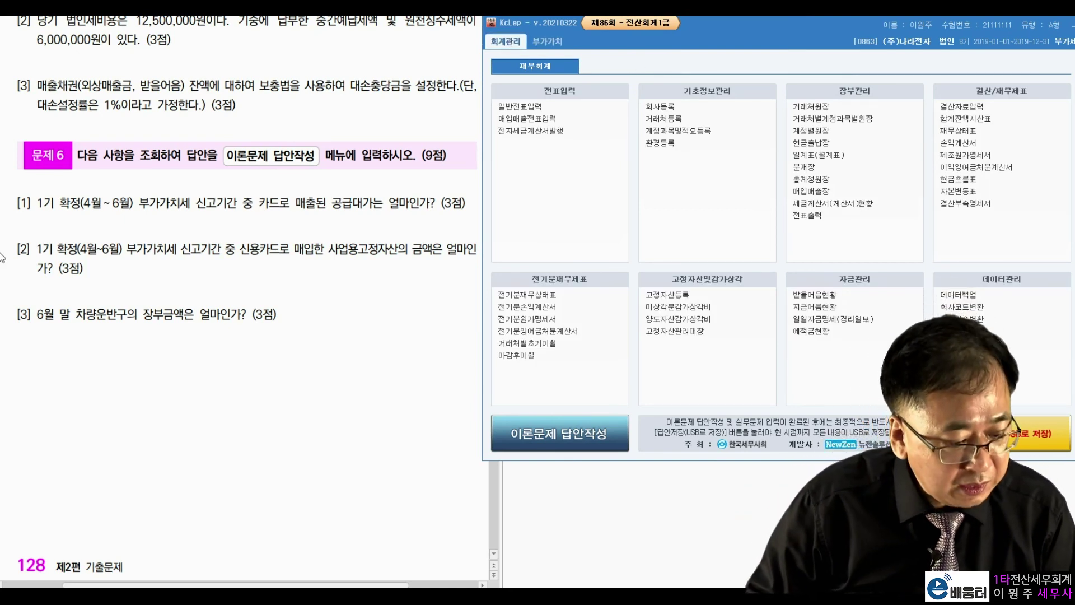
{"action": "left_click", "coordinate": [958, 142]}
{"action": "left_click_drag", "start_coordinate": [690, 82], "coordinate": [1020, 27]}
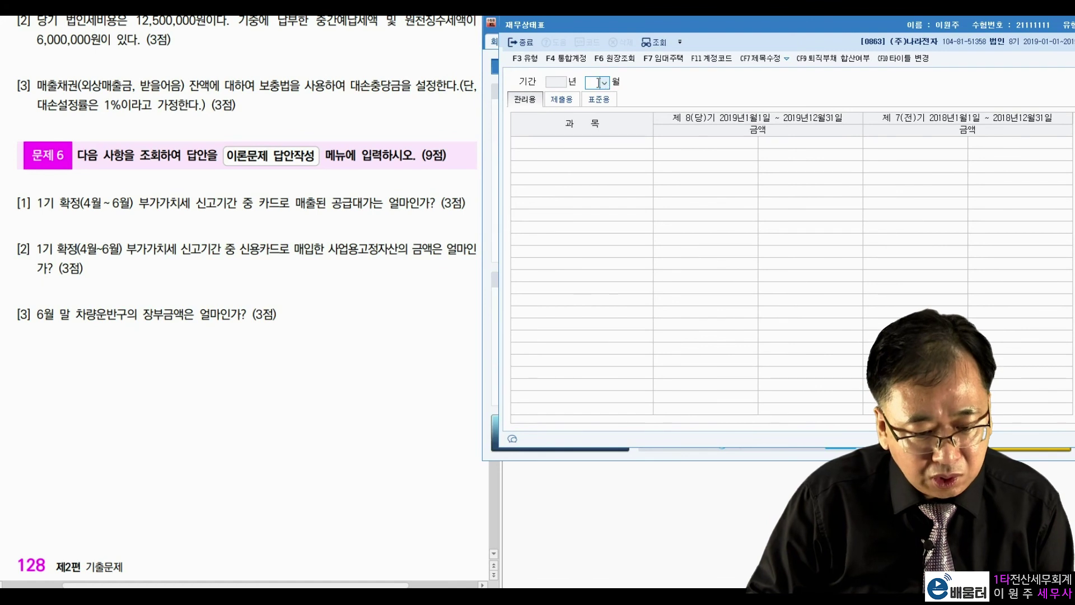
{"action": "key", "text": "Return"}
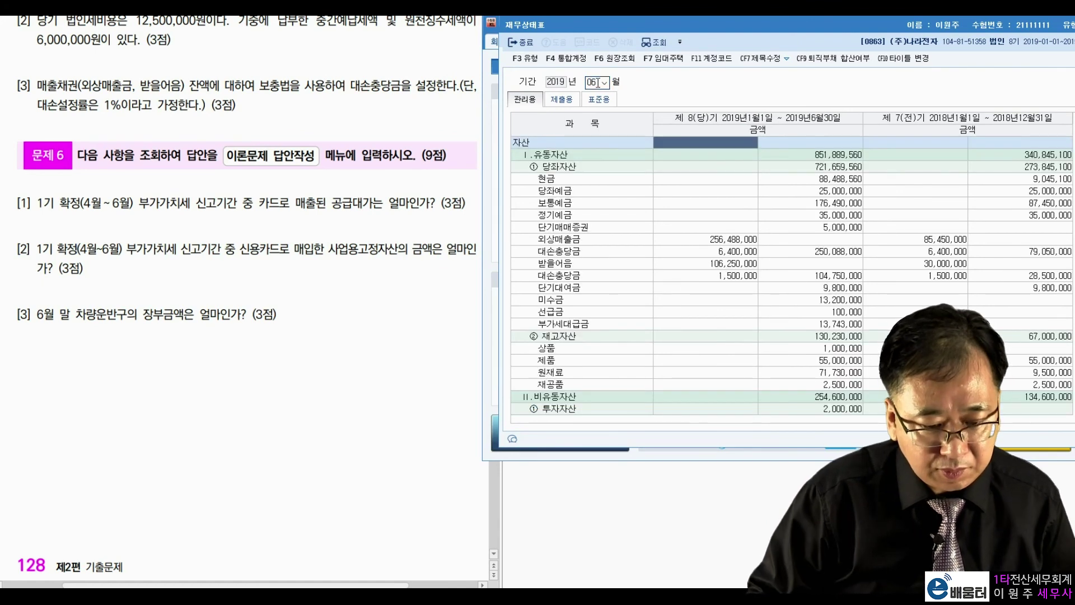
Read 차량운반구 110,000,000 less 25,000,000 depreciation, giving an 85,000,000 book value
{"action": "left_click", "coordinate": [423, 490]}
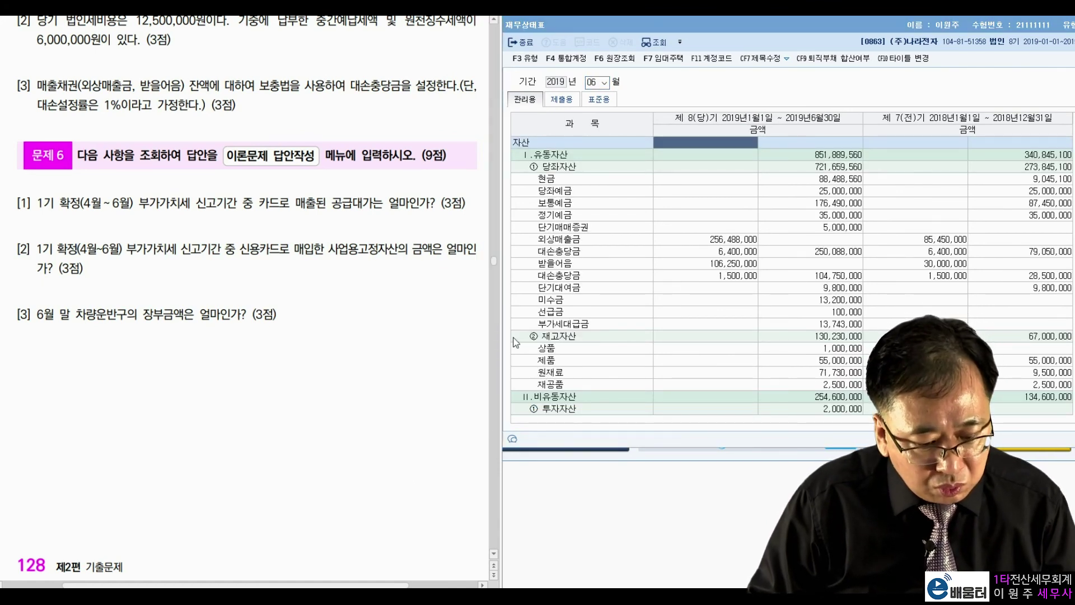
{"action": "left_click", "coordinate": [630, 372]}
{"action": "scroll", "coordinate": [630, 365], "scroll_direction": "down", "scroll_amount": 4}
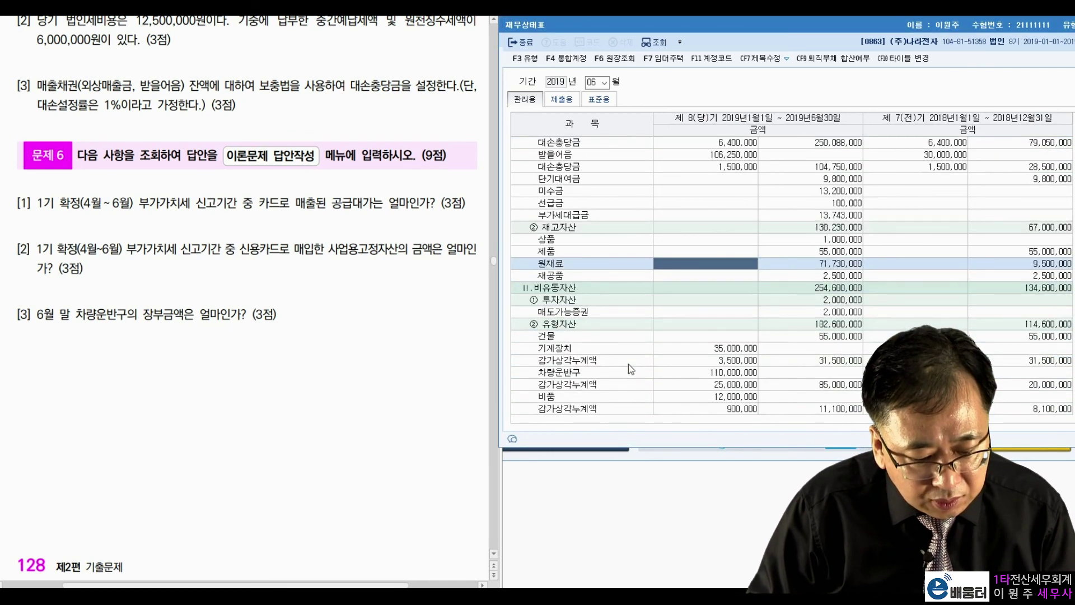
{"action": "left_click", "coordinate": [613, 335]}
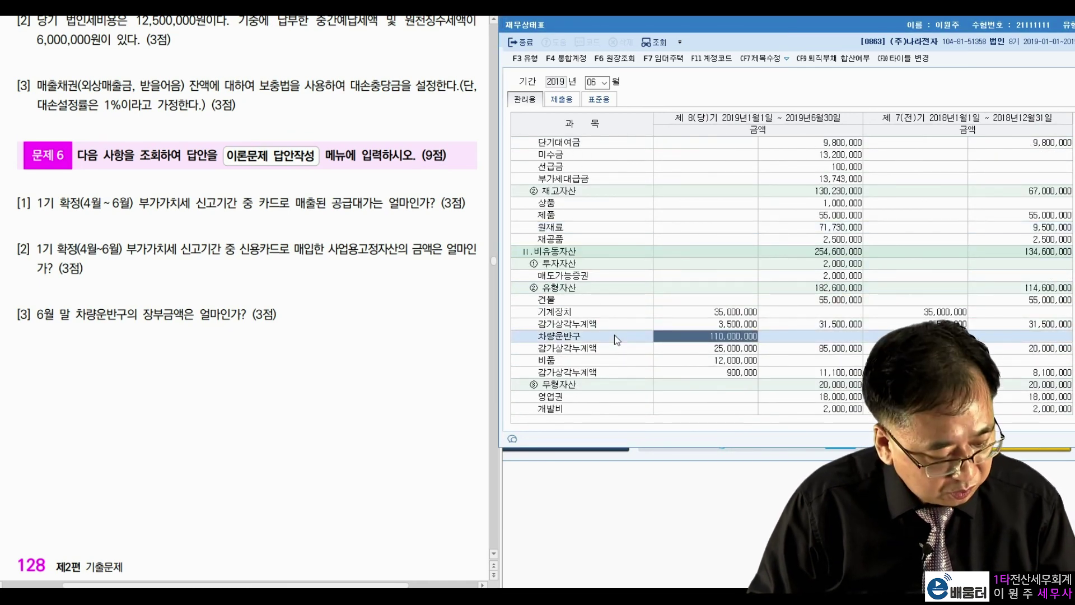
{"action": "left_click", "coordinate": [369, 369]}
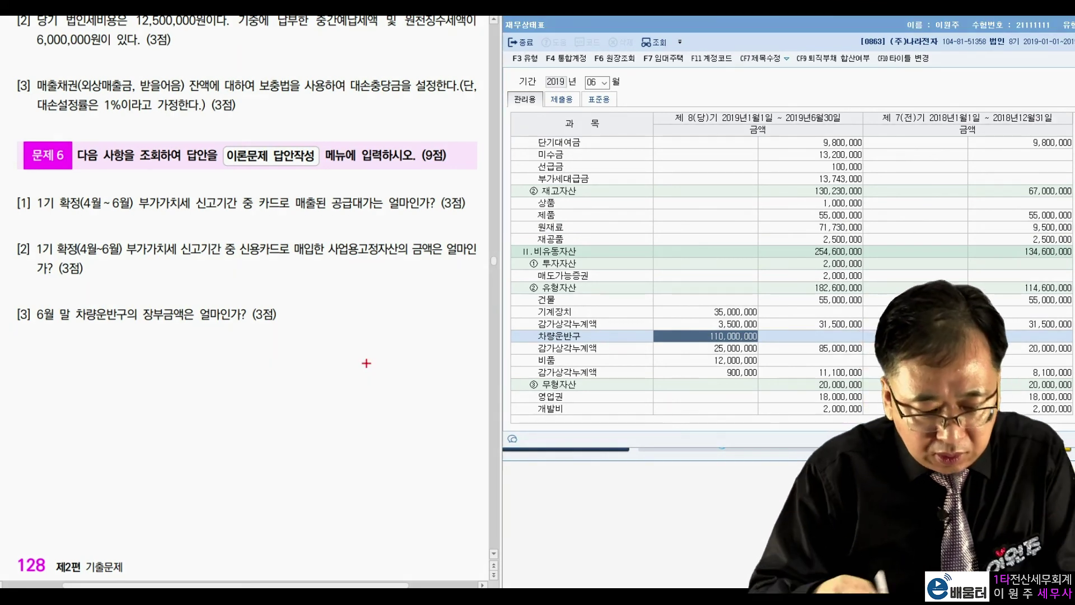
{"action": "left_click_drag", "start_coordinate": [700, 327], "coordinate": [783, 324]}
{"action": "left_click_drag", "start_coordinate": [705, 346], "coordinate": [698, 354]}
{"action": "mouse_move", "coordinate": [762, 340]}
{"action": "left_mouse_down"}
{"action": "mouse_move", "coordinate": [763, 352]}
{"action": "mouse_move", "coordinate": [764, 341]}
{"action": "left_mouse_up"}
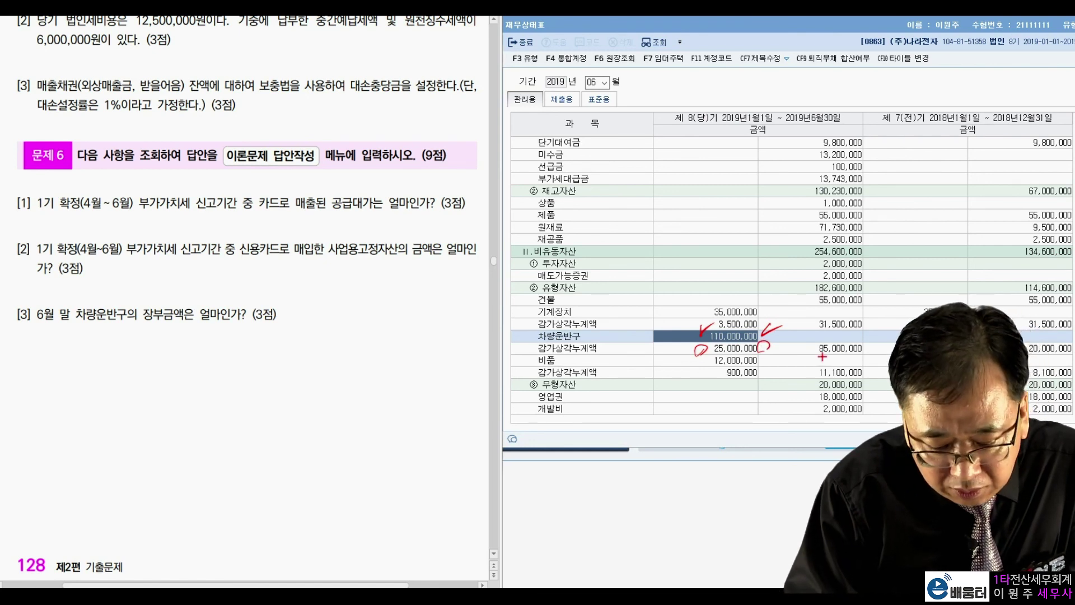
{"action": "left_click_drag", "start_coordinate": [879, 355], "coordinate": [805, 360]}
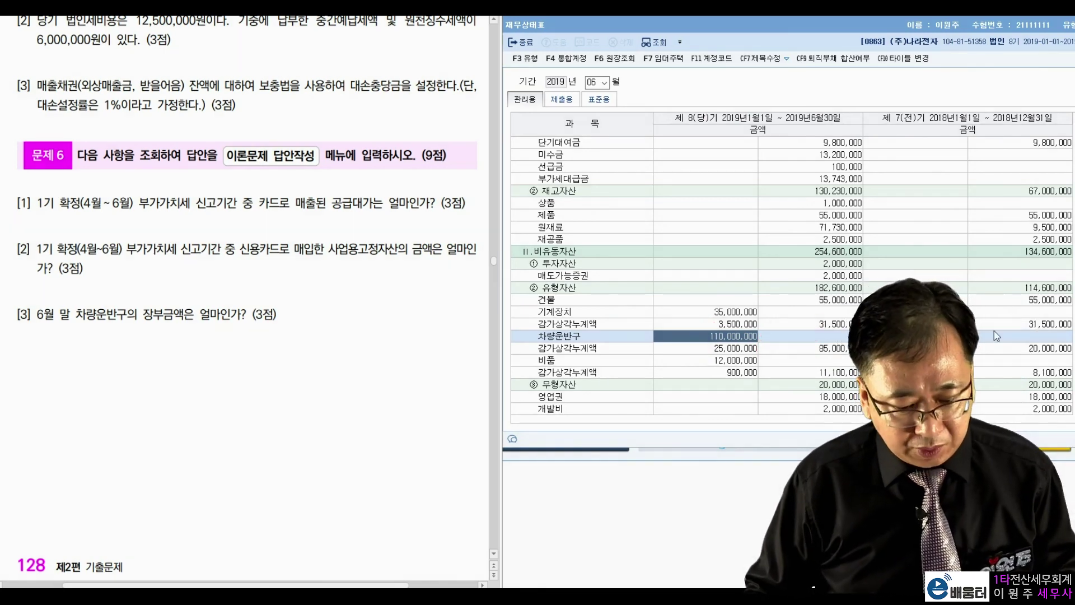
{"action": "double_click", "coordinate": [918, 27]}
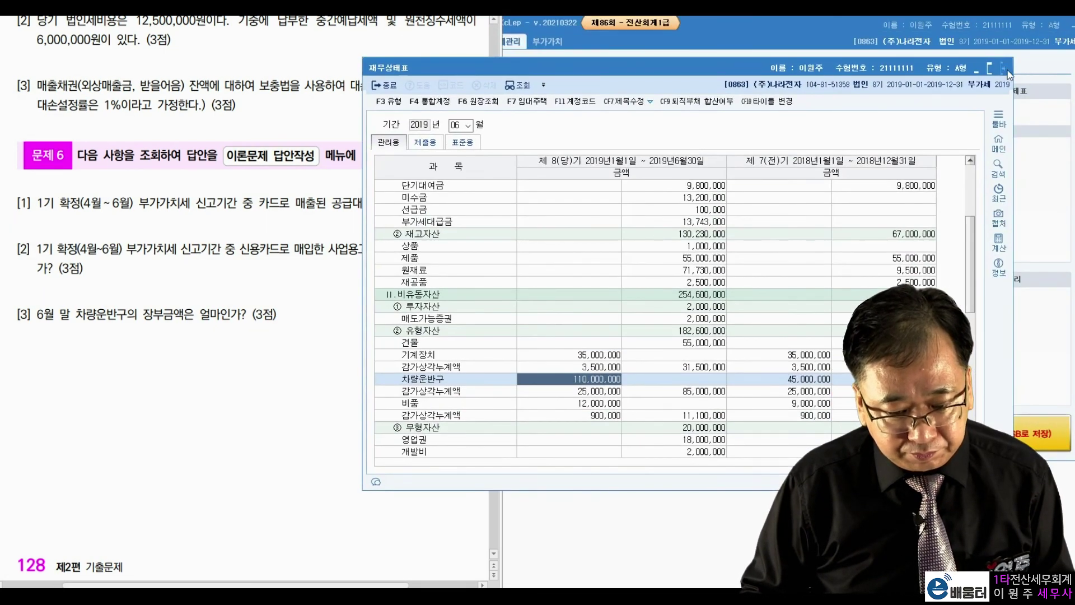
Close the balance sheet and open then close 이론문제 답안작성 without entering amounts
{"action": "left_click", "coordinate": [1004, 68]}
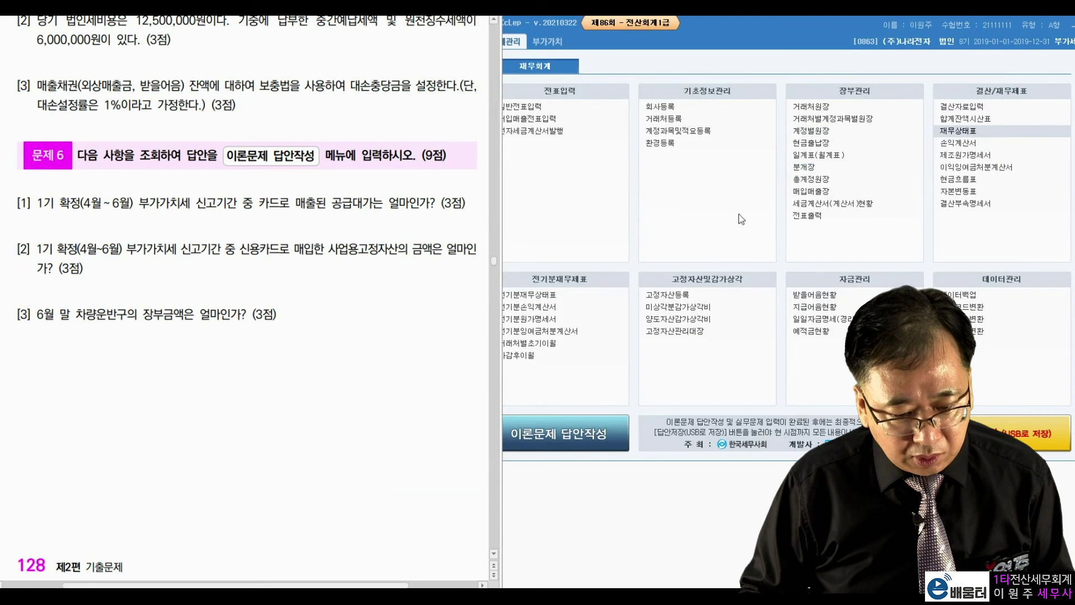
{"action": "left_click", "coordinate": [592, 435]}
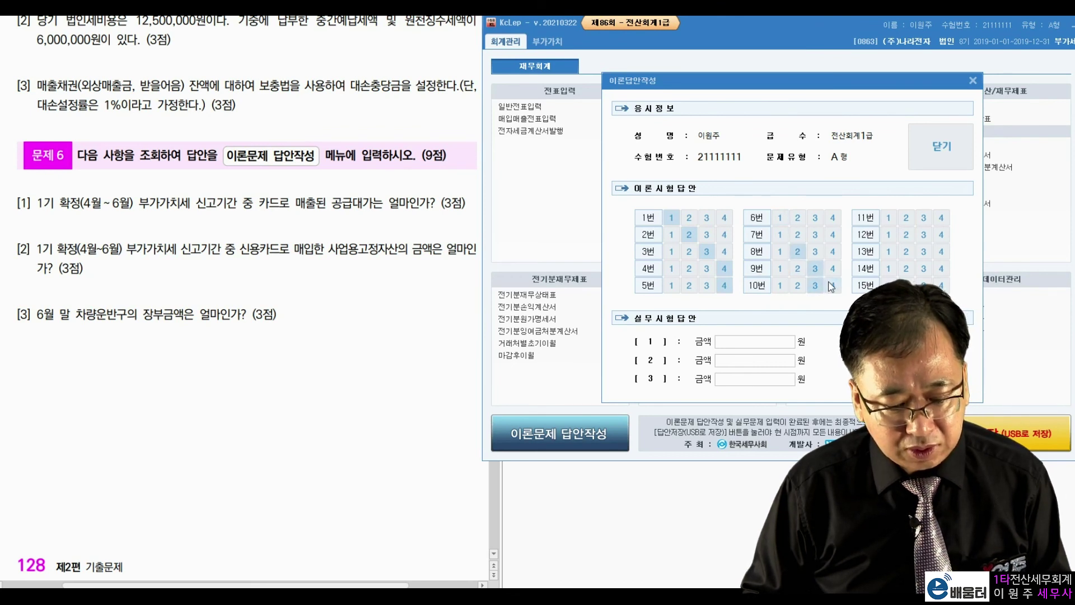
{"action": "left_click", "coordinate": [936, 151]}
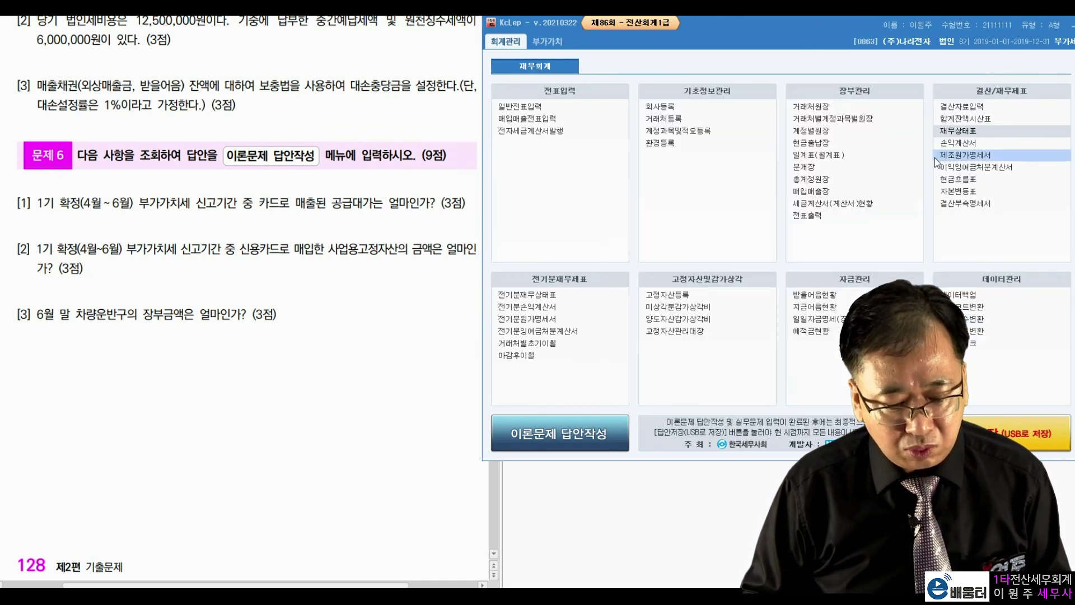
{"action": "left_click", "coordinate": [597, 335]}
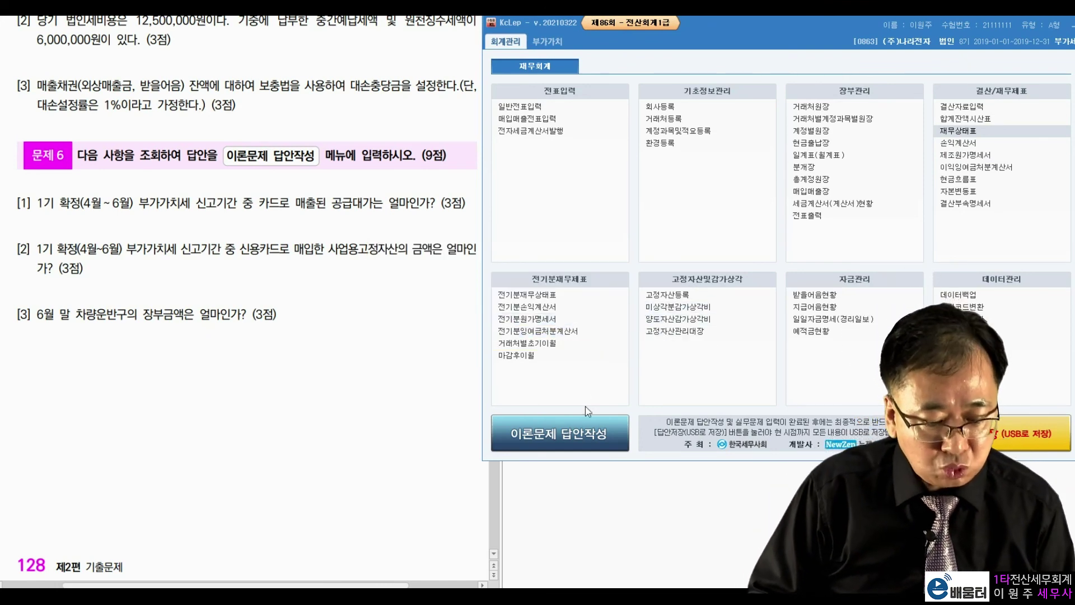
Enter 13,200,000, 2,400,000 and 85,000,000 as answers [1]–[3] in 이론문제 답안작성
{"action": "left_click", "coordinate": [577, 435]}
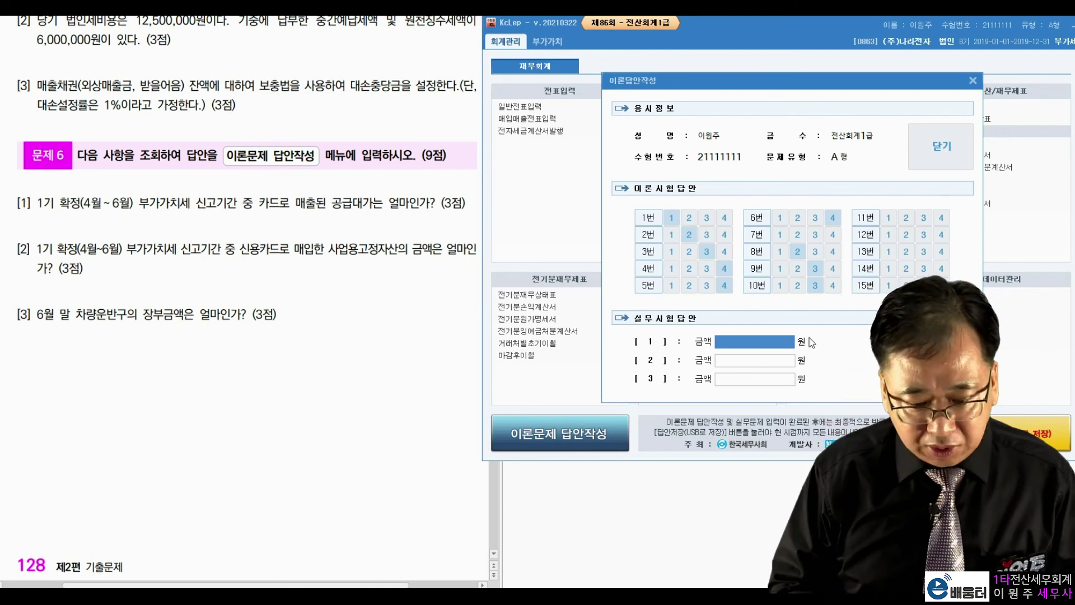
{"action": "type", "text": "13,200,000"}
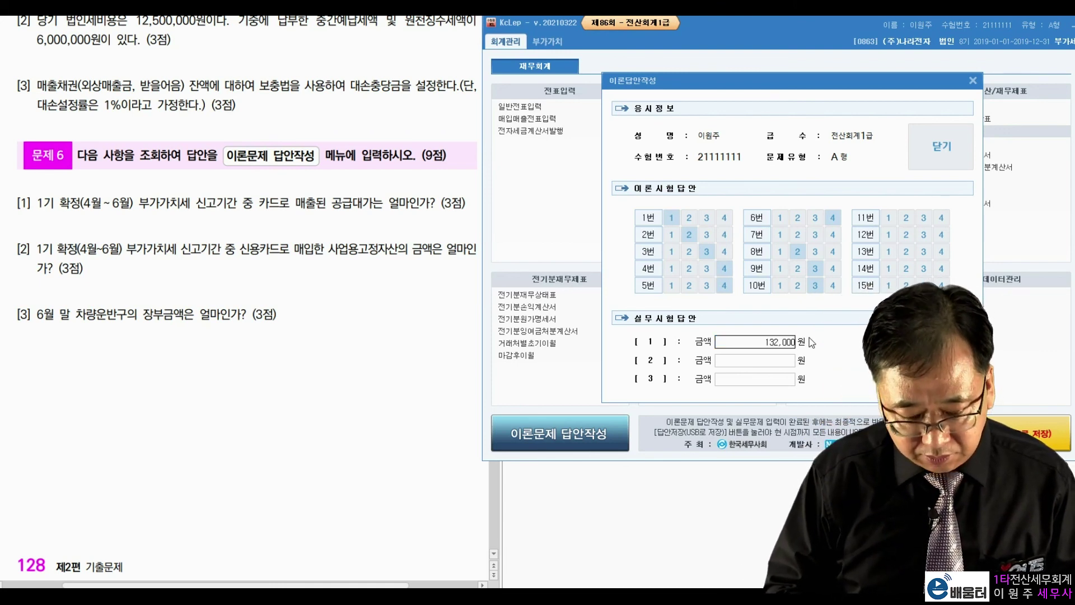
{"action": "key", "text": "Return"}
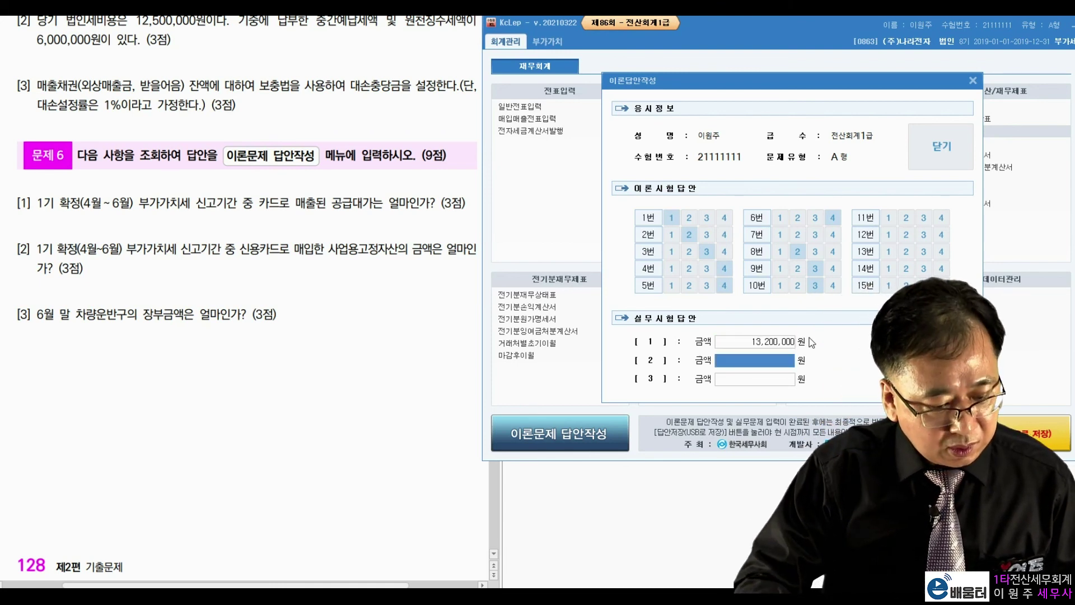
{"action": "type", "text": "2400000"}
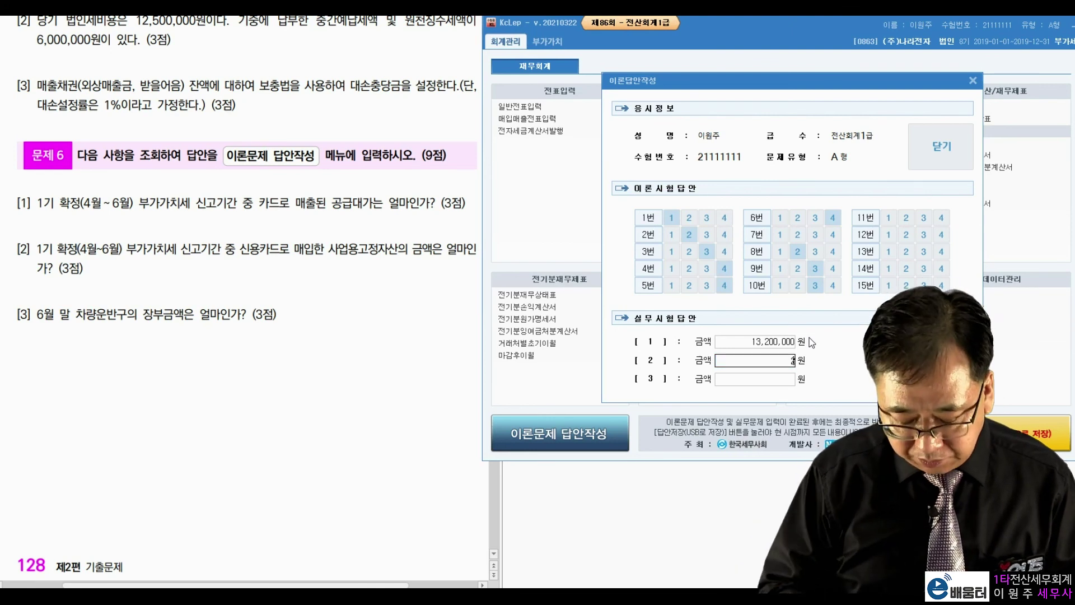
{"action": "key", "text": "Return"}
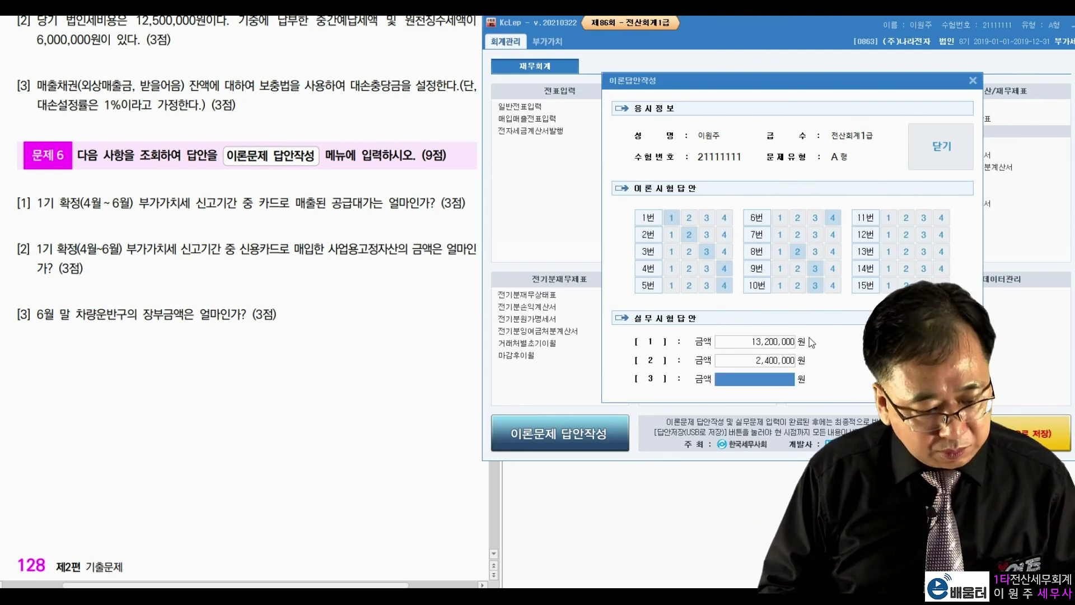
{"action": "type", "text": "85000000"}
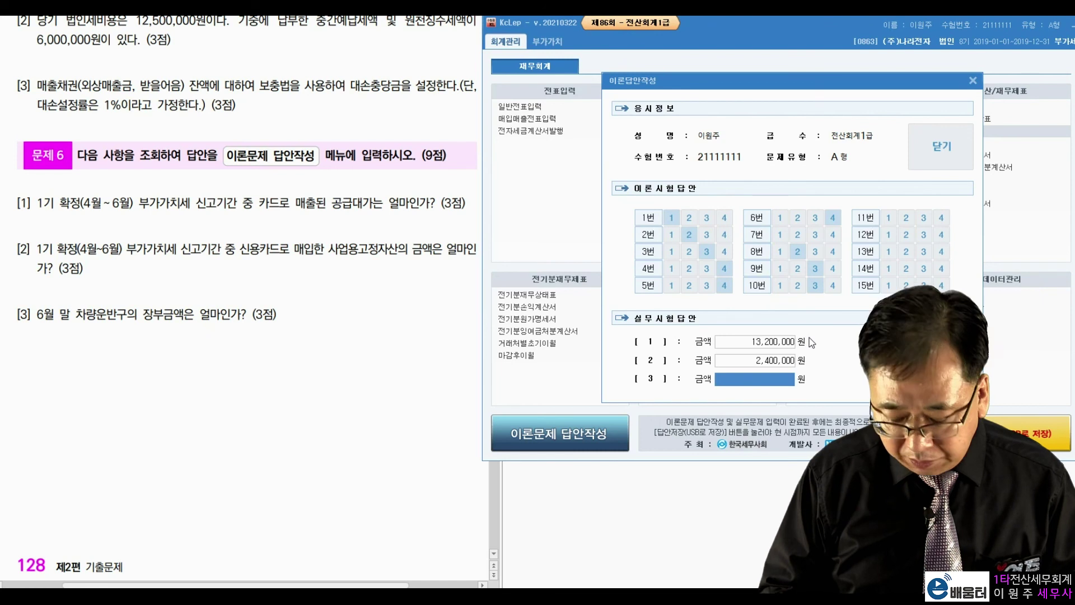
{"action": "key", "text": "Return"}
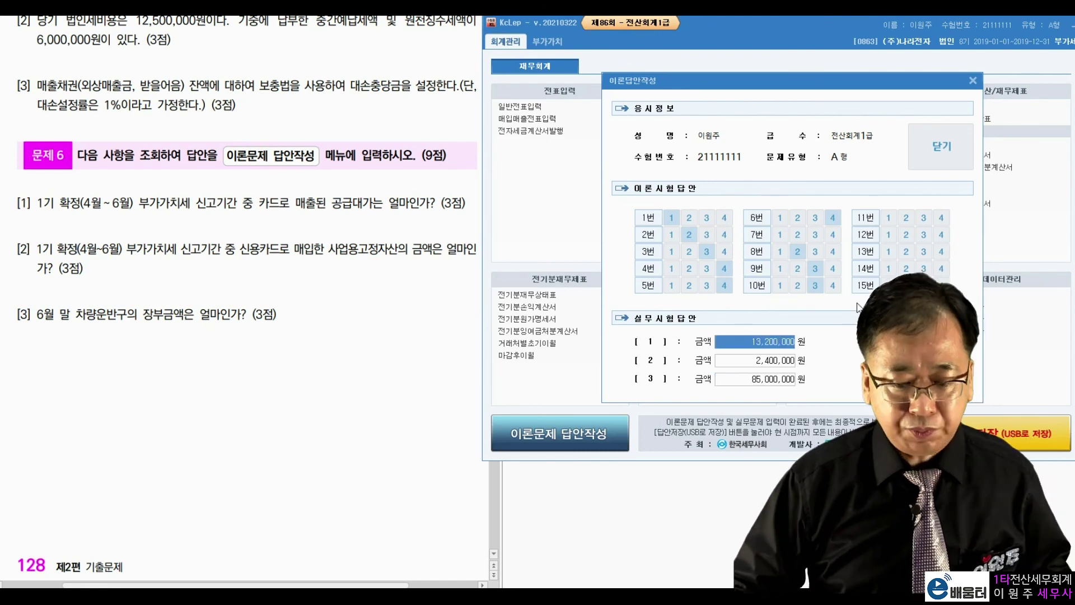
Close the answer form and save the exam answers via 답안저장
{"action": "left_click", "coordinate": [935, 144]}
{"action": "left_click", "coordinate": [597, 334]}
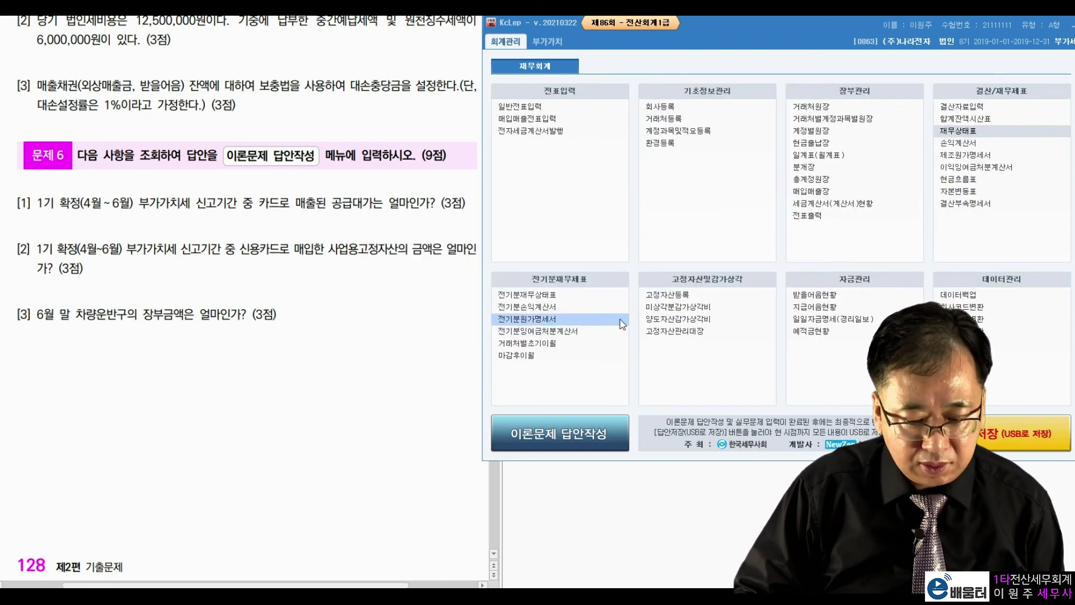
{"action": "left_click", "coordinate": [1021, 437]}
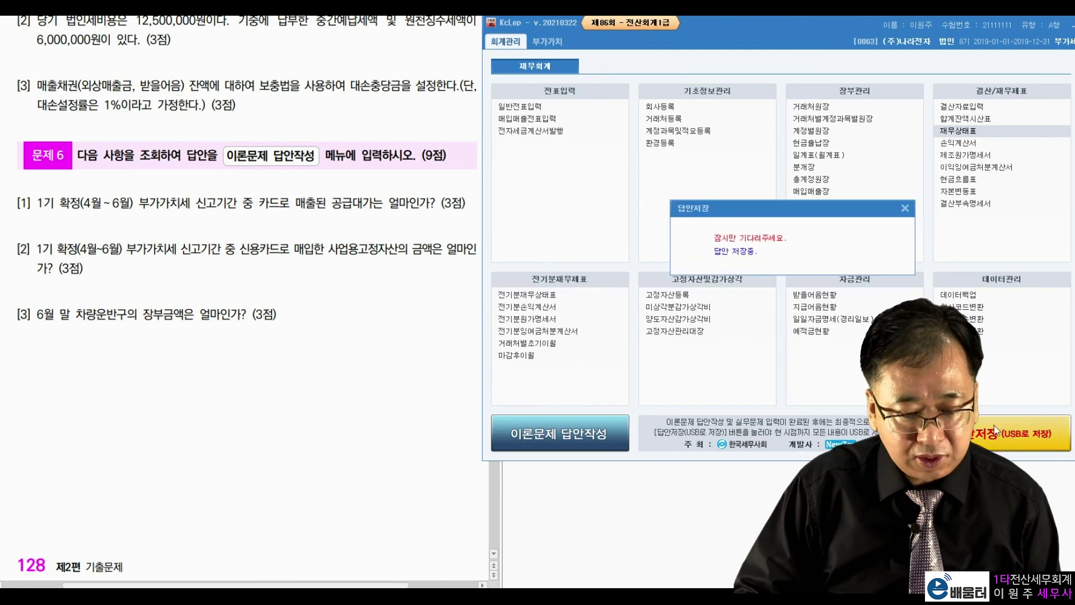
{"action": "left_click", "coordinate": [546, 332]}
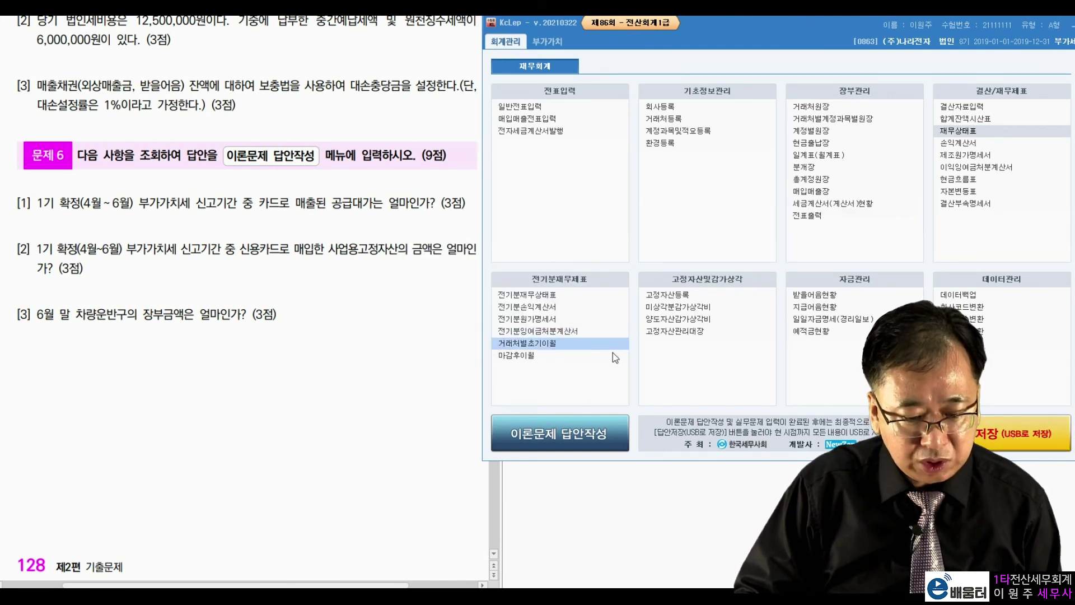